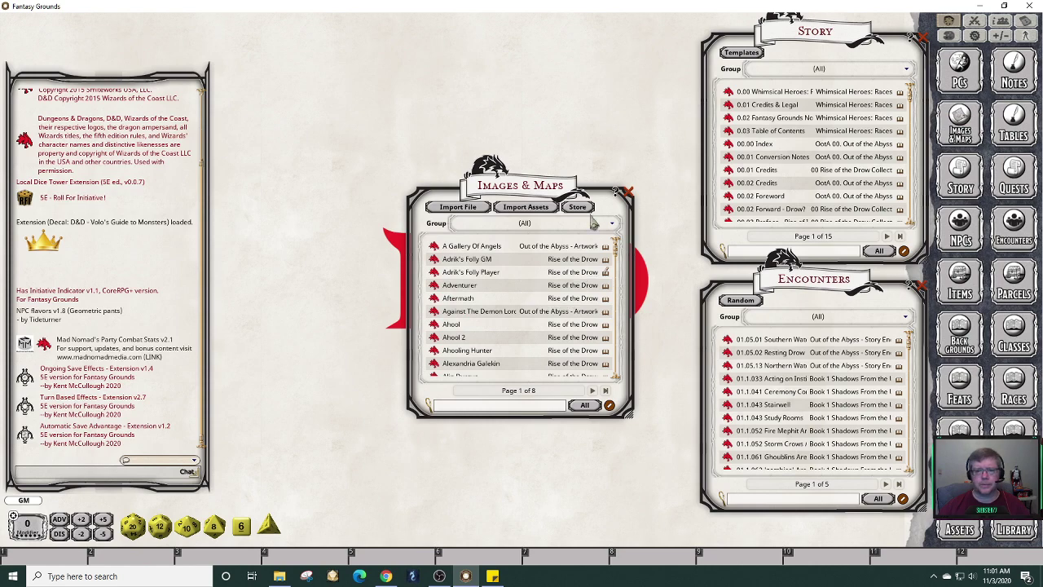
Move the Images & Maps window beside the Story window and search the image assets for "city", paging through the results.
left_click_drag(602, 197, 656, 53)
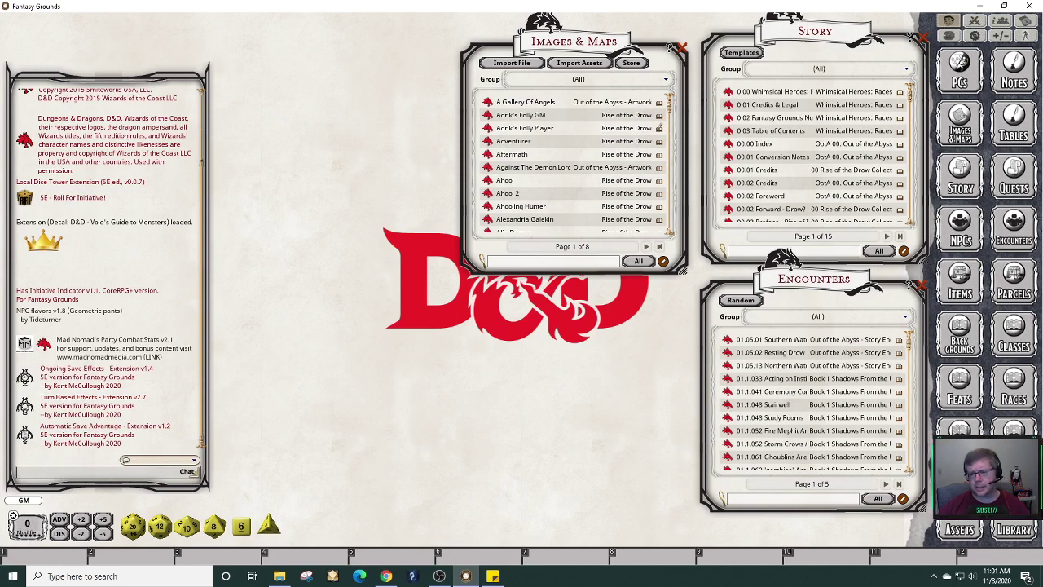
left_click(970, 525)
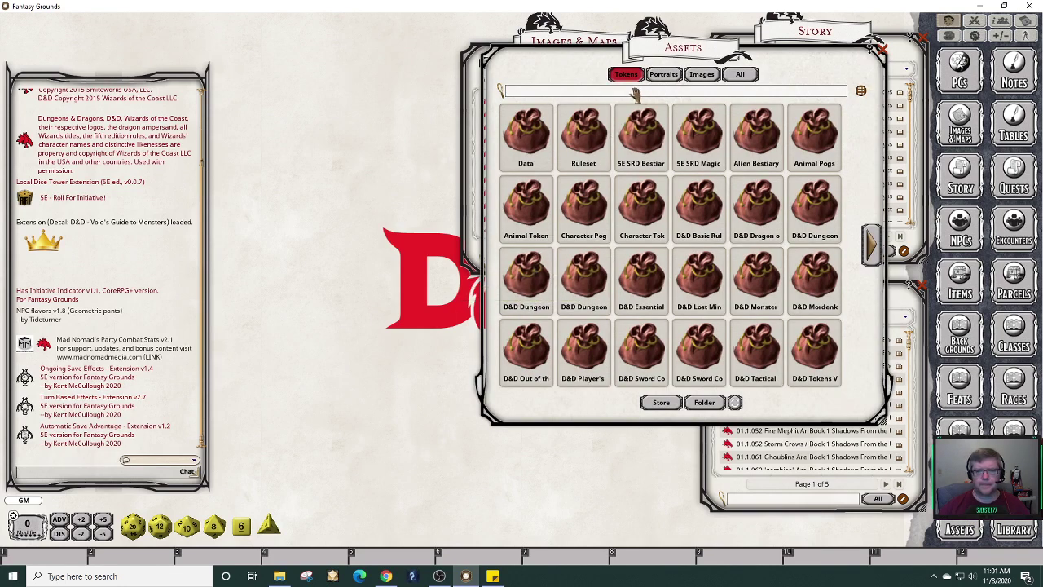
left_click(702, 77)
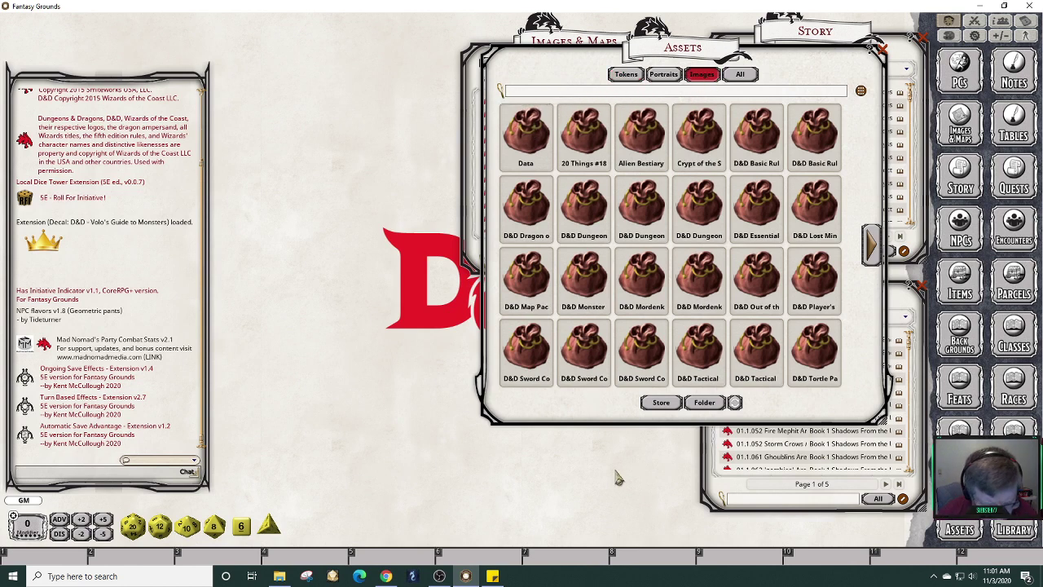
type("city")
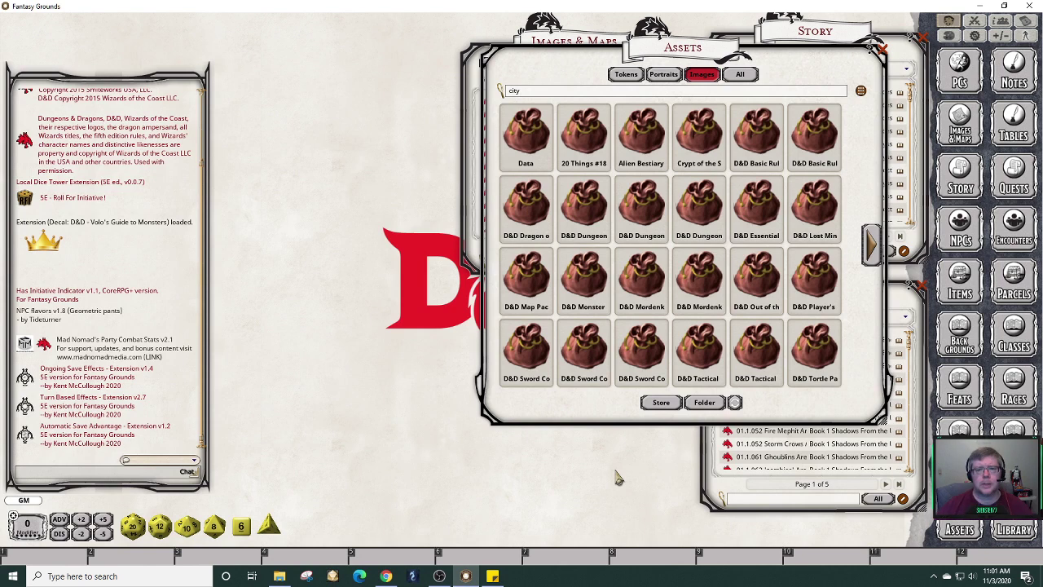
key("Return")
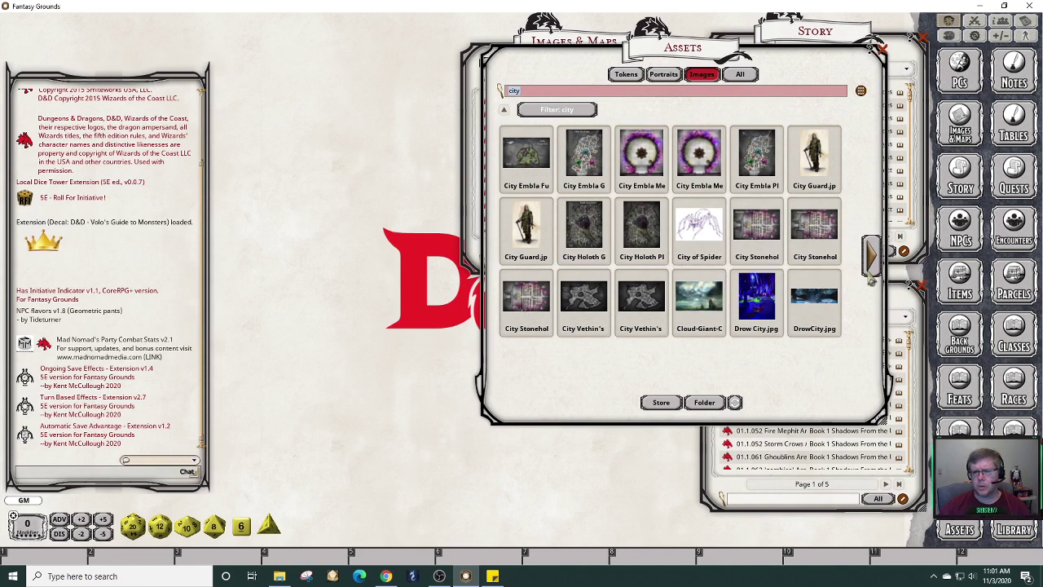
left_click(871, 254)
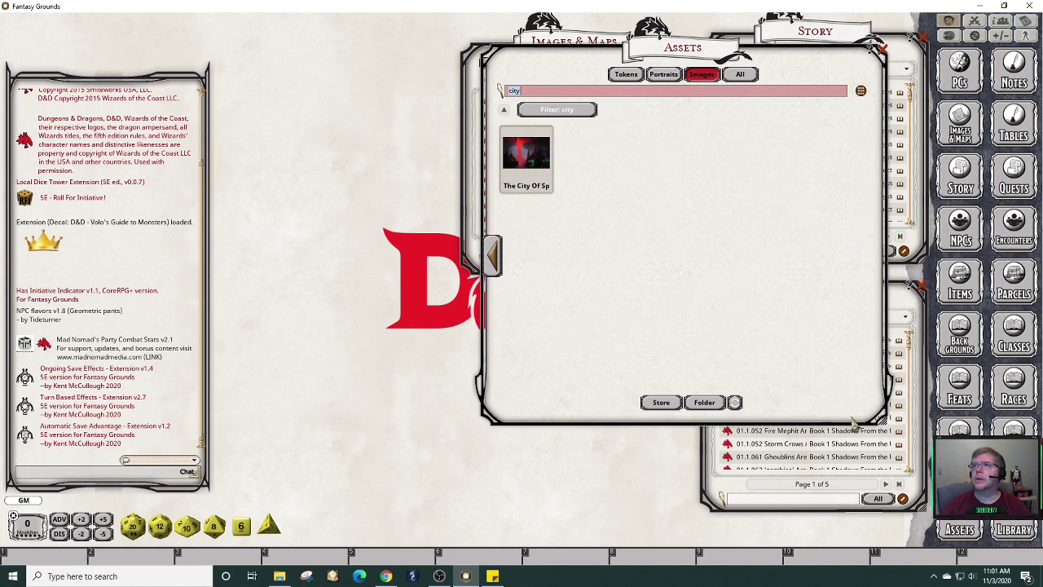
Make the Assets window taller, shift it slightly down and clear the city filter.
left_click_drag(855, 422, 862, 489)
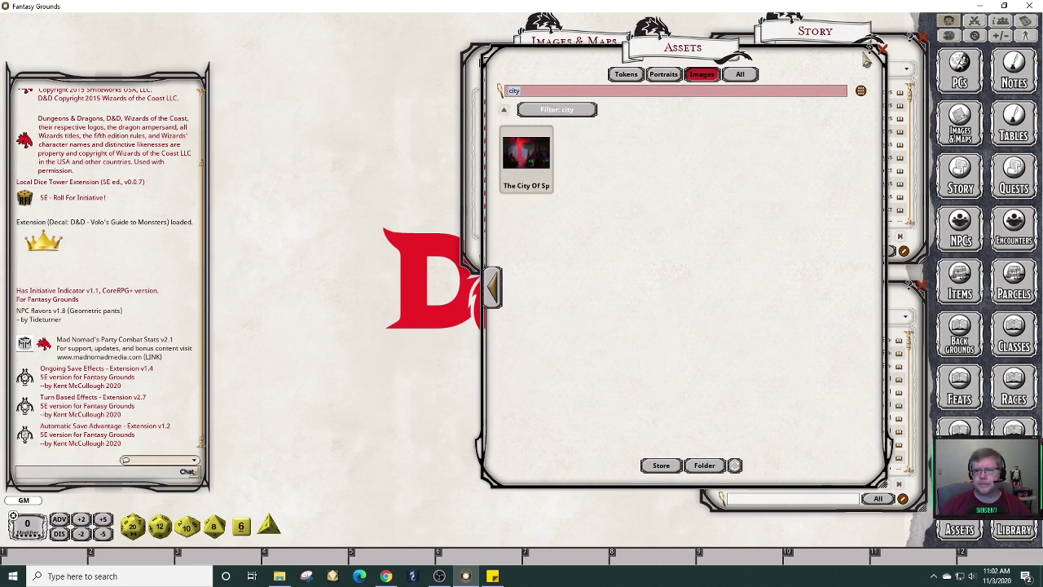
left_click_drag(848, 56, 839, 85)
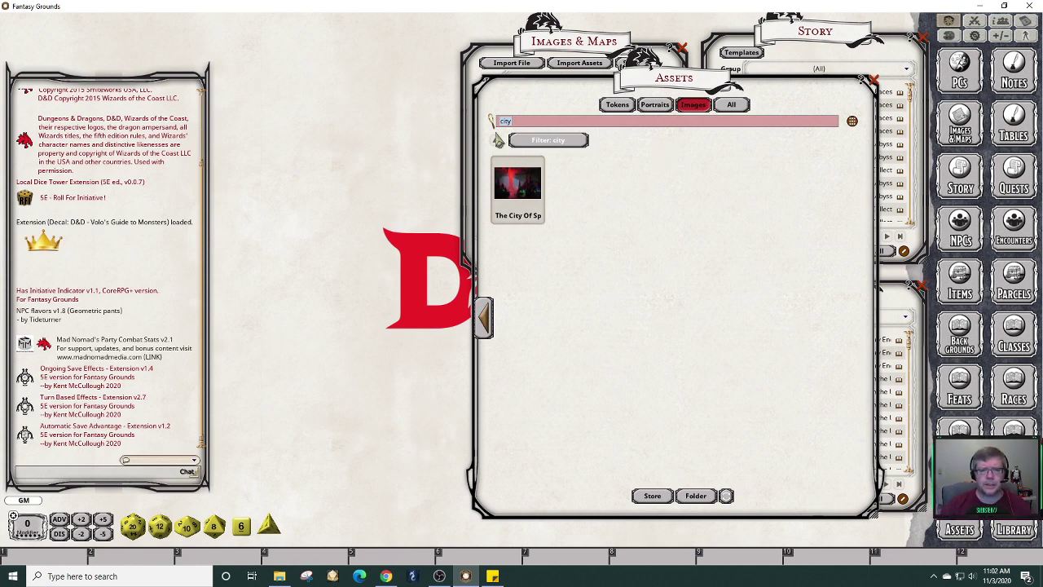
left_click(497, 145)
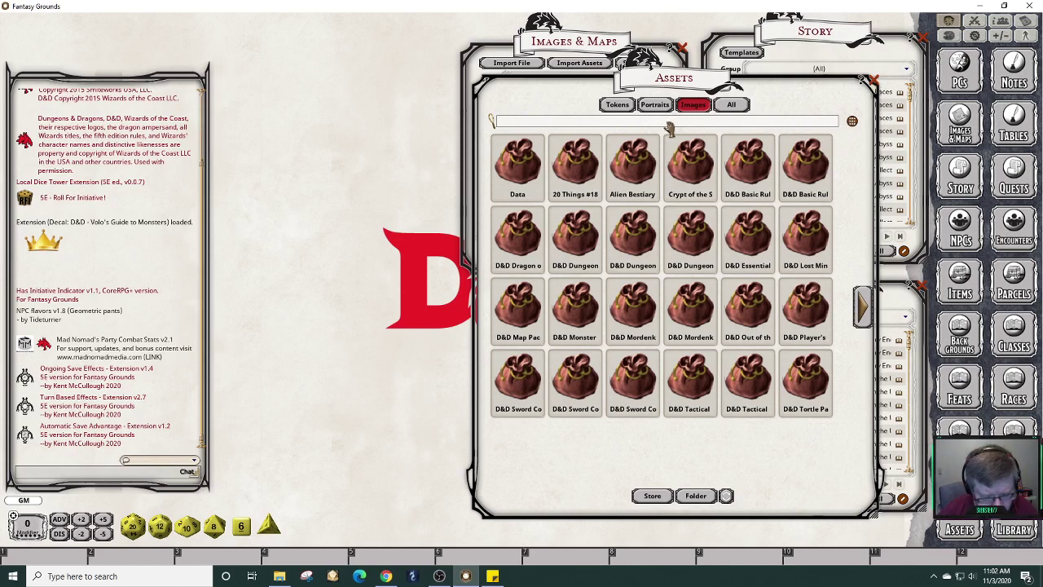
Filter the image assets by "forest".
type("forset")
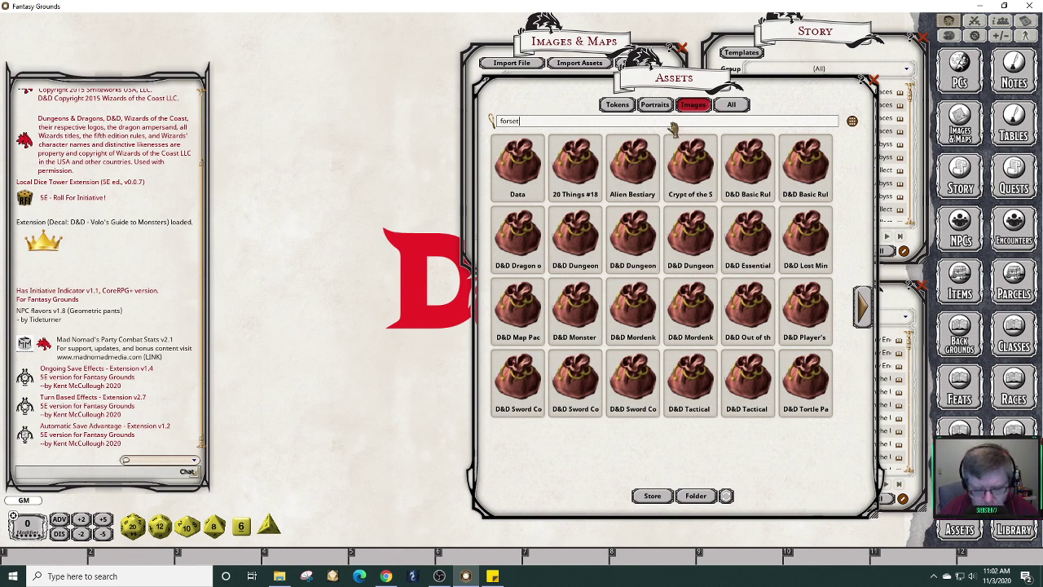
key("Return")
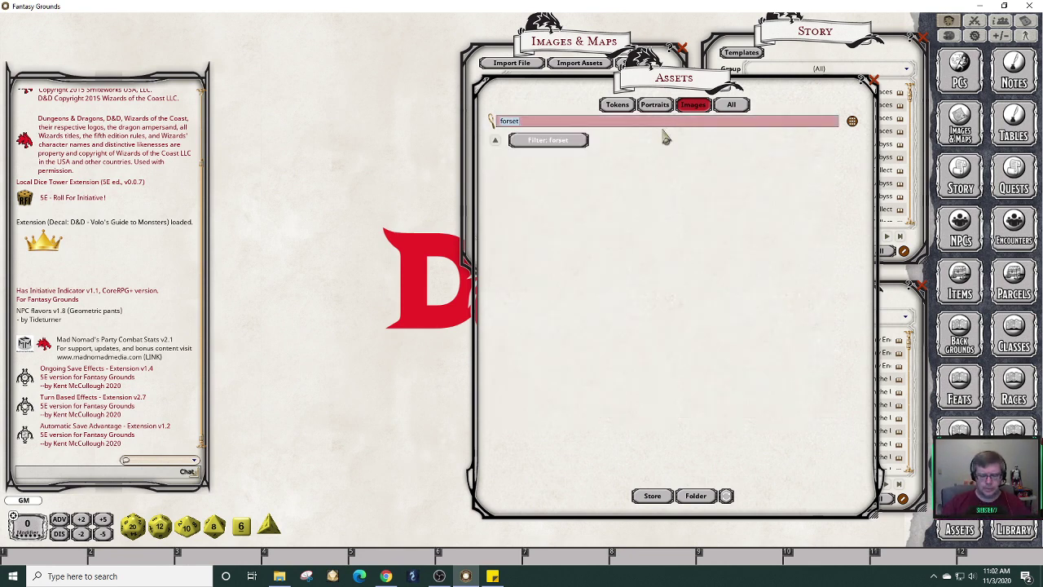
type("f")
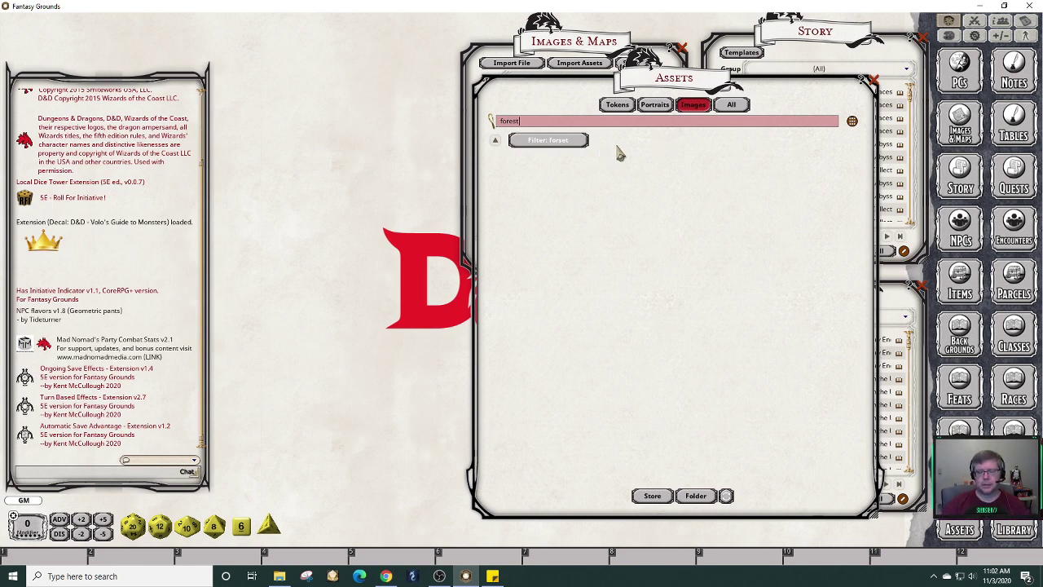
key("Return")
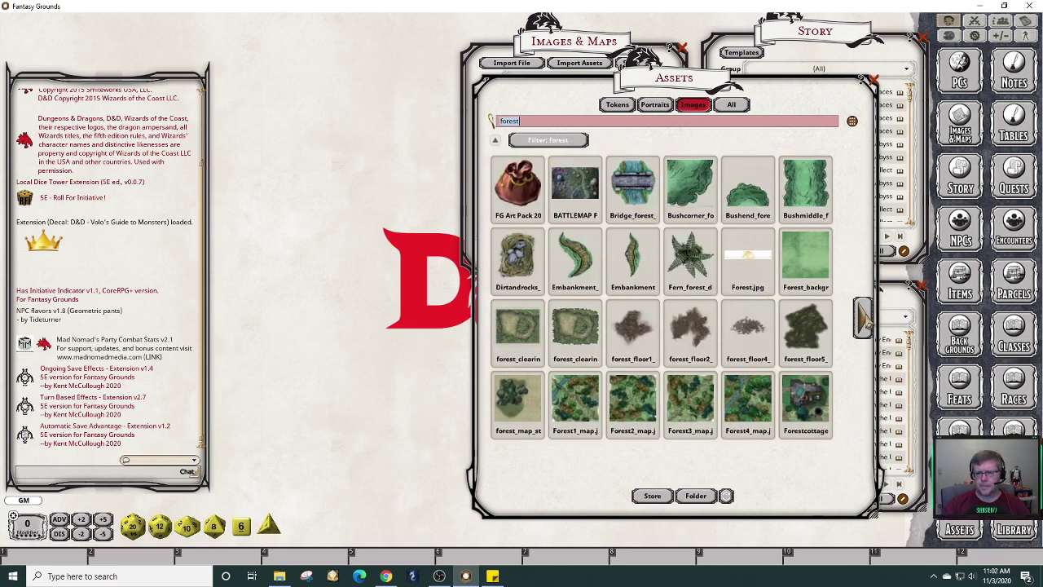
Page through the forest images and open a preview of the Forest1_map image.
left_click(866, 318)
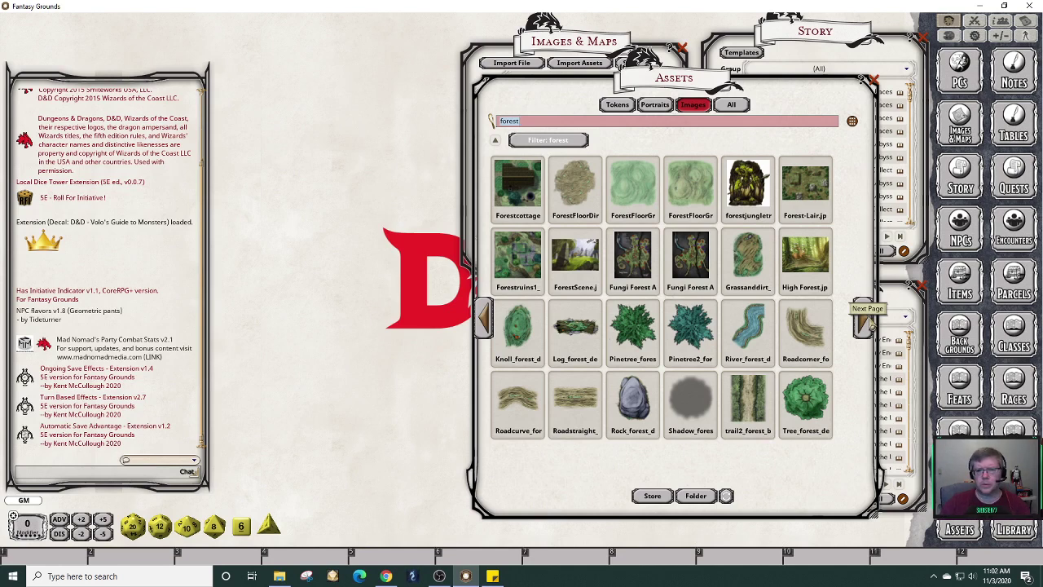
left_click(866, 323)
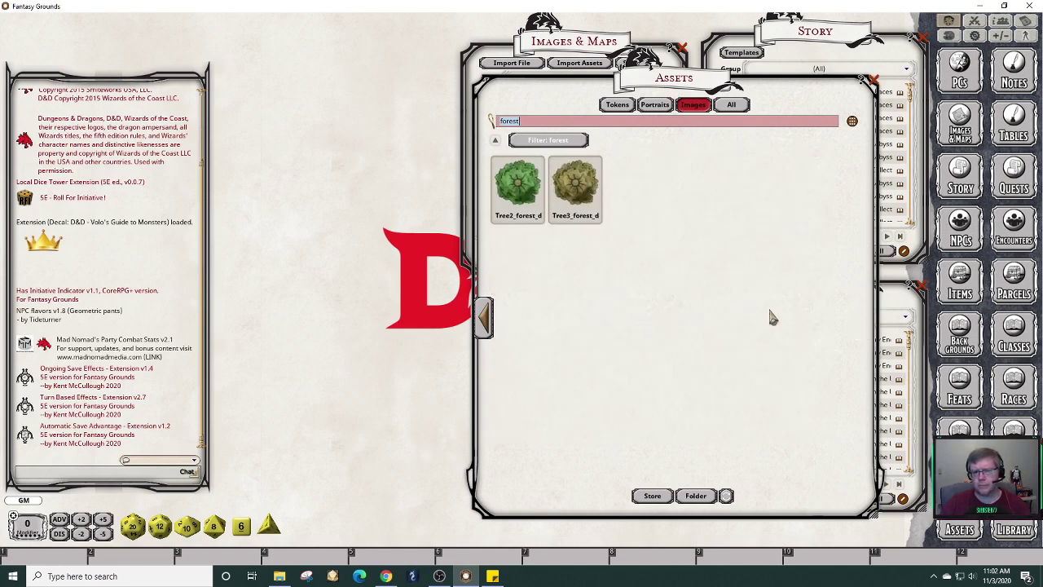
left_click(482, 317)
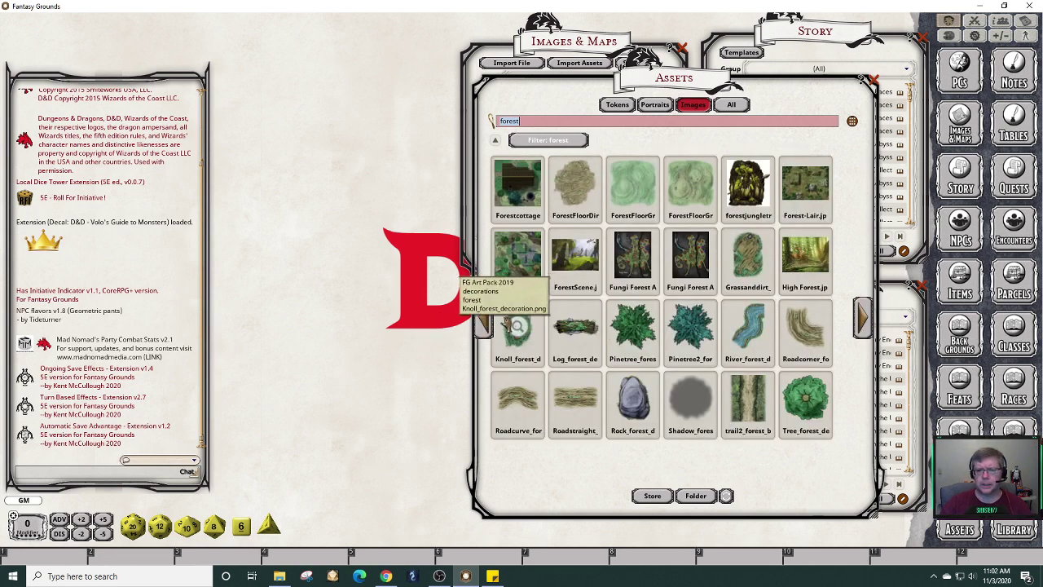
left_click(484, 328)
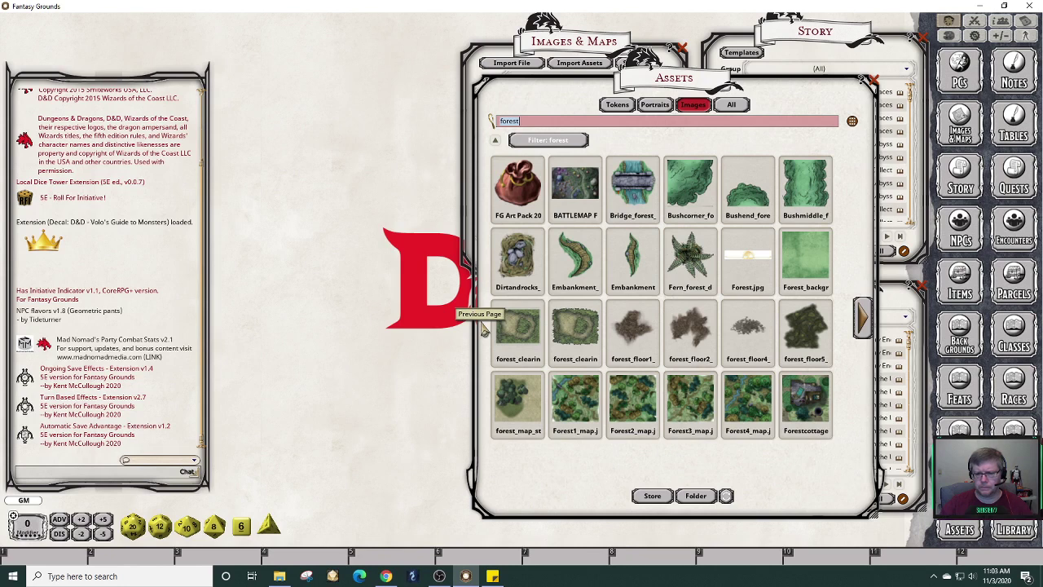
left_click(574, 400)
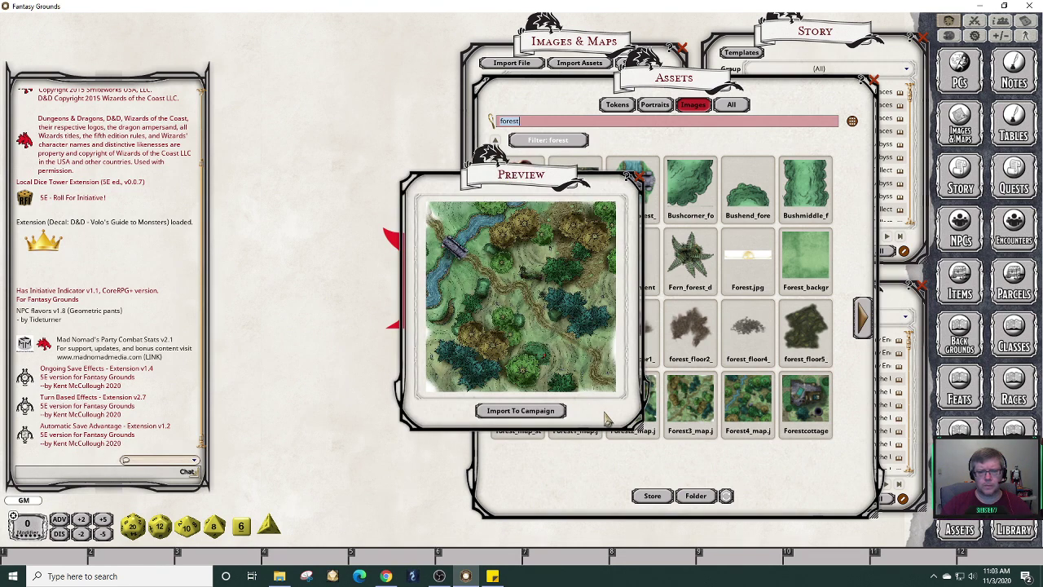
Move the Story window clear of the Assets window and look through its list of groups.
left_click(818, 50)
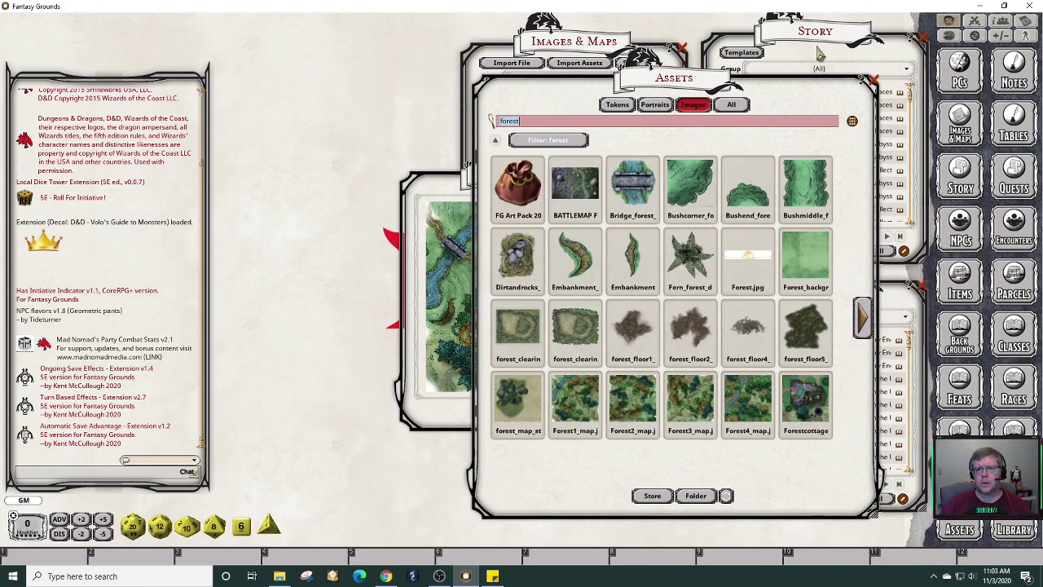
left_click_drag(860, 44, 312, 61)
left_click(358, 86)
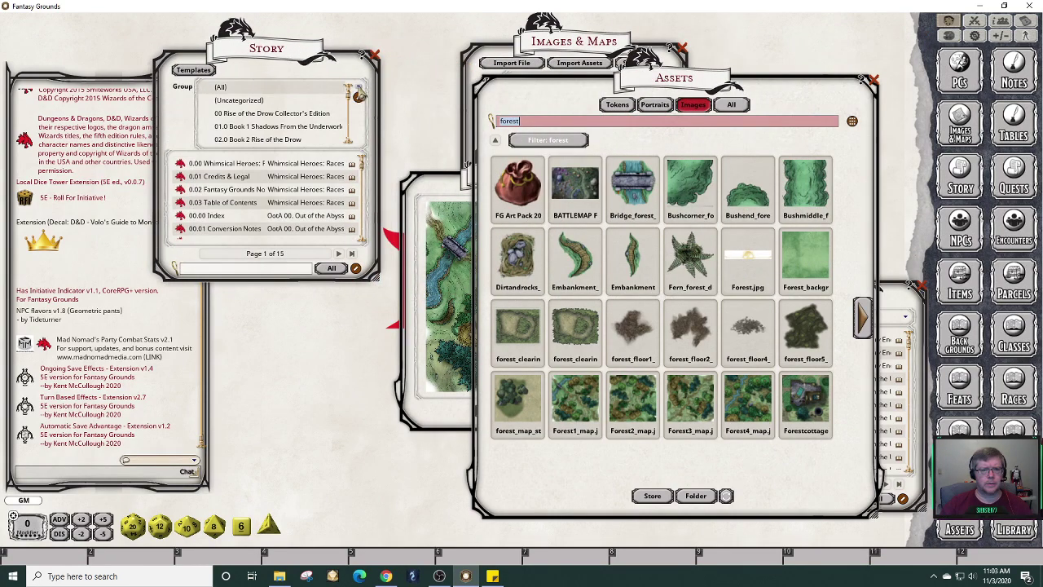
left_click_drag(351, 91, 352, 154)
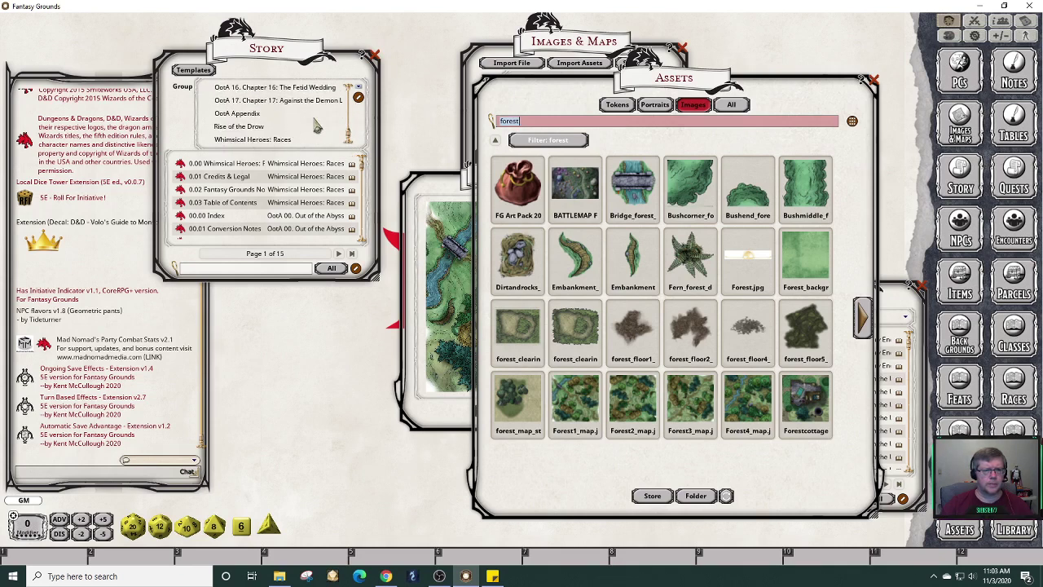
Add a story group named "001 Intro" and finish editing the groups.
left_click(359, 102)
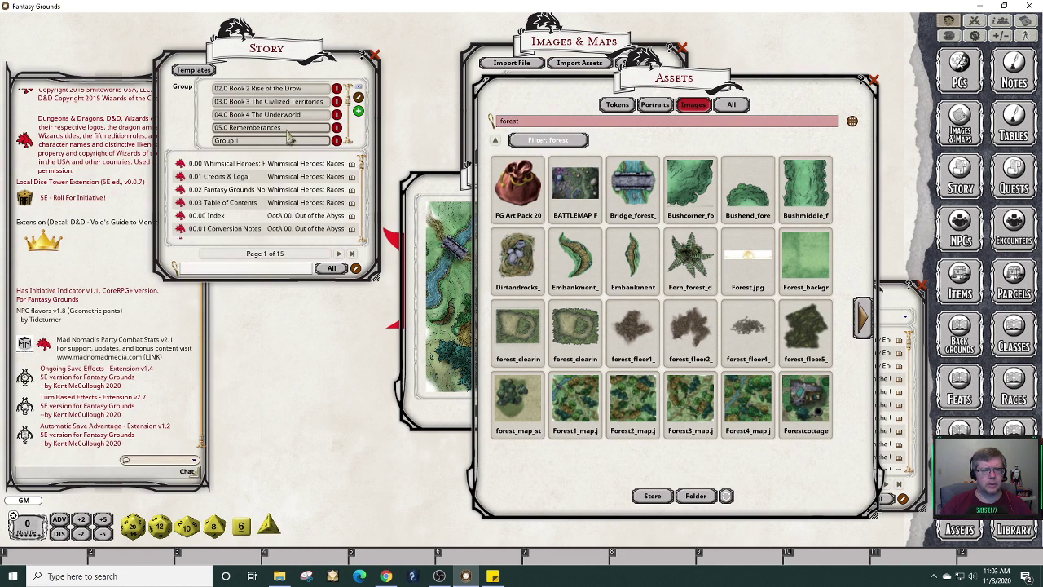
key("BackSpace")
key("BackSpace")
key("BackSpace")
key("BackSpace")
key("BackSpace")
key("BackSpace")
key("BackSpace")
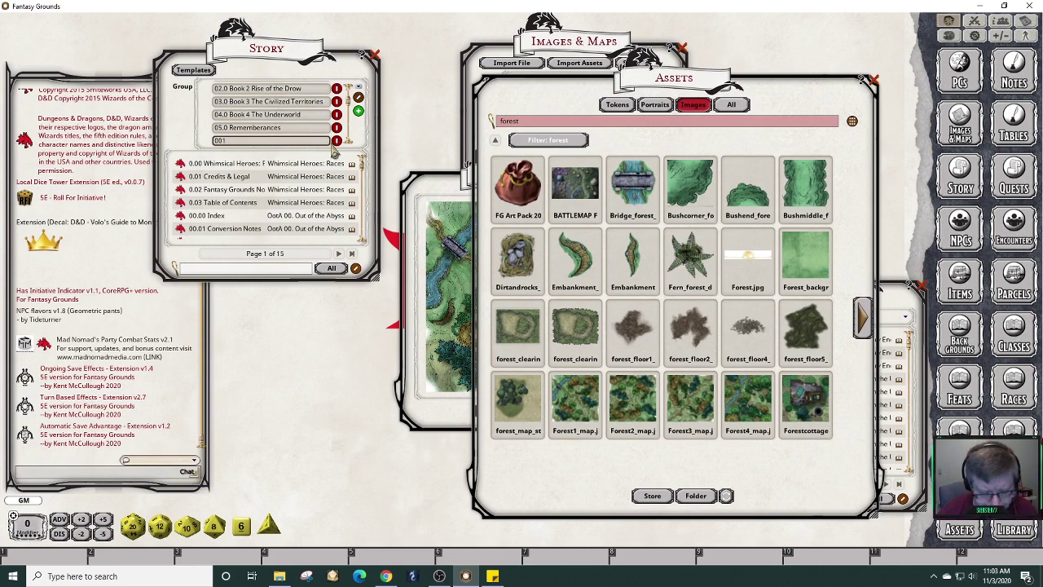
type("Intro")
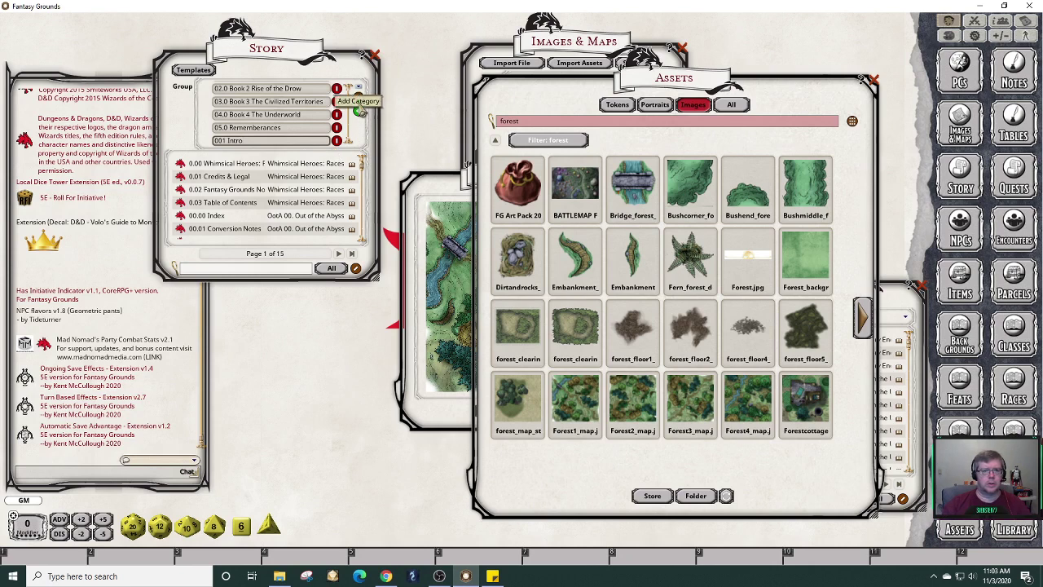
left_click(358, 106)
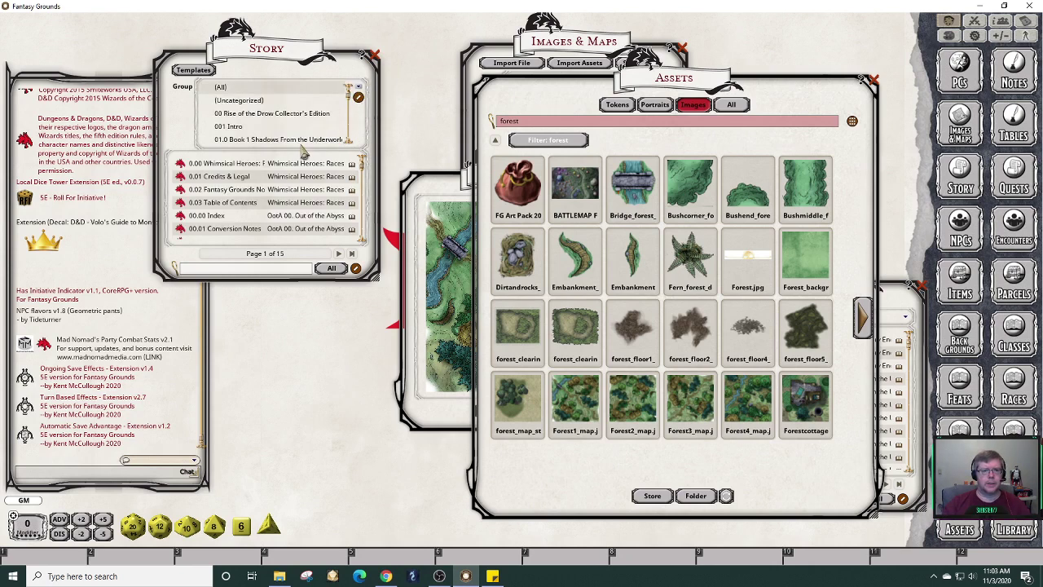
Create a new story entry in the 001 Intro group and move its window over the chat area.
left_click(227, 126)
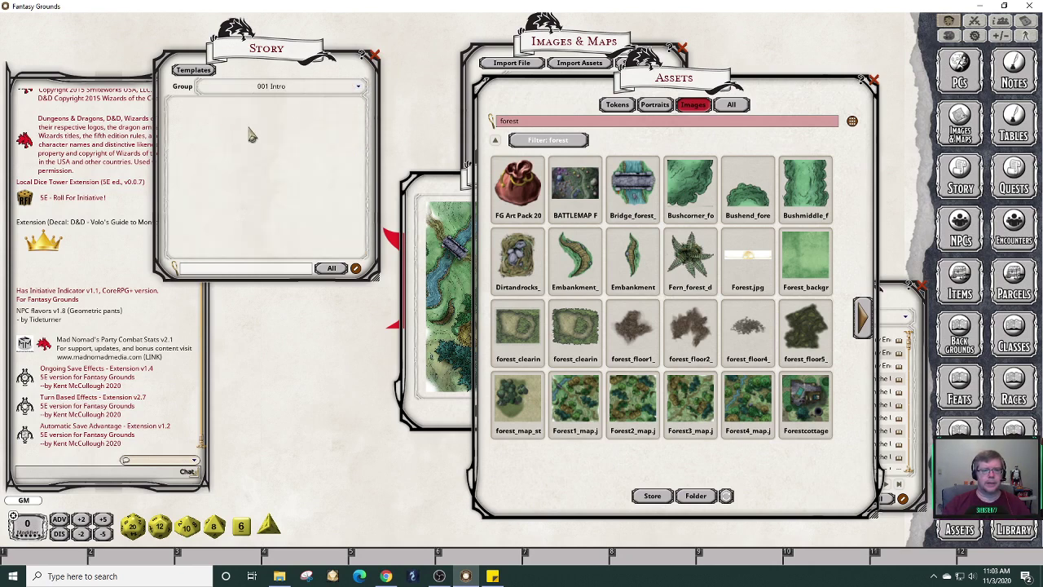
right_click(259, 127)
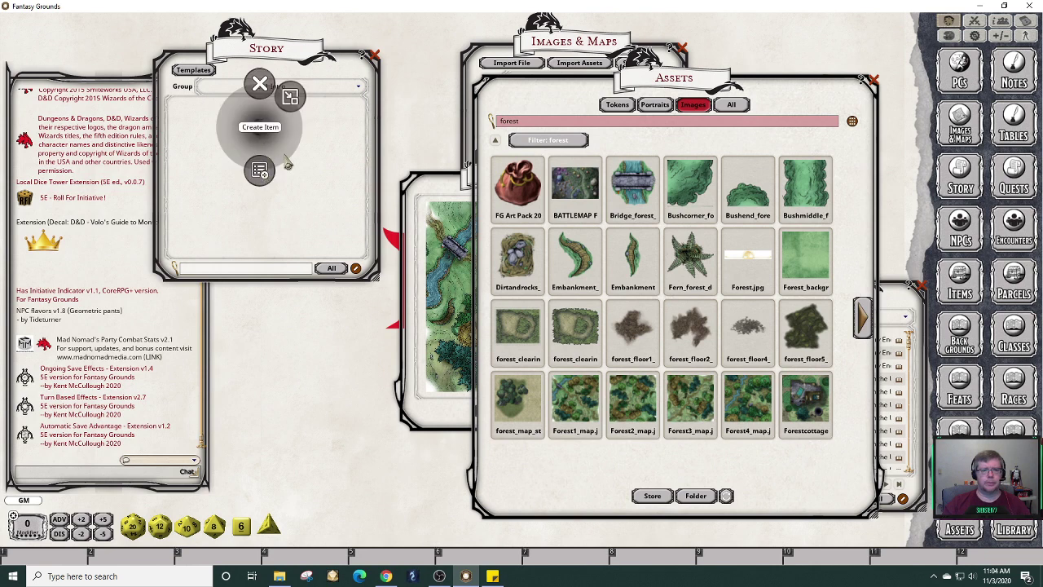
left_click(260, 171)
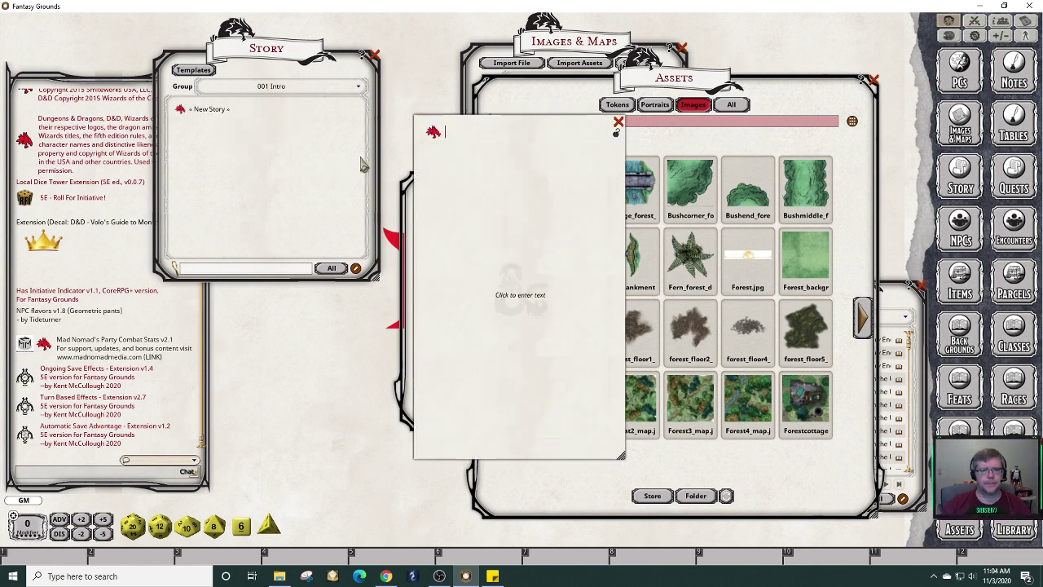
left_click_drag(521, 123, 211, 145)
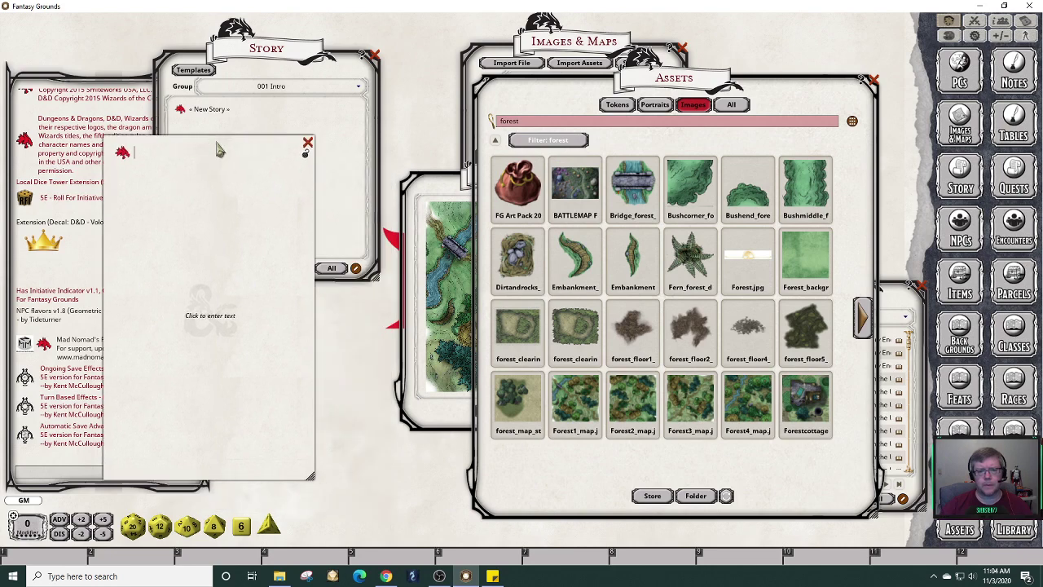
Import the previewed Forest1_map image to the campaign and narrow its map window.
left_click(439, 192)
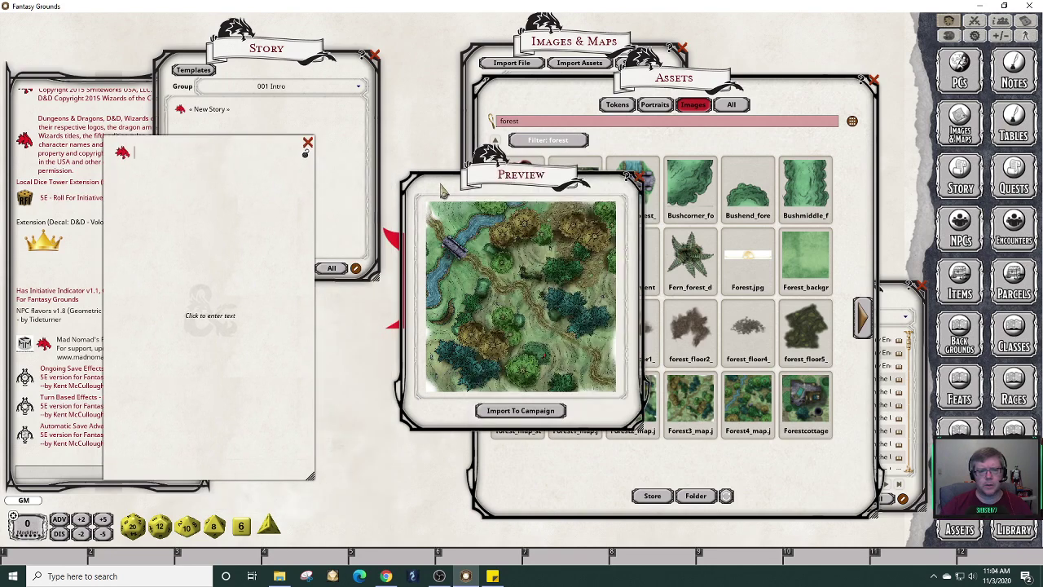
left_click(530, 412)
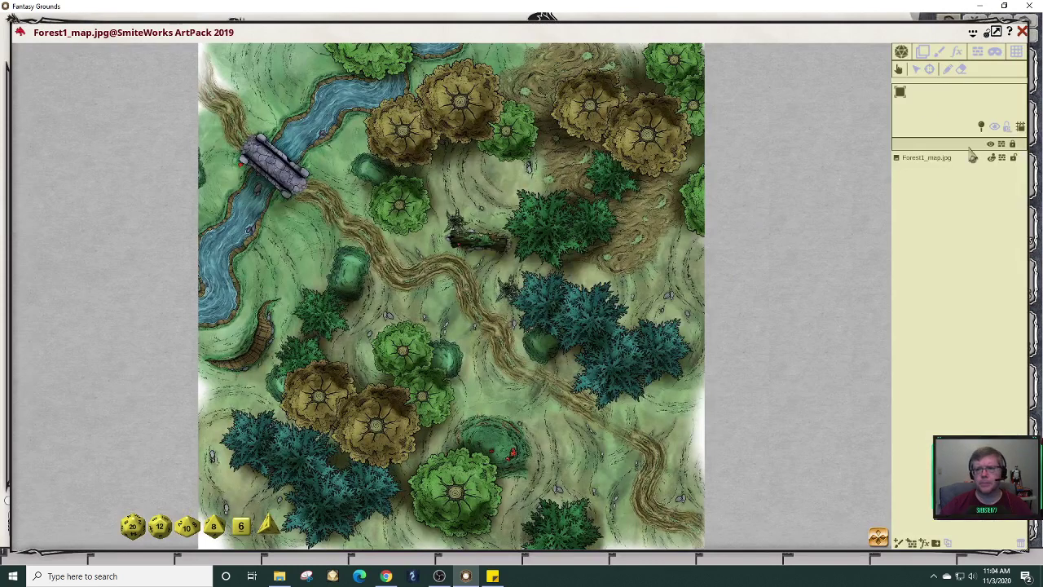
left_click_drag(1031, 123, 685, 137)
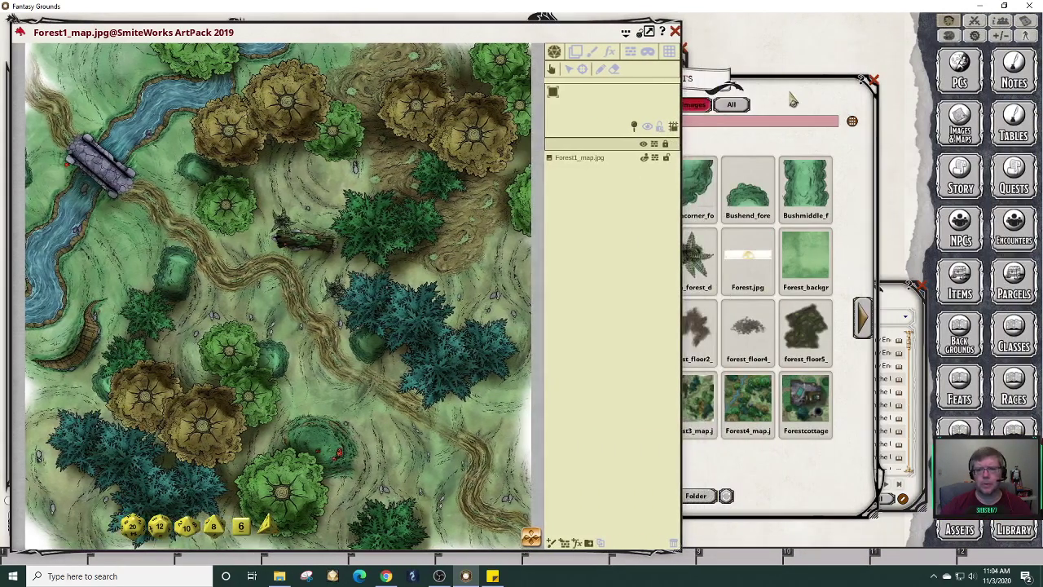
Close the Assets window and move the forest map window beside the new story entry.
left_click(792, 100)
left_click_drag(818, 88, 856, 88)
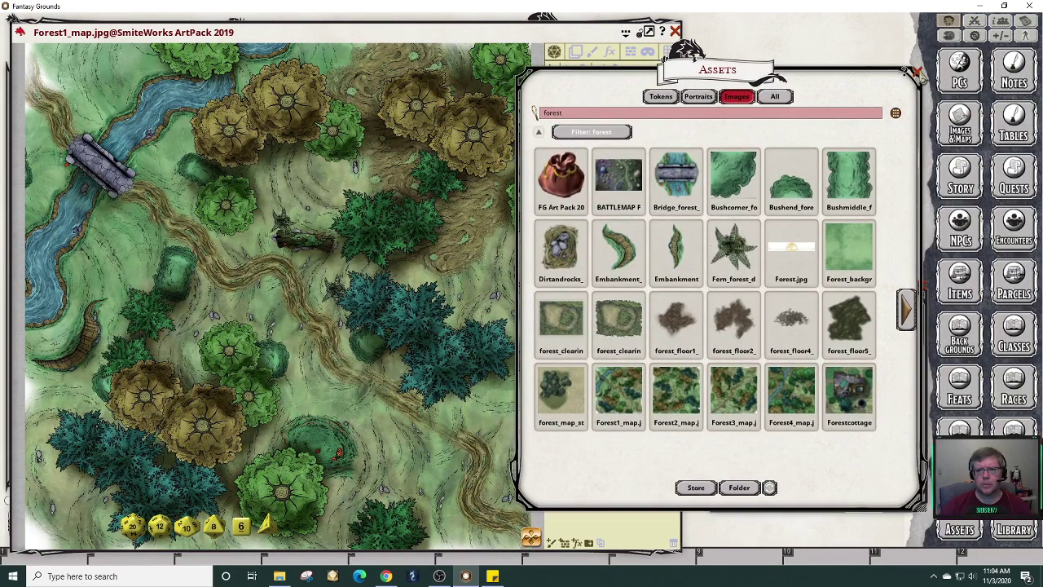
left_click(913, 78)
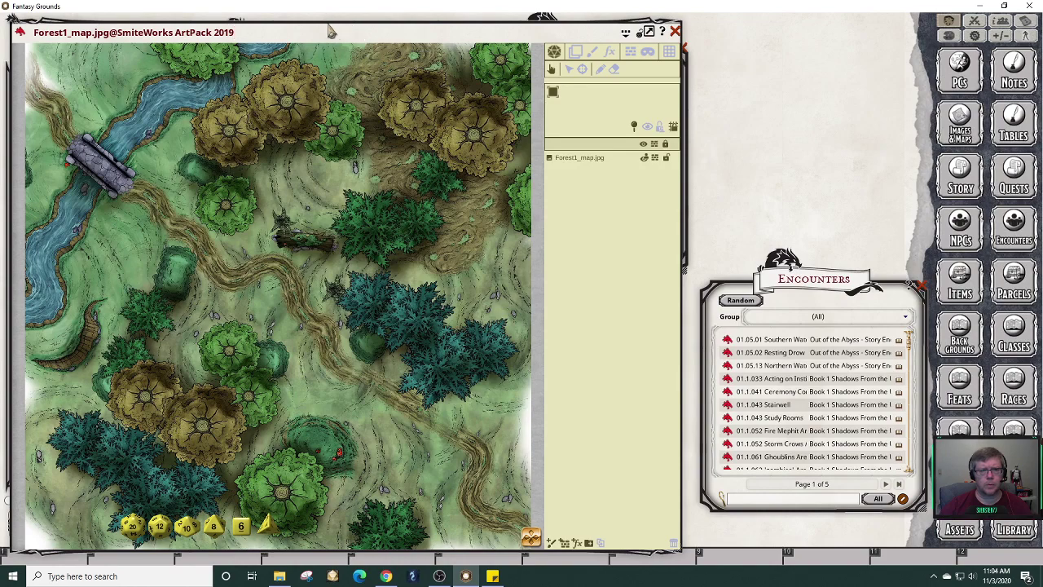
left_click_drag(330, 29, 698, 29)
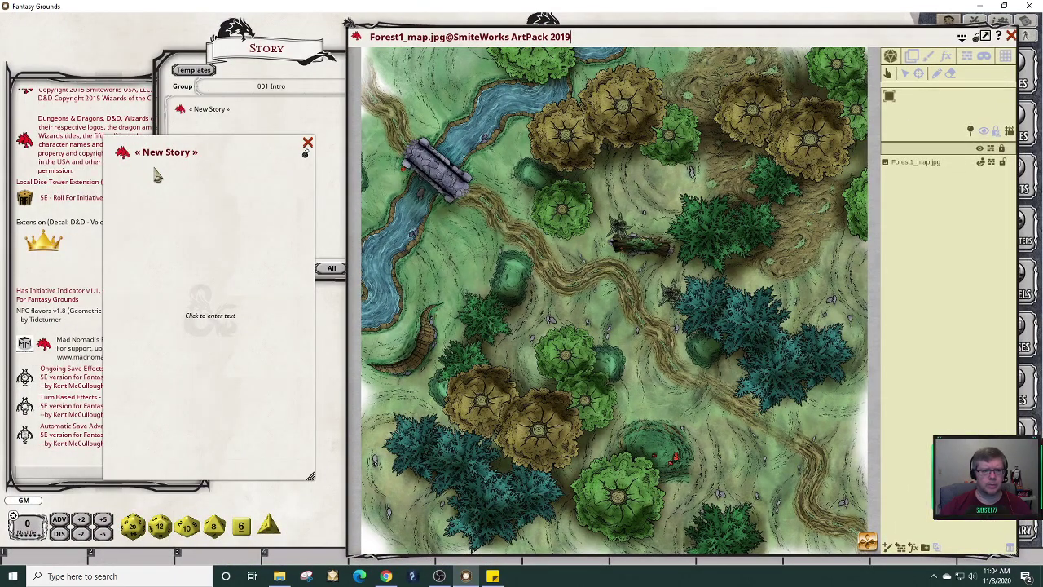
Add a link to the Forest1_map image in the body text of the new story entry.
left_click(181, 177)
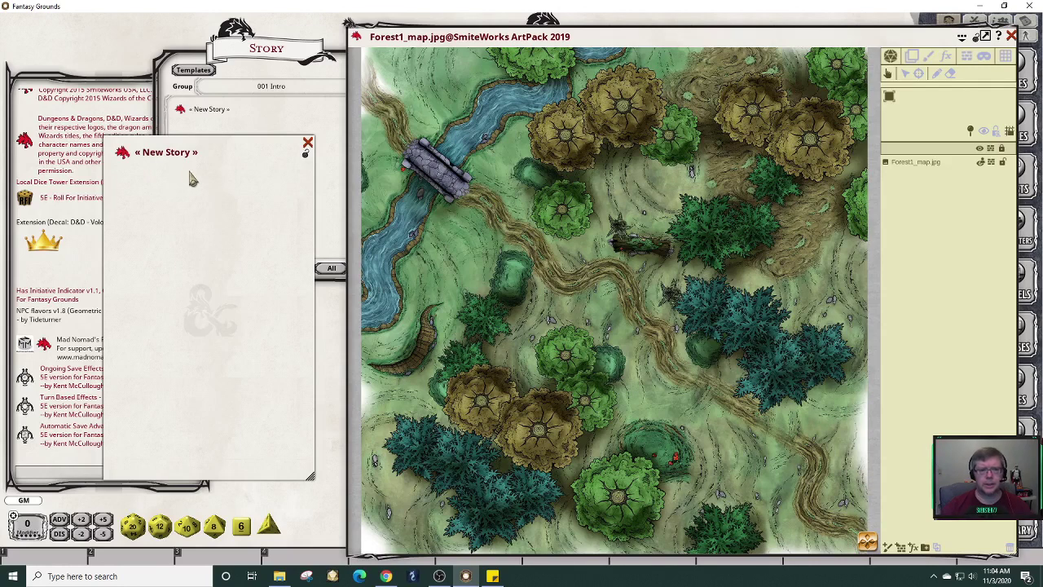
left_click_drag(356, 38, 124, 216)
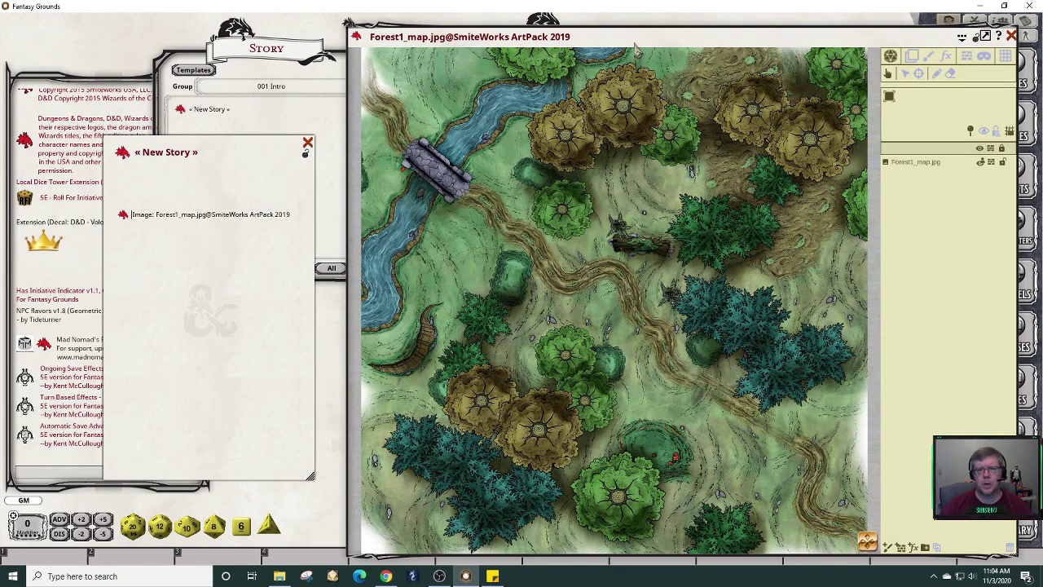
Move the forest map window off the sidebar, open the Combat Tracker and place it over the story windows.
left_click_drag(585, 36, 510, 36)
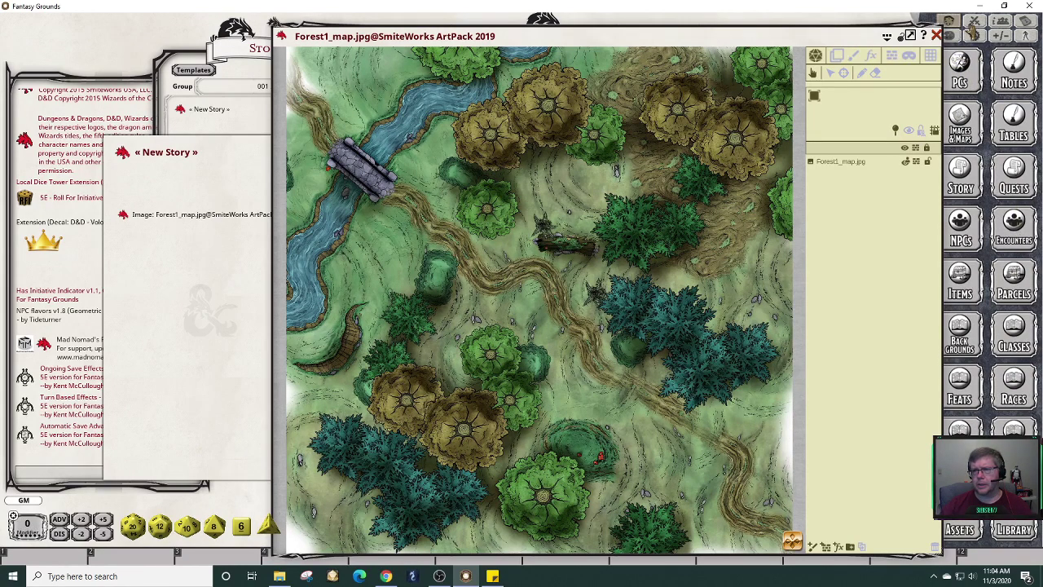
left_click(974, 23)
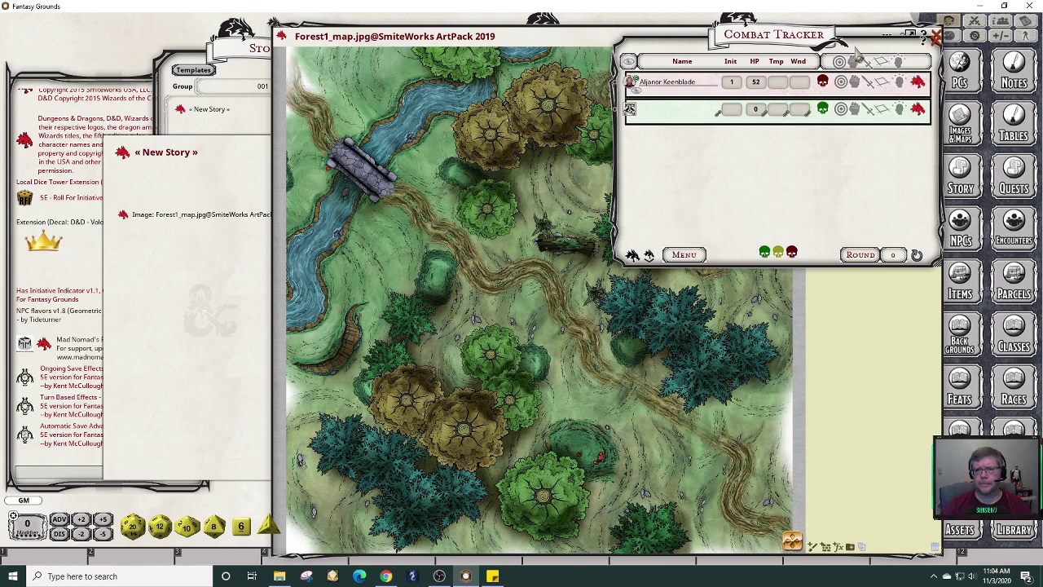
left_click_drag(860, 45, 243, 35)
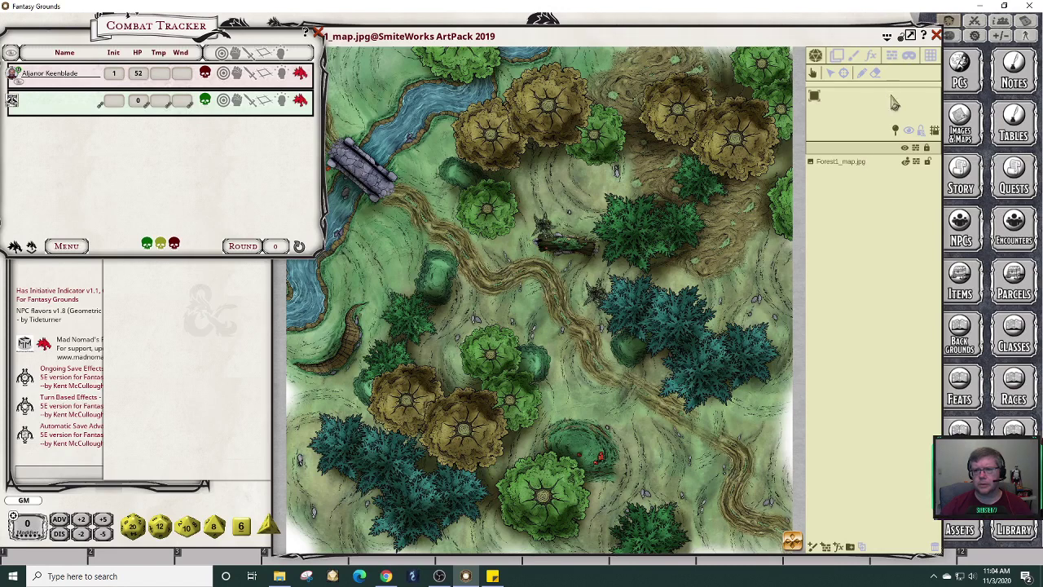
Open the forest map's grid settings and make the grid visible.
left_click(929, 57)
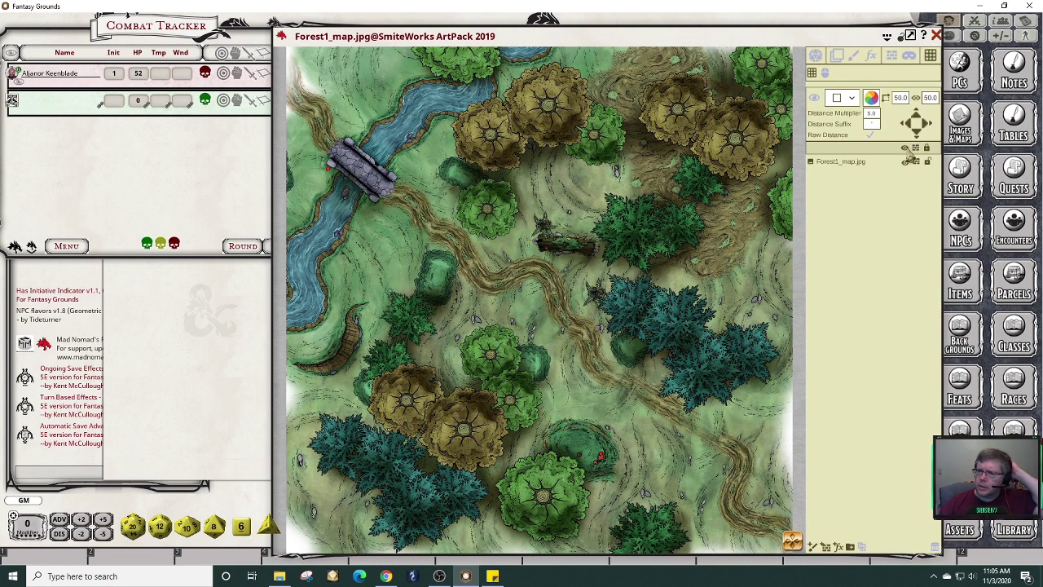
left_click(814, 97)
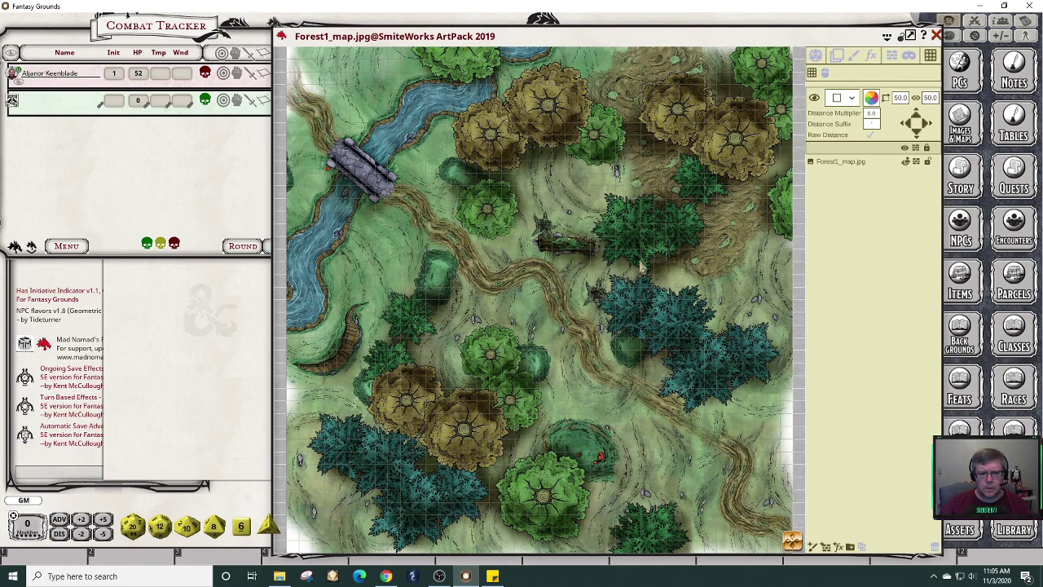
scroll(463, 249, "down", 1)
scroll(502, 251, "up", 1)
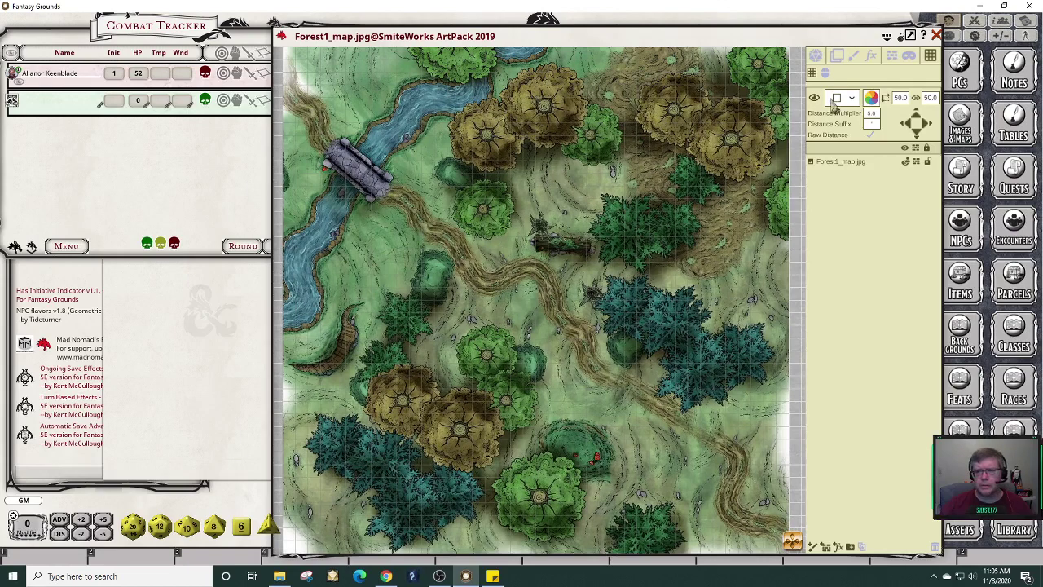
Set the map's grid color to bright yellow (FFFFEE1D).
left_click(871, 98)
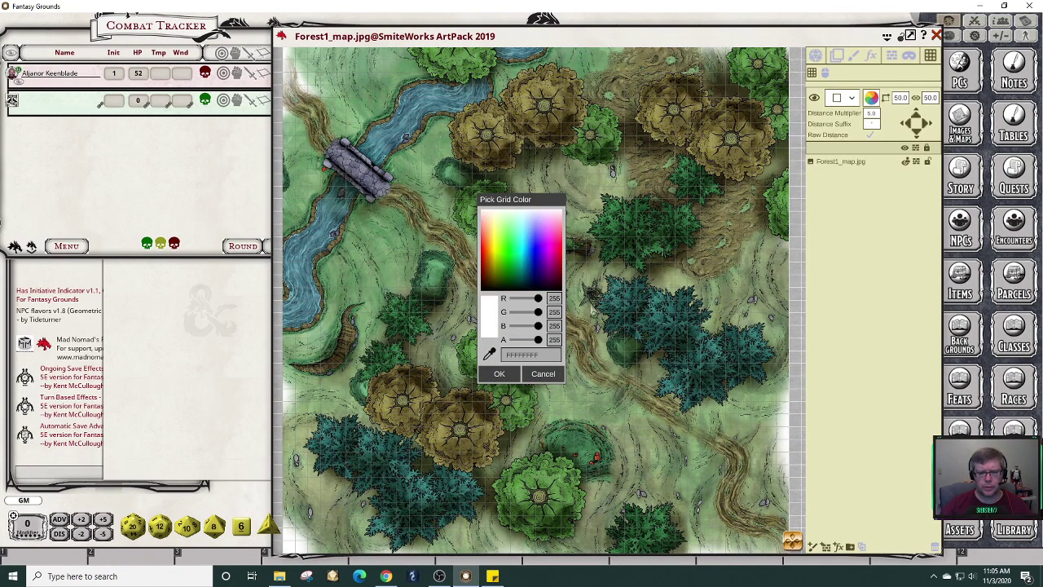
left_click(494, 272)
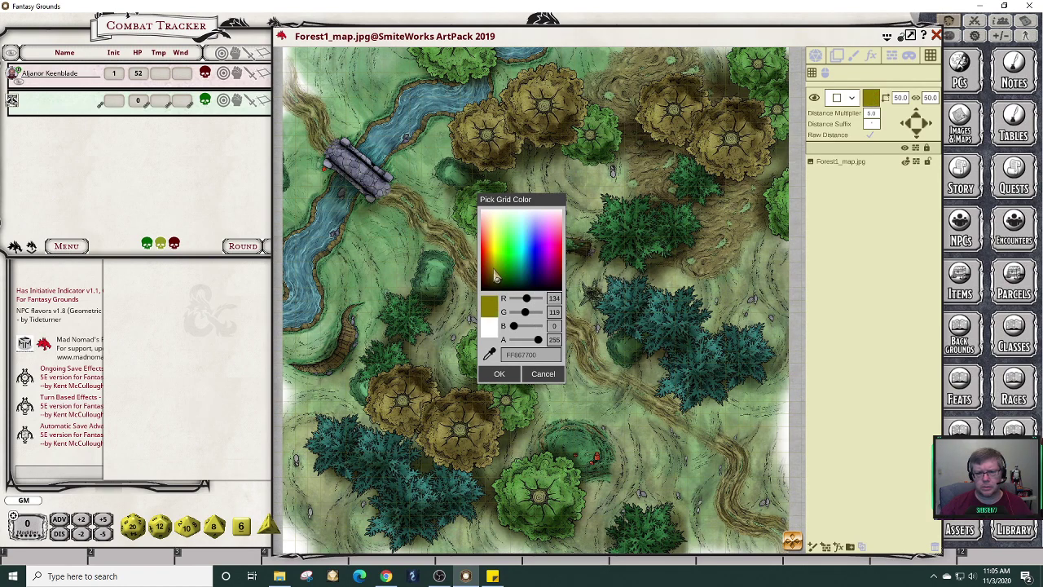
left_click(495, 253)
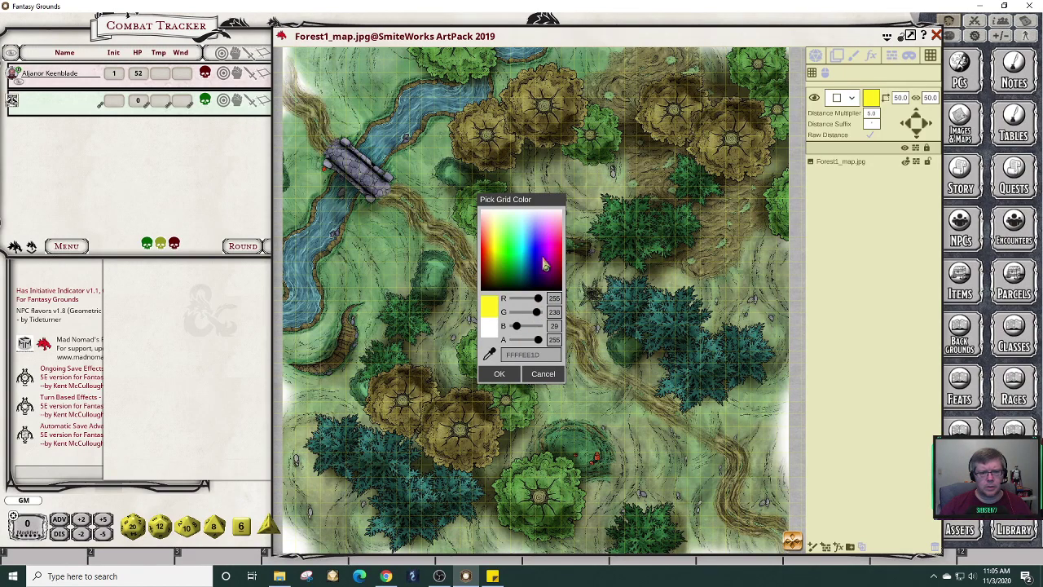
left_click(499, 374)
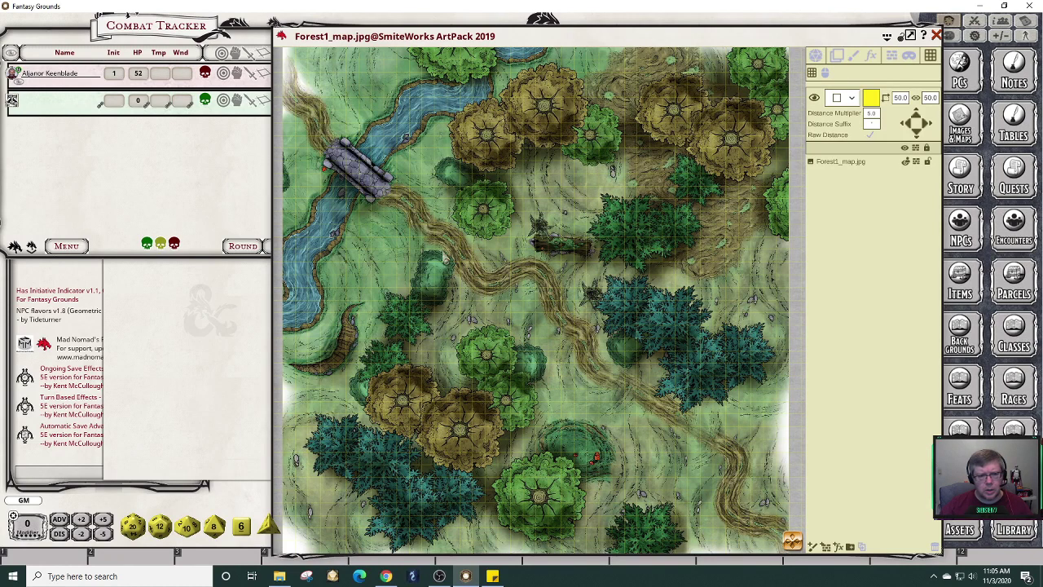
Try a grid size of 45 on the forest map.
left_click(901, 99)
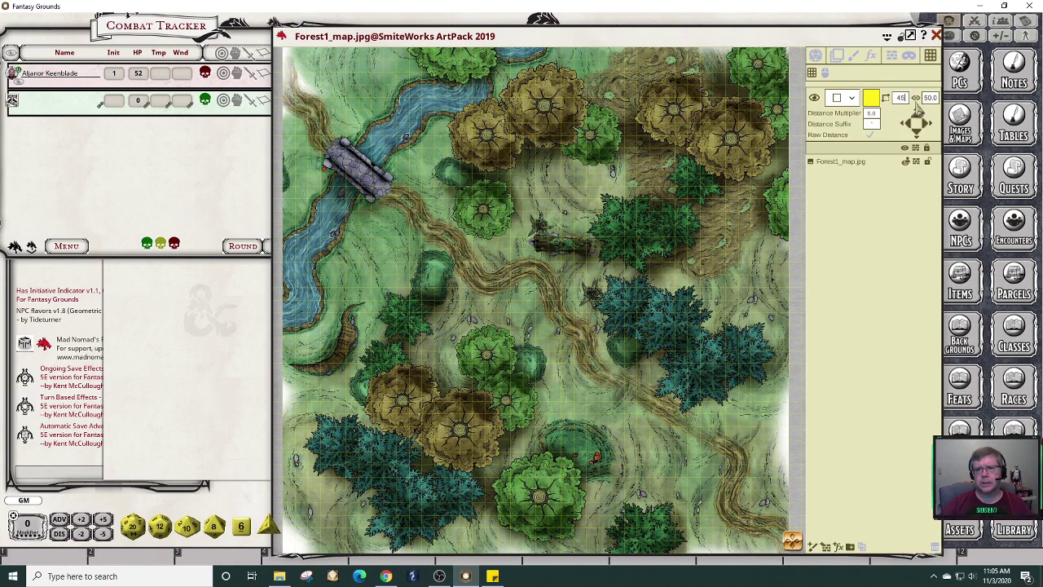
type("45")
key("Return")
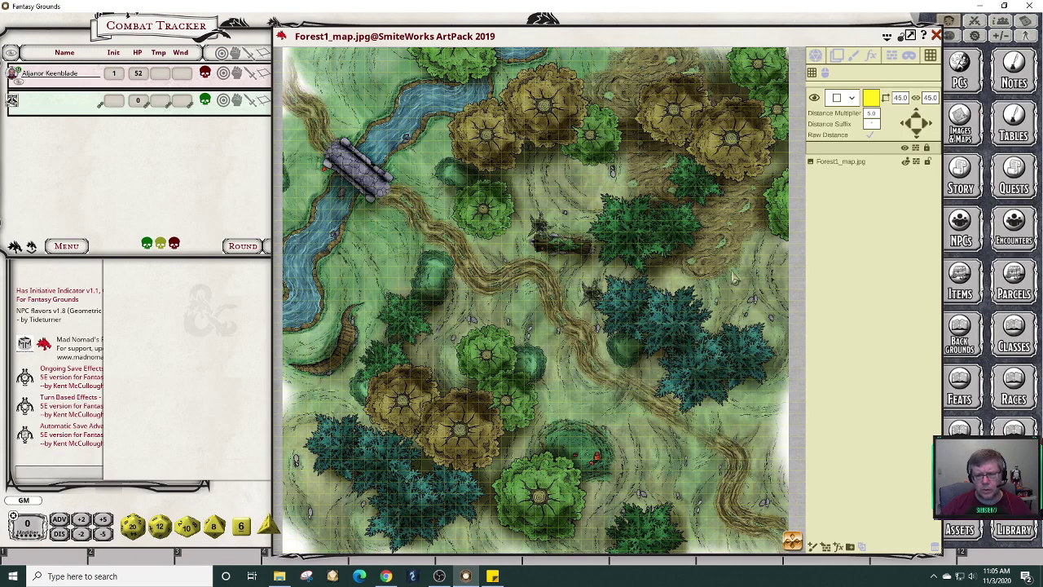
Set the forest map's grid size to 40.
left_click(900, 97)
type("40")
key("Return")
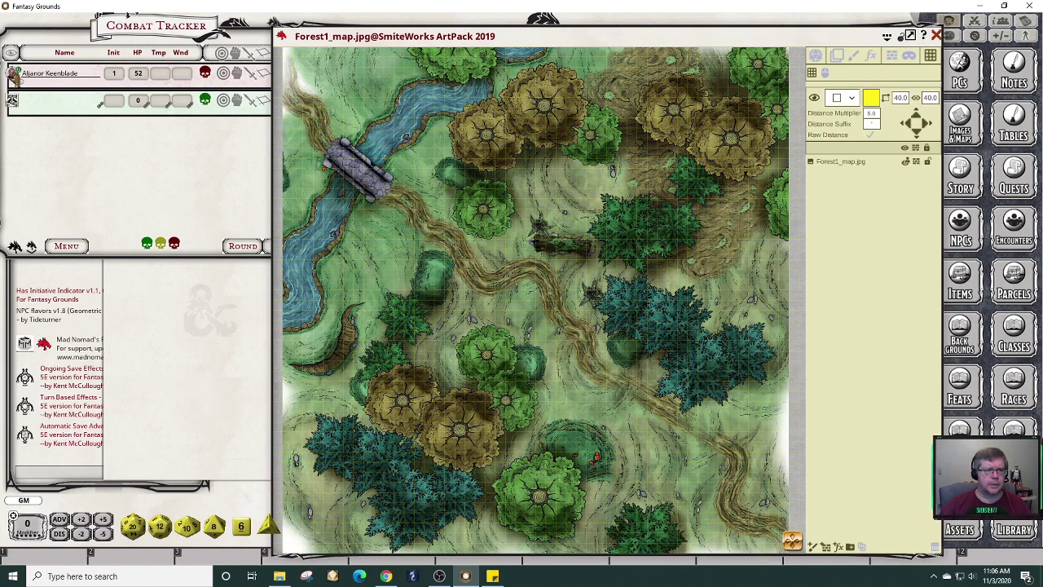
Place the player character's token from the Combat Tracker on the path southeast of the bridge and enable line of sight in Play mode.
left_click(16, 80)
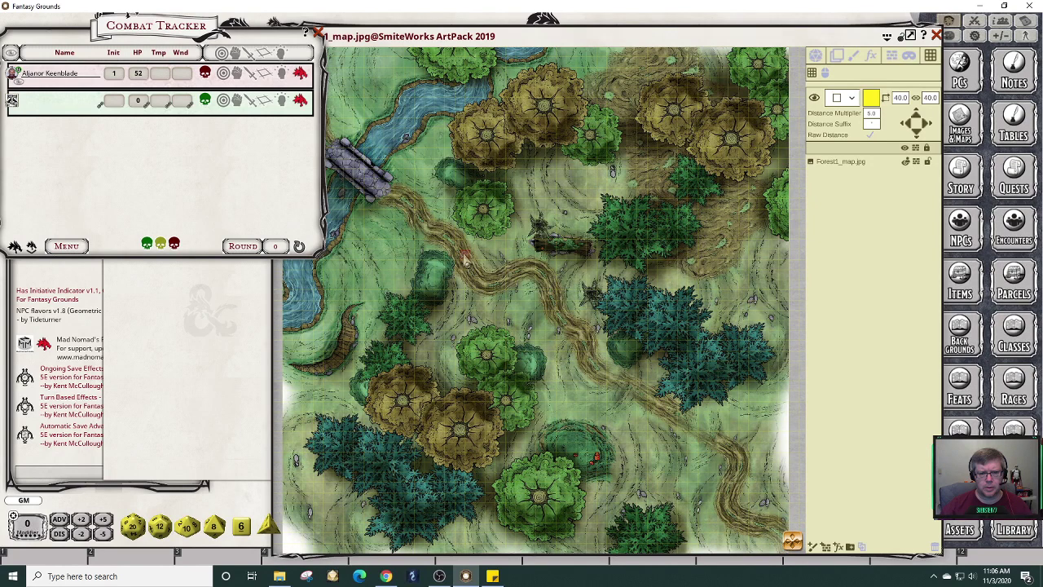
left_click(467, 259)
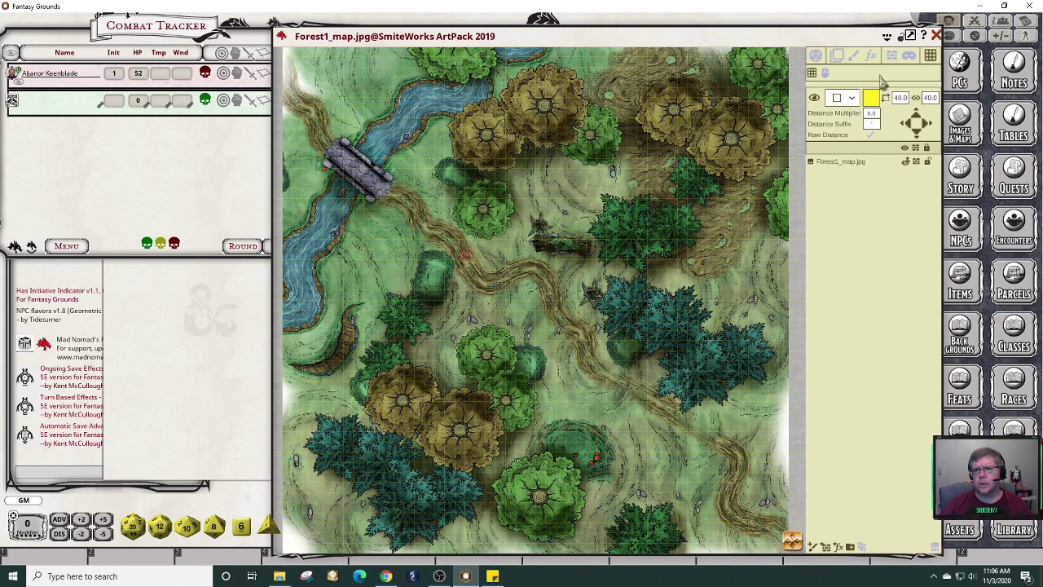
left_click(816, 54)
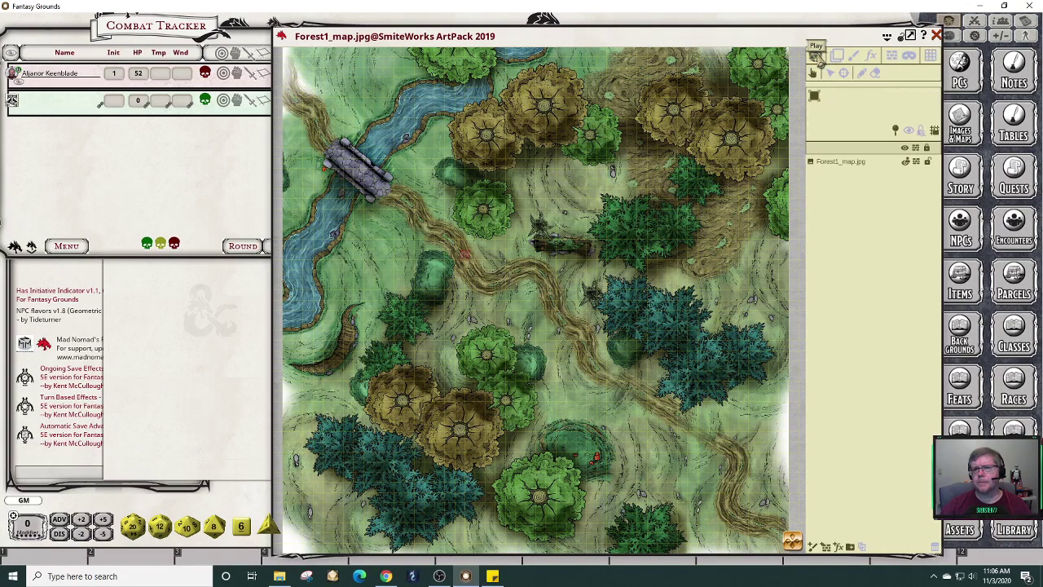
left_click(908, 130)
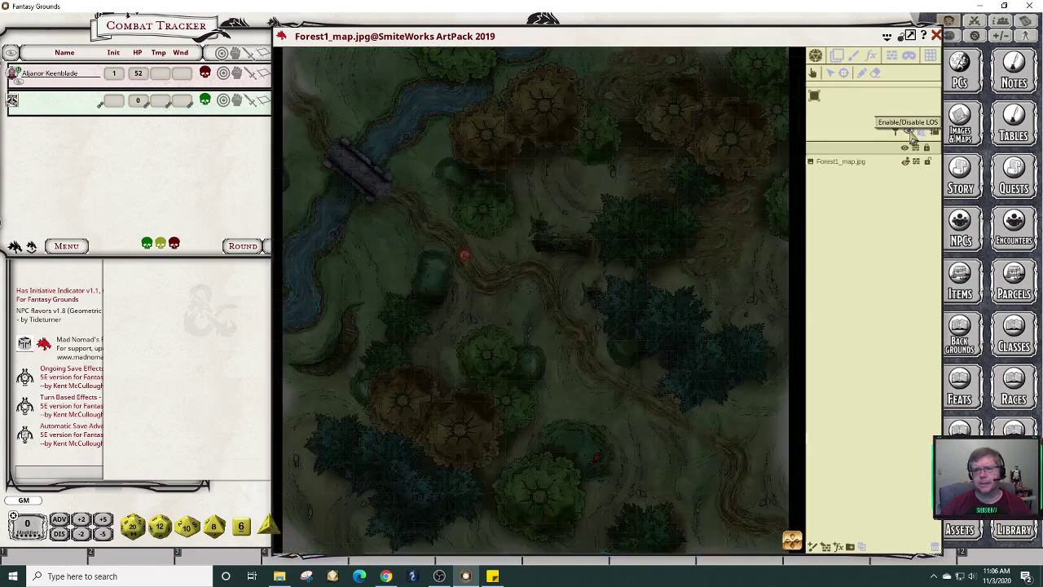
Select the character's token and move it east along the path, then south to the clearing beside the round green trees.
left_click(467, 257)
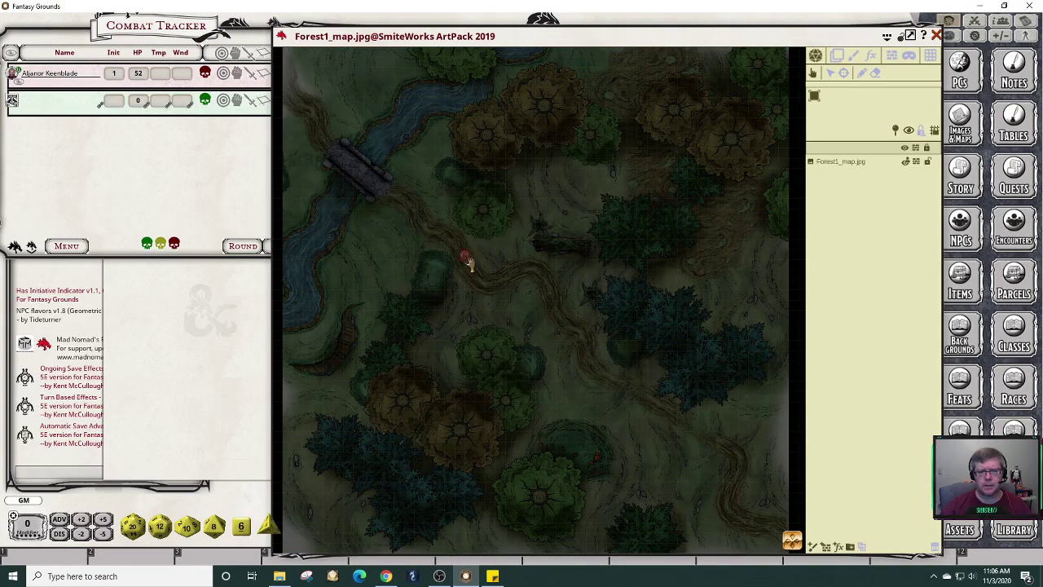
left_click(466, 259)
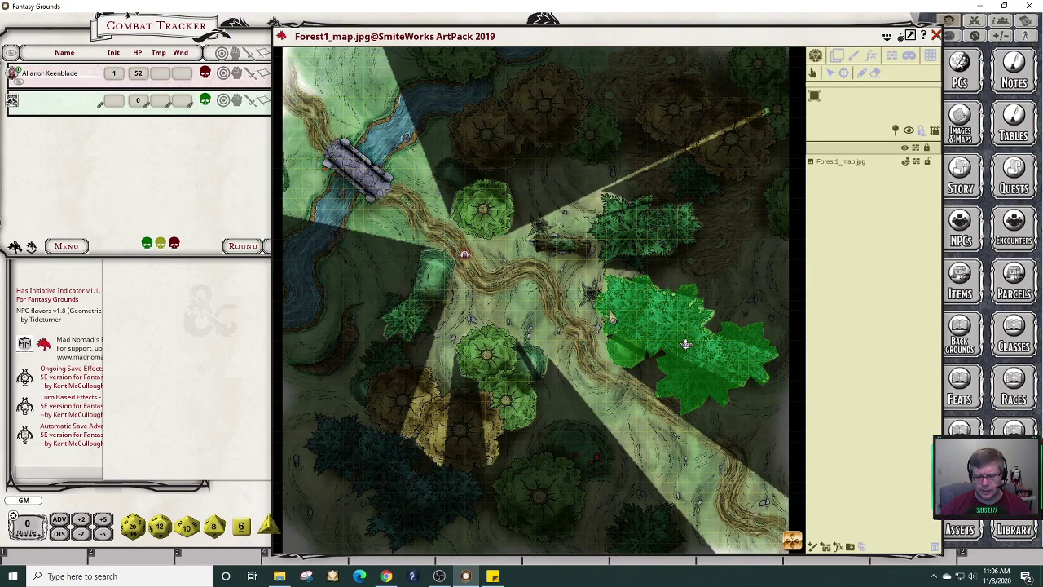
key("Down")
key("Right")
key("Right")
key("Right")
key("Right")
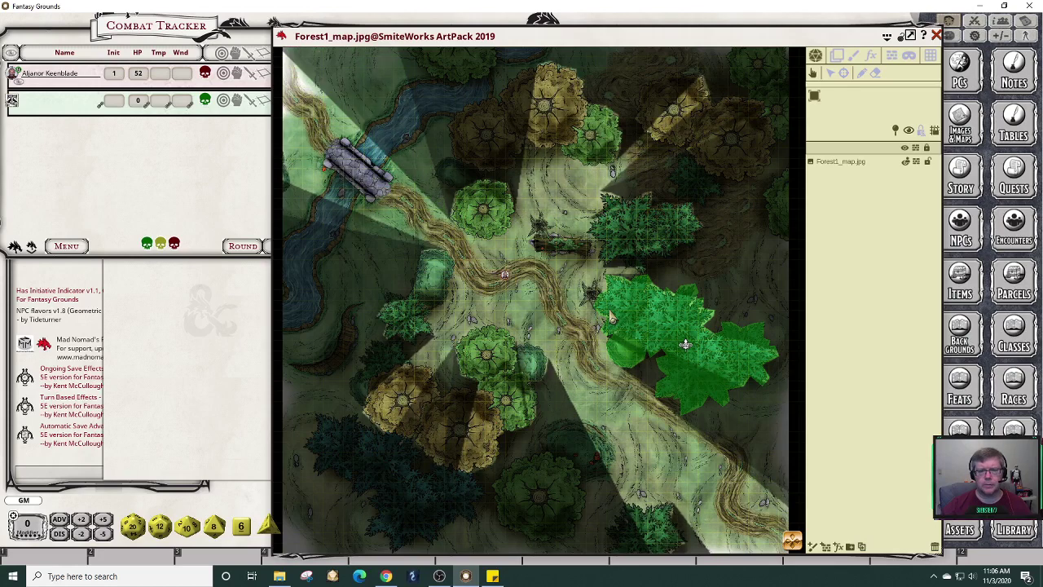
key("Down")
key("Down")
key("Down")
key("Down")
key("Down")
key("Down")
key("Right")
key("Right")
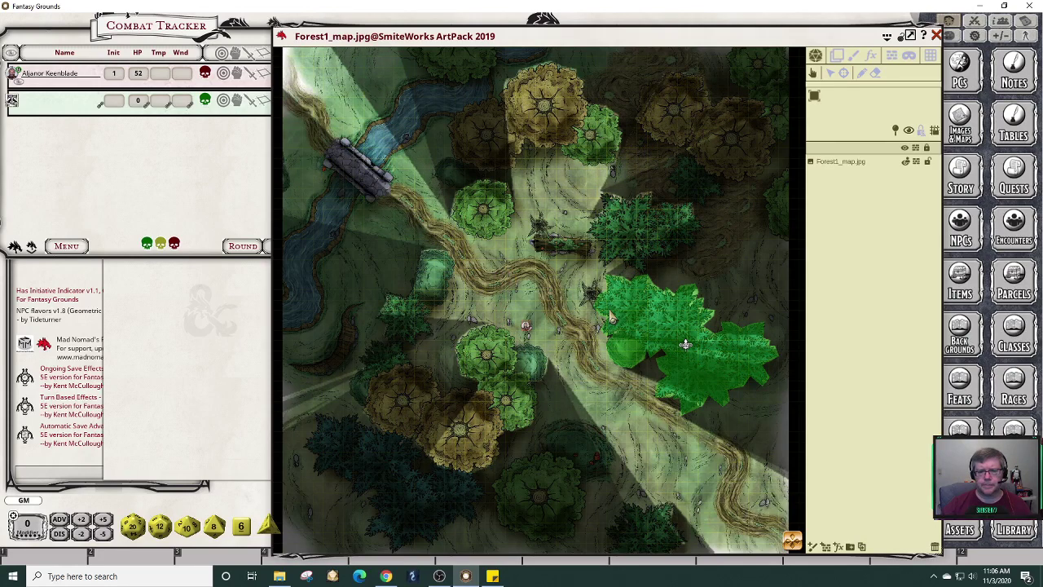
Move the token west above the round green trees to the edge of the spiky green bush to test its line of sight.
key("Left")
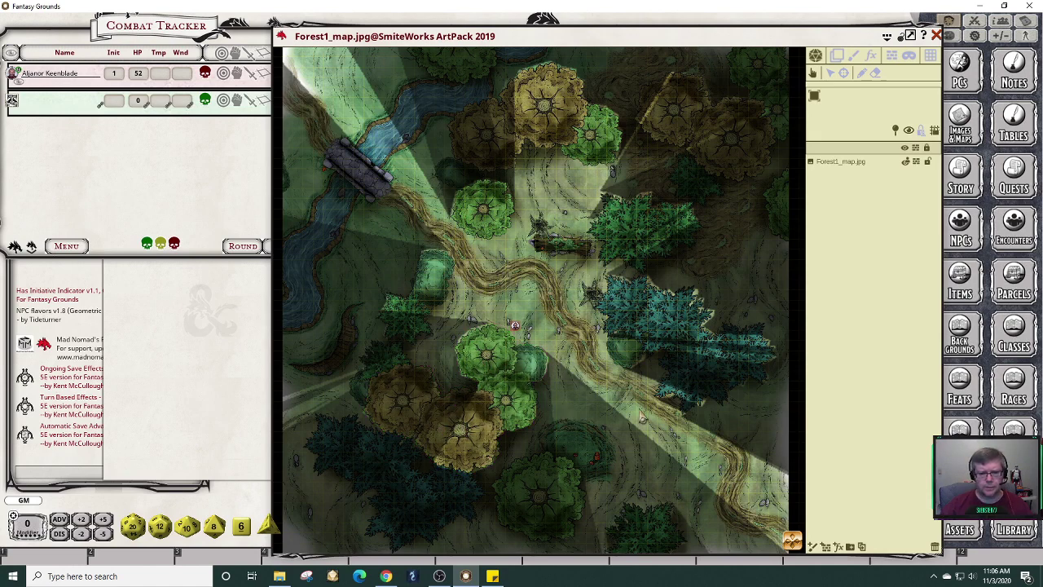
key("Right")
key("Right")
key("Left")
key("Left")
key("Left")
key("Left")
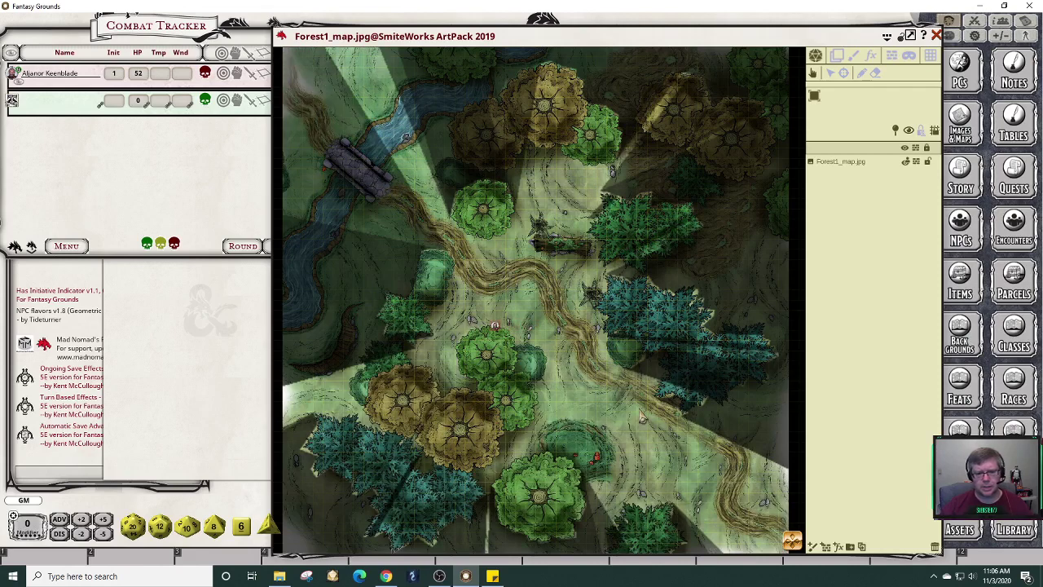
key("Left")
key("Left")
key("Left")
key("Left")
key("Left")
key("Left")
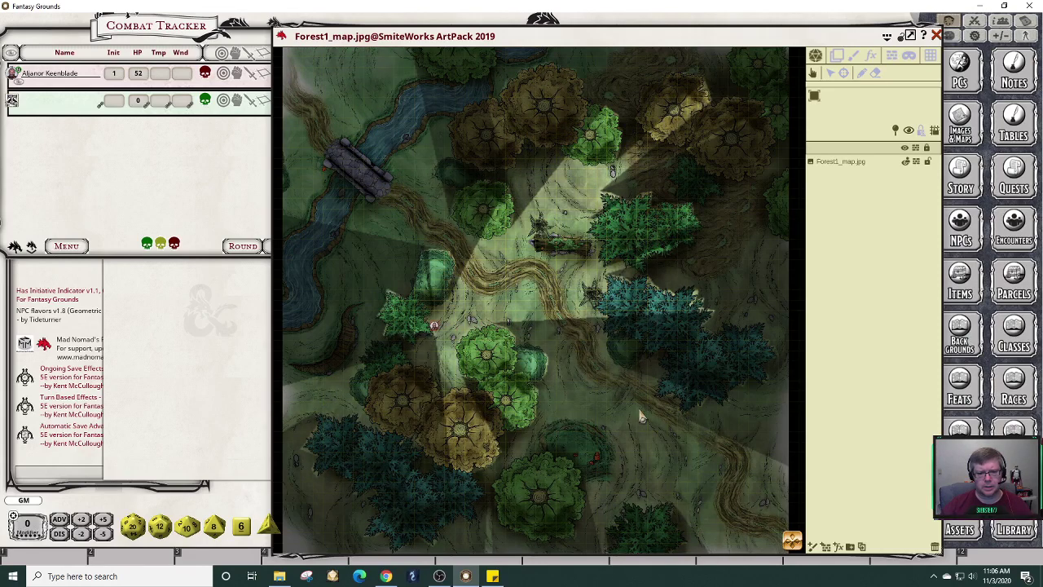
Move the token back east and south onto the round green trees to test the line of sight there.
key("Right")
key("Right")
key("Down")
key("Down")
key("Right")
key("Right")
key("Right")
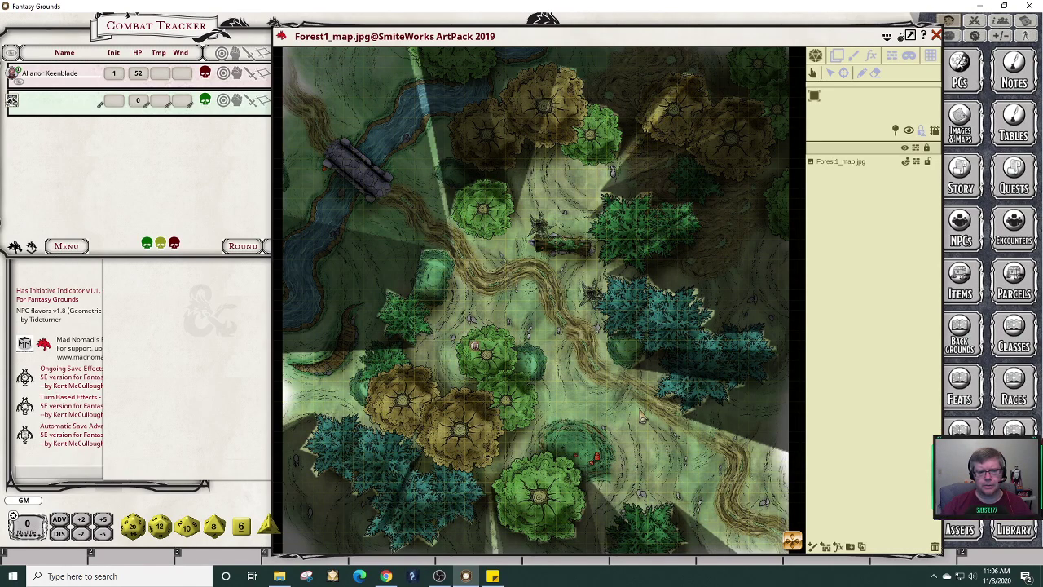
key("Down")
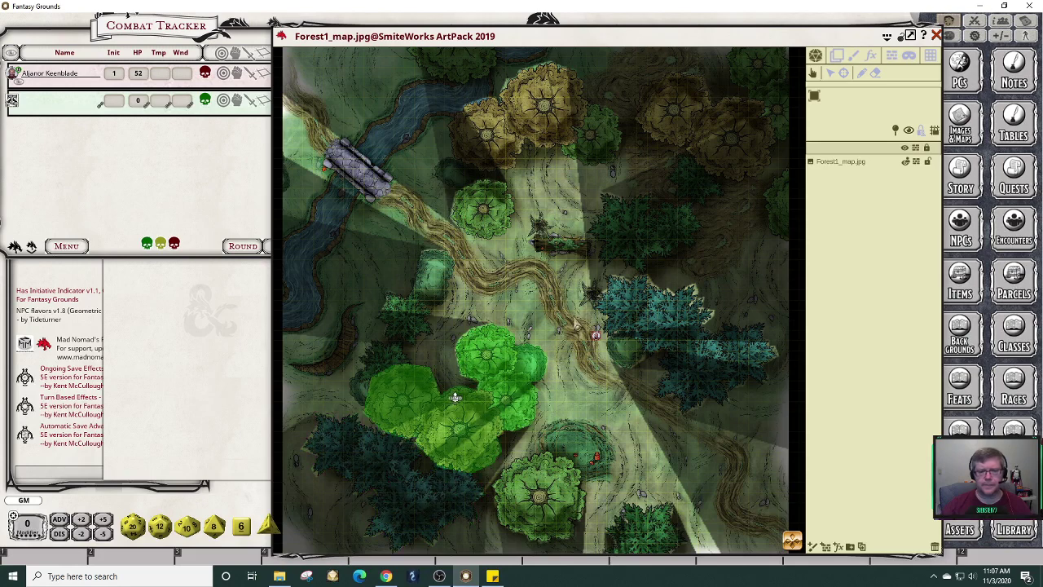
Move the token from the path beside the blue-green trees northwest to the bend near the middle of the map.
key("Left")
key("Up")
key("Left")
key("Up")
key("Up")
key("Up")
key("Up")
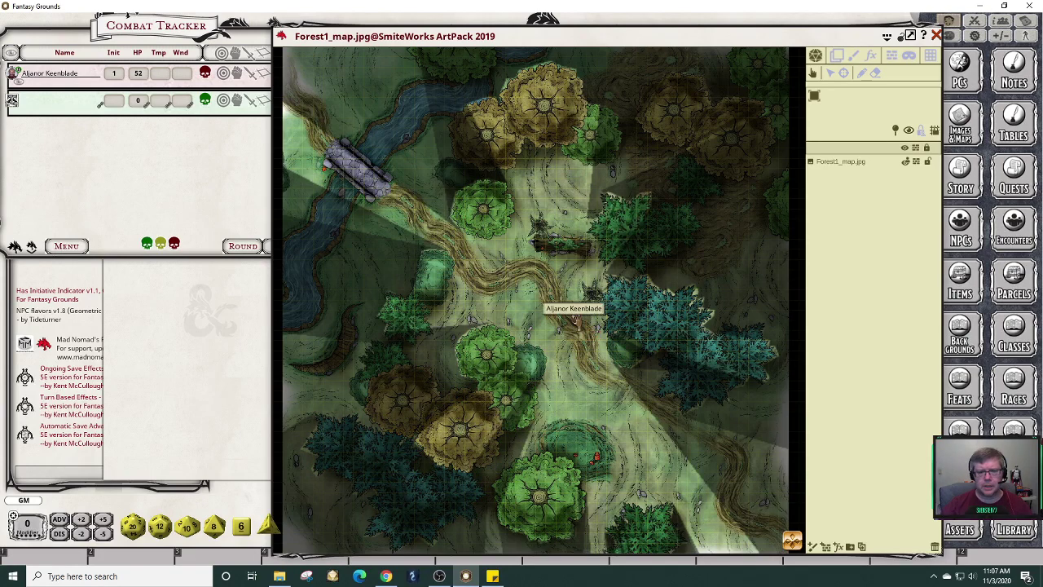
key("Left")
key("Left")
key("Left")
key("Left")
key("Left")
key("Left")
key("Left")
key("Left")
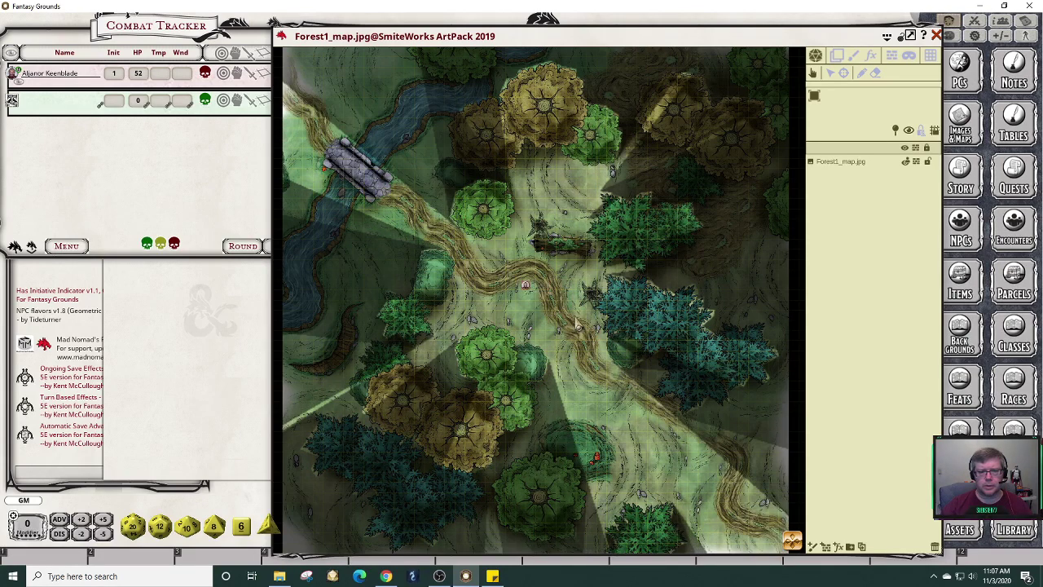
key("Up")
key("Up")
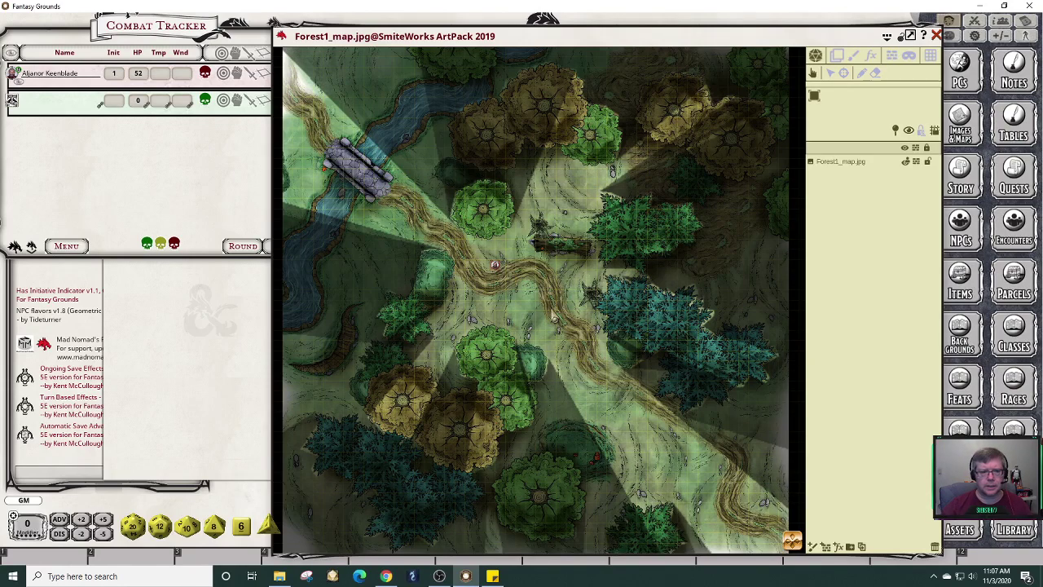
Move the token west past the small green shrub to the open grass between the path and the river.
key("Left")
key("Left")
key("Left")
key("Left")
key("Left")
key("Left")
key("Up")
key("Up")
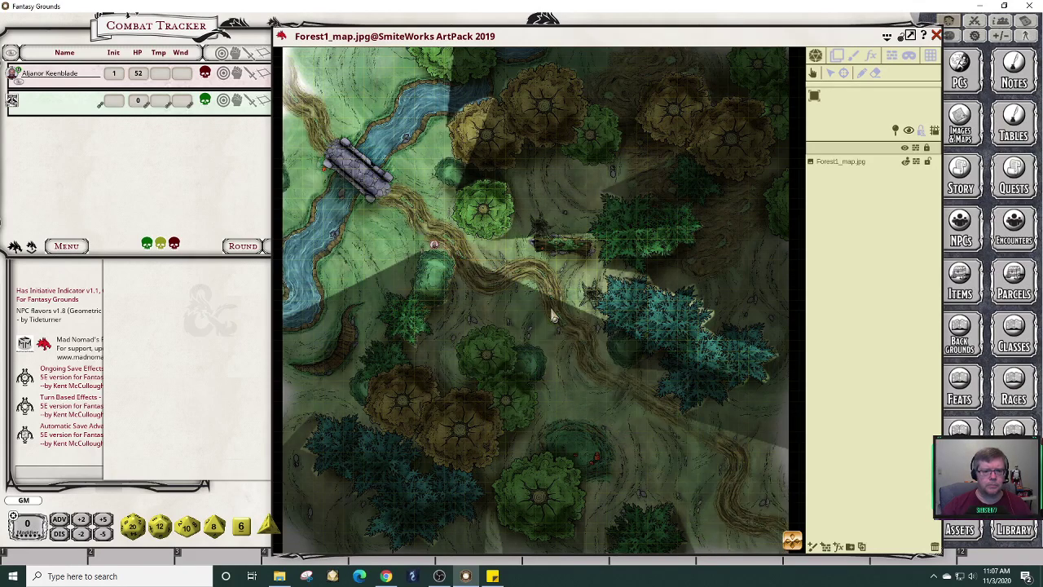
key("Left")
key("Left")
key("Left")
key("Left")
key("Left")
key("Left")
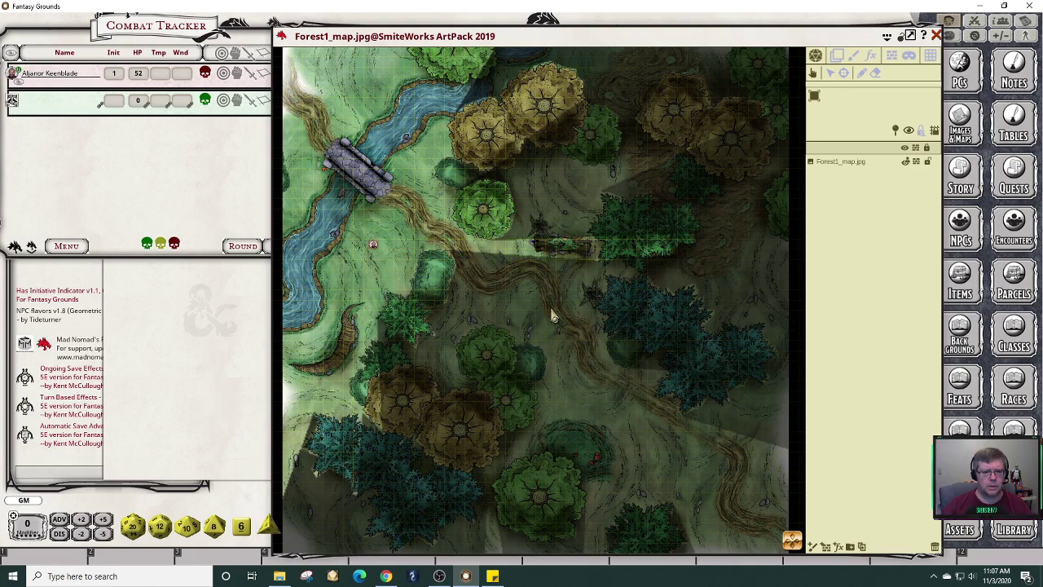
key("Down")
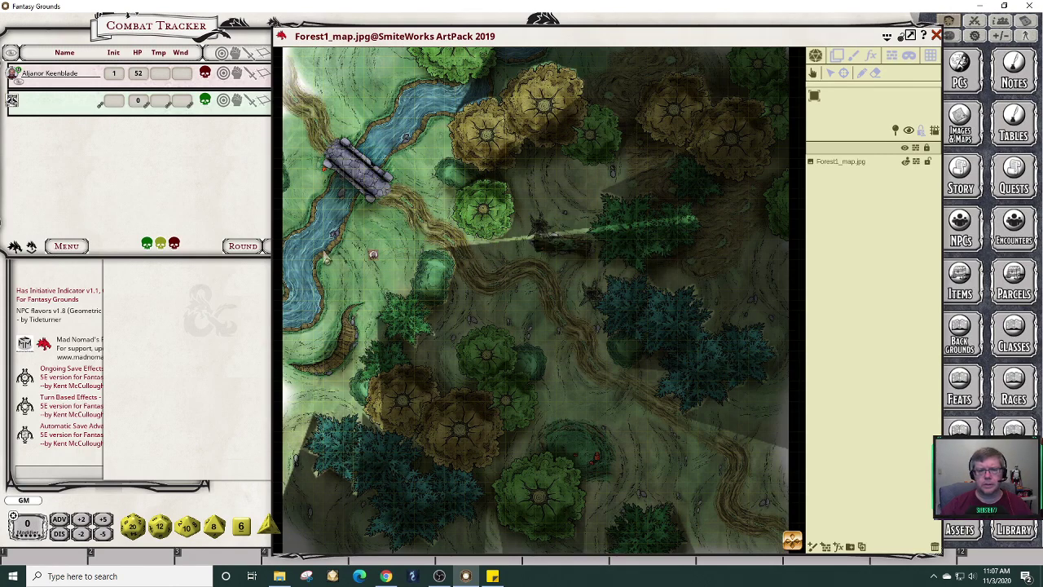
Delete the player character's token from the forest map.
right_click(374, 255)
left_click(371, 213)
left_click(335, 214)
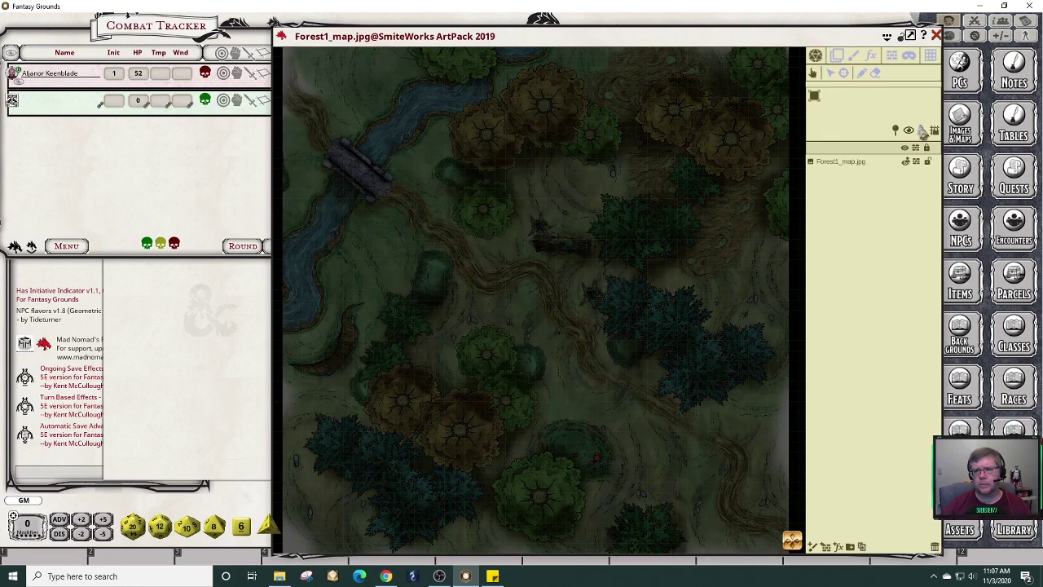
Turn off the forest map's line of sight and add an FX layer with the Clouds effect above the map image.
left_click(909, 131)
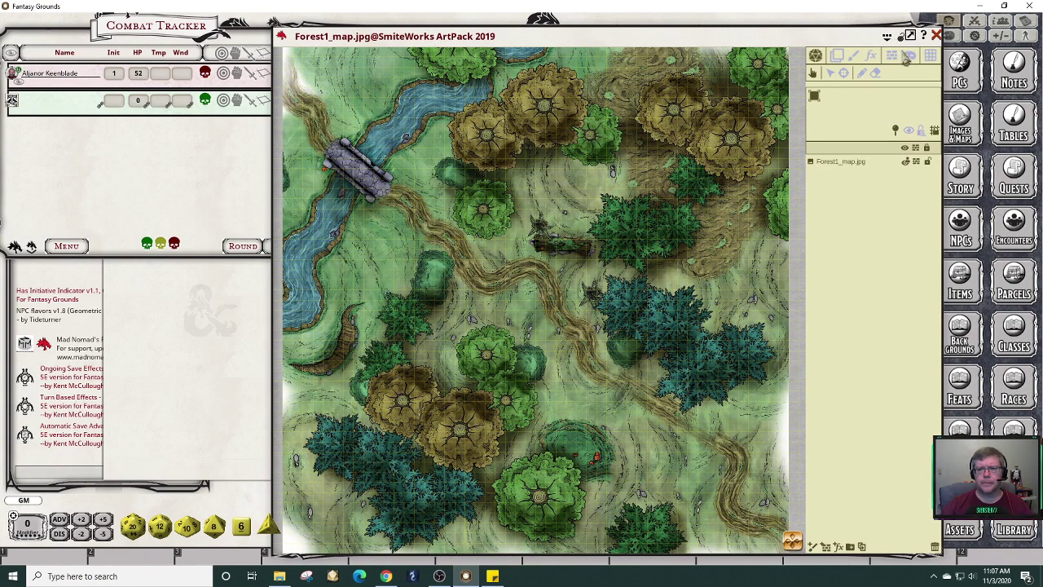
left_click(839, 549)
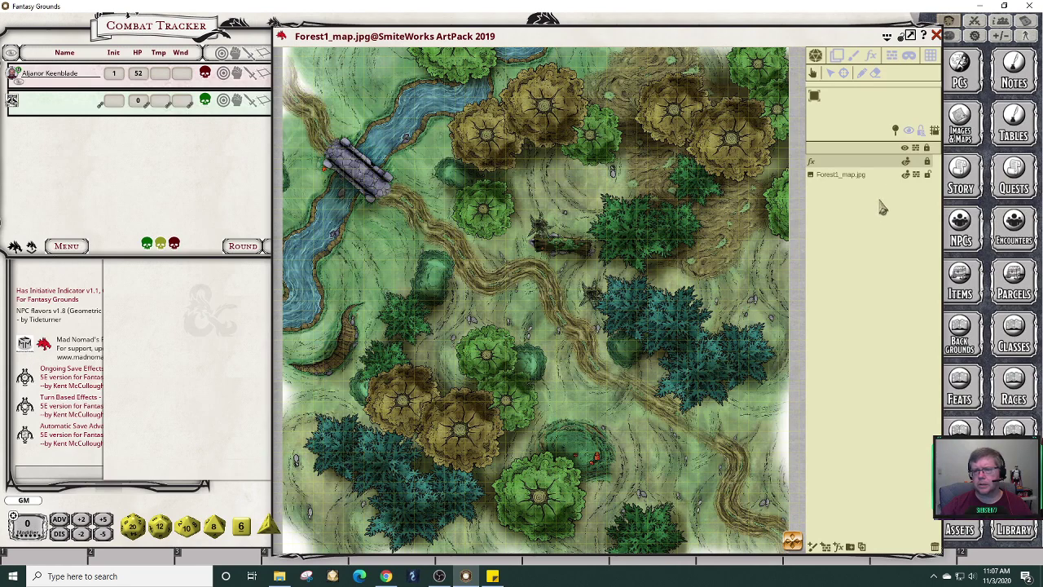
left_click(872, 56)
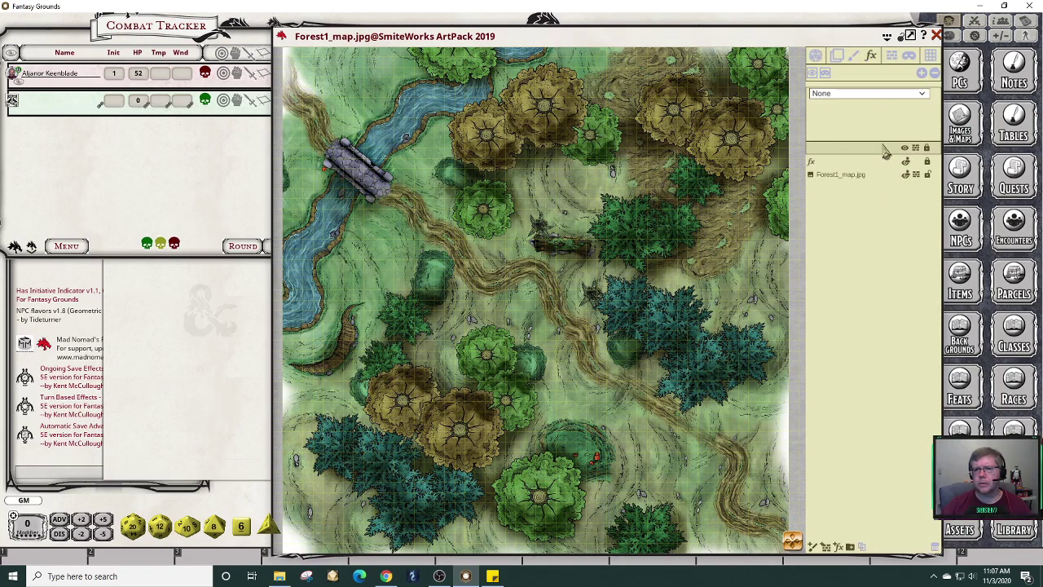
left_click(929, 101)
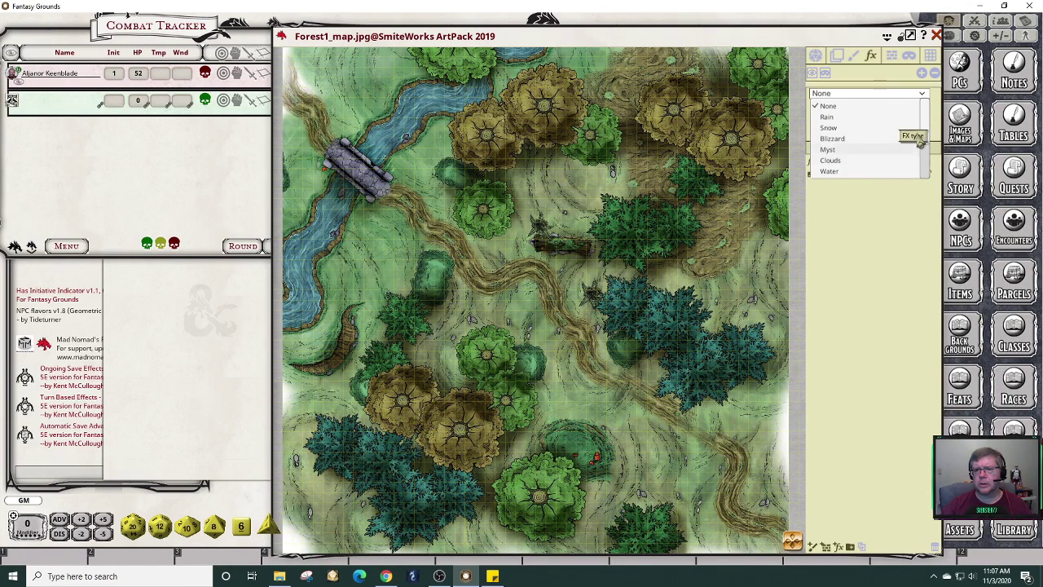
left_click_drag(928, 132, 931, 170)
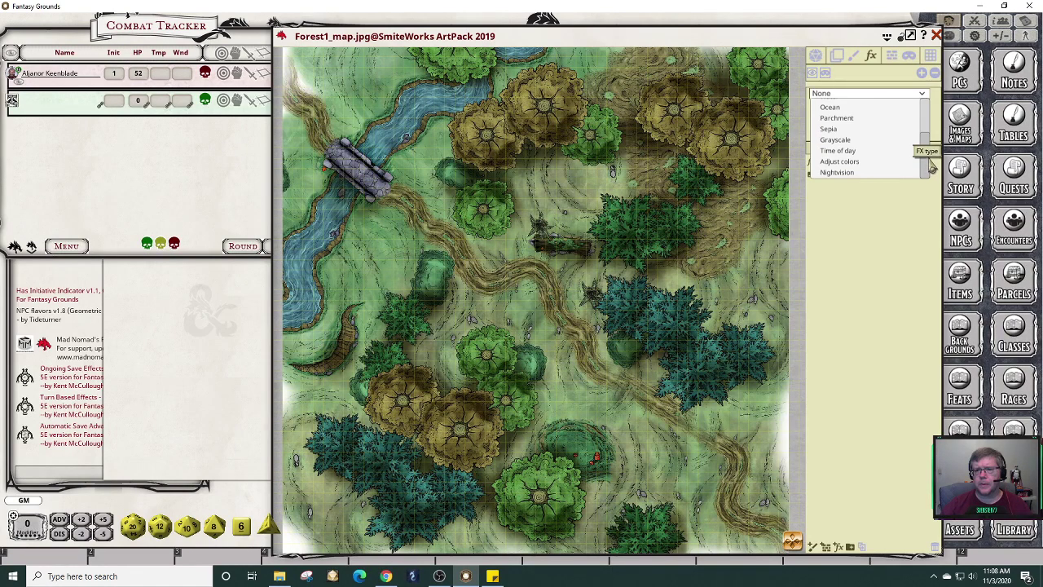
mouse_move(928, 159)
left_mouse_down()
mouse_move(931, 147)
mouse_move(933, 163)
left_mouse_up()
left_click_drag(932, 150, 927, 107)
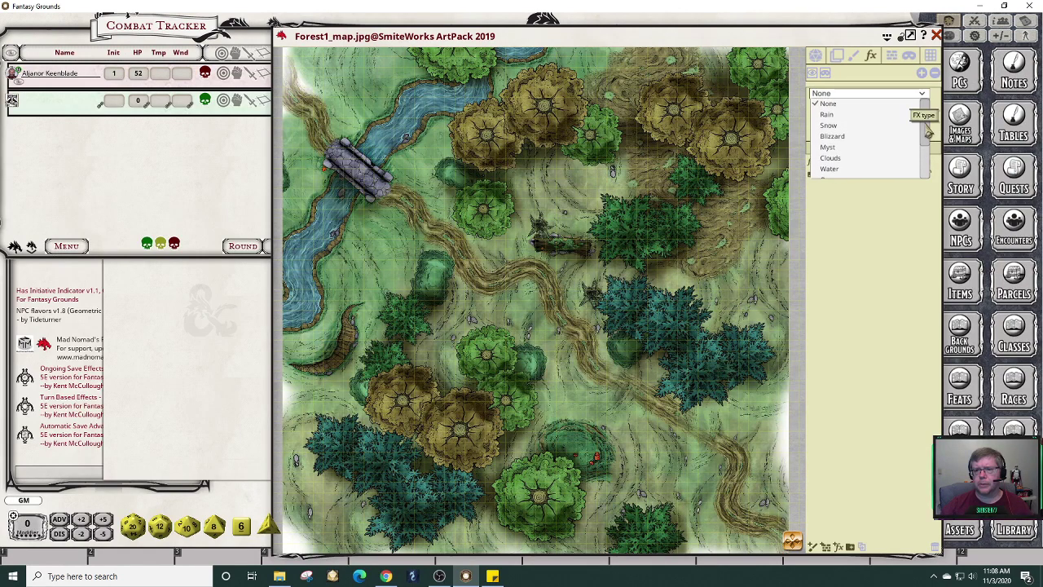
left_click(839, 154)
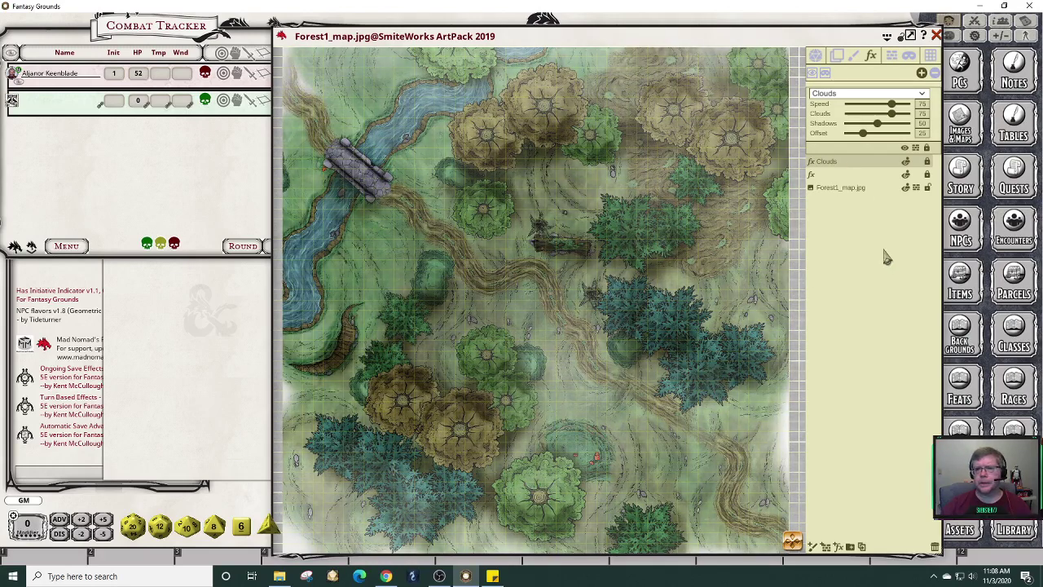
Tune the Clouds effect to speed 51, clouds 96 and offset 42.
left_click_drag(894, 112, 848, 115)
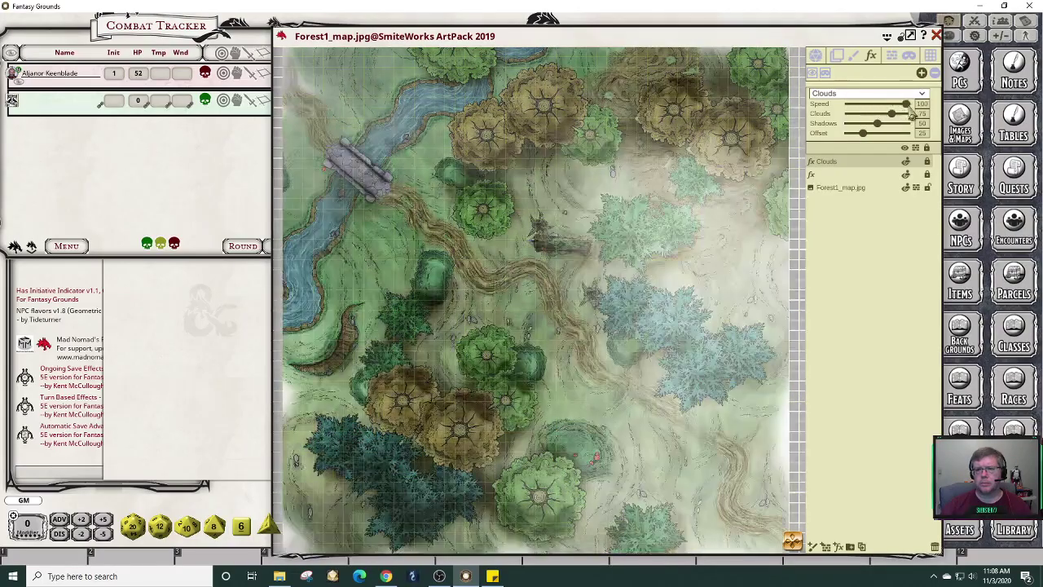
mouse_move(849, 105)
left_mouse_down()
mouse_move(911, 112)
mouse_move(849, 104)
mouse_move(878, 121)
mouse_move(864, 120)
mouse_move(906, 119)
mouse_move(854, 136)
mouse_move(882, 134)
left_mouse_up()
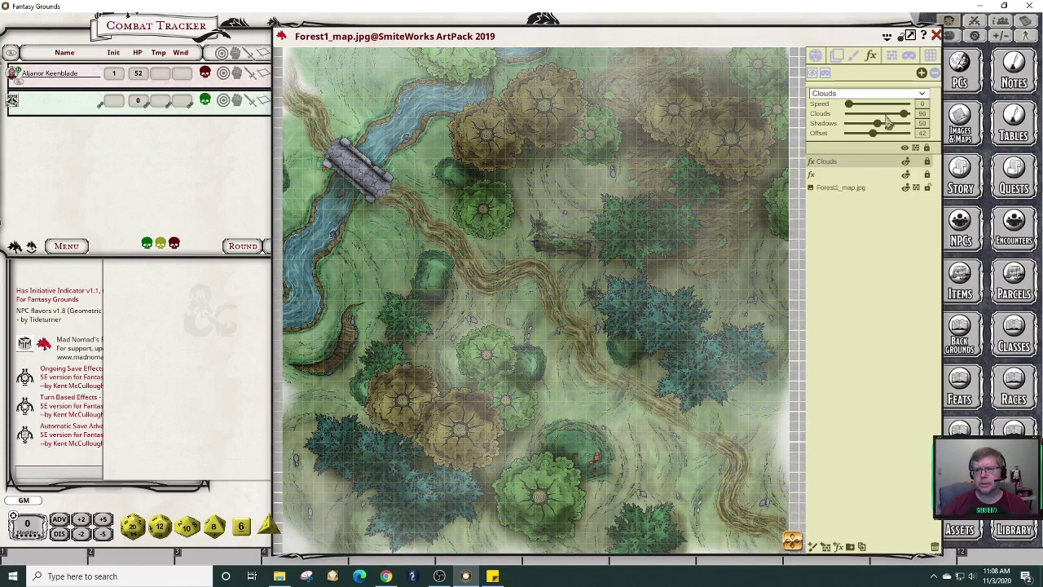
left_click(858, 104)
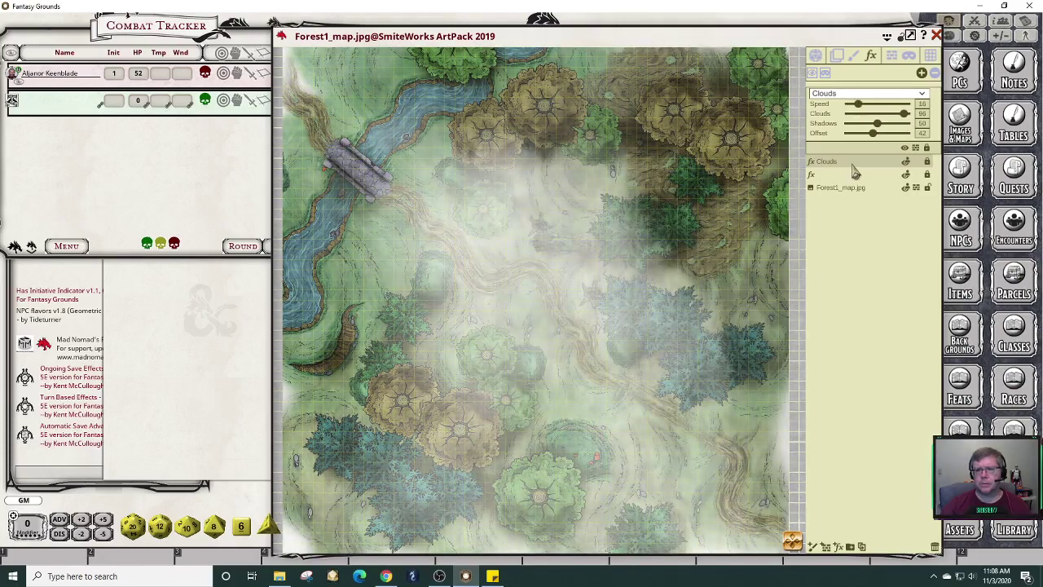
left_click(868, 105)
left_click(873, 104)
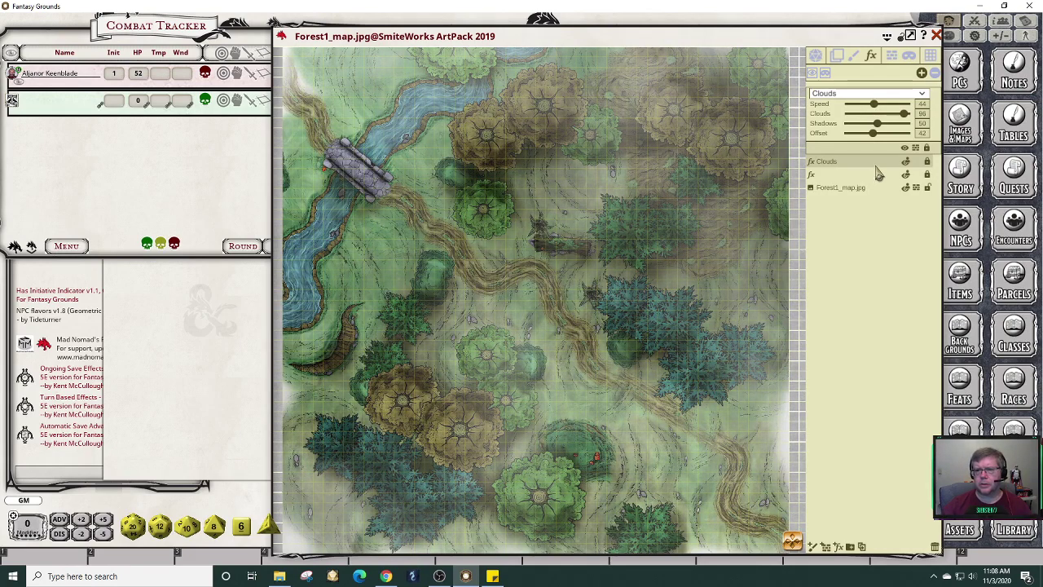
left_click(879, 106)
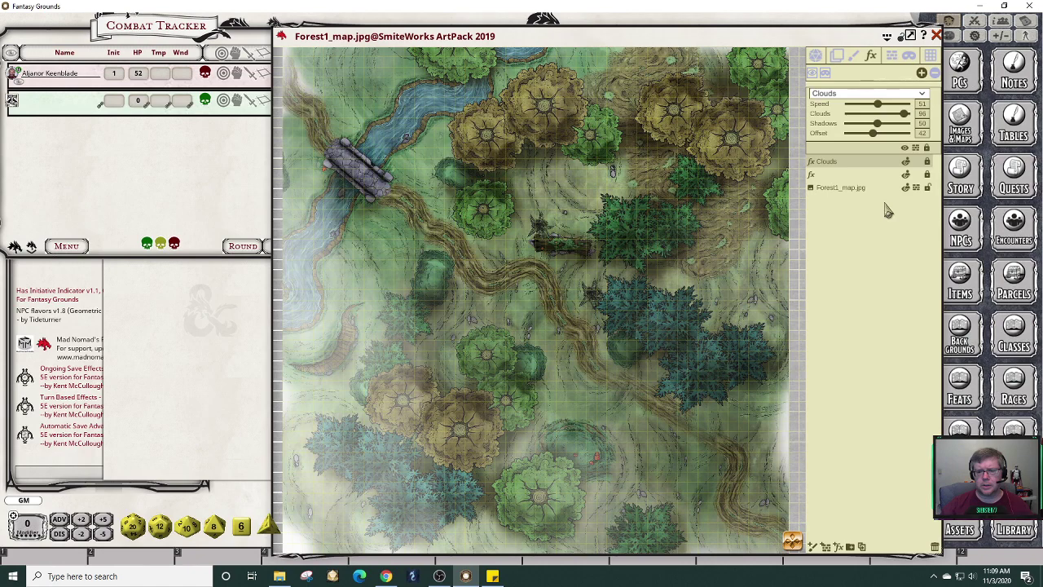
Lock the forest map, then narrow its window, move it aside and close it.
left_click(899, 37)
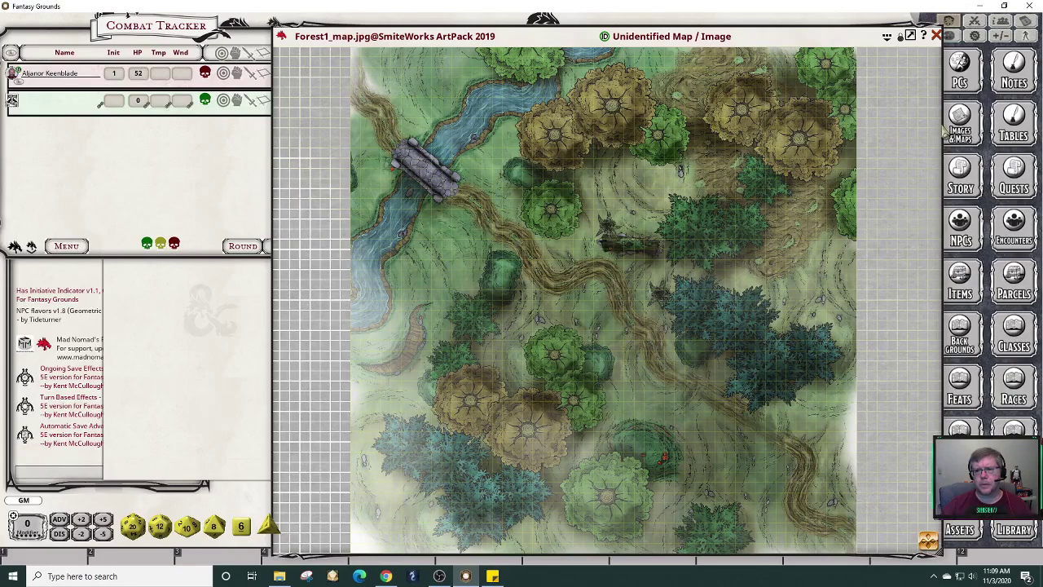
left_click_drag(942, 124, 732, 138)
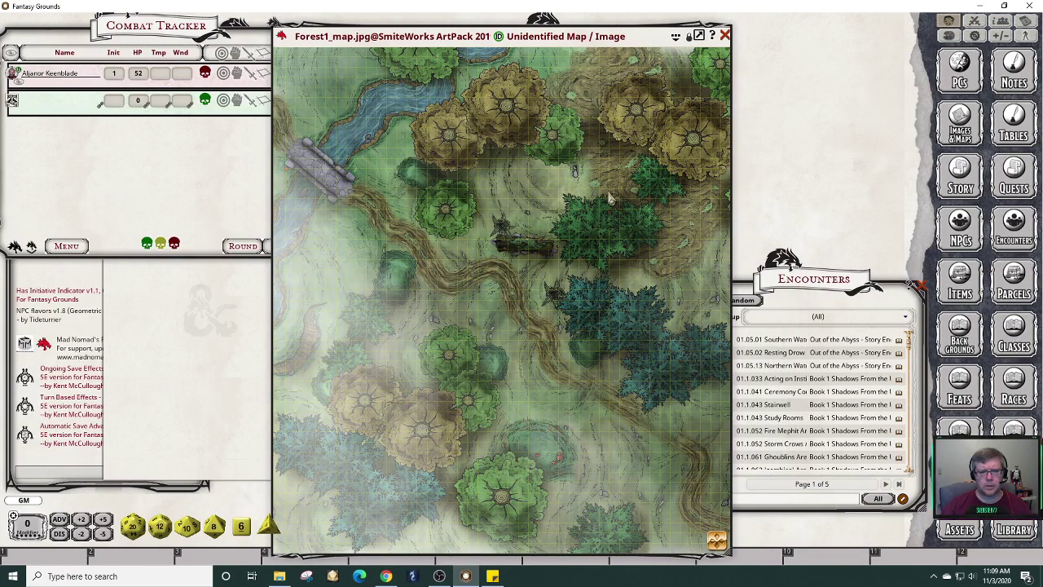
left_click_drag(663, 36, 784, 24)
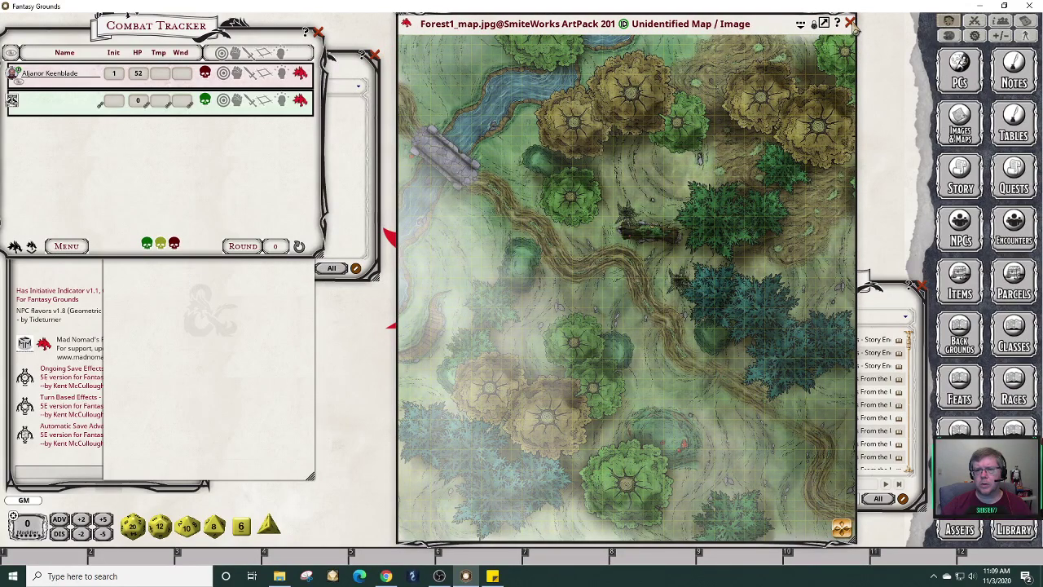
left_click(850, 23)
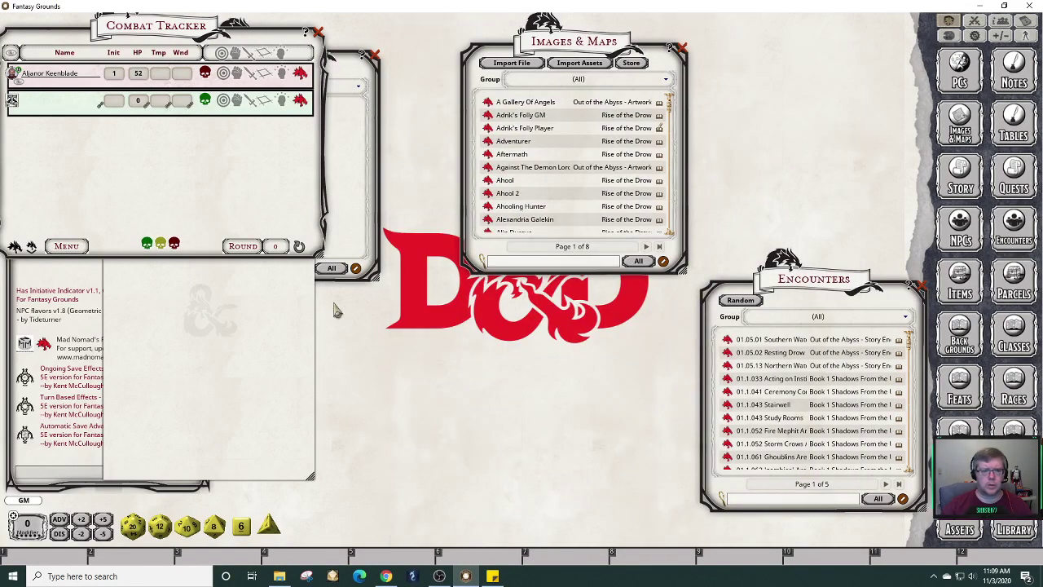
Close the Images & Maps list and arrange the new story entry beside the Encounters list.
left_click(278, 342)
left_click_drag(258, 162, 545, 208)
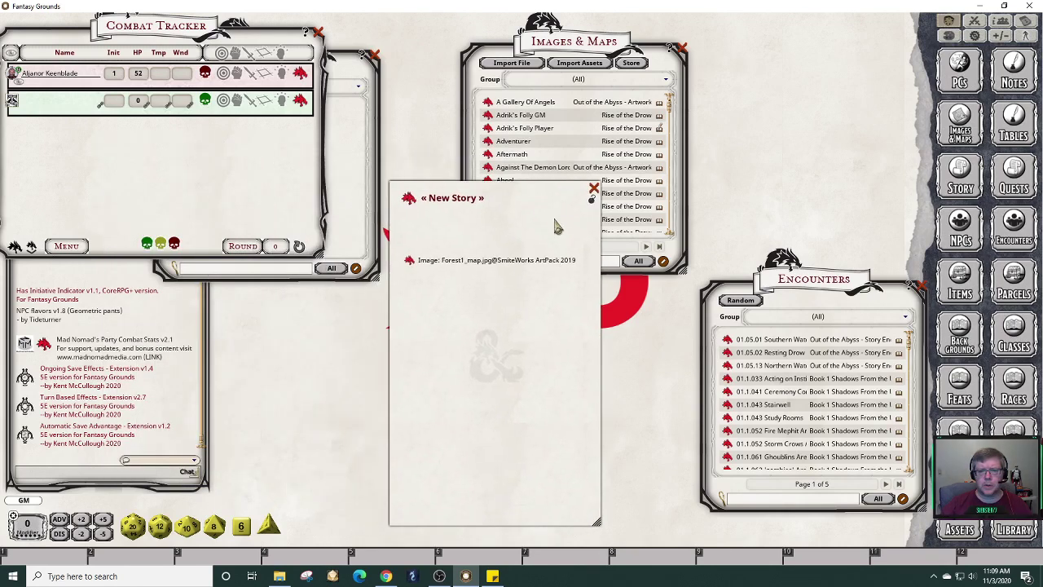
left_click_drag(818, 298, 818, 46)
left_click_drag(660, 64, 667, 45)
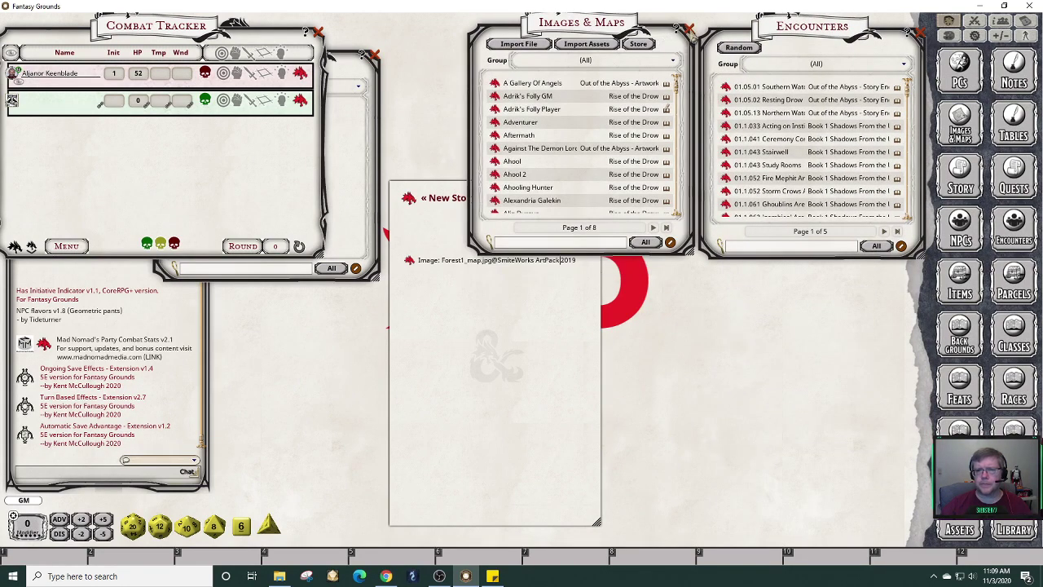
left_click(687, 30)
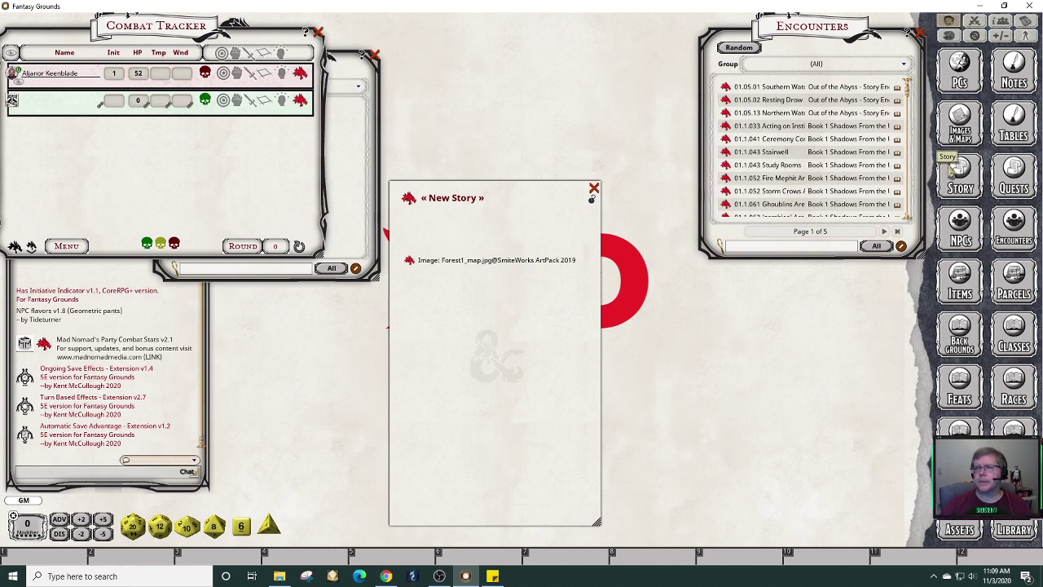
left_click(512, 199)
left_click_drag(545, 187, 637, 33)
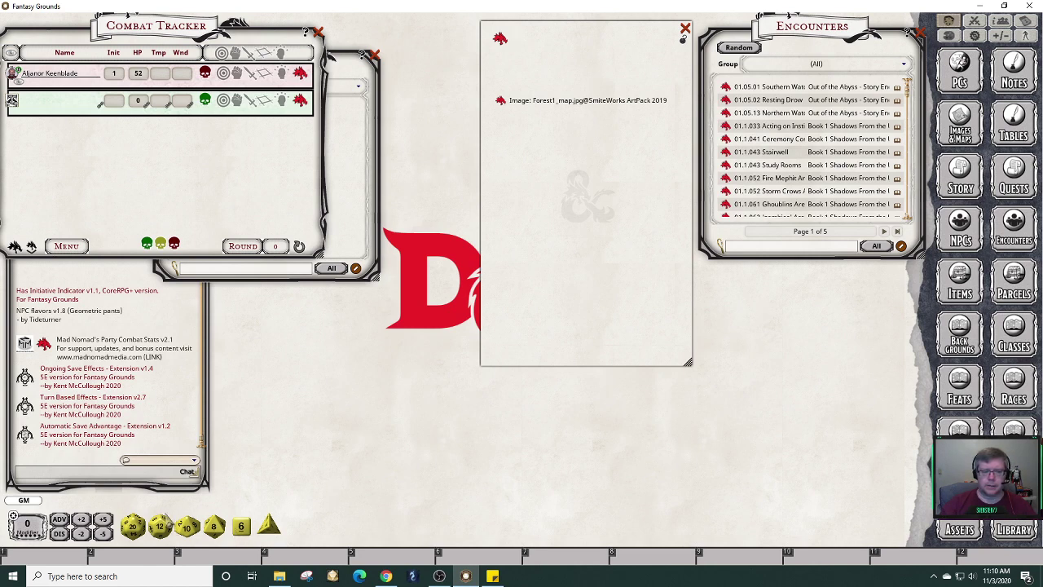
Roll a d20 into the chat.
left_click_drag(159, 526, 314, 507)
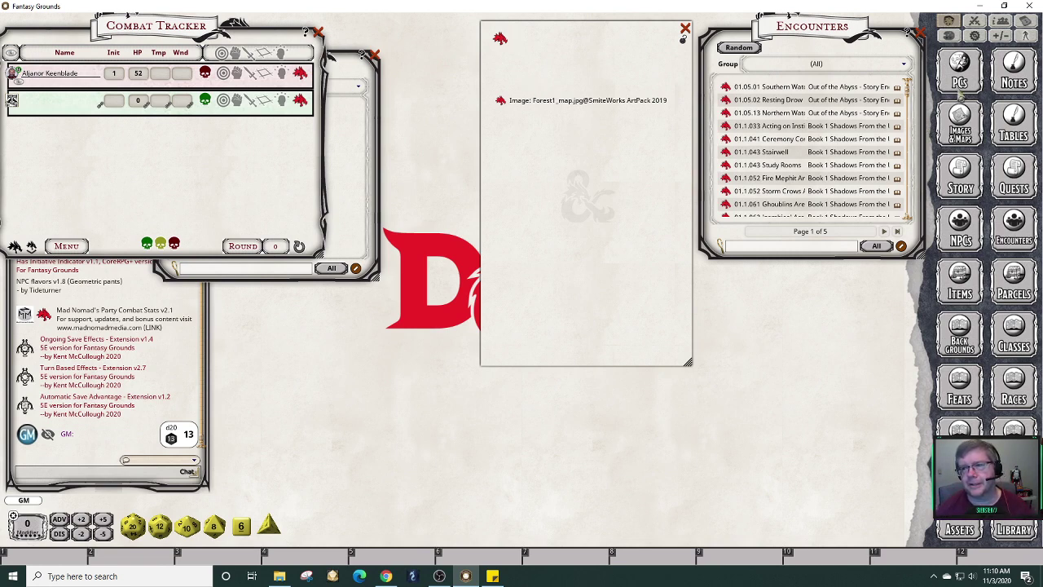
Open the NPC list, place it below the Encounters list and lengthen it to show more entries.
left_click(961, 231)
left_click_drag(587, 204, 883, 224)
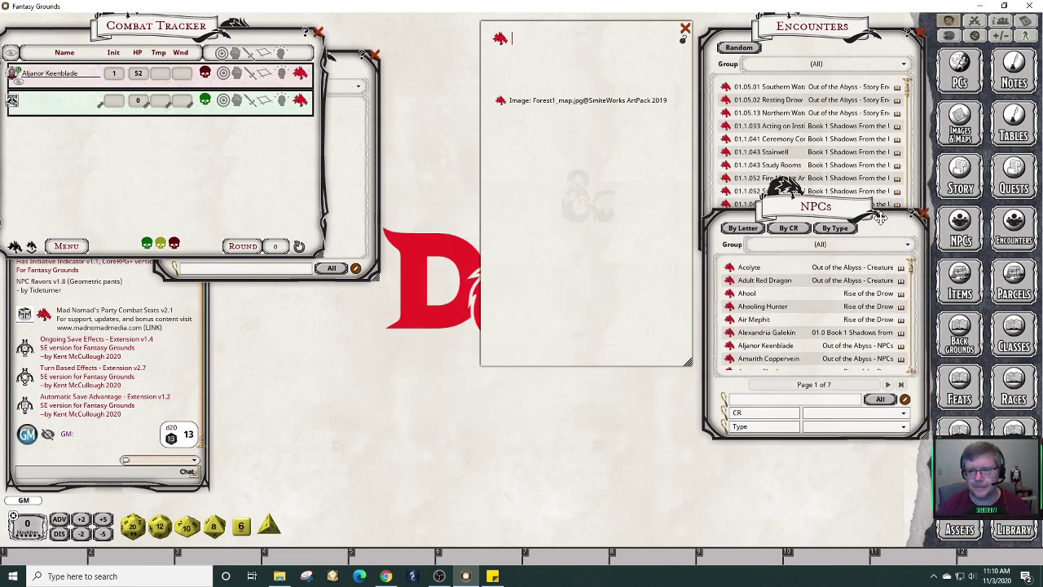
left_click(821, 400)
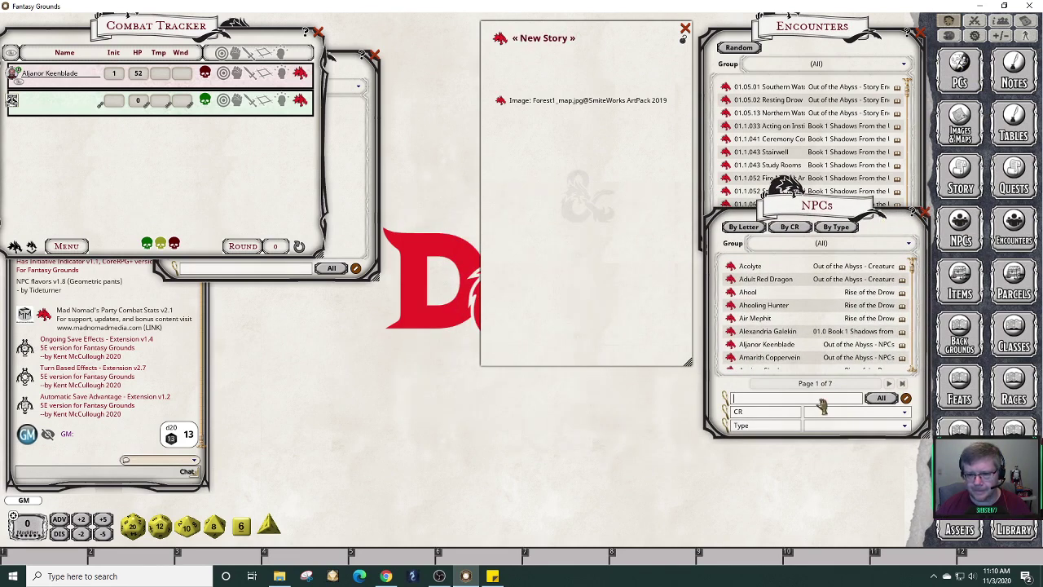
left_click_drag(925, 435, 928, 465)
Filter the NPCs to challenge rating 1/8 and browse the matching creatures and the available source groups.
left_click(906, 445)
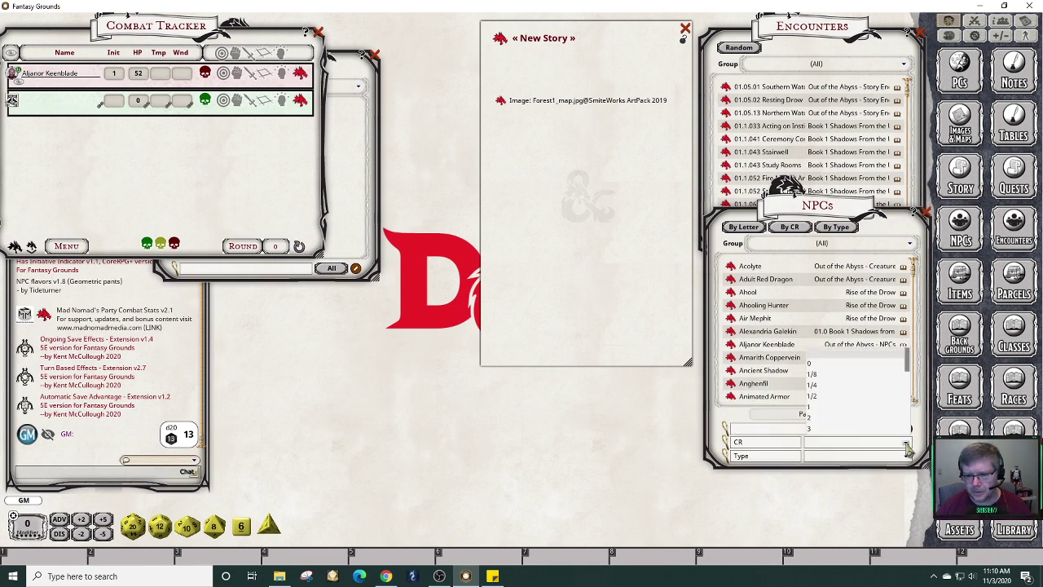
left_click(822, 374)
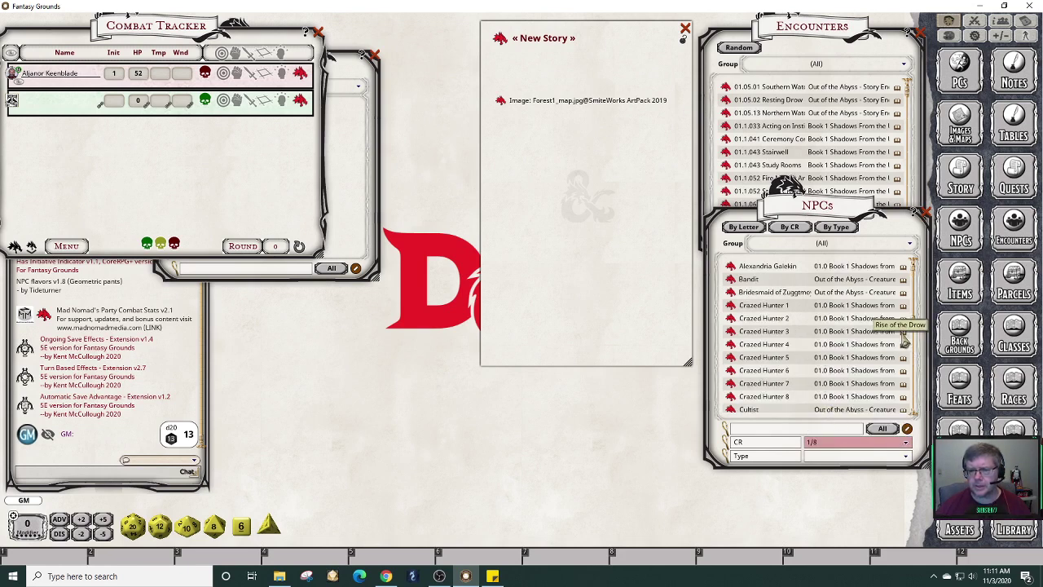
left_click_drag(918, 298, 923, 376)
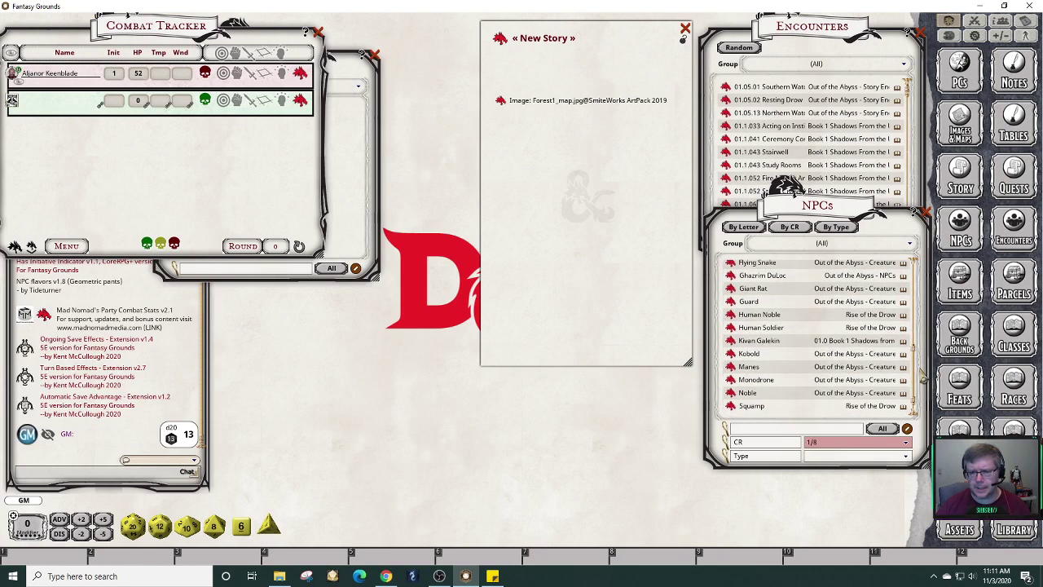
left_click_drag(922, 375, 923, 388)
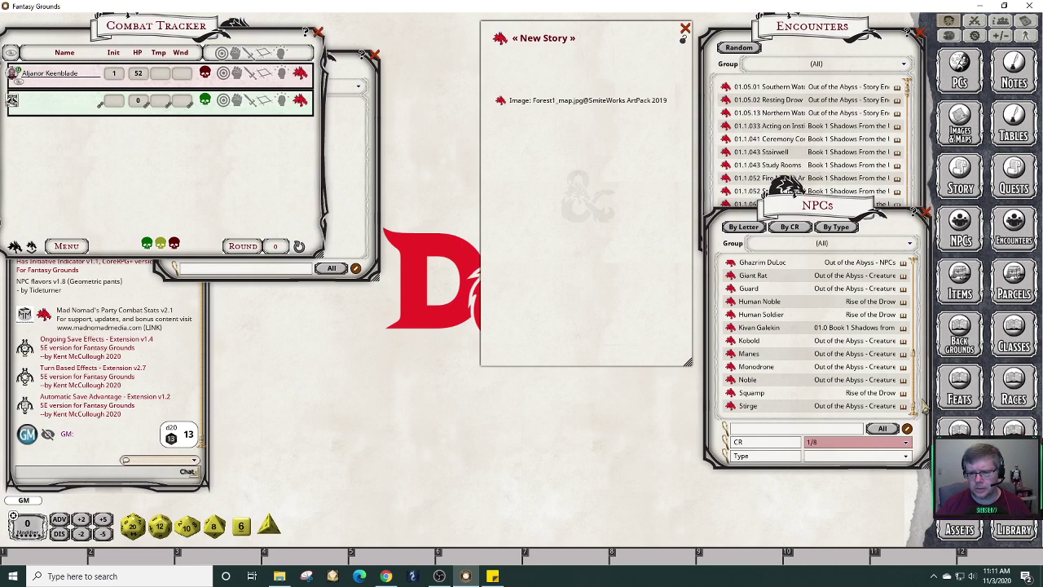
left_click_drag(918, 359, 919, 292)
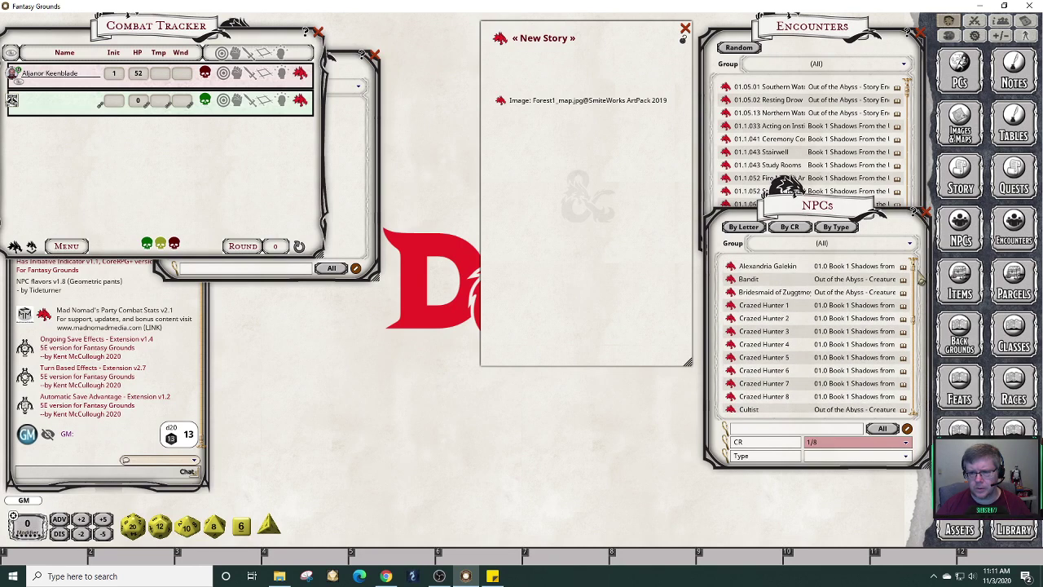
left_click(910, 244)
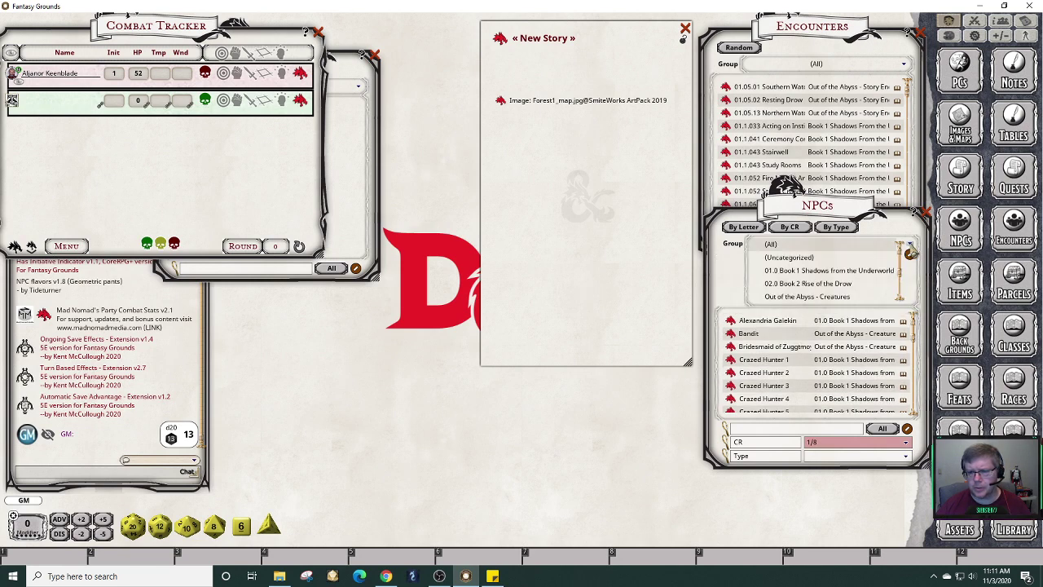
Open the library's data module activation list, move it clear of the library and search modules by the name "monster".
left_click(1013, 530)
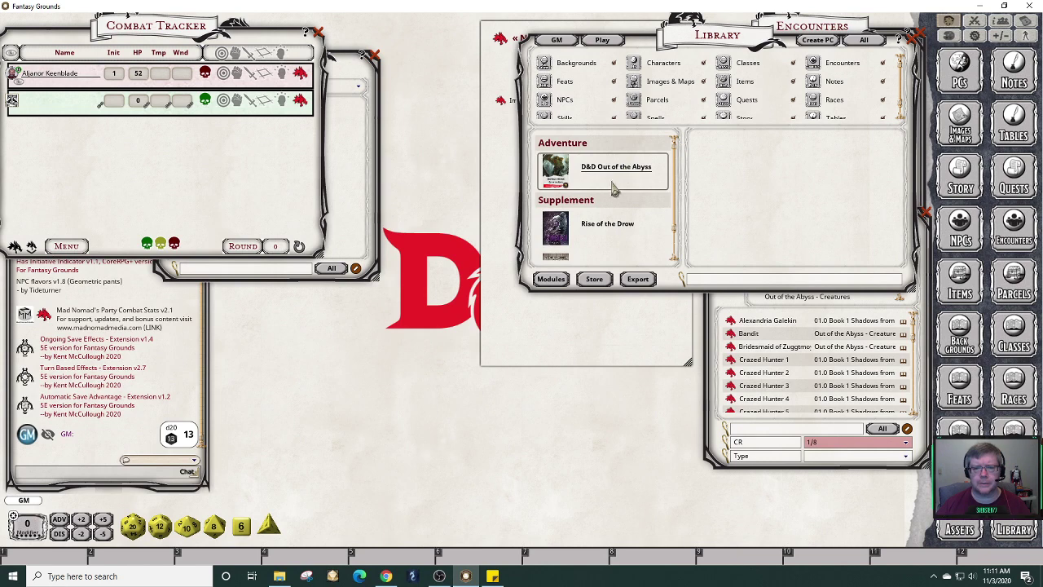
scroll(635, 232, "down", 2)
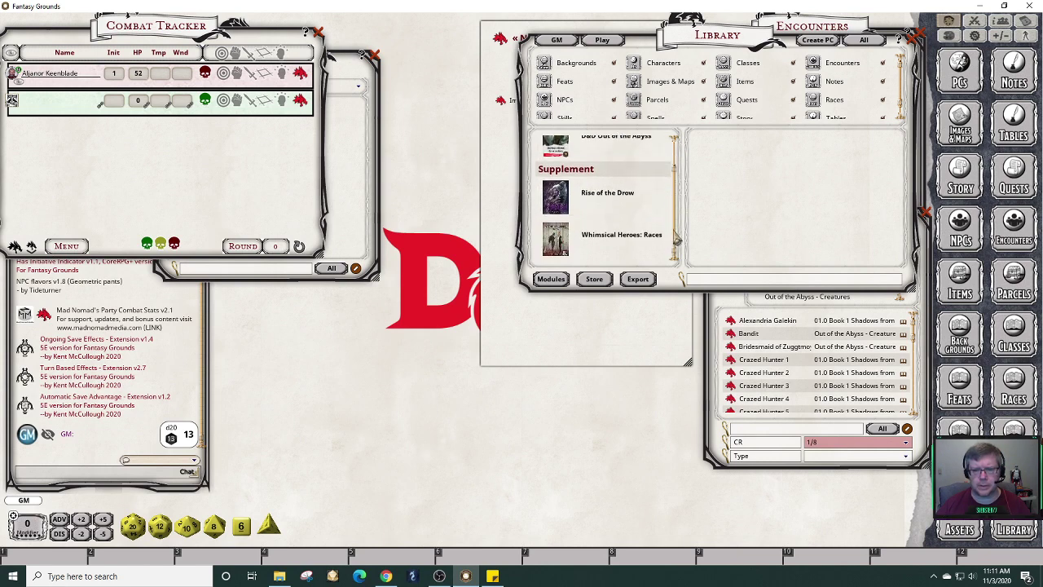
left_click(551, 280)
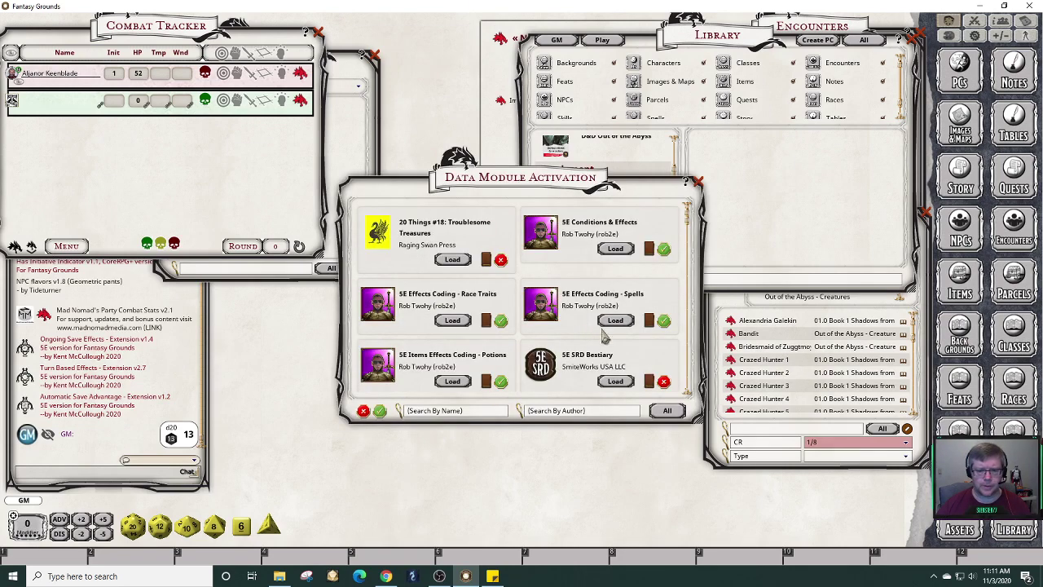
left_click_drag(520, 189, 313, 107)
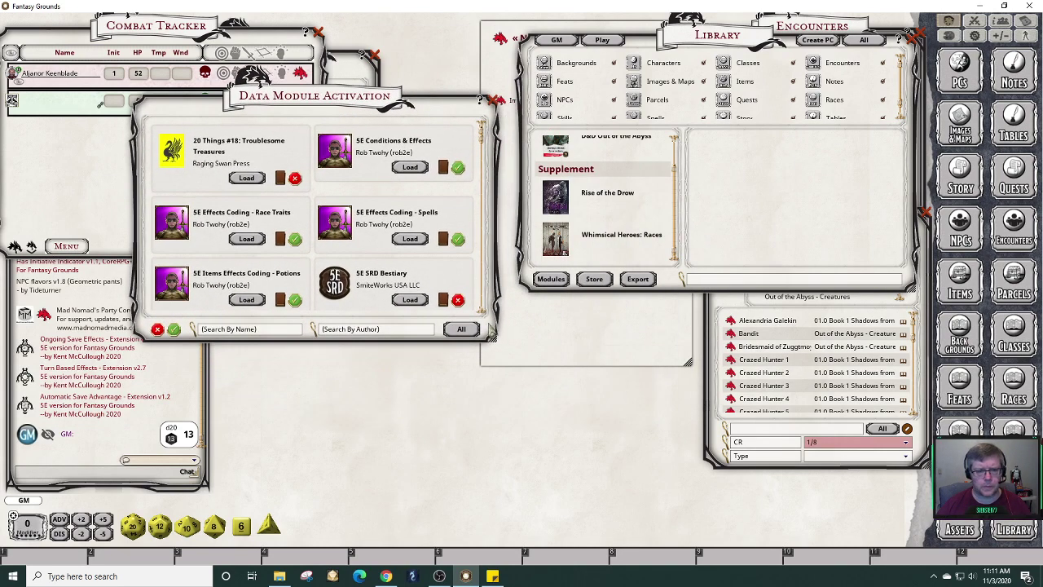
left_click(269, 331)
type("monster")
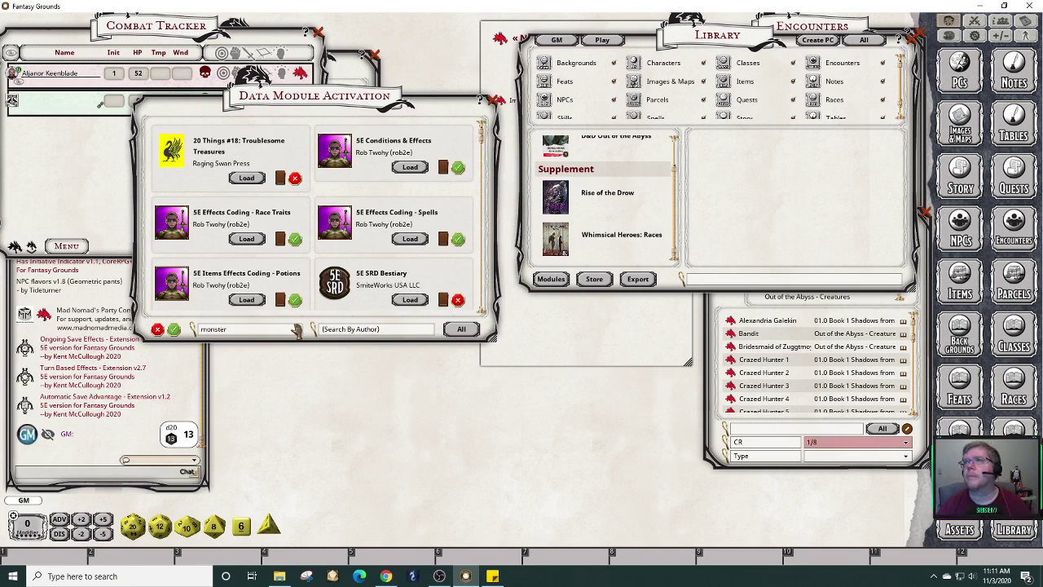
key("Return")
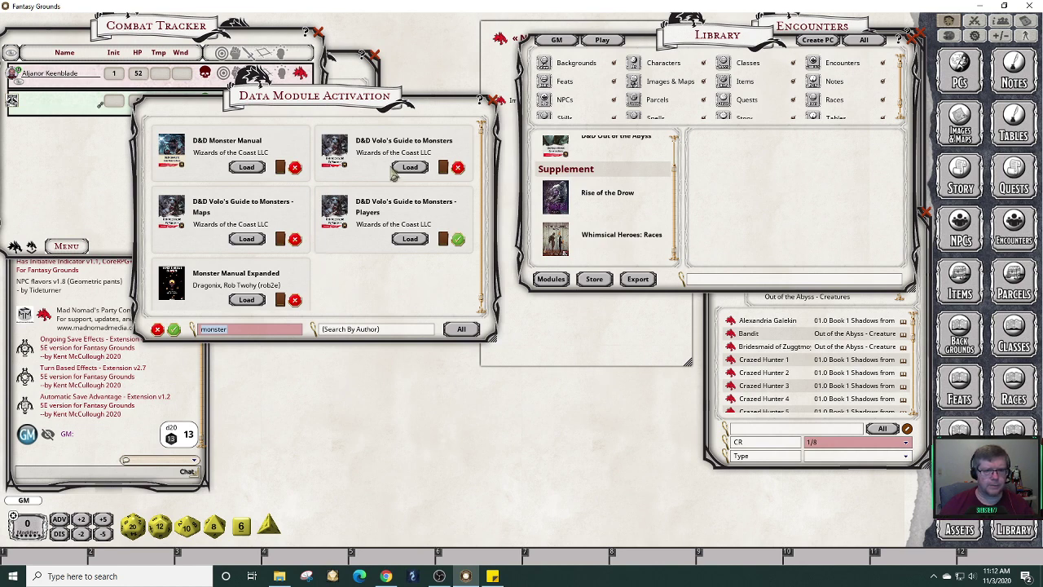
Load the D&D Monster Manual, Monster Manual Expanded, D&D Volo's Guide to Monsters and D&D Volo's Guide to Monsters - Maps modules.
left_click(248, 169)
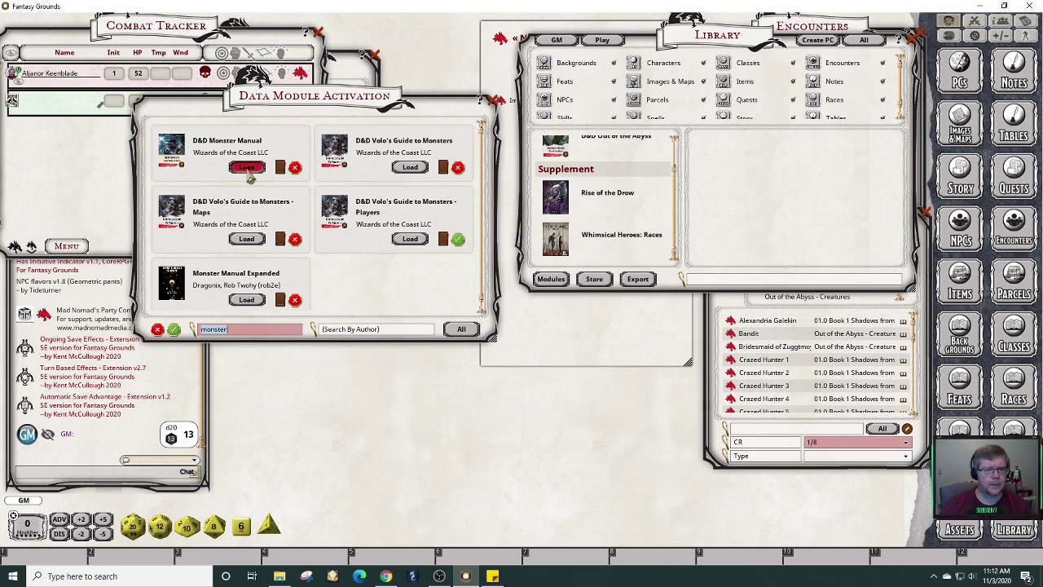
left_click(409, 169)
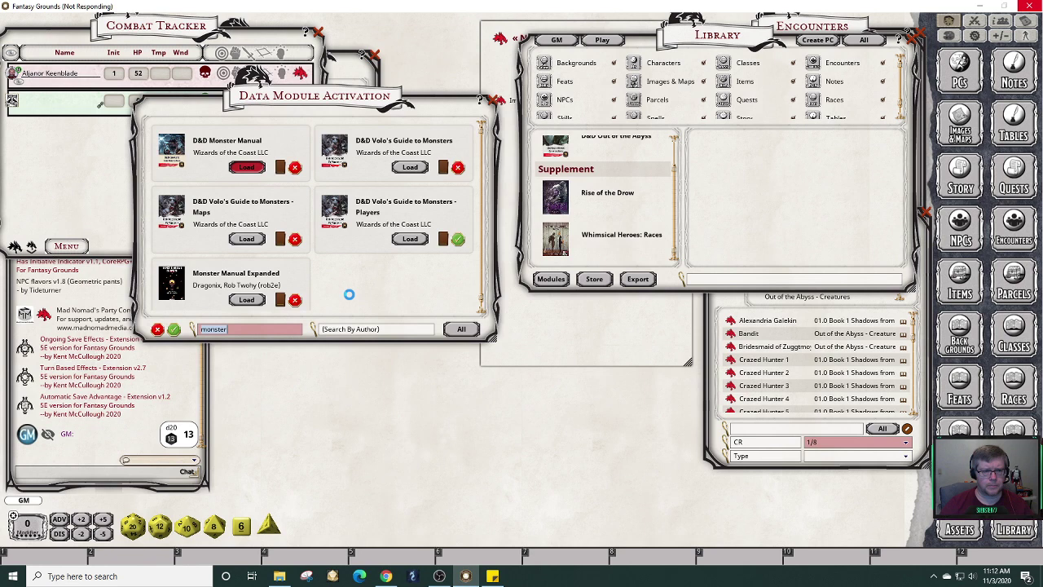
left_click(247, 299)
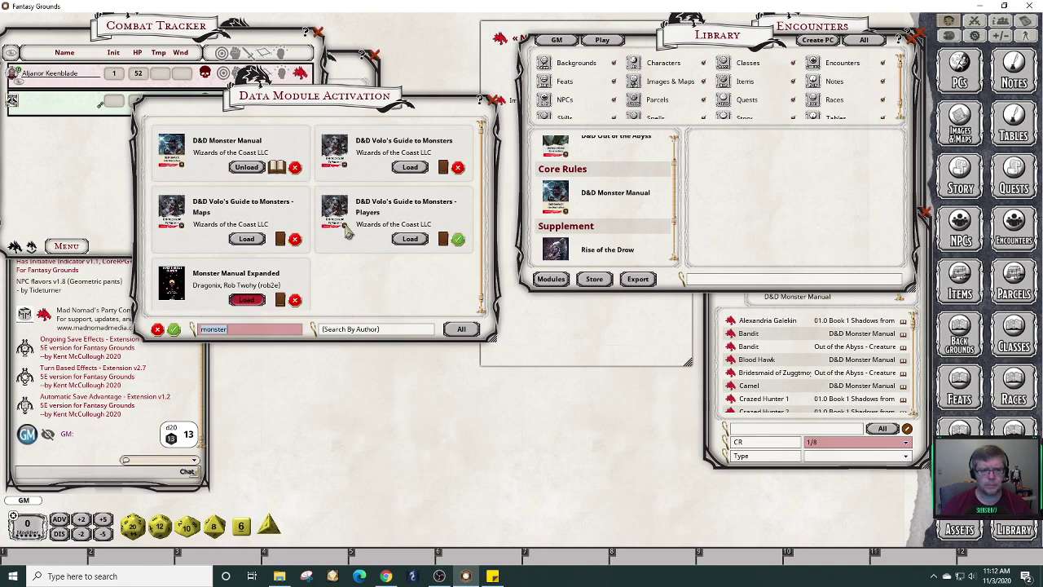
left_click(410, 167)
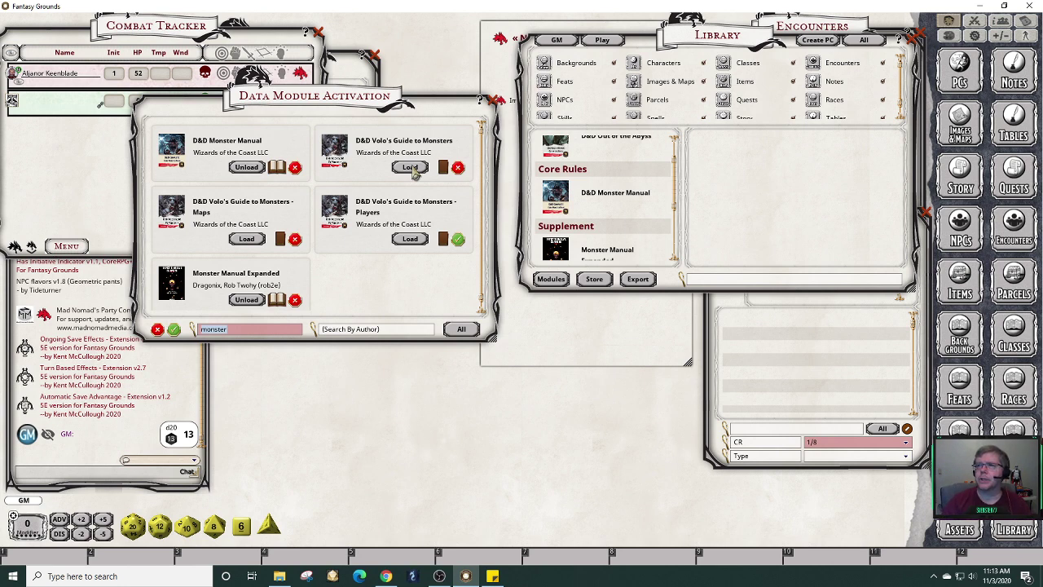
left_click(411, 167)
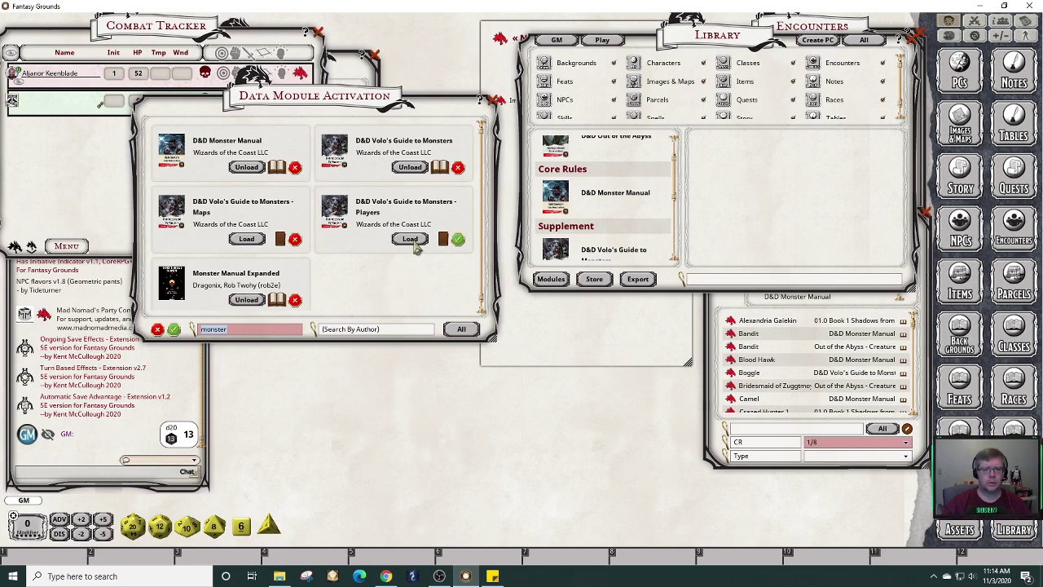
left_click(253, 239)
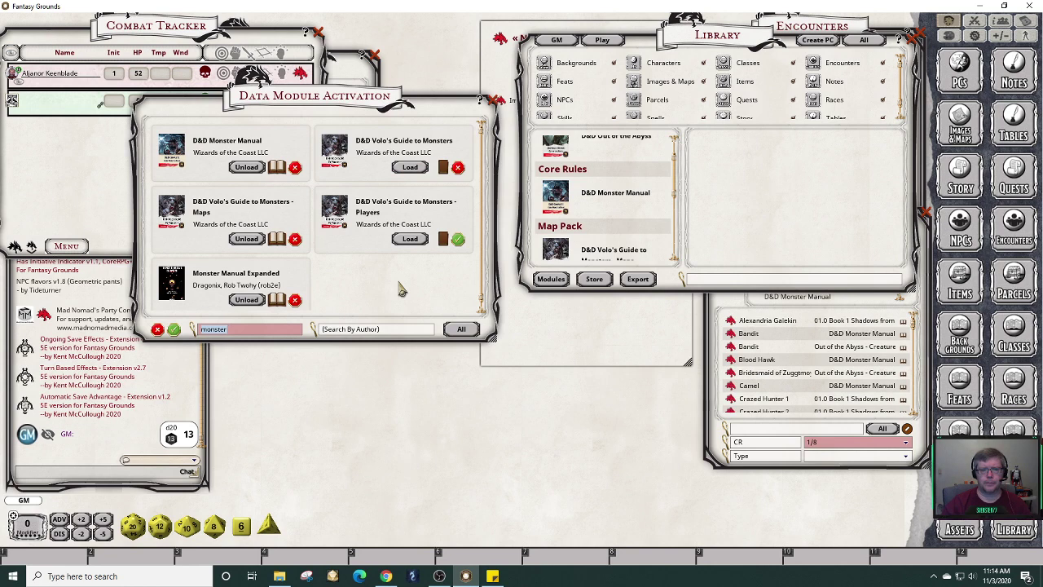
left_click(409, 167)
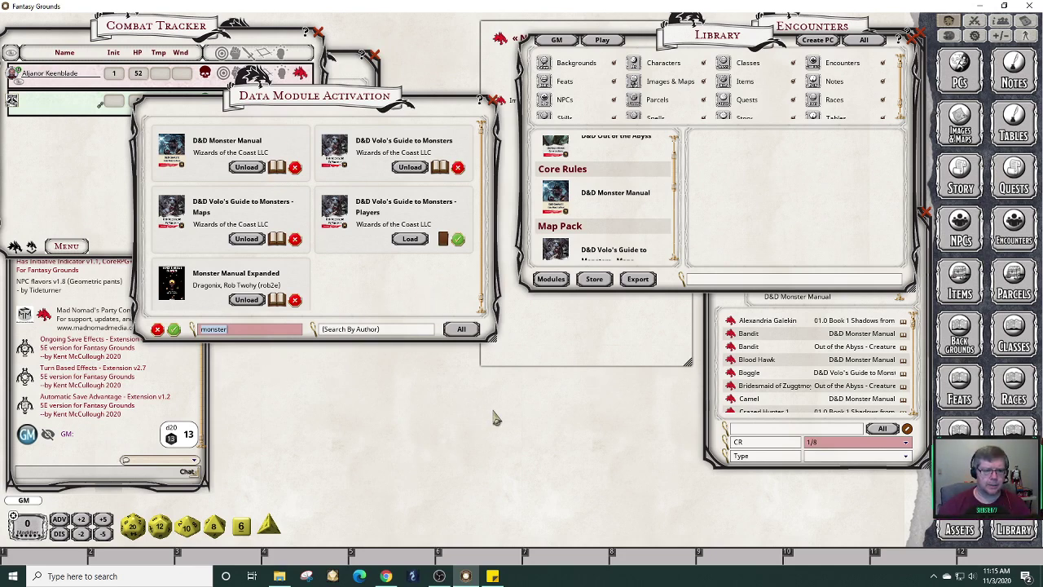
Clear the module name search, enlarge the activation window, and load the Alien Bestiary and D&D Dungeon Master's Guide modules.
key("BackSpace")
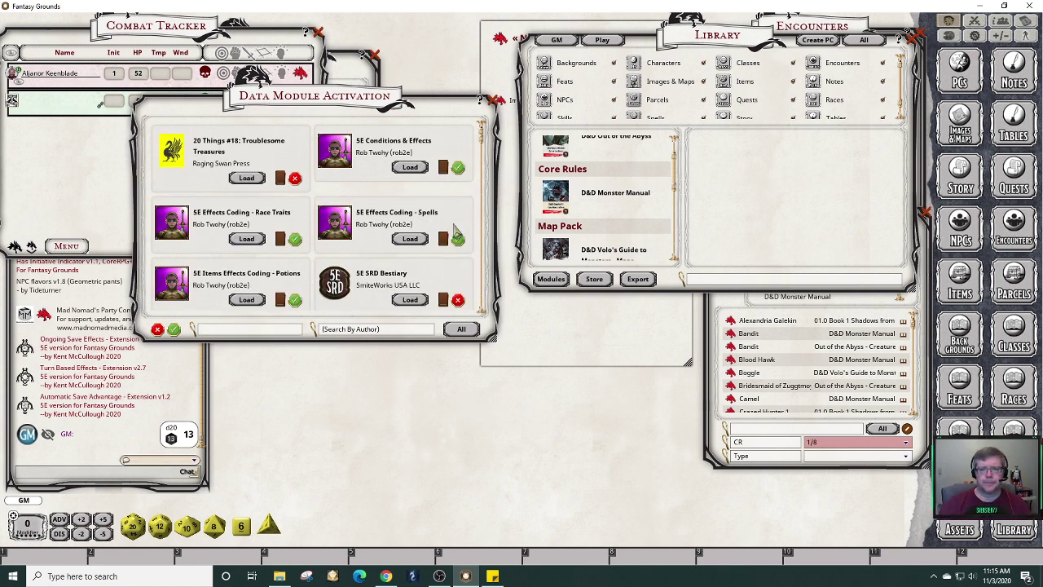
left_click_drag(496, 339, 857, 458)
left_click_drag(498, 107, 392, 88)
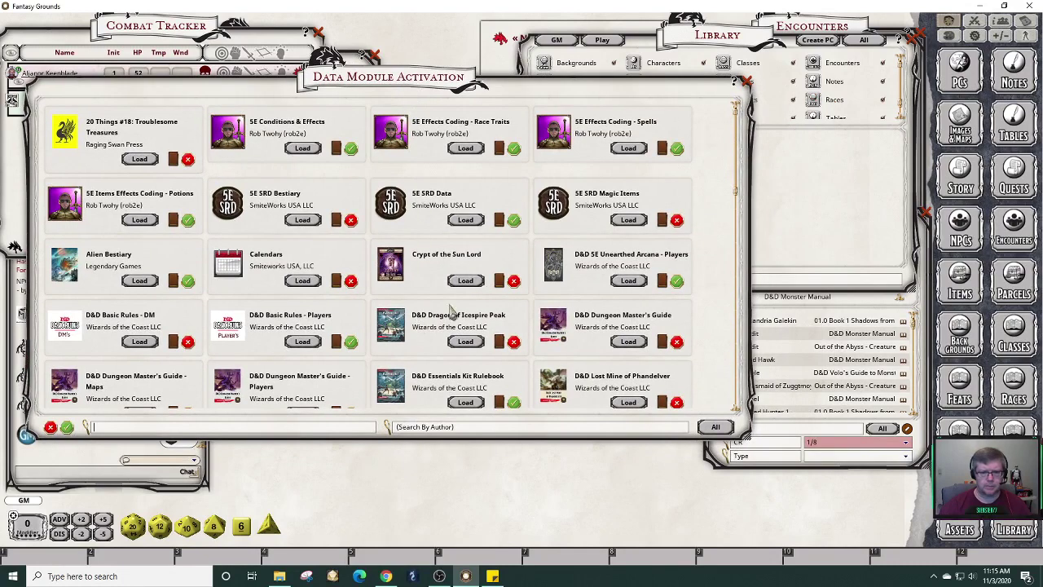
left_click(140, 281)
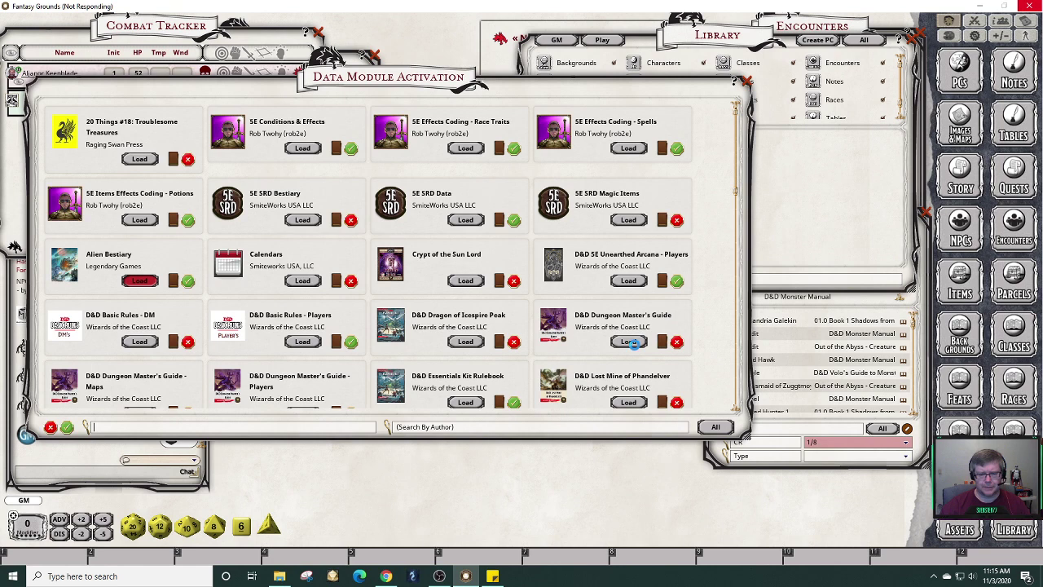
left_click(630, 341)
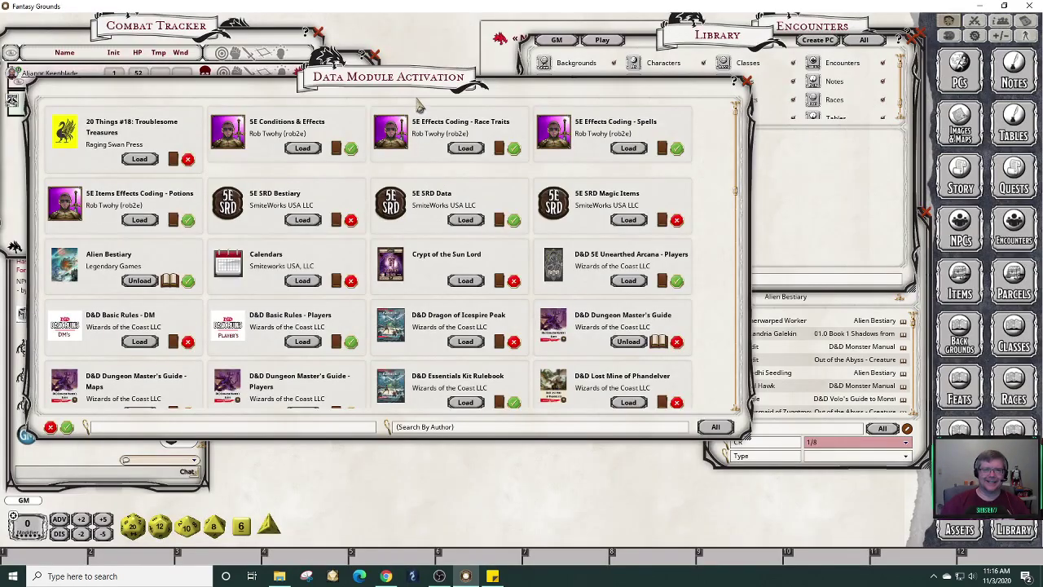
Load D&D Mordenkainen's Tome of Foes, D&D Player's Handbook and D&D Sword Coast Adventurer's Guide, and close the module list and library.
left_click_drag(422, 86, 533, 38)
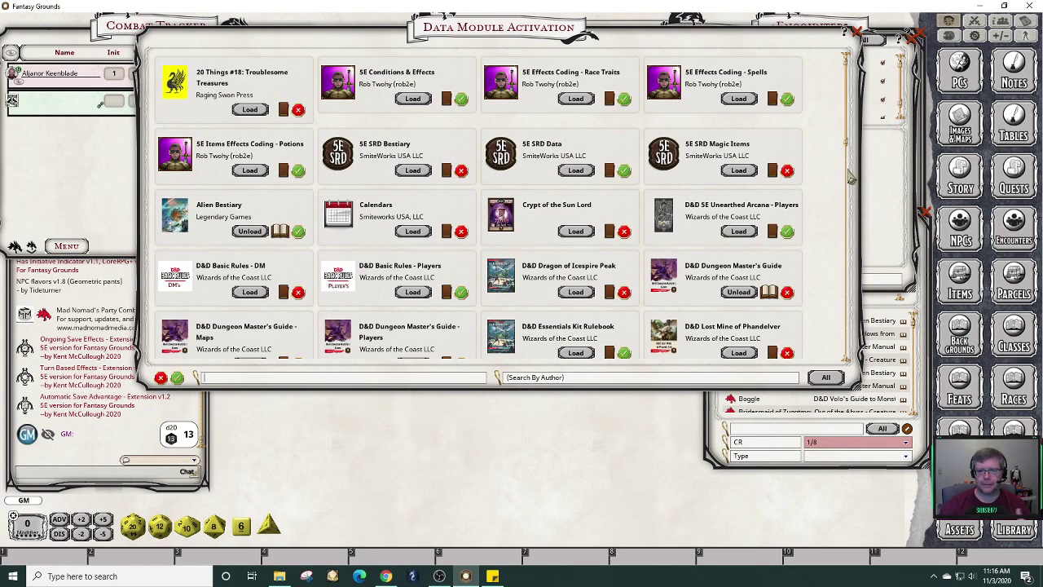
left_click_drag(845, 109, 850, 163)
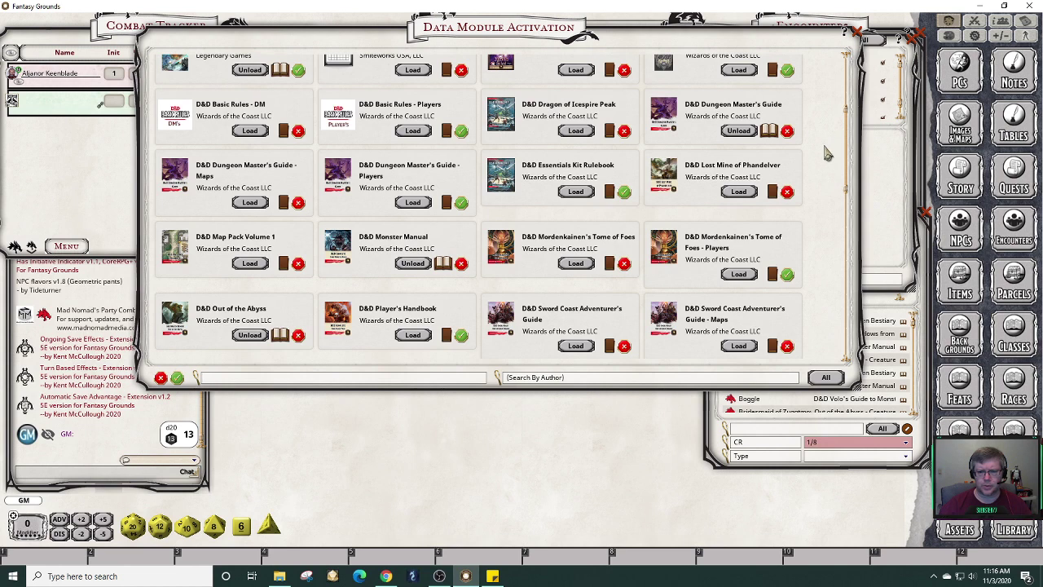
left_click(575, 264)
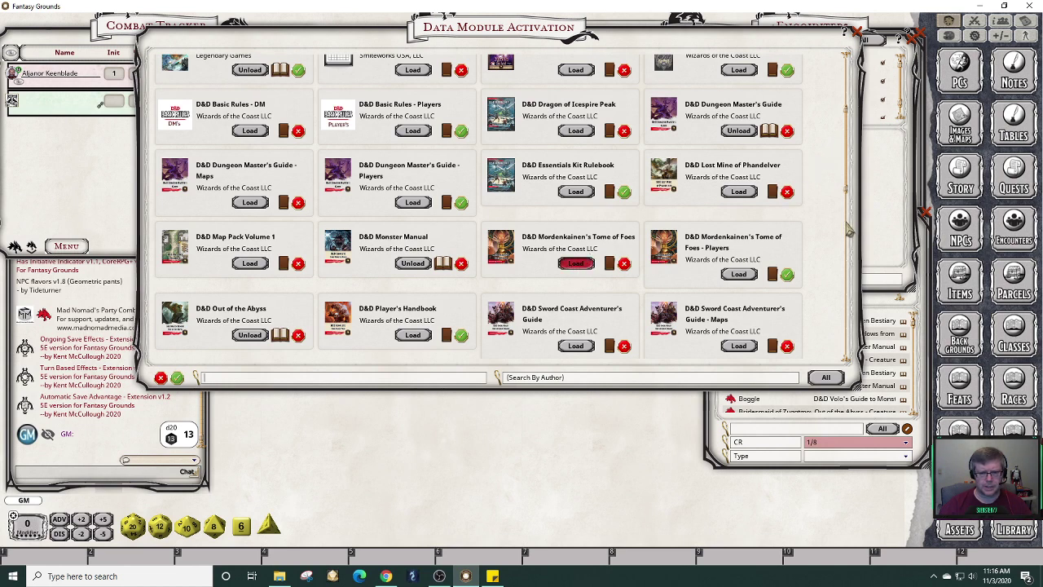
left_click(576, 347)
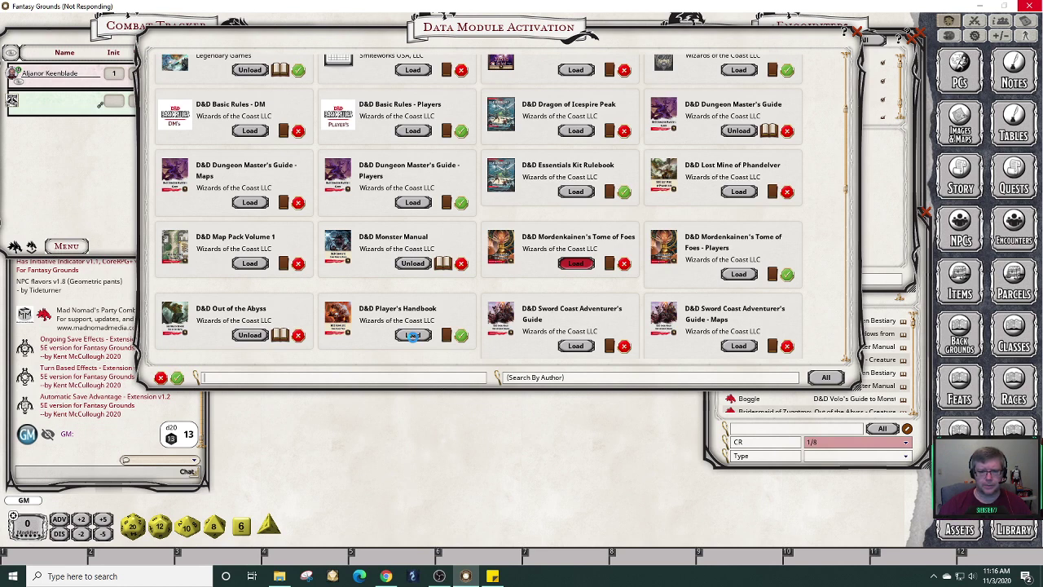
left_click(413, 339)
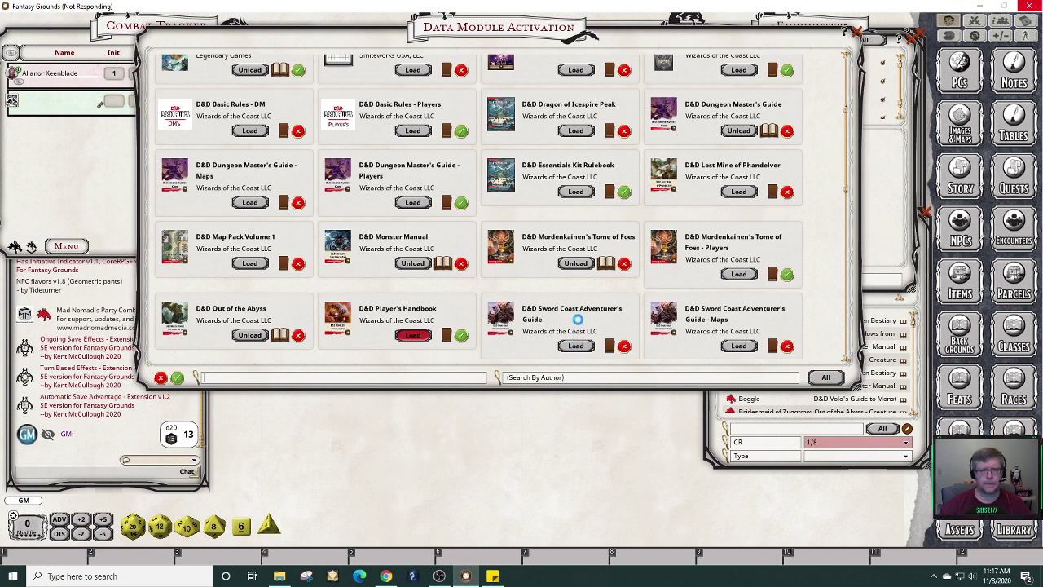
left_click(576, 345)
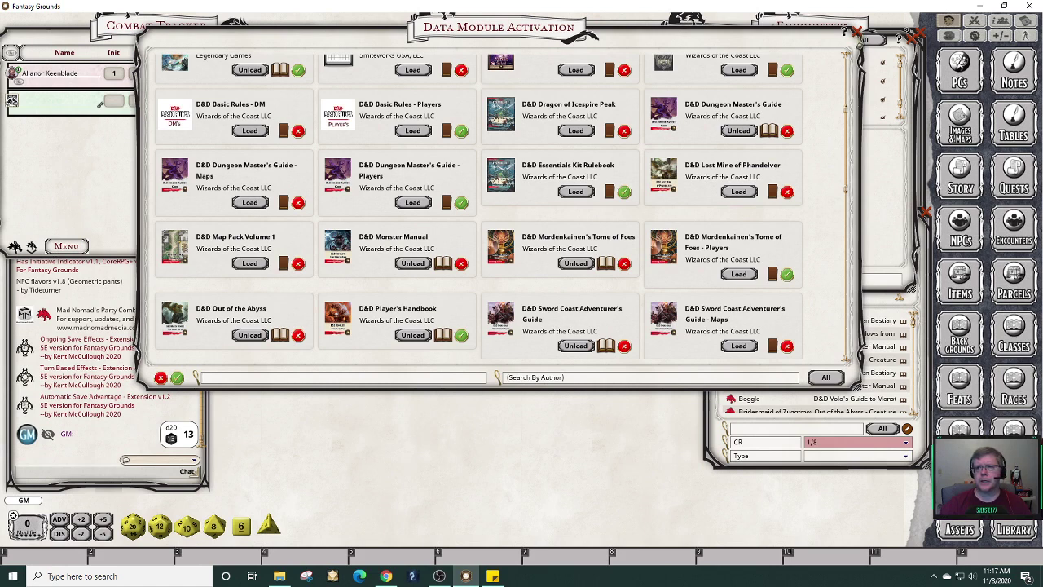
left_click(855, 31)
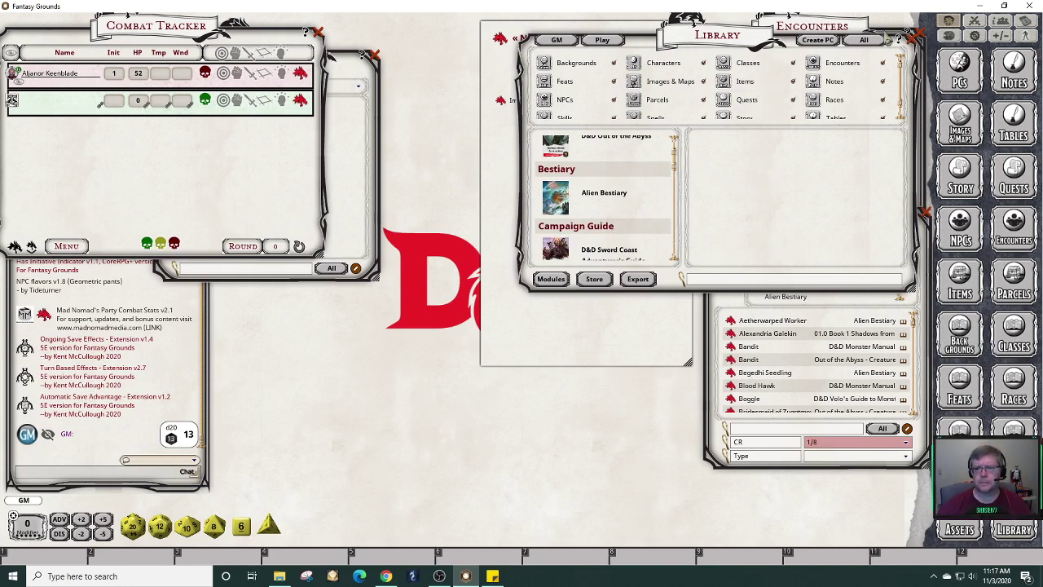
left_click(917, 34)
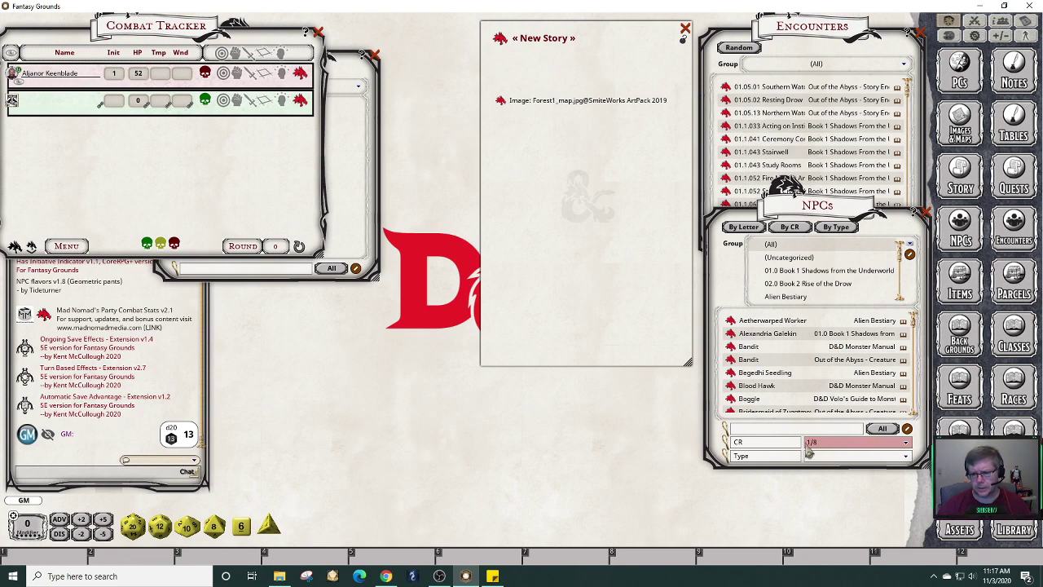
Open the Xvart entry near the end of the filtered NPC list, along with its background description and picture.
scroll(916, 326, "down", 15)
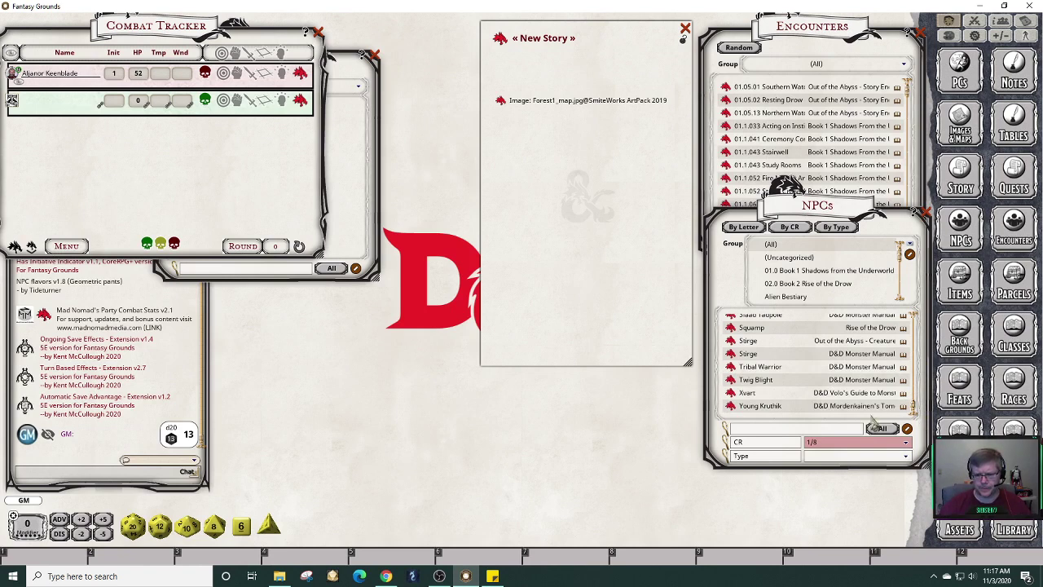
left_click(731, 394)
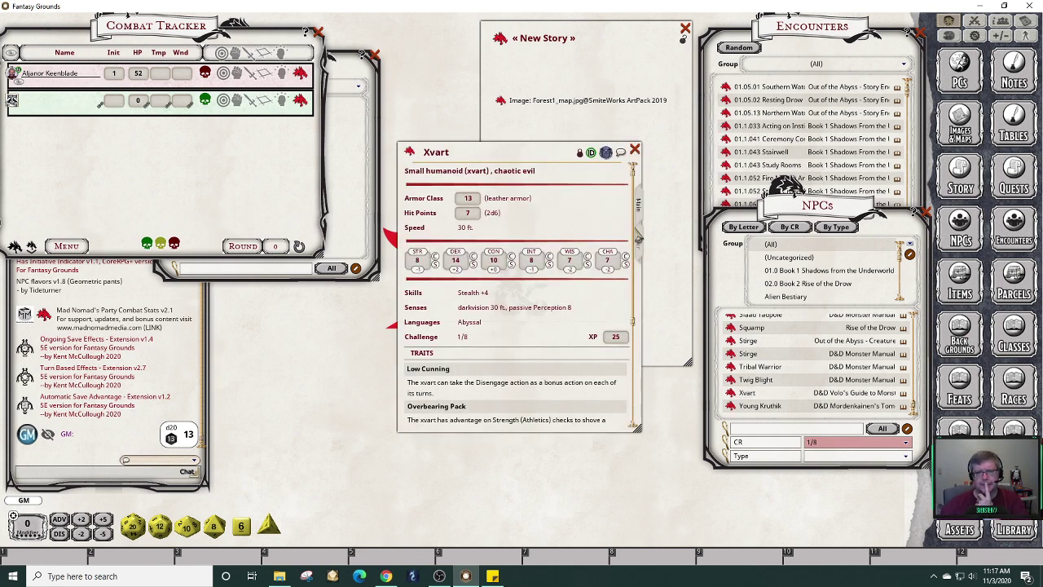
left_click(640, 238)
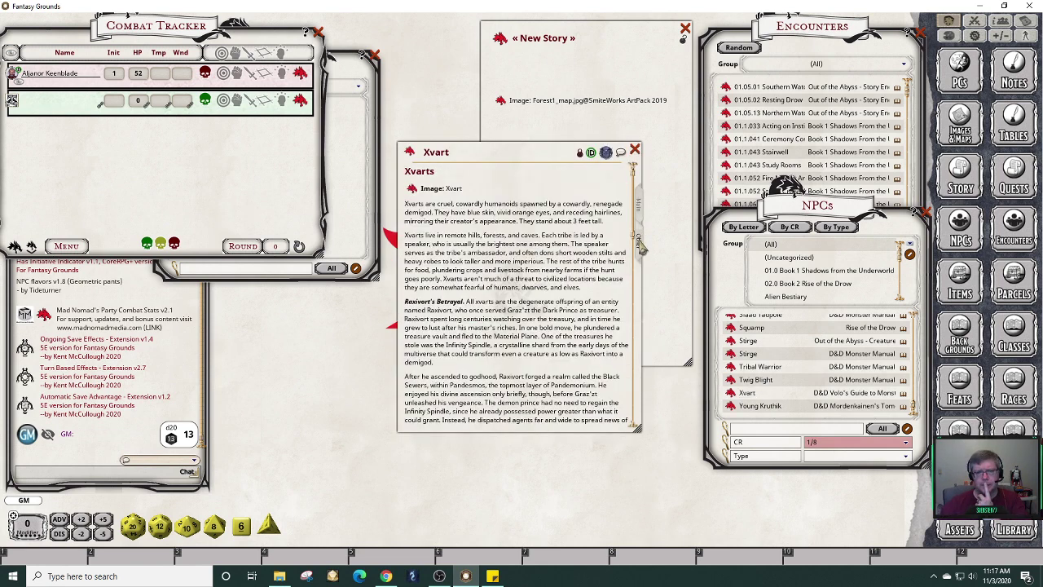
left_click(413, 189)
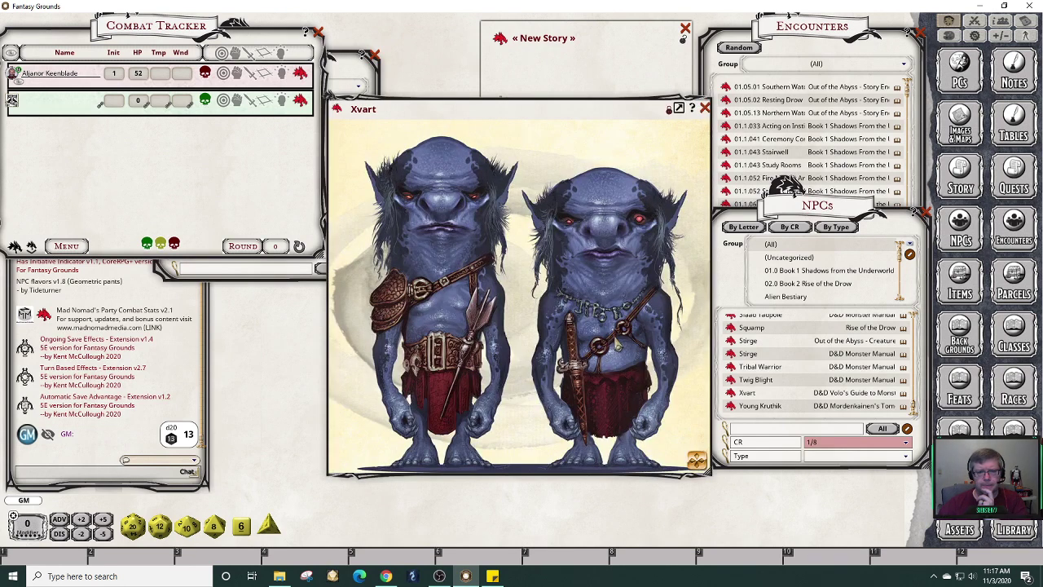
Place the Xvart picture over the combat tracker and chat, with the Xvart entry beside it below the story's map link.
left_click_drag(528, 108, 227, 130)
left_click_drag(490, 158, 552, 190)
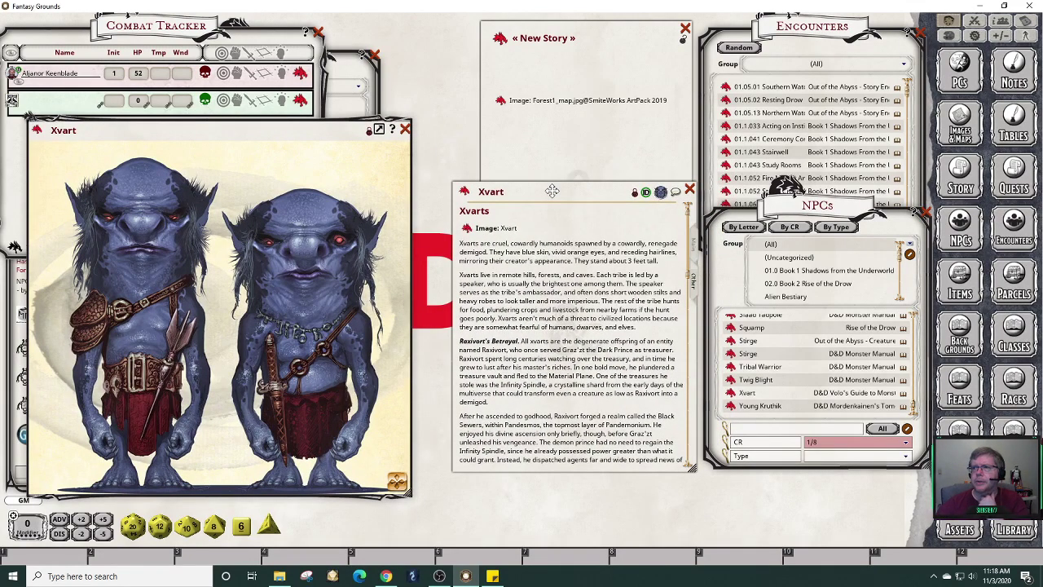
left_click_drag(552, 191, 518, 165)
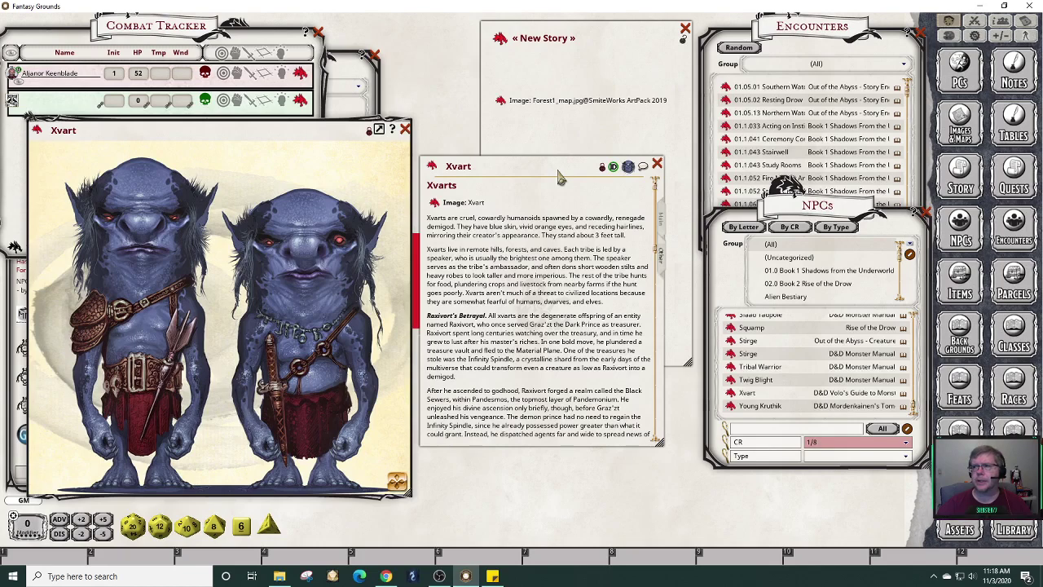
left_click_drag(559, 177, 559, 258)
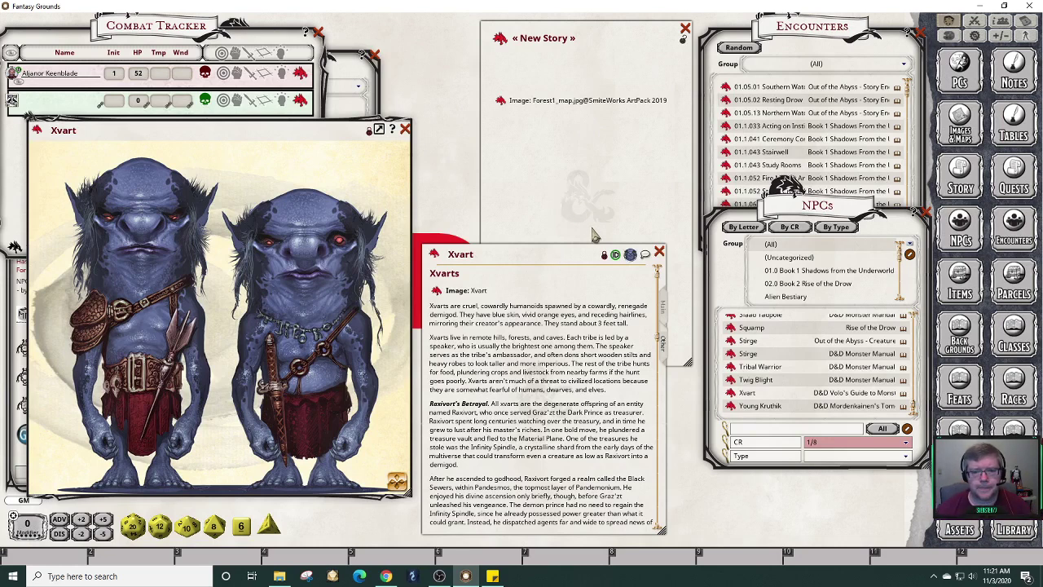
left_click(531, 230)
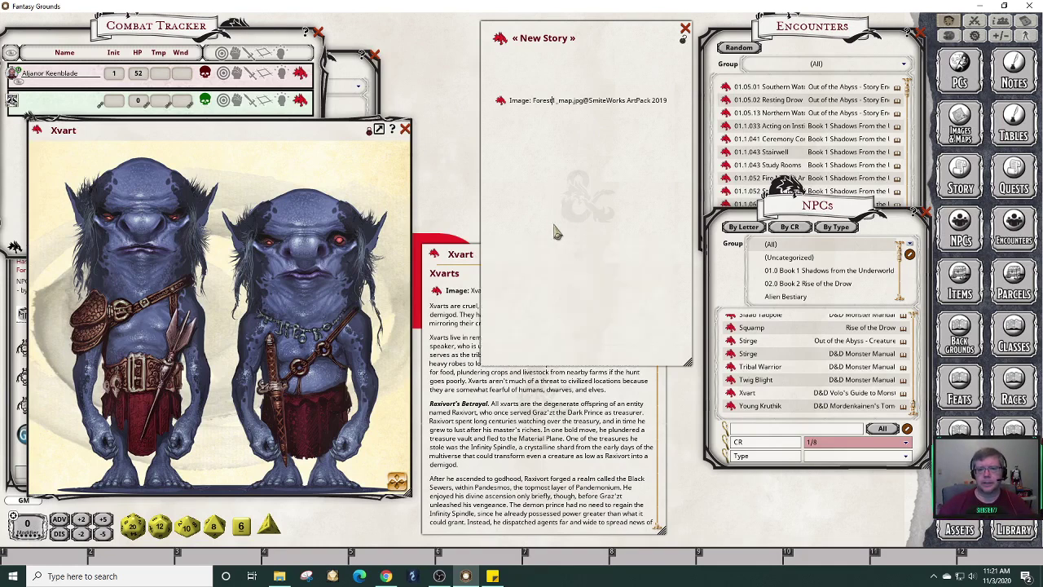
left_click(465, 277)
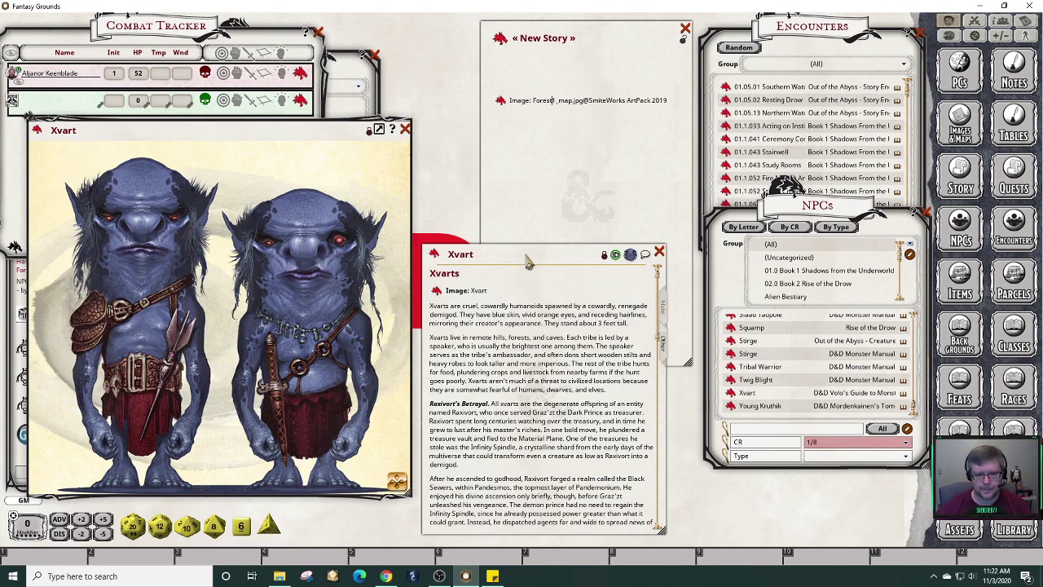
mouse_move(538, 261)
left_mouse_down()
mouse_move(538, 230)
mouse_move(538, 248)
left_mouse_up()
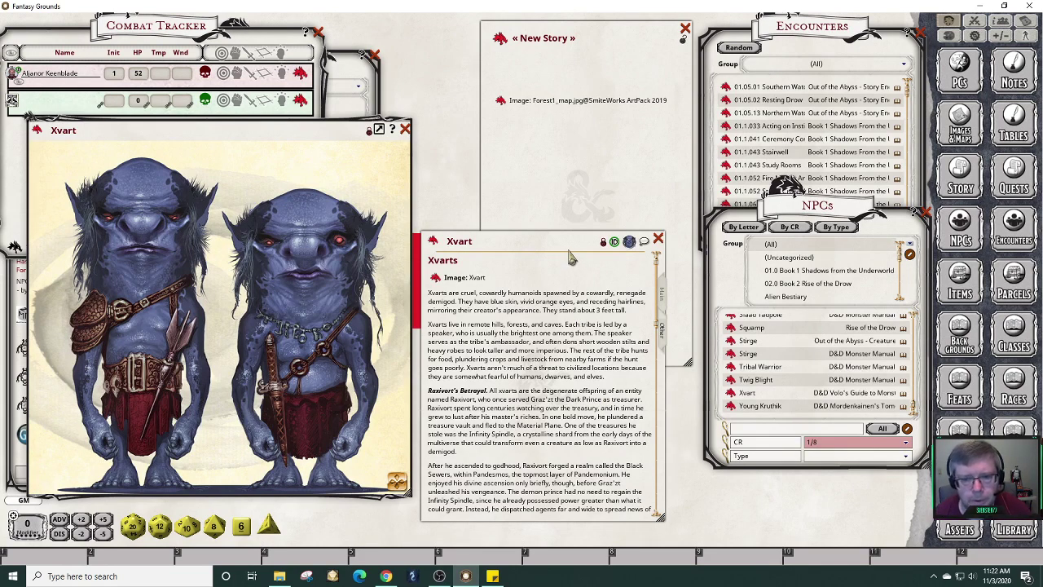
Widen and shorten the Xvart entry window, and shift both it and the Xvart picture slightly lower.
left_click_drag(661, 516, 750, 470)
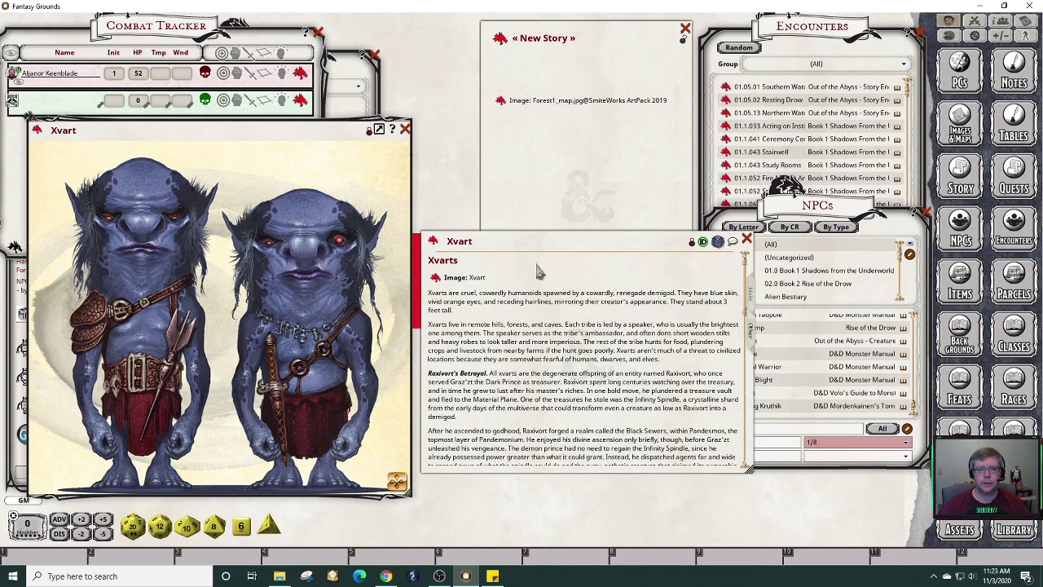
left_click_drag(299, 144, 308, 177)
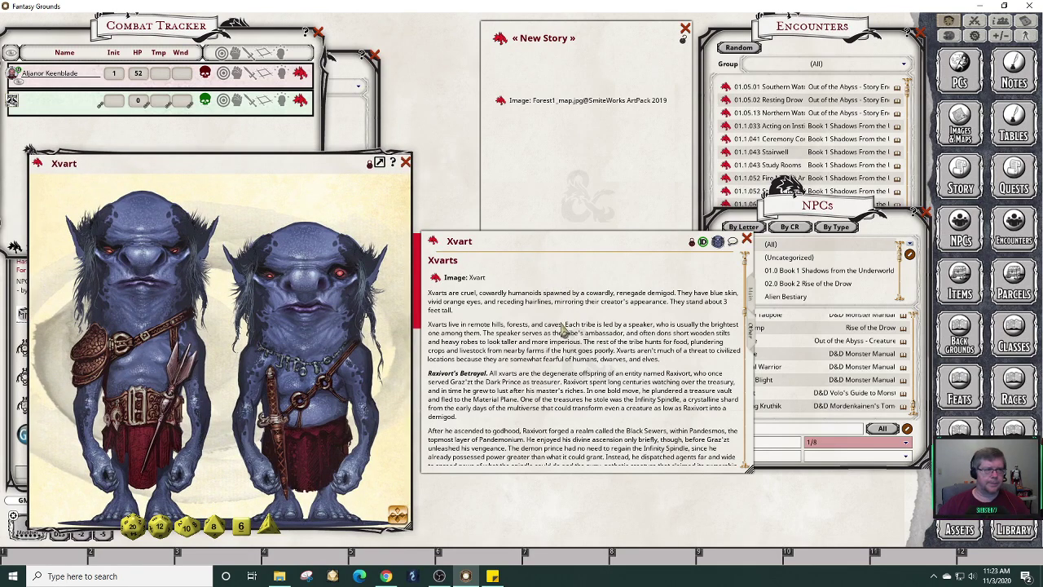
left_click_drag(563, 240, 560, 269)
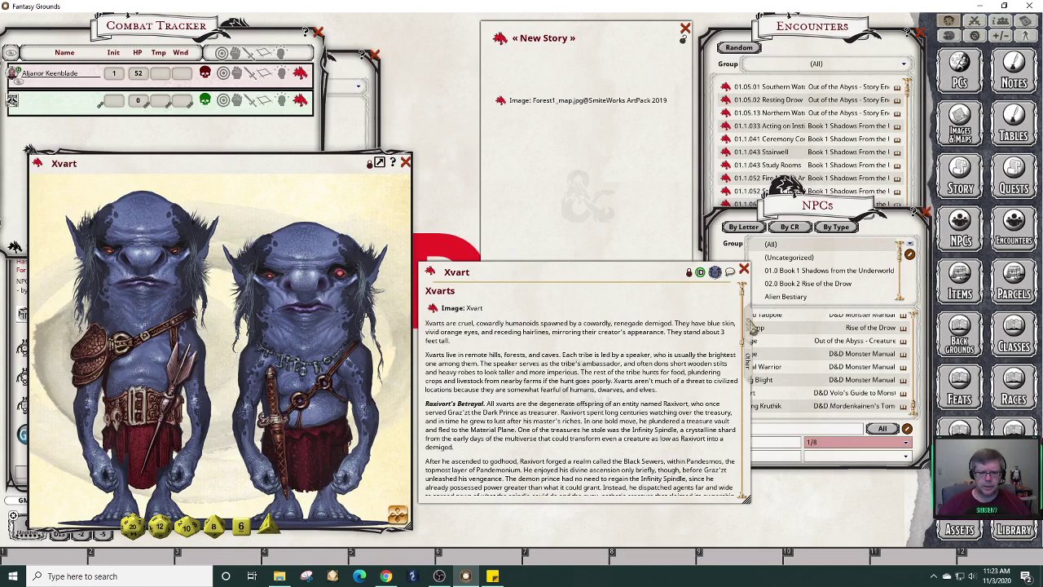
Examine the Xvart's main statistics, traits and actions.
left_click(751, 324)
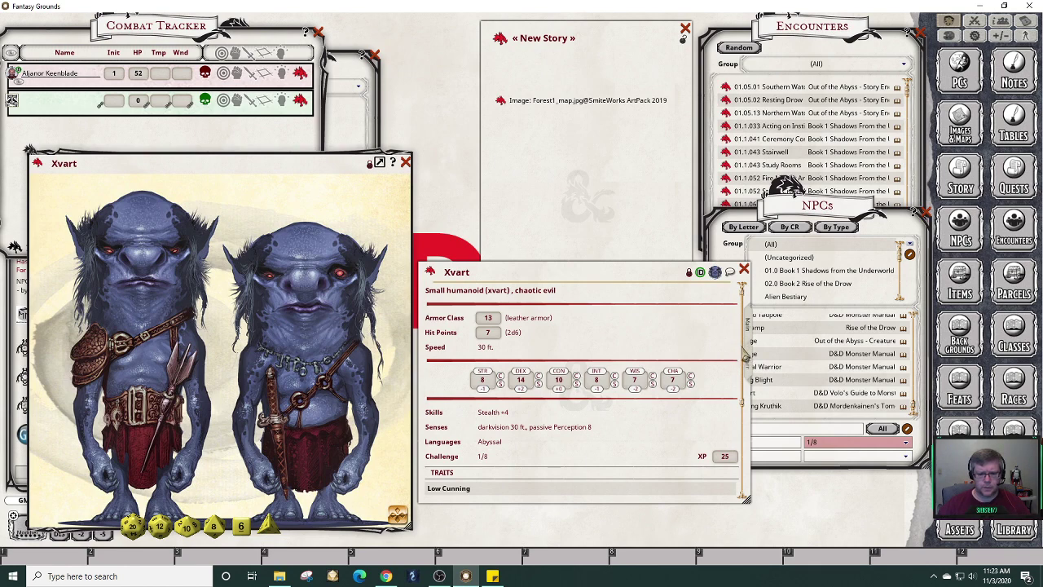
scroll(747, 375, "down", 3)
scroll(748, 391, "down", 1)
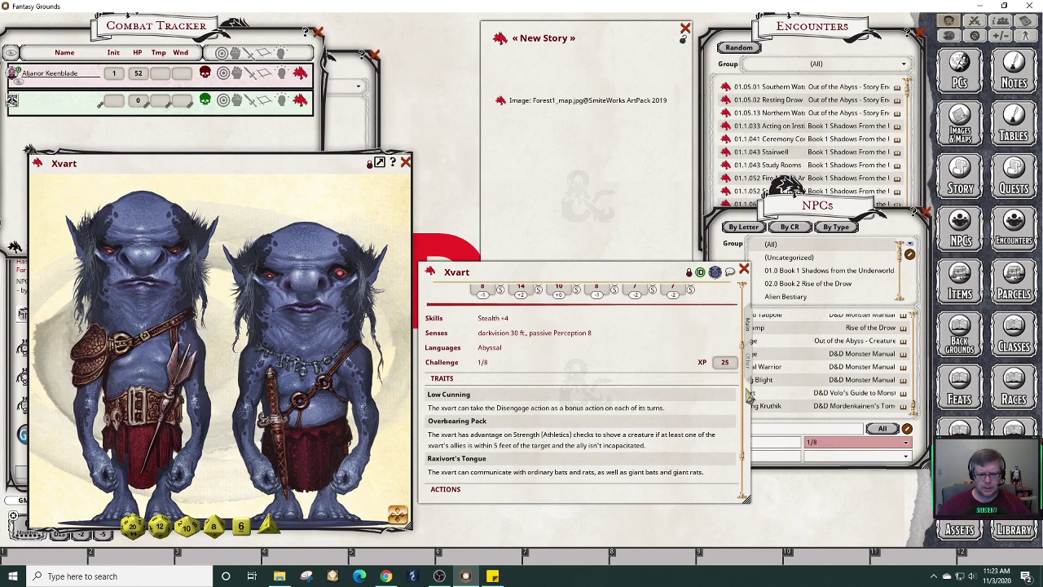
scroll(748, 400, "down", 2)
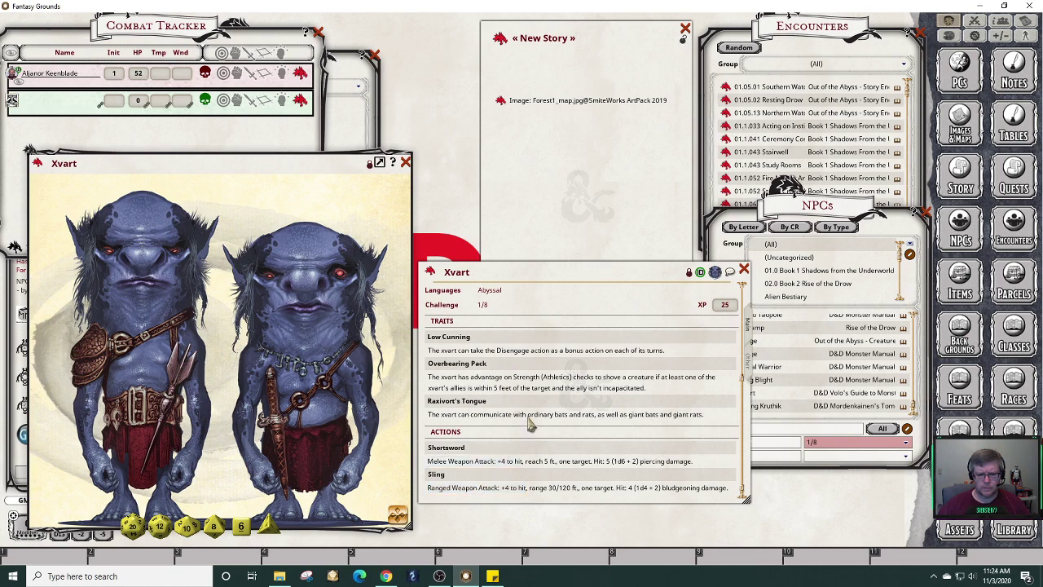
Bring up the Xvart entry's main statistics, close the Xvart picture, and place the entry over the chat beside the story window.
left_click_drag(526, 273, 576, 271)
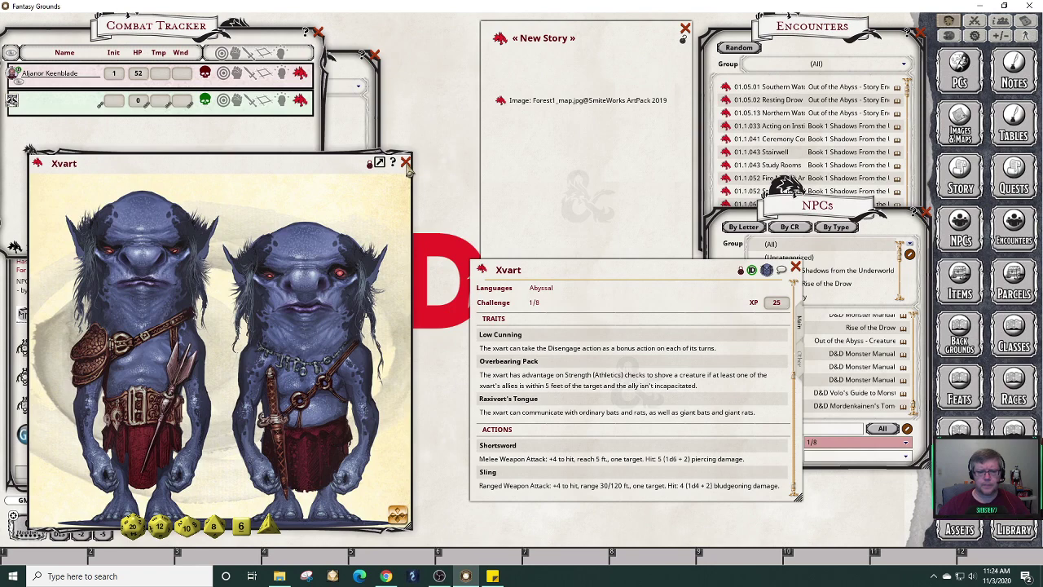
left_click_drag(796, 440, 791, 340)
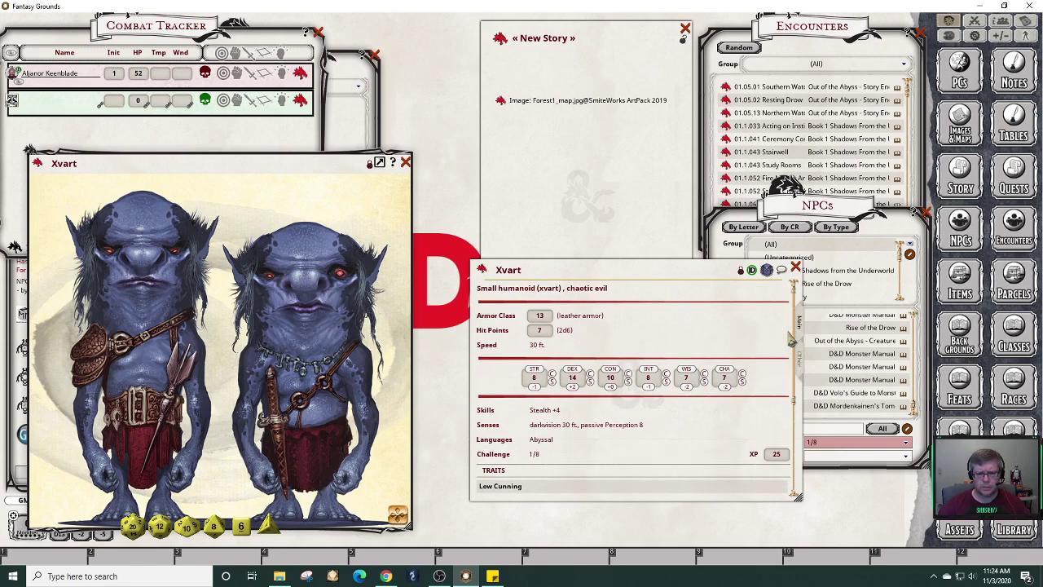
left_click(405, 162)
left_click_drag(631, 271, 323, 271)
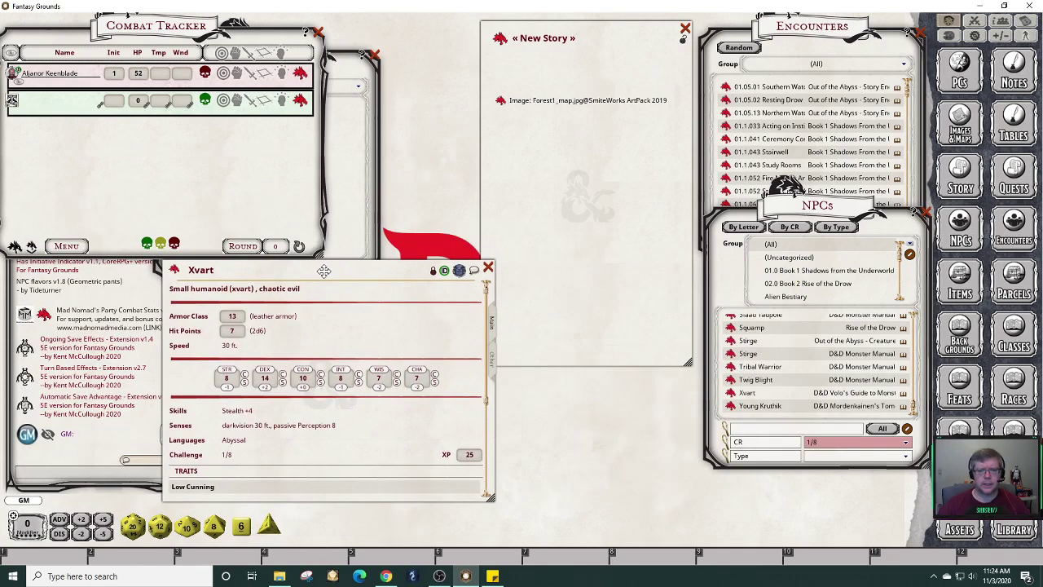
Look through the encounters in the Volos Guide to Monsters group, and return the encounter group filter to (All).
left_click(819, 47)
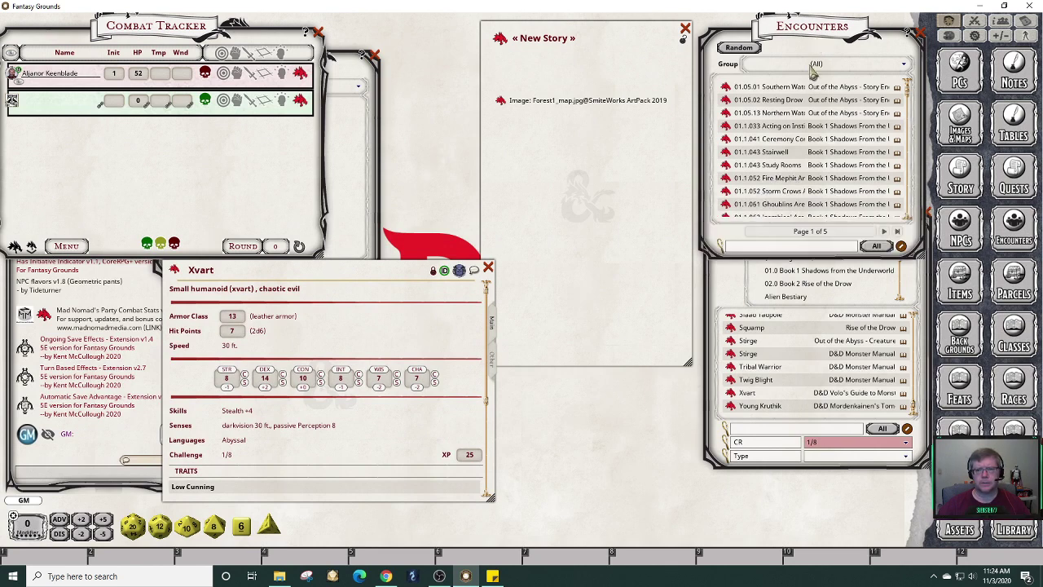
left_click(804, 64)
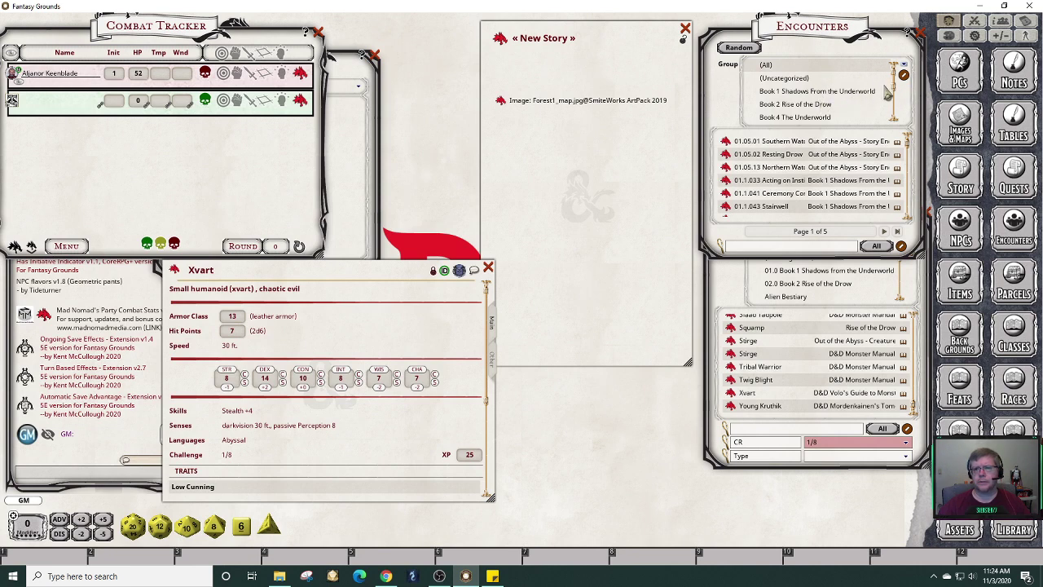
left_click_drag(893, 80, 897, 119)
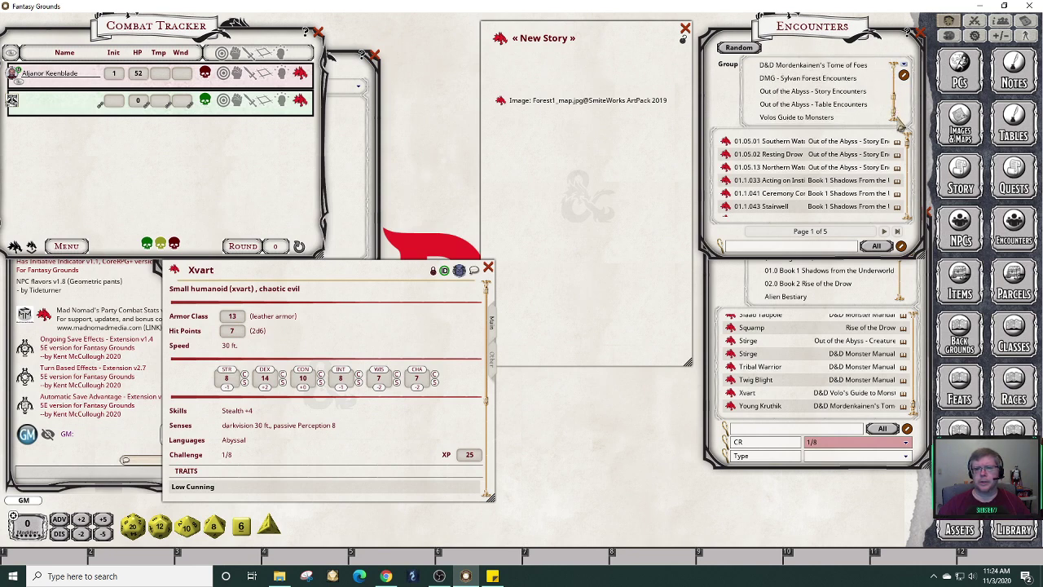
left_click(802, 118)
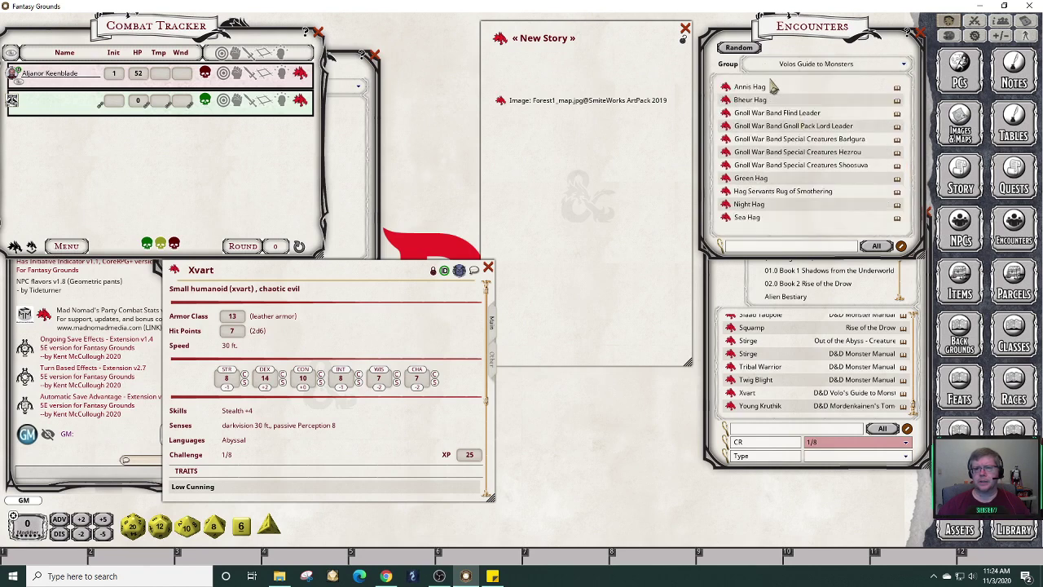
left_click(903, 64)
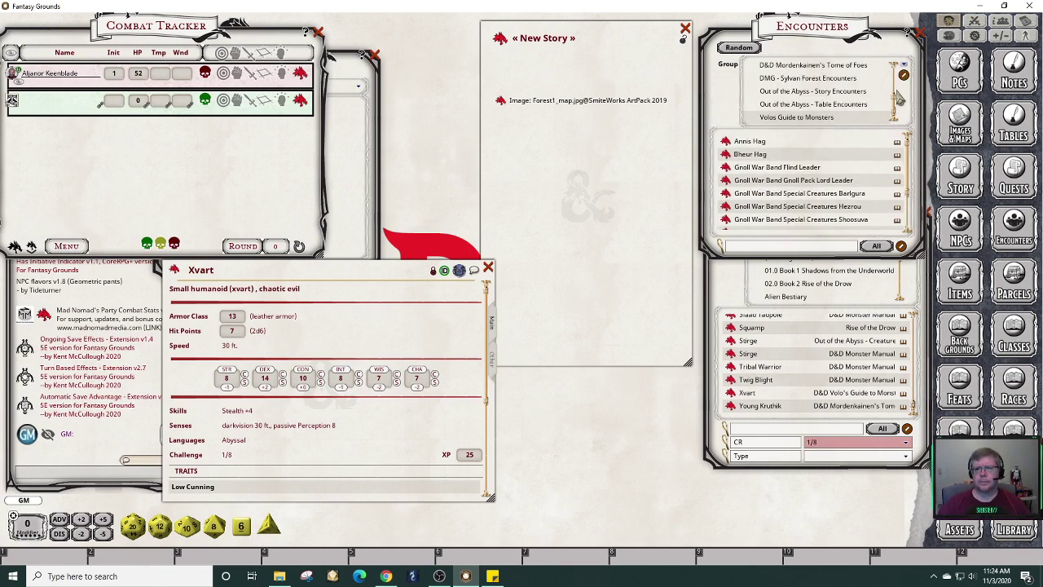
left_click_drag(895, 104, 885, 56)
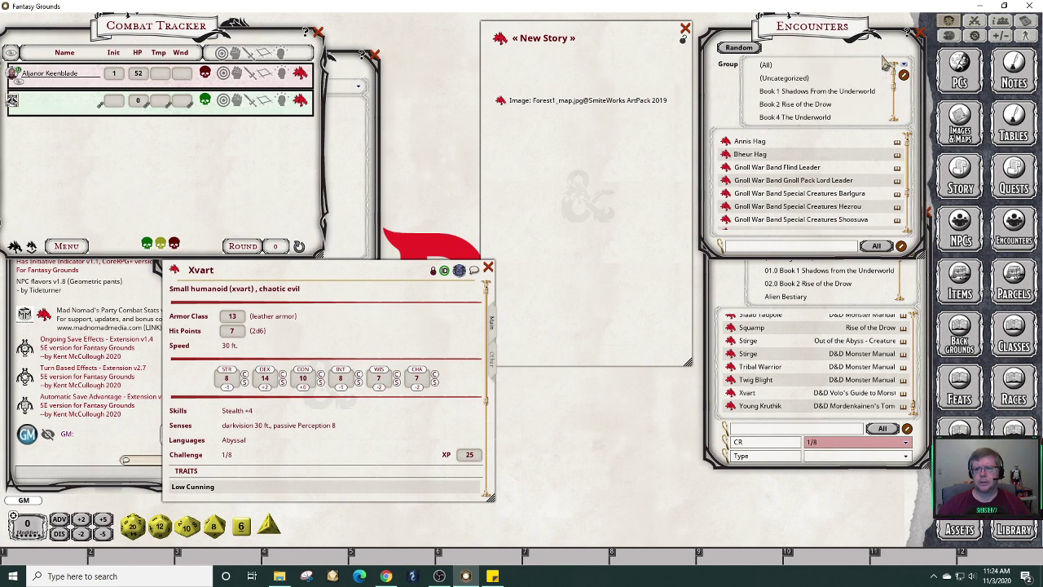
left_click(766, 66)
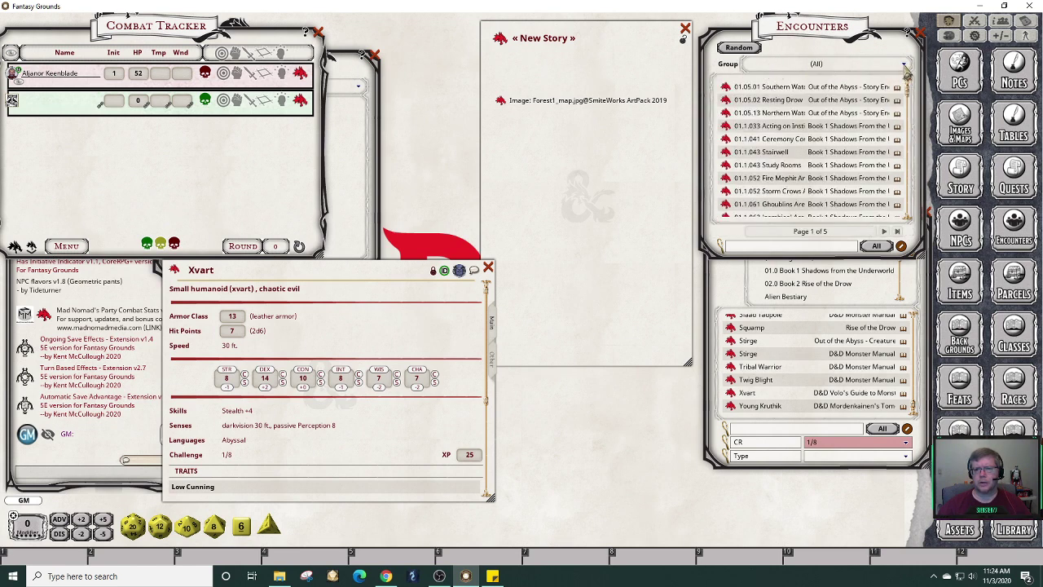
Add an encounter group named 001 Intro to match the story group, finish group editing, and show that group.
left_click(904, 73)
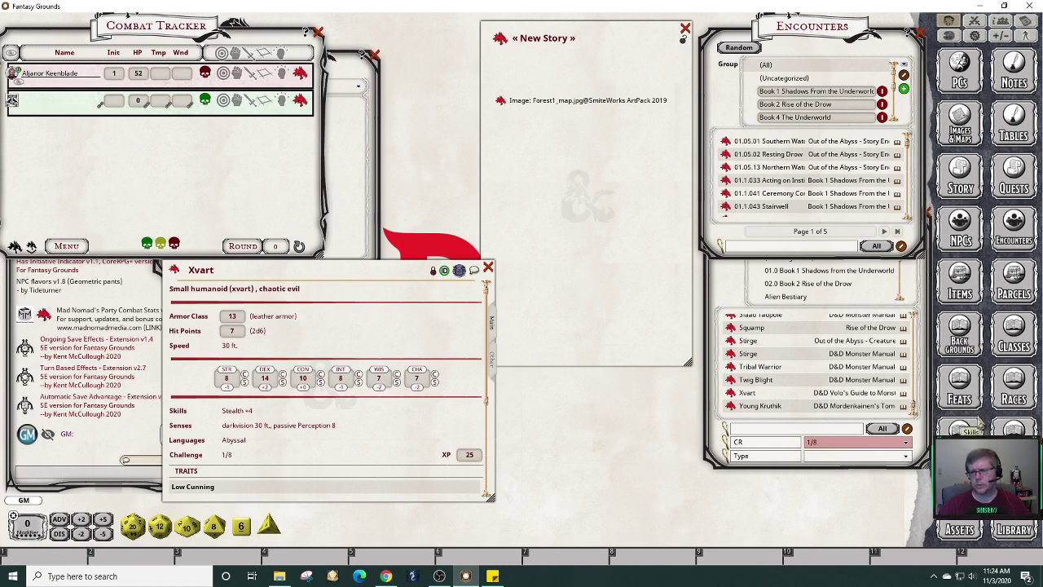
left_click(970, 167)
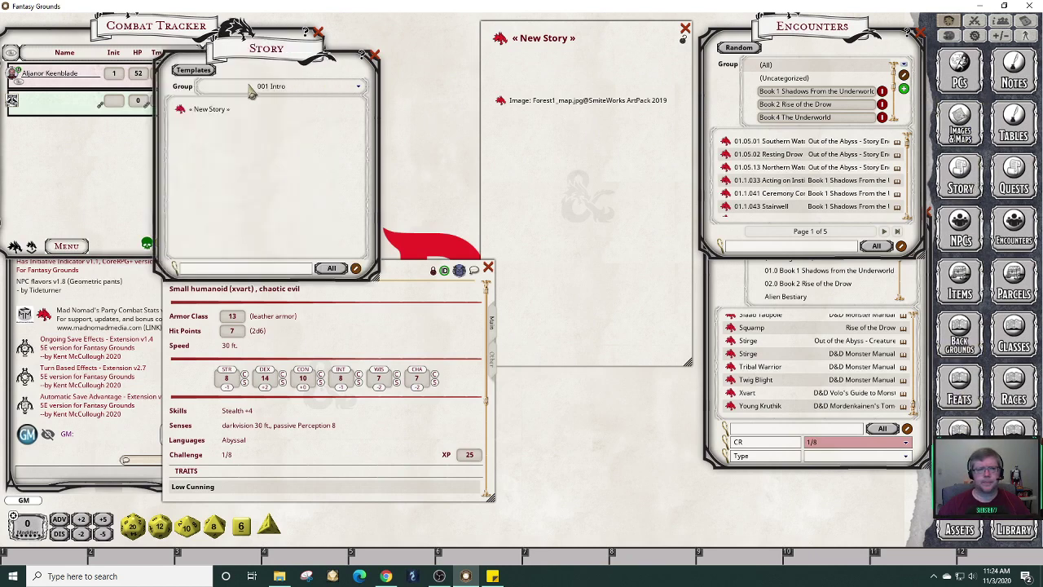
left_click(903, 86)
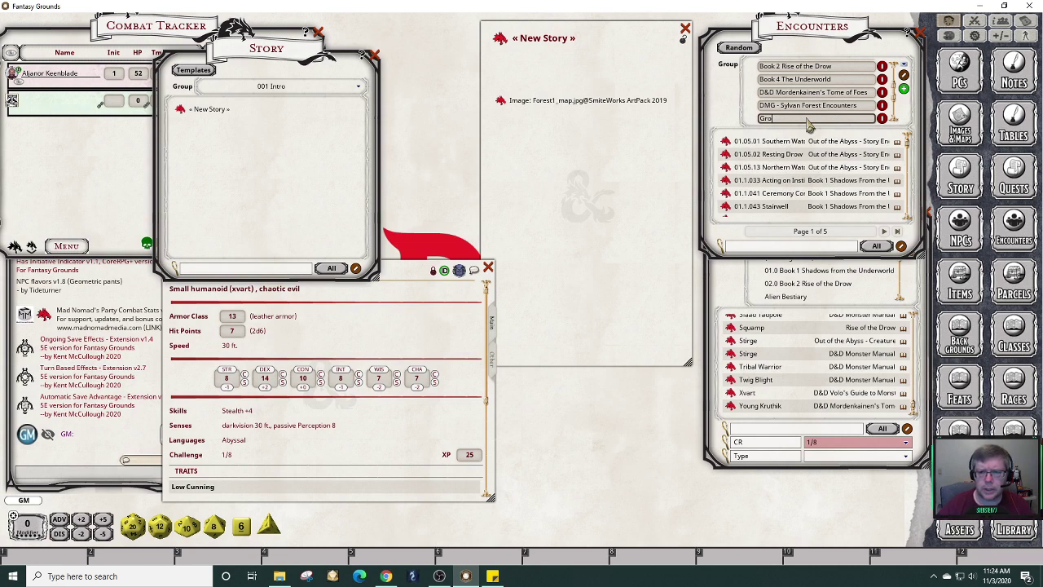
type("0")
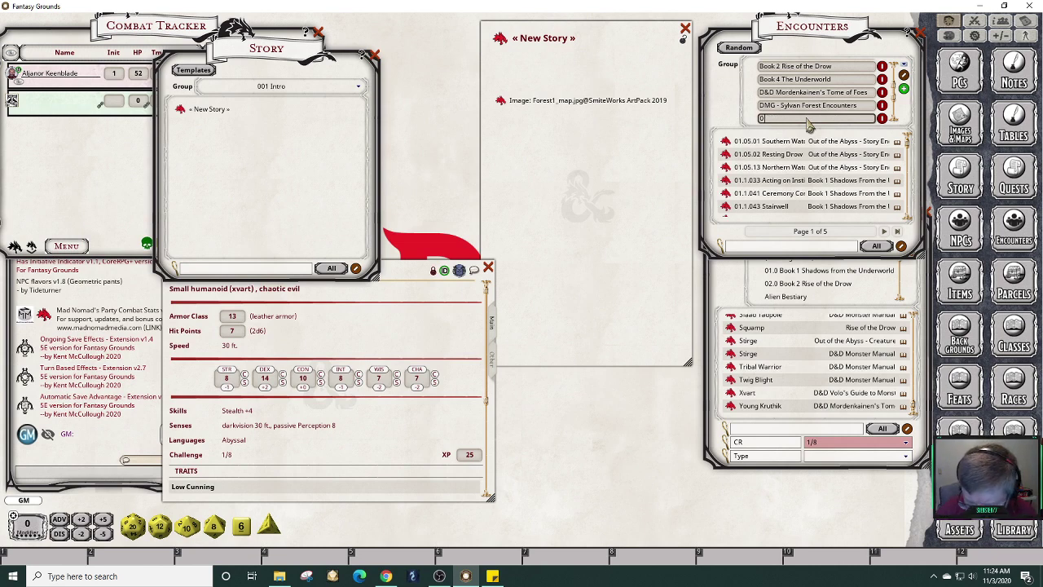
type("01 Intro")
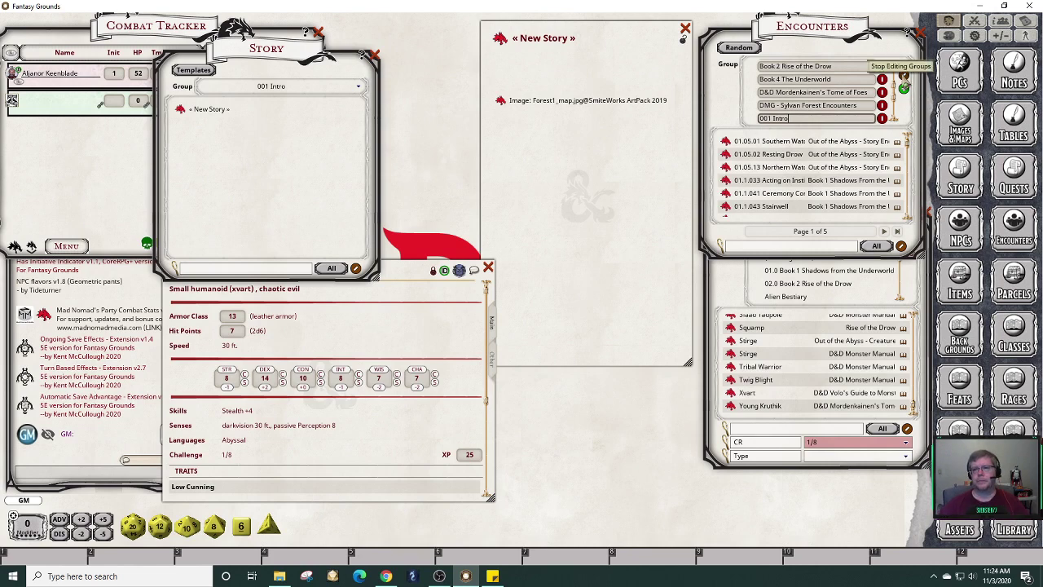
left_click(903, 75)
left_click(771, 91)
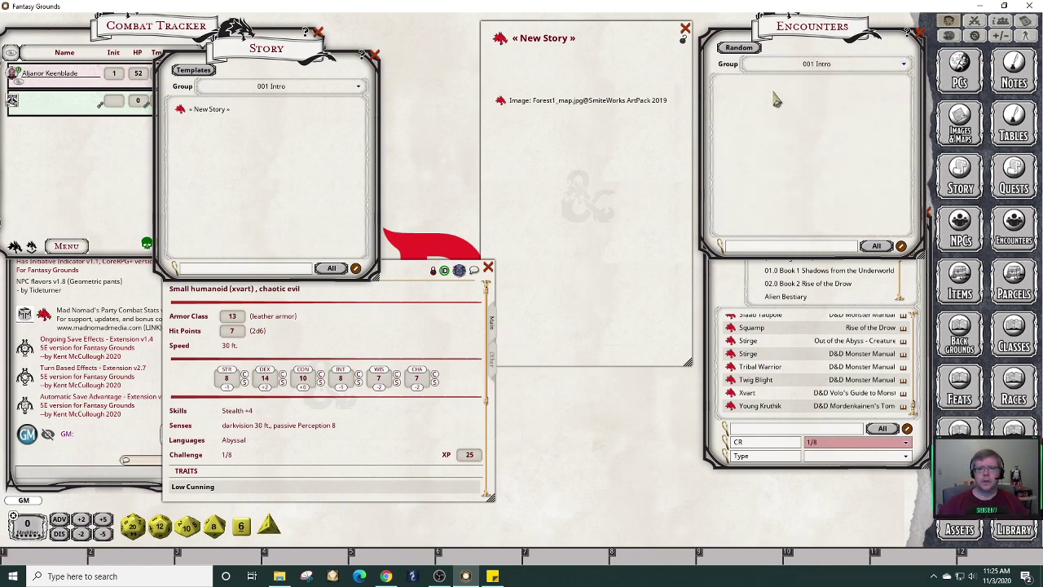
Create a new encounter in the 001 Intro group, place its window below the story, and name it Killer Smurfs.
right_click(774, 135)
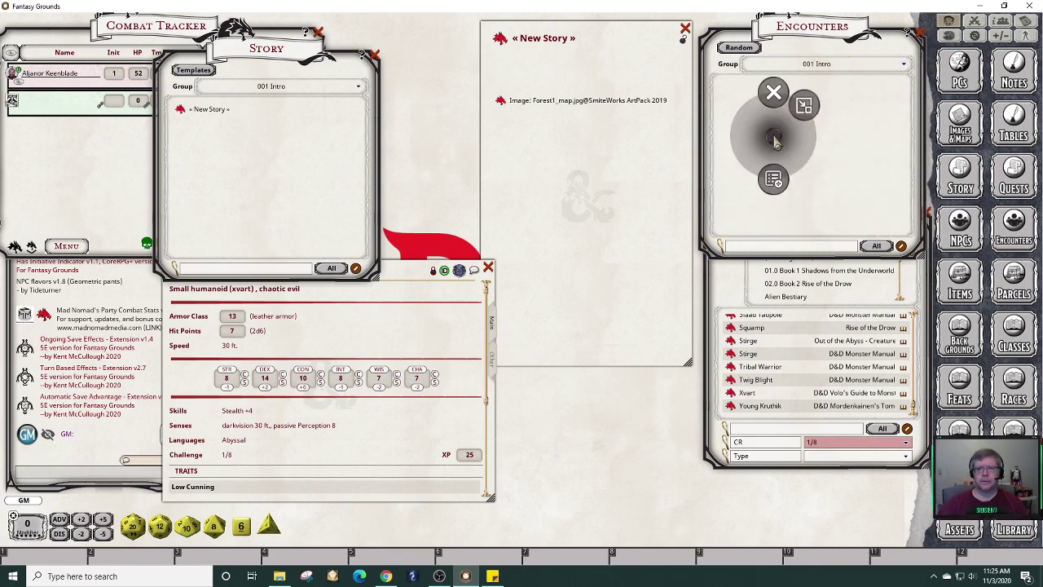
left_click(773, 179)
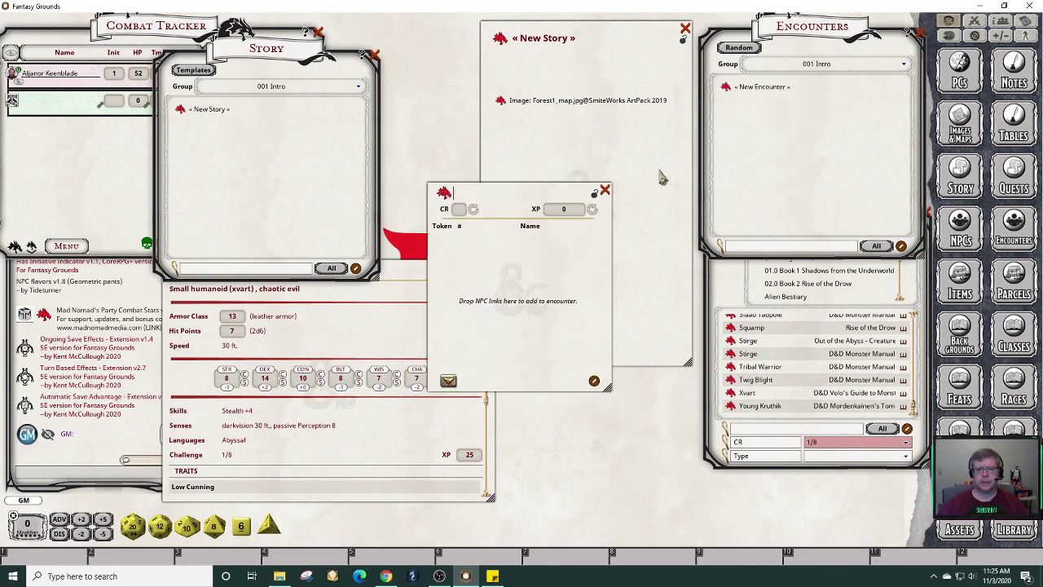
left_click_drag(517, 185, 629, 282)
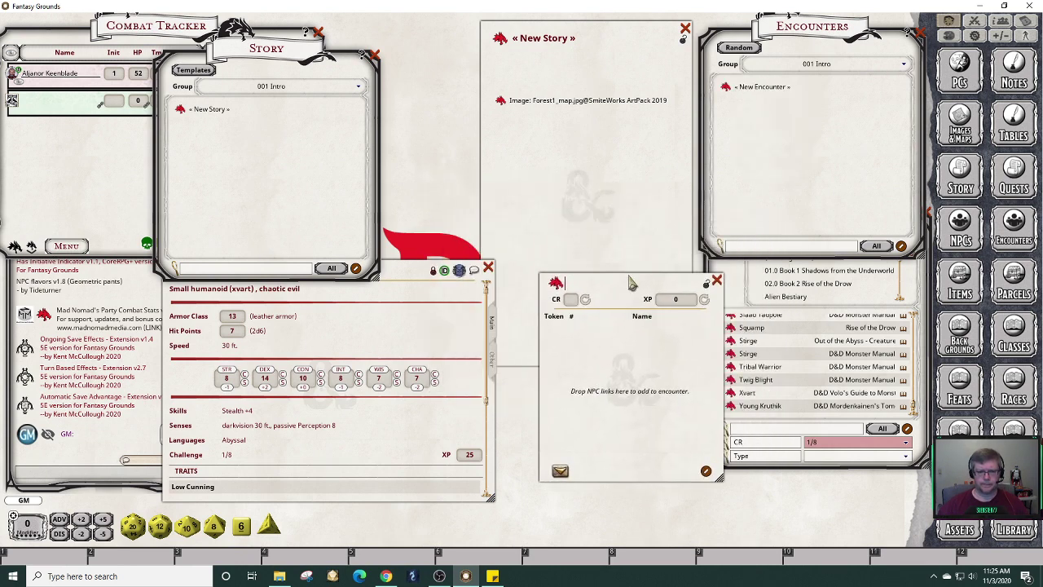
type("X")
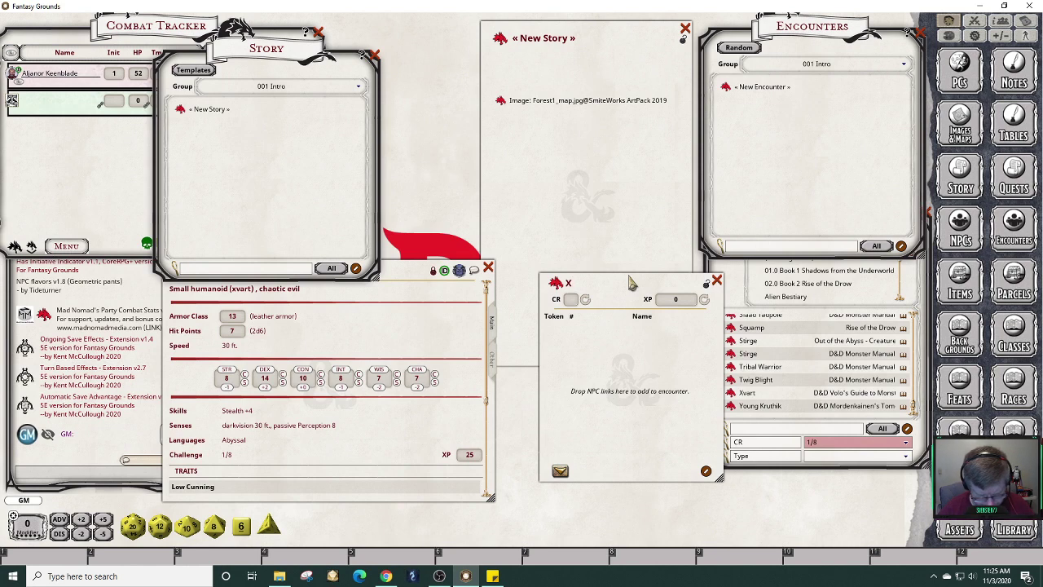
key("BackSpace")
type("Killer Smurfs")
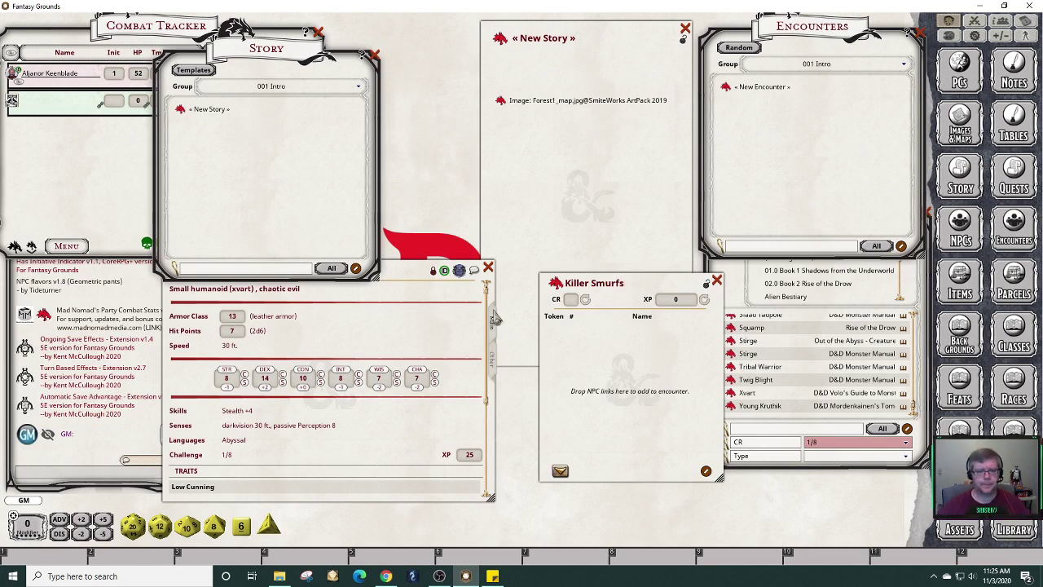
Add the Xvart to the Killer Smurfs encounter with a count of 2, and close the Xvart entry.
left_click_drag(174, 271, 582, 347)
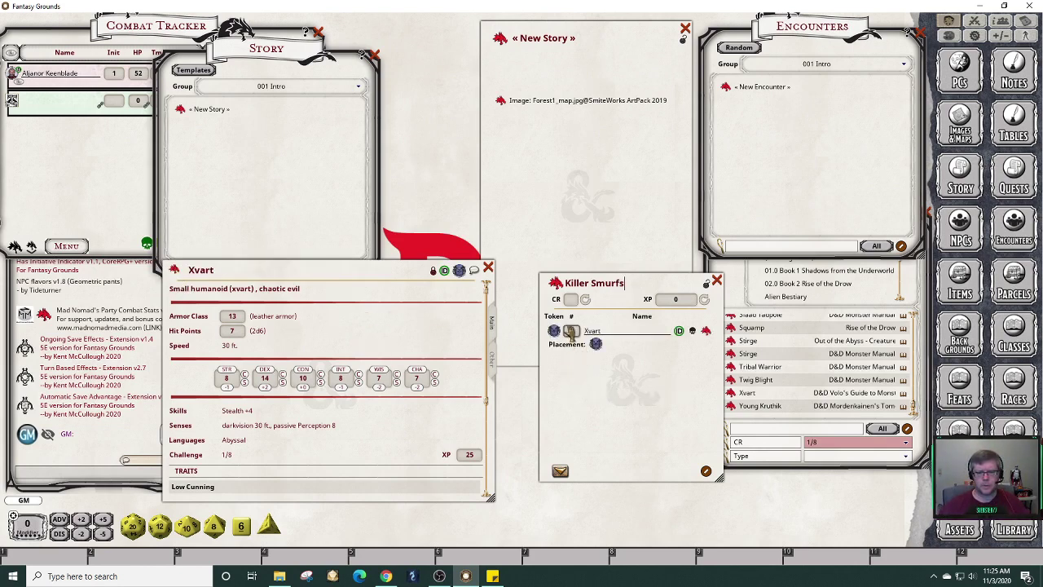
left_click(572, 332)
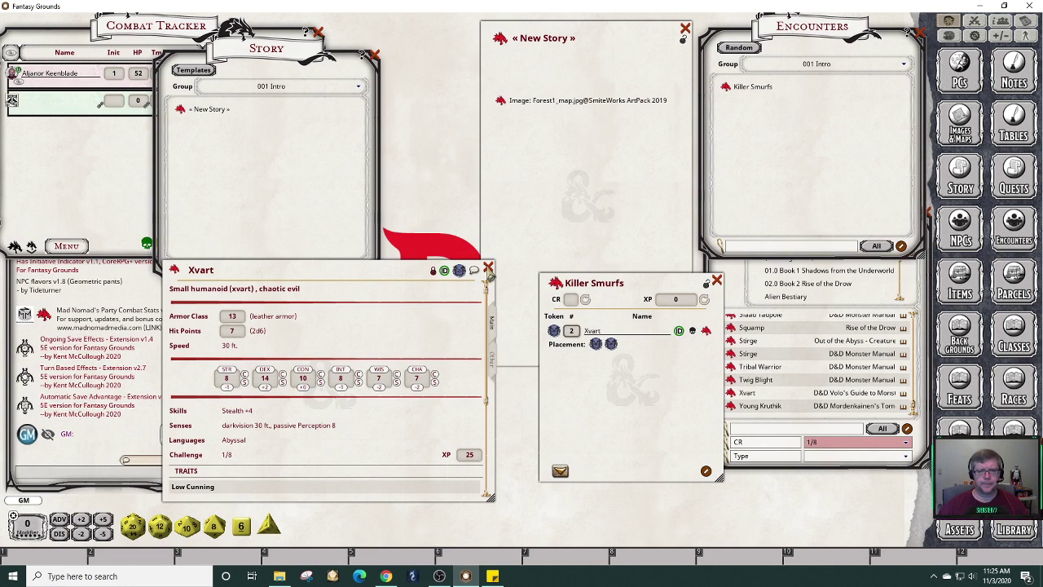
left_click(487, 268)
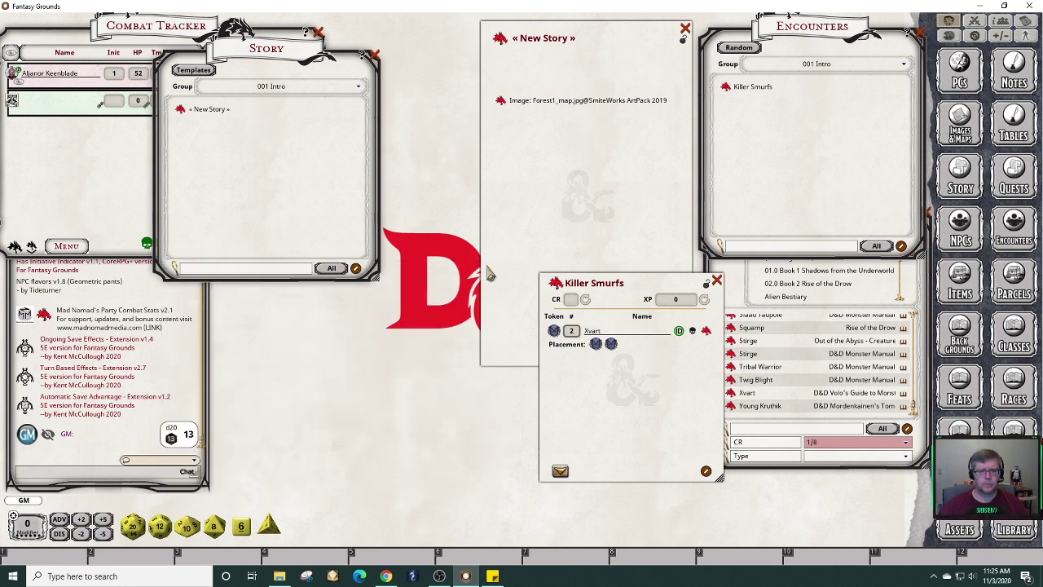
Uncover more of the combat tracker by shifting the story list, and title the new story "On the way to adventure".
left_click_drag(342, 73, 438, 88)
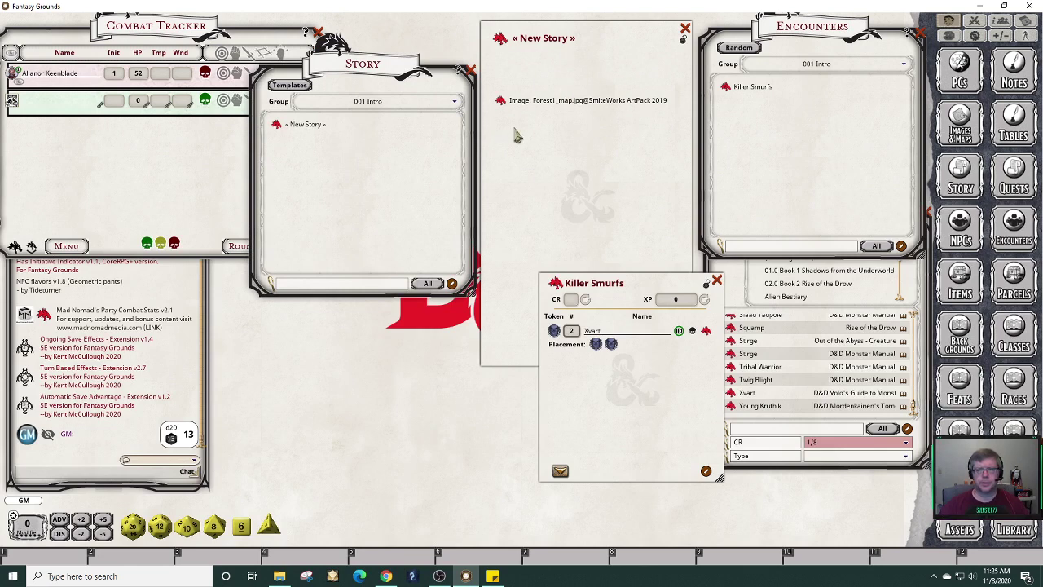
left_click(542, 38)
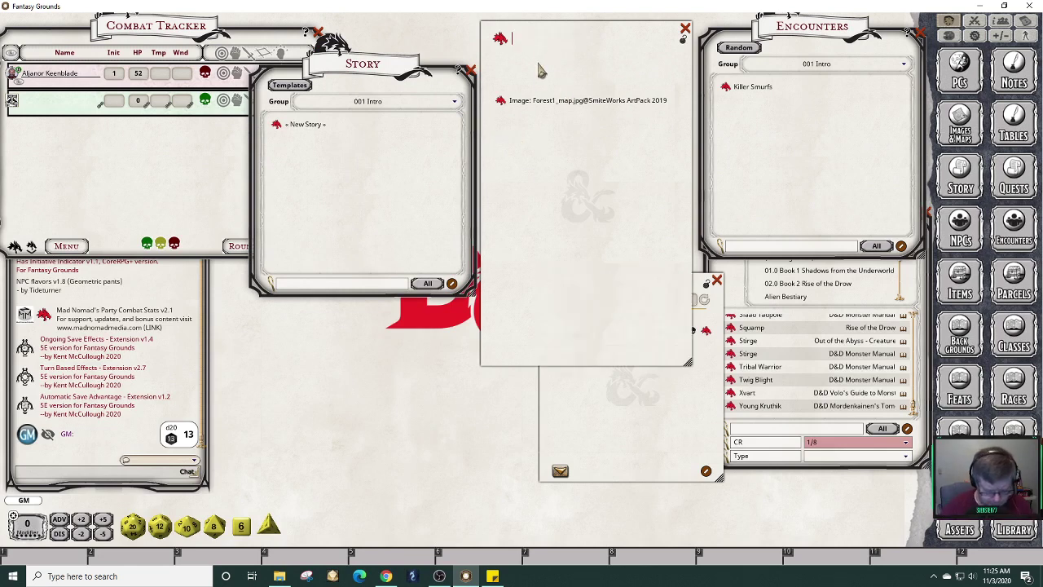
type("on the way to")
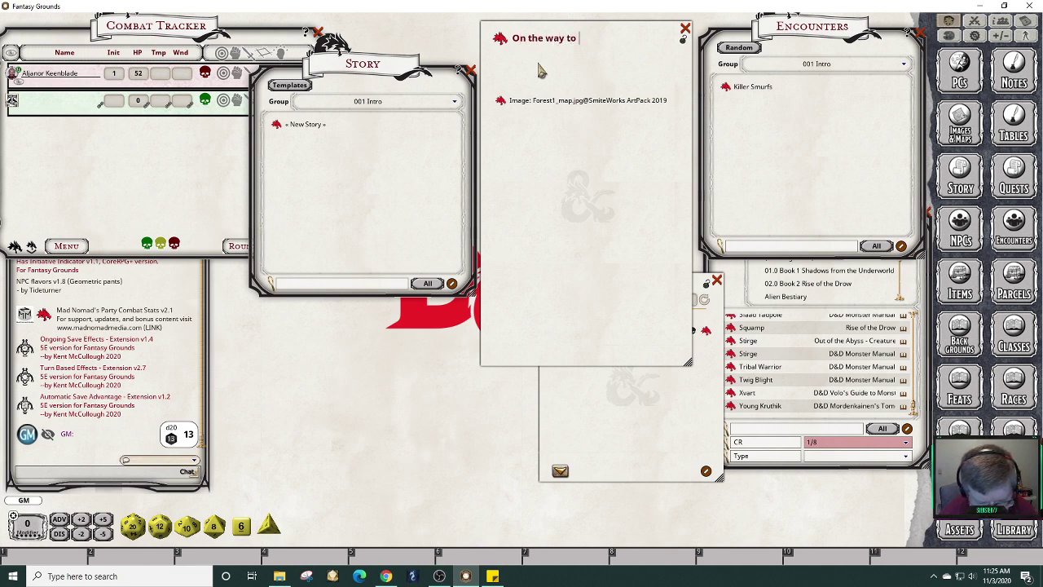
type(" adventure")
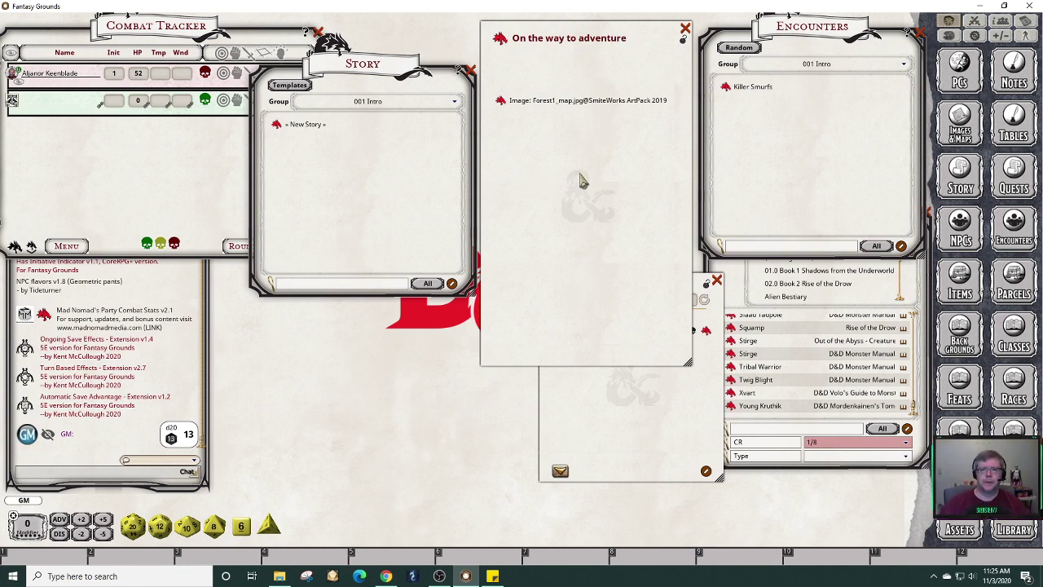
left_click(552, 69)
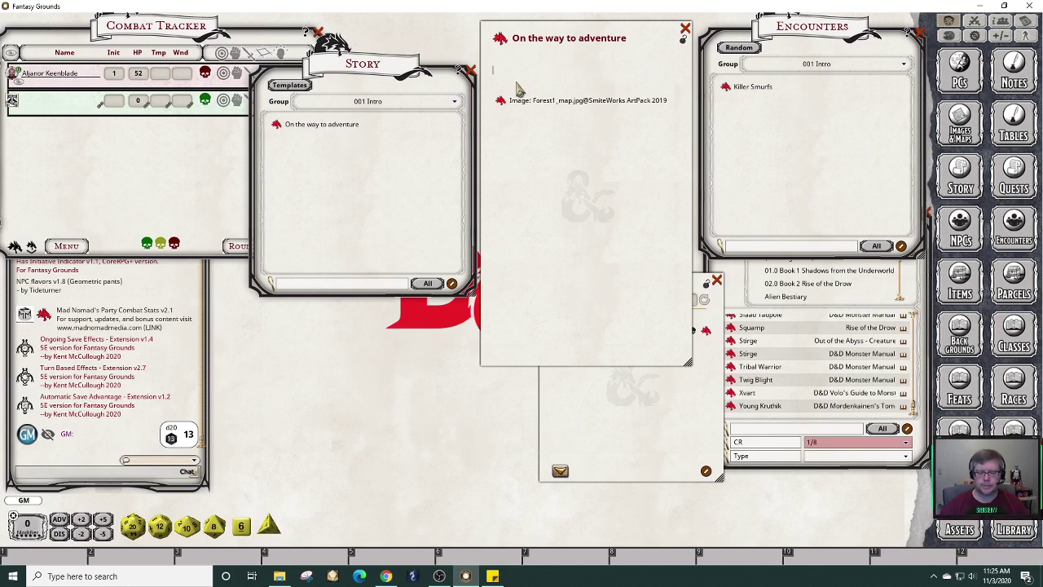
Move the Killer Smurfs encounter over the NPC list, raise its Xvart count to 4, and refresh its CR and XP.
left_click(673, 416)
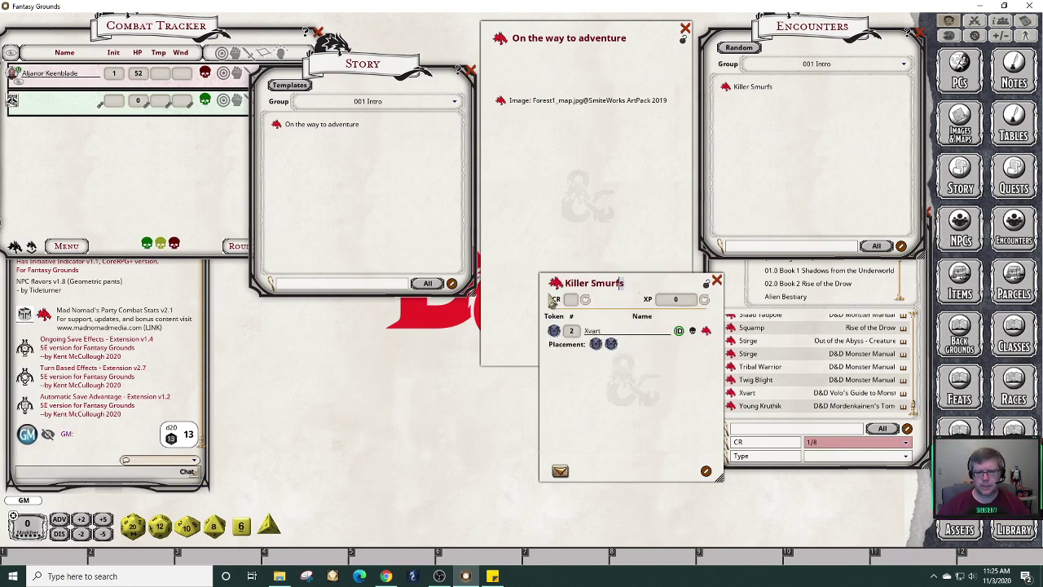
left_click_drag(592, 414, 300, 447)
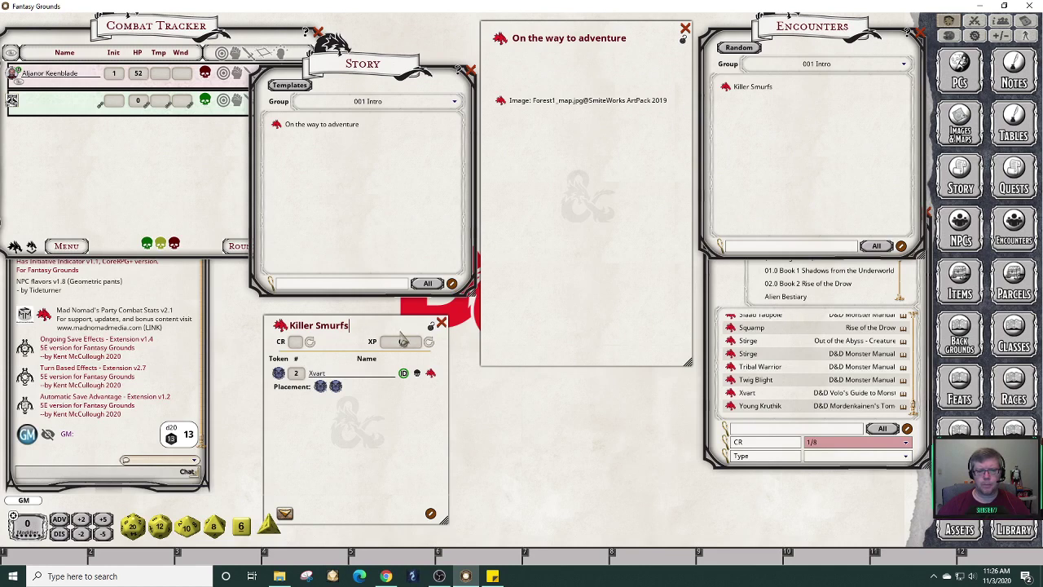
left_click_drag(365, 416, 839, 397)
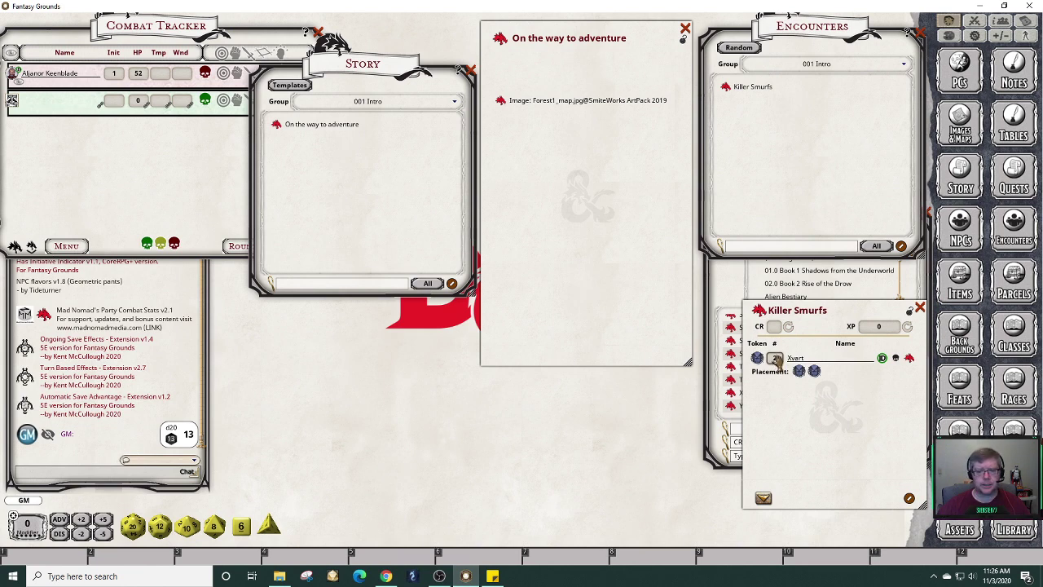
scroll(776, 359, "up", 2)
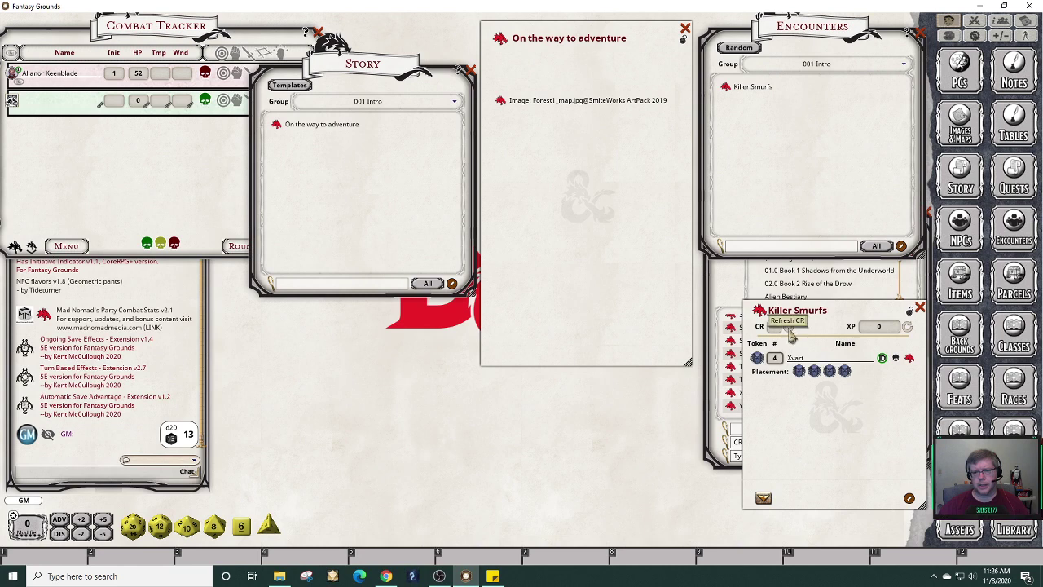
left_click(788, 328)
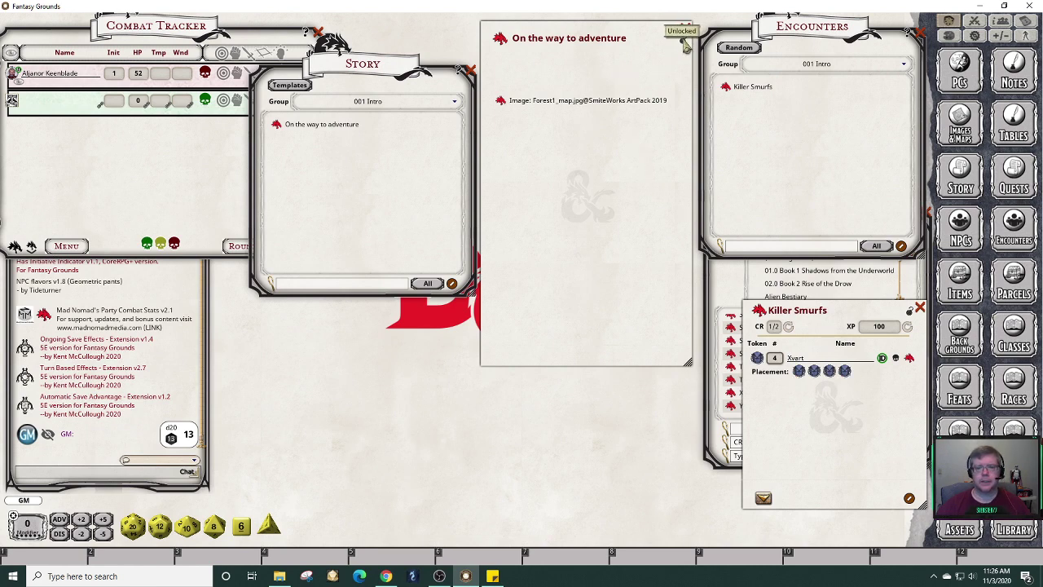
Open the Forest1_map.jpg image from the story's link and place it clear of the Killer Smurfs encounter.
left_click(512, 105)
left_click_drag(702, 31, 498, 27)
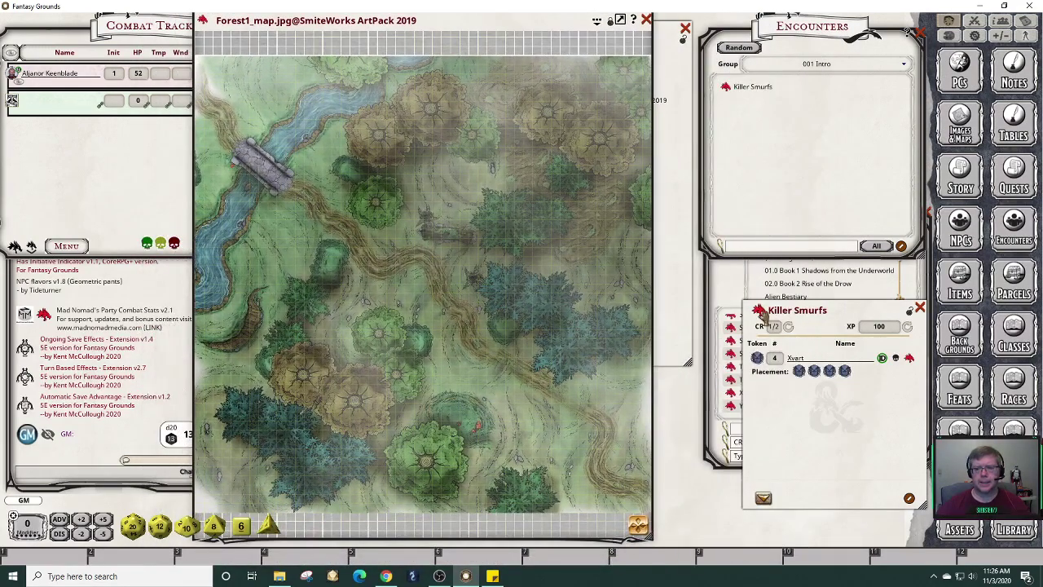
Pin the Killer Smurfs encounter in the clearing north of the fallen log on the forest map, and rearrange the windows to uncover the encounter.
left_click_drag(761, 316, 440, 188)
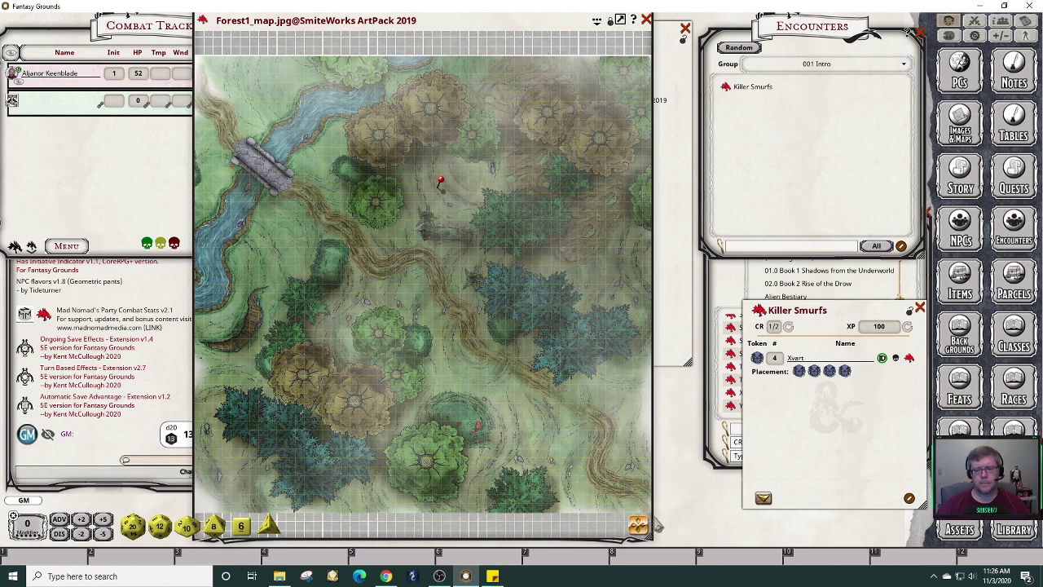
left_click_drag(652, 540, 649, 482)
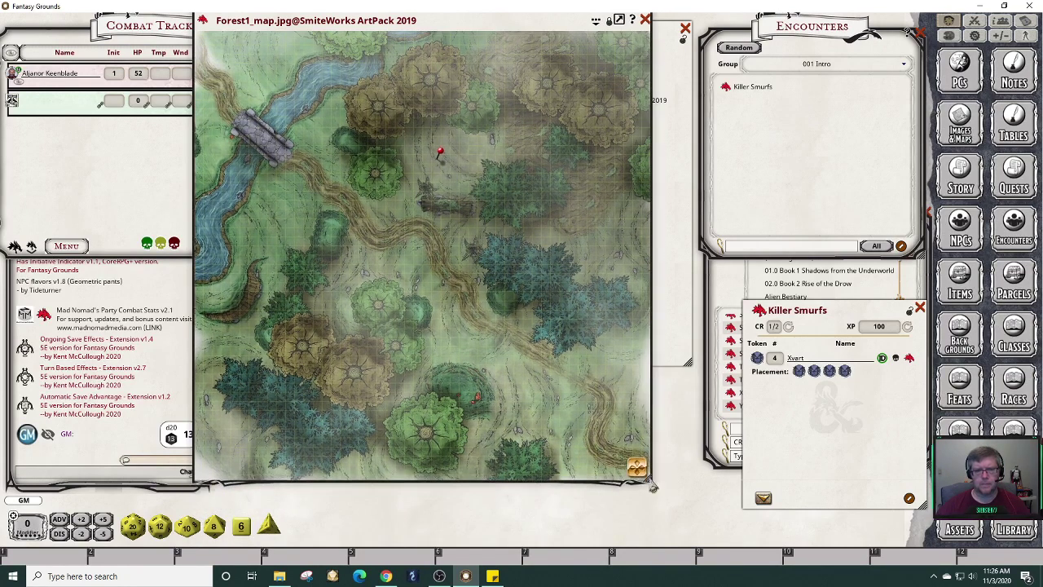
left_click_drag(464, 11, 452, 73)
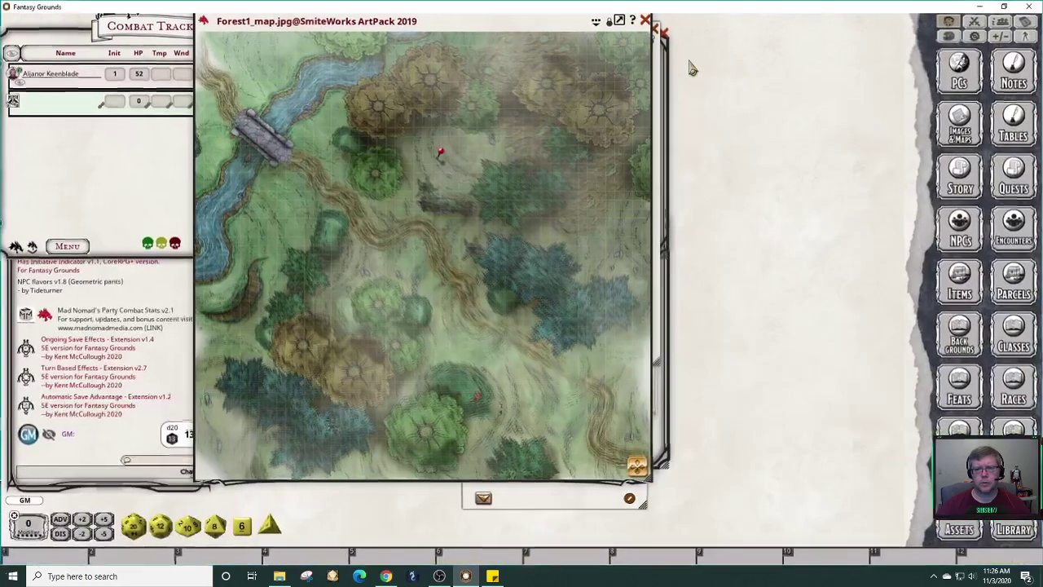
left_click(689, 64)
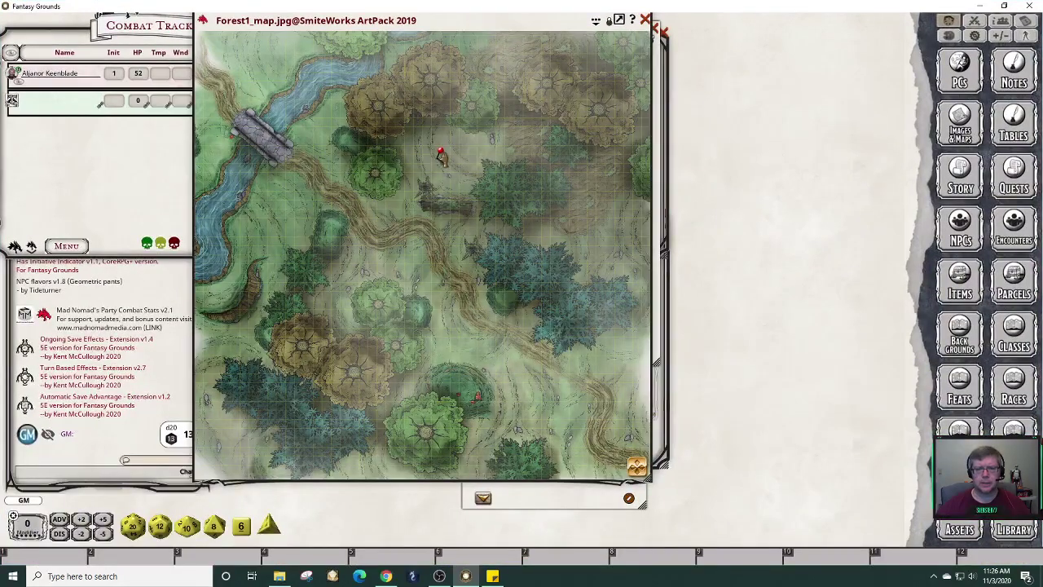
left_click_drag(556, 489, 804, 386)
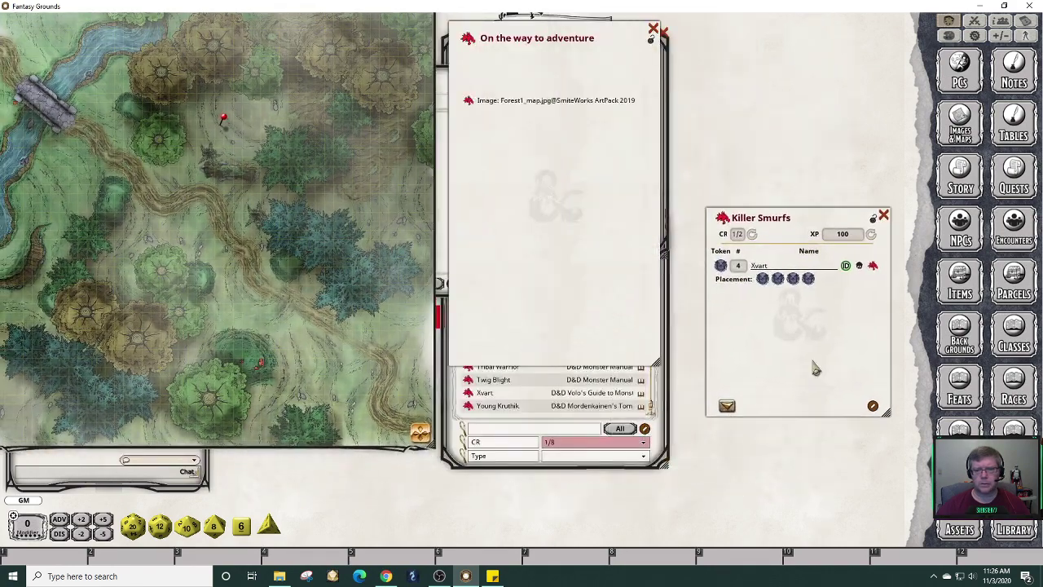
Lock and close the Killer Smurfs encounter, and reopen it from its pin on the forest map.
left_click(873, 218)
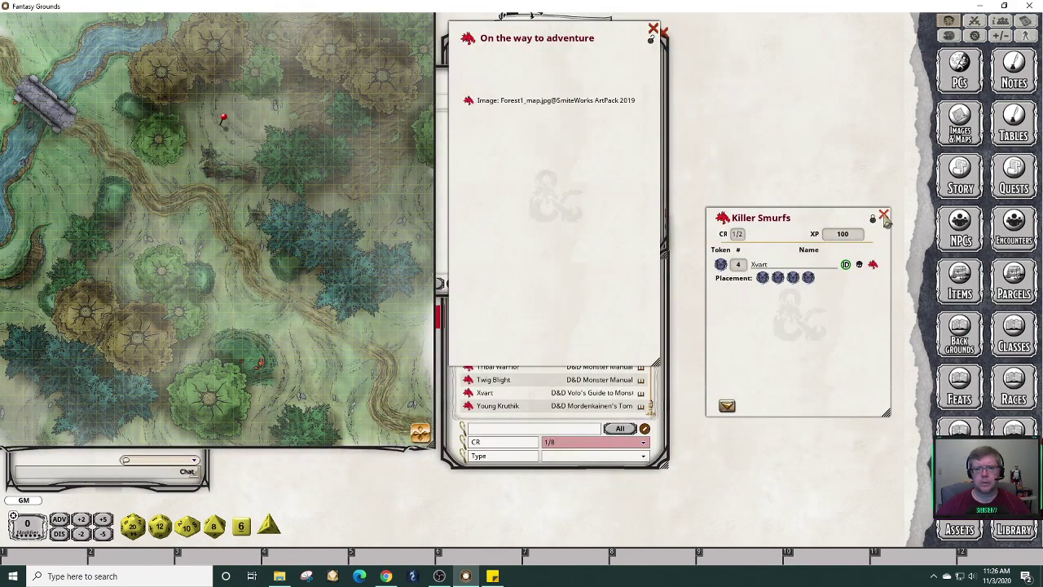
left_click(884, 217)
left_click_drag(275, 6, 428, 56)
left_click(668, 49)
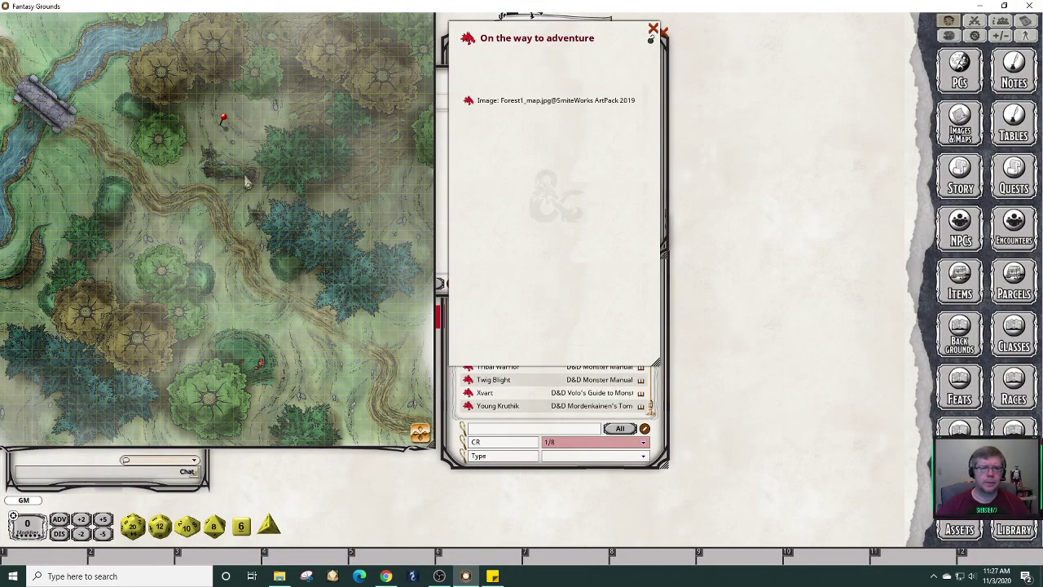
double_click(223, 120)
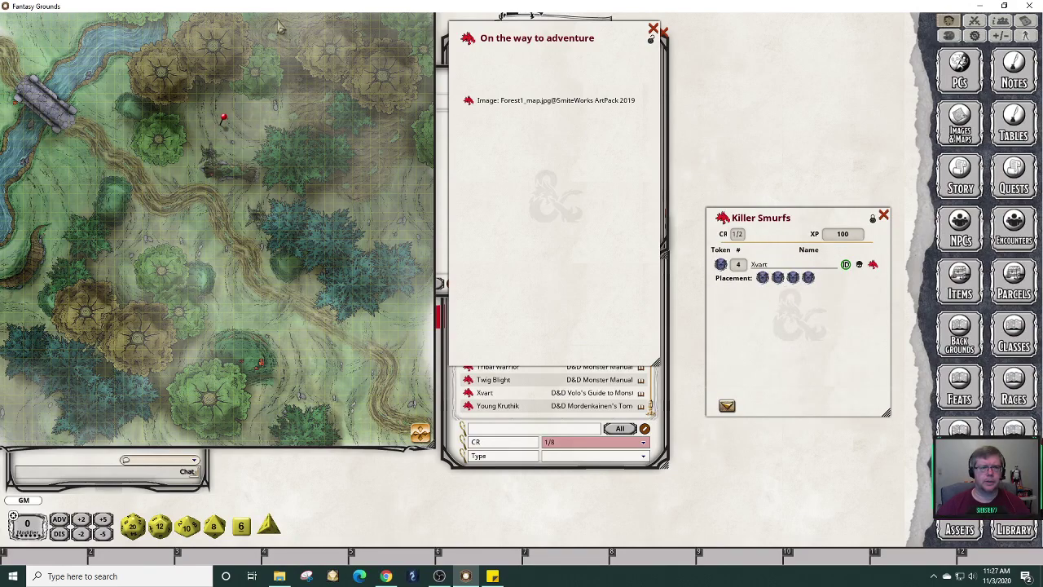
Bring the forest map back into full view, and pin the "On the way to adventure" story in the map's northwest corner beside the river.
left_click_drag(275, 47, 533, 114)
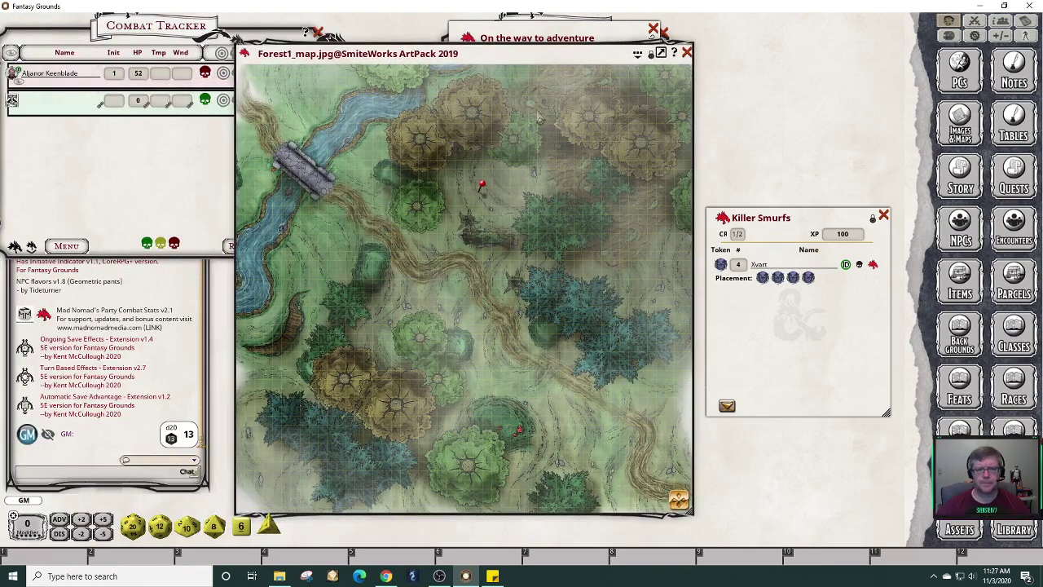
left_click_drag(522, 65, 558, 95)
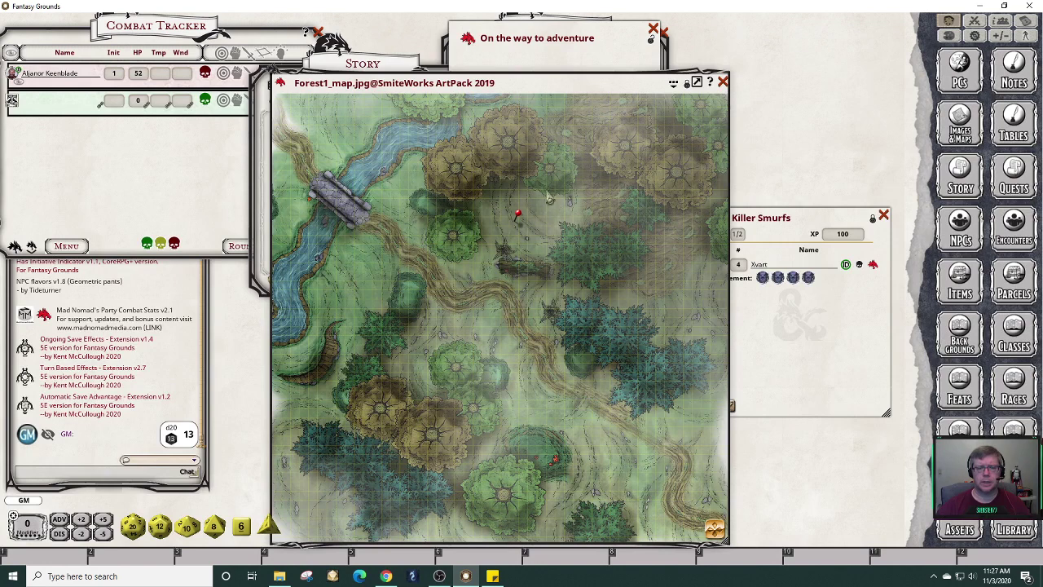
left_click(467, 47)
left_click_drag(626, 178, 354, 113)
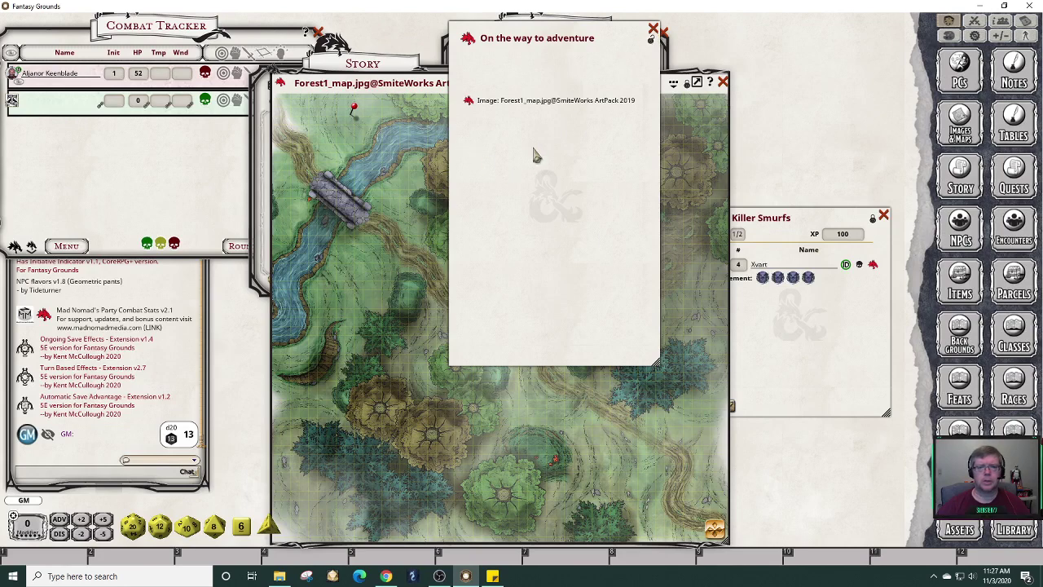
Link the Killer Smurfs encounter beneath the image link in the "On the way to adventure" story, and prefix its label with "Encounter:".
left_click_drag(579, 25, 401, 70)
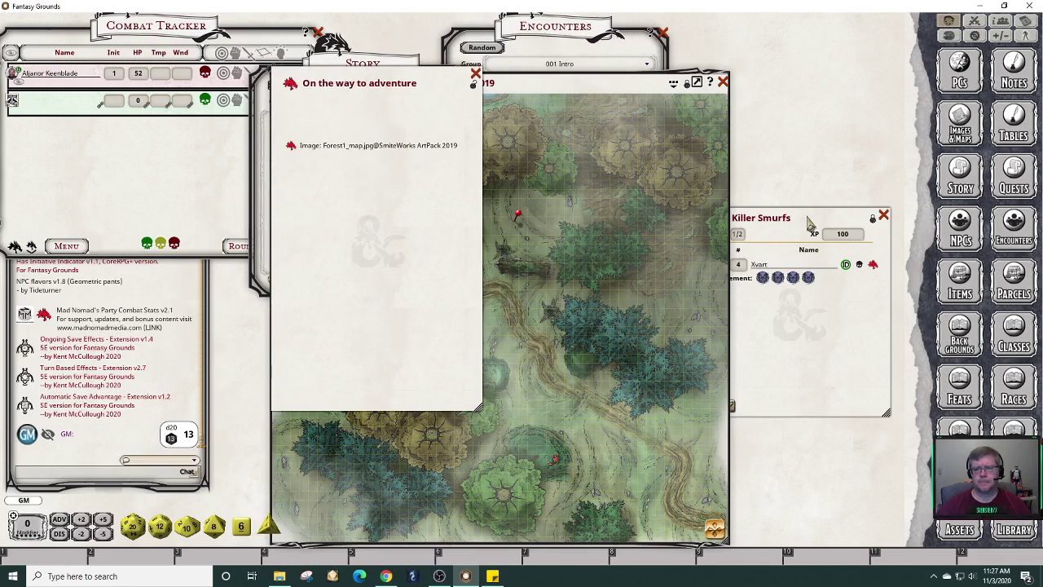
left_click(783, 225)
left_click_drag(720, 220, 303, 171)
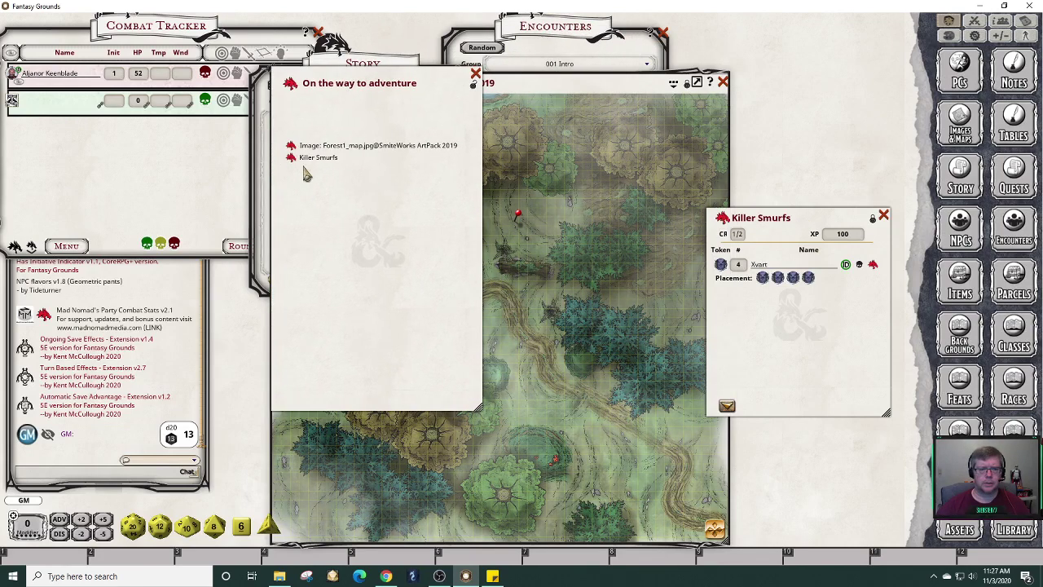
type("Encoun")
type("ter:")
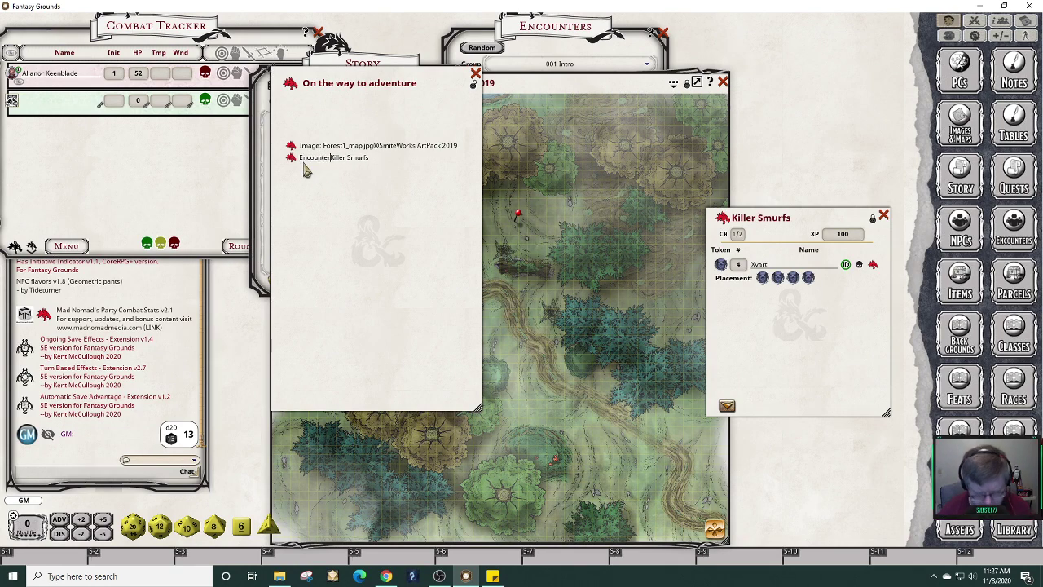
left_click_drag(417, 83, 292, 114)
left_click(292, 114)
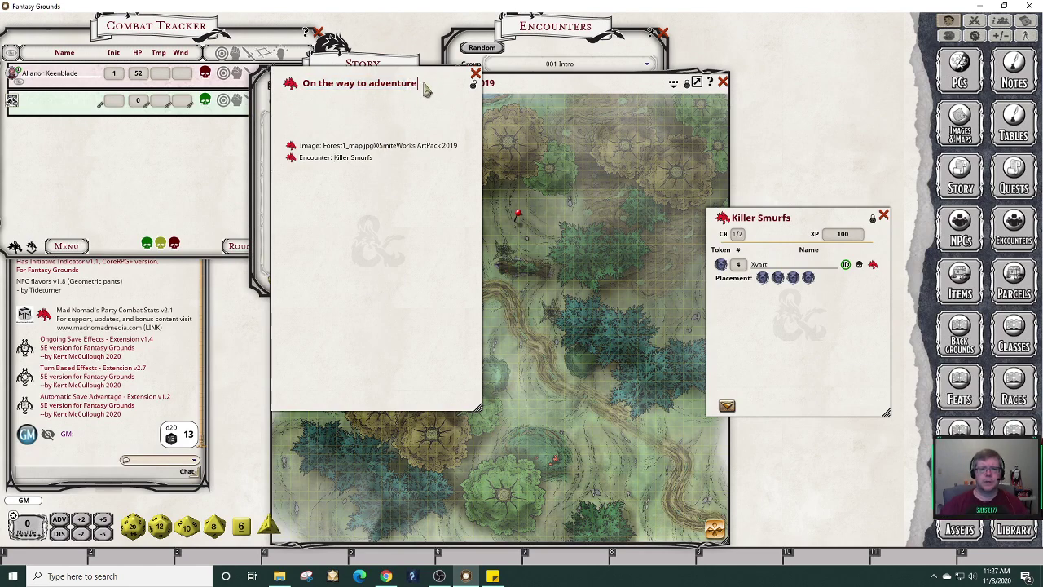
Unlock the forest map, set its unidentified name to "Acme forest trail", mark it unidentified, and lock it again.
left_click_drag(426, 68, 221, 115)
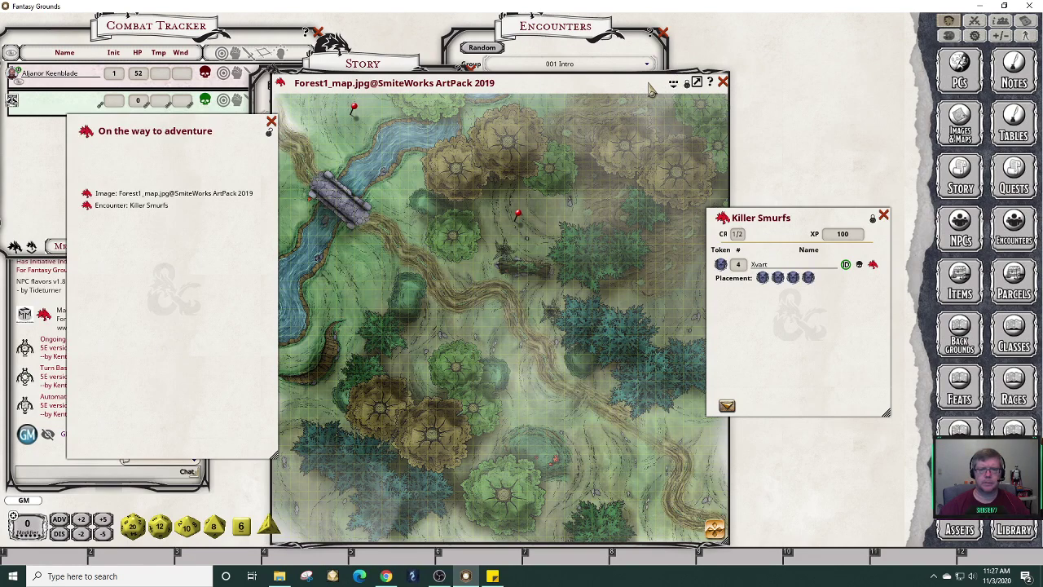
left_click(687, 85)
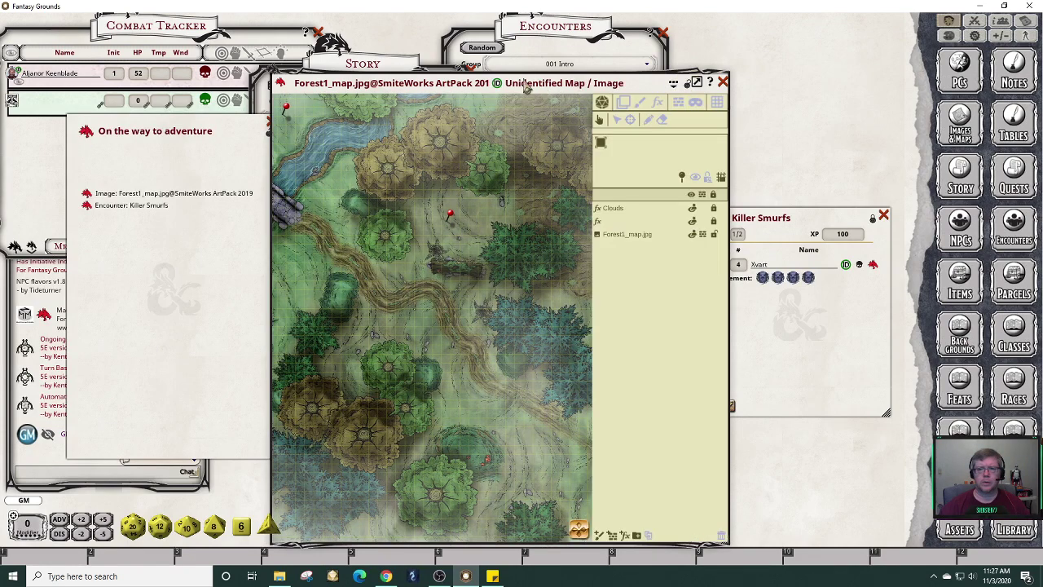
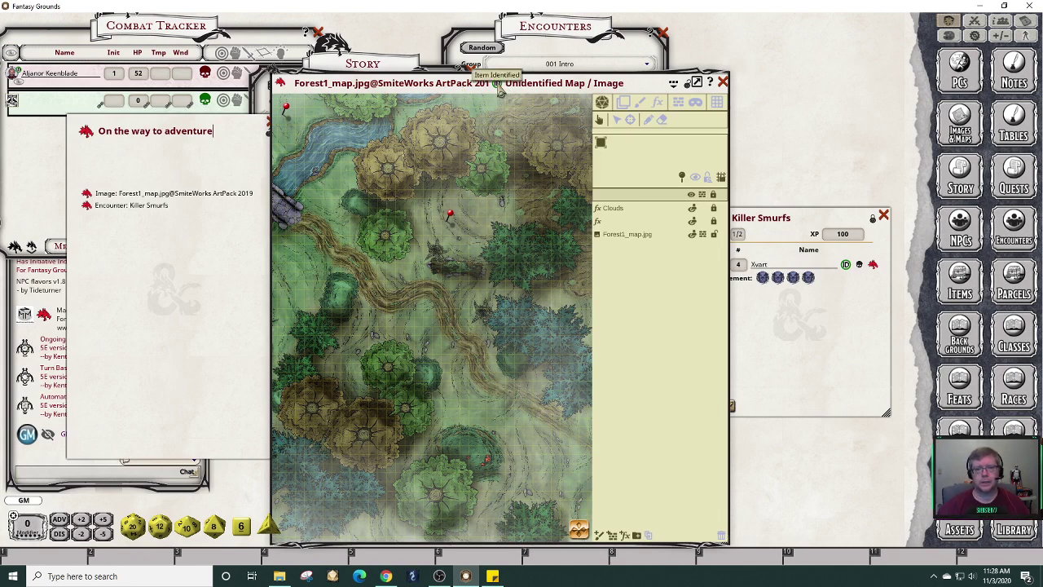
left_click(498, 85)
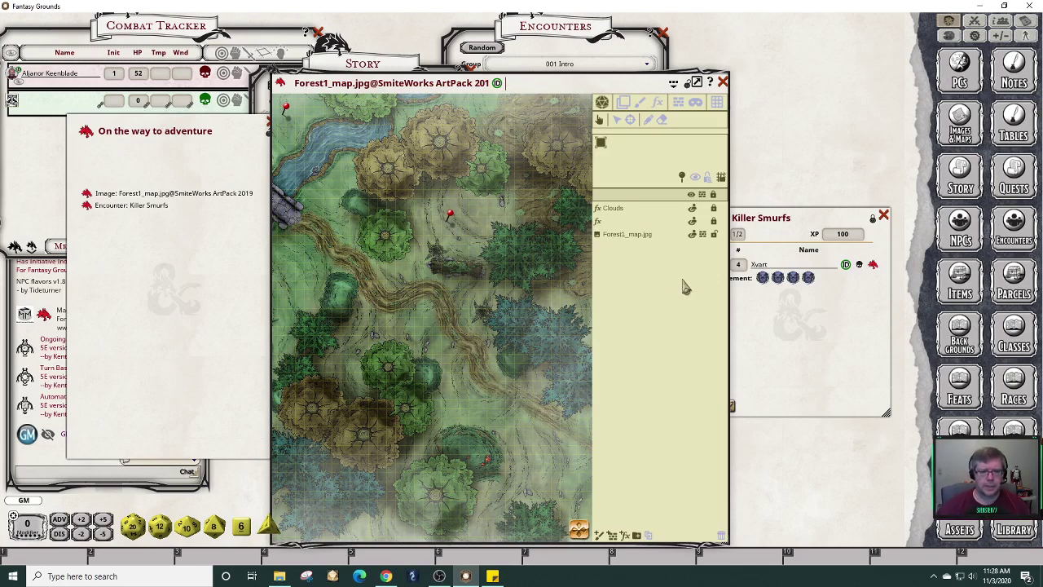
key("shift")
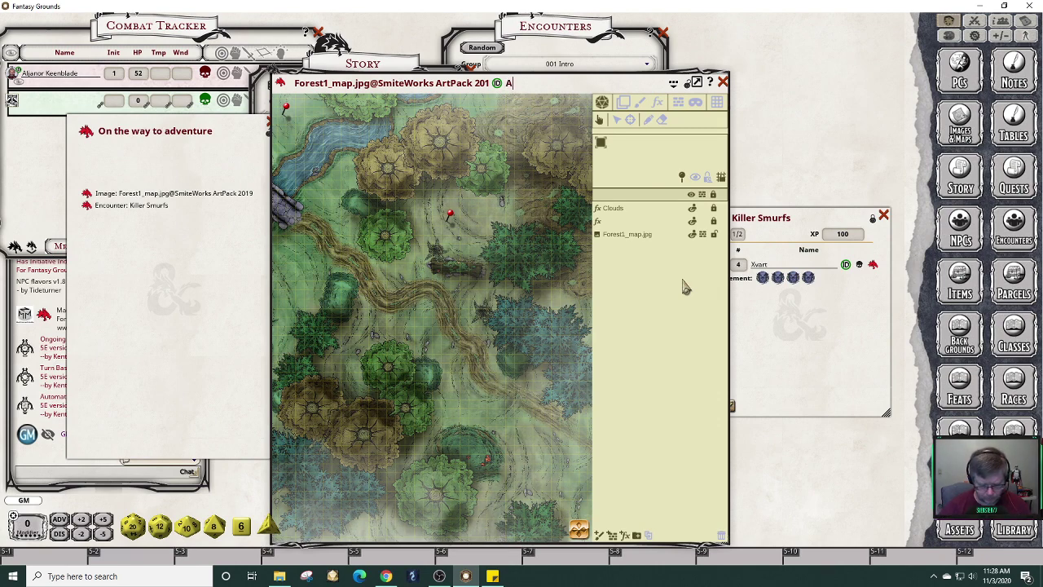
type("ce")
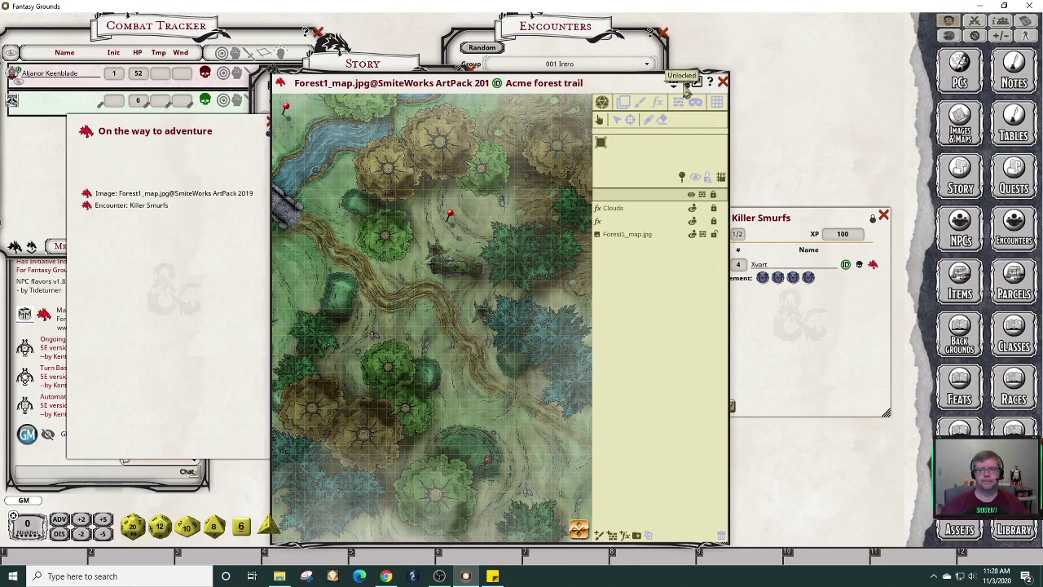
left_click(497, 83)
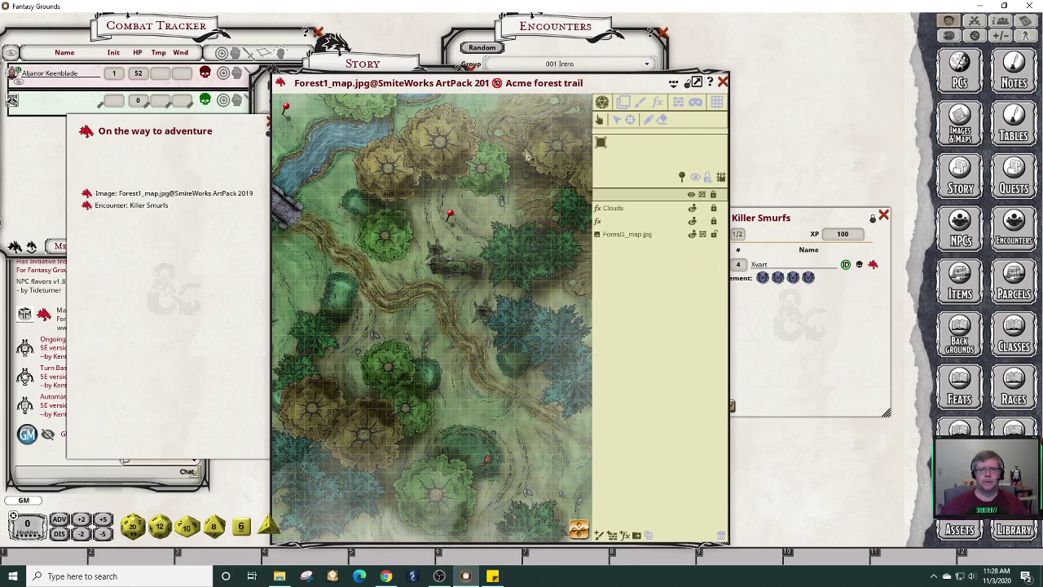
left_click(689, 88)
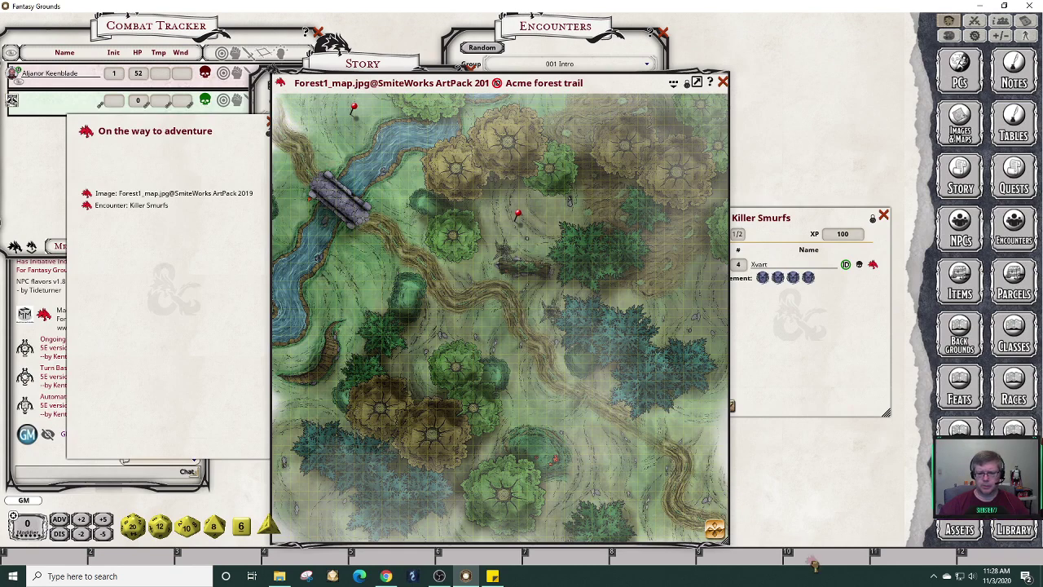
Assign the forest map to hotkey slot 9, and unlock the Killer Smurfs encounter and place it clear of the map.
left_click_drag(735, 561, 737, 561)
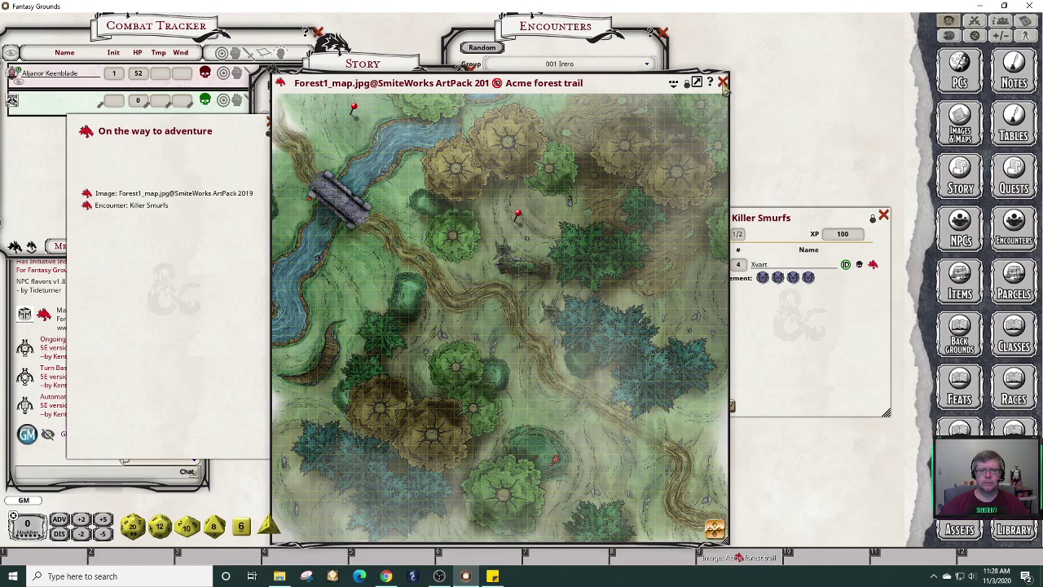
left_click(845, 343)
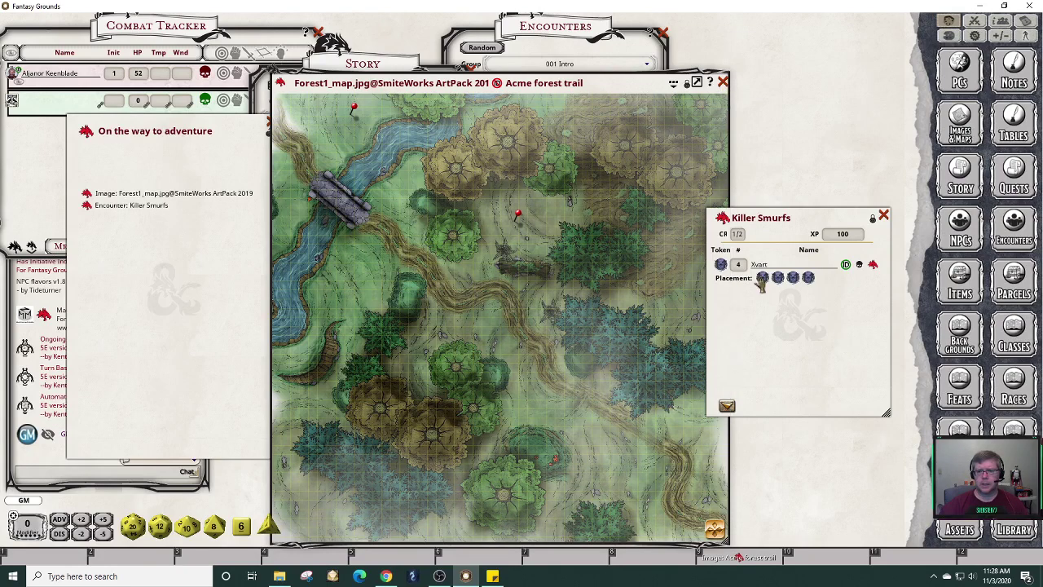
left_click(872, 218)
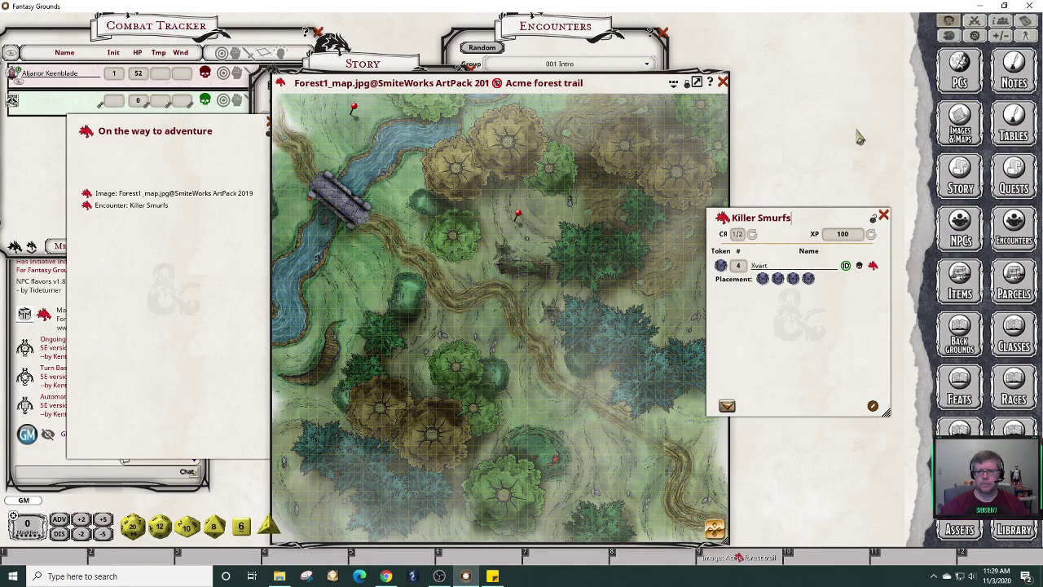
left_click_drag(789, 330, 822, 193)
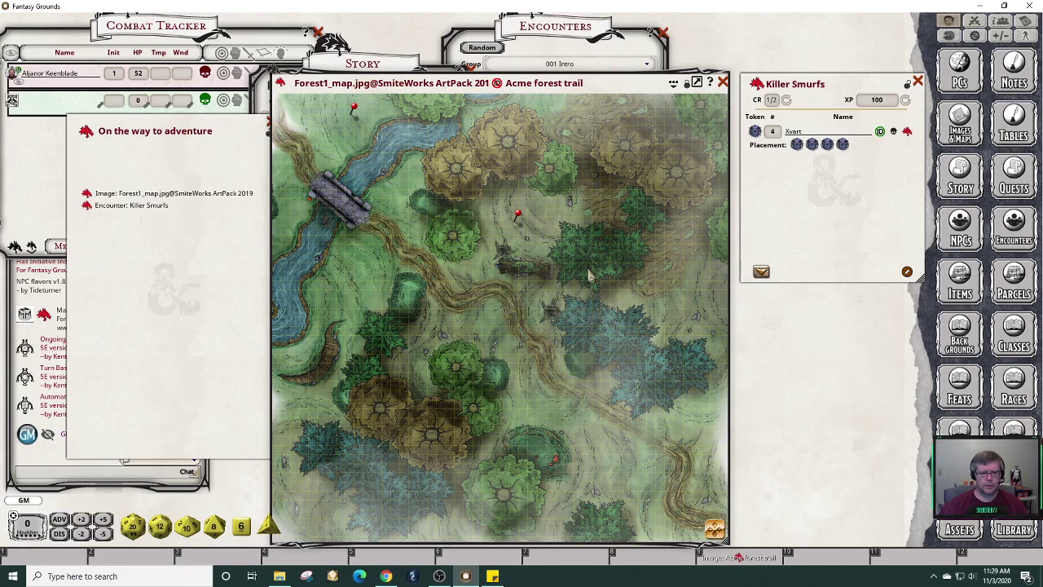
Draw a small square pointer on the trail bend just south of the fallen log, aligned with the map grid.
right_click(503, 301)
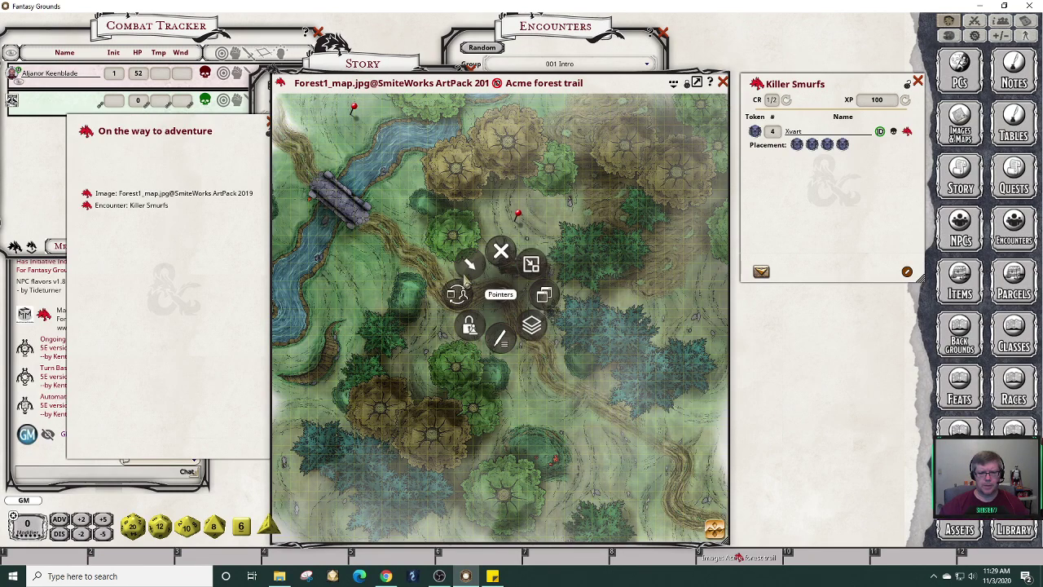
left_click(469, 270)
left_click(435, 244)
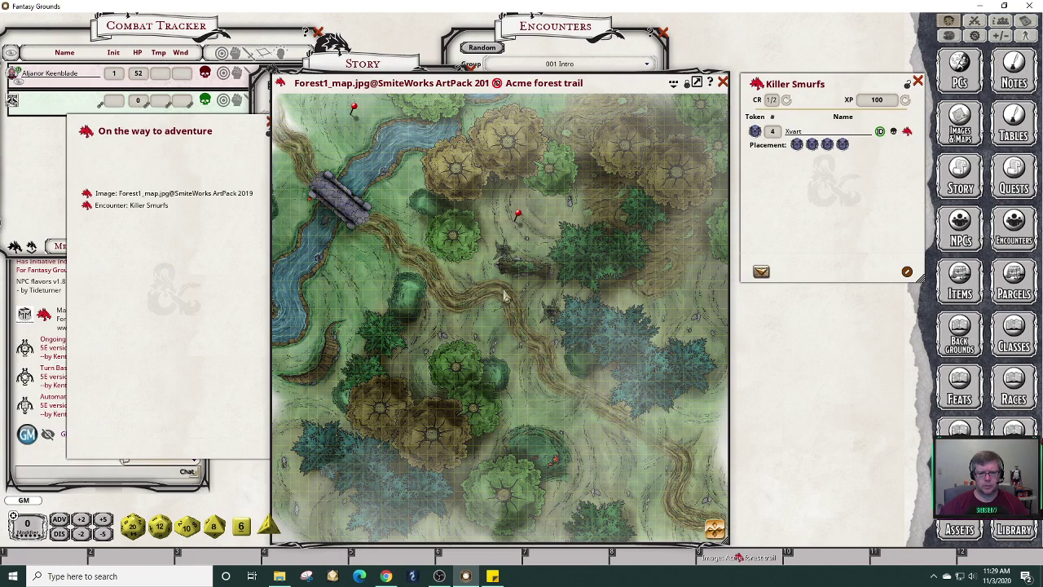
left_click_drag(503, 301, 519, 313)
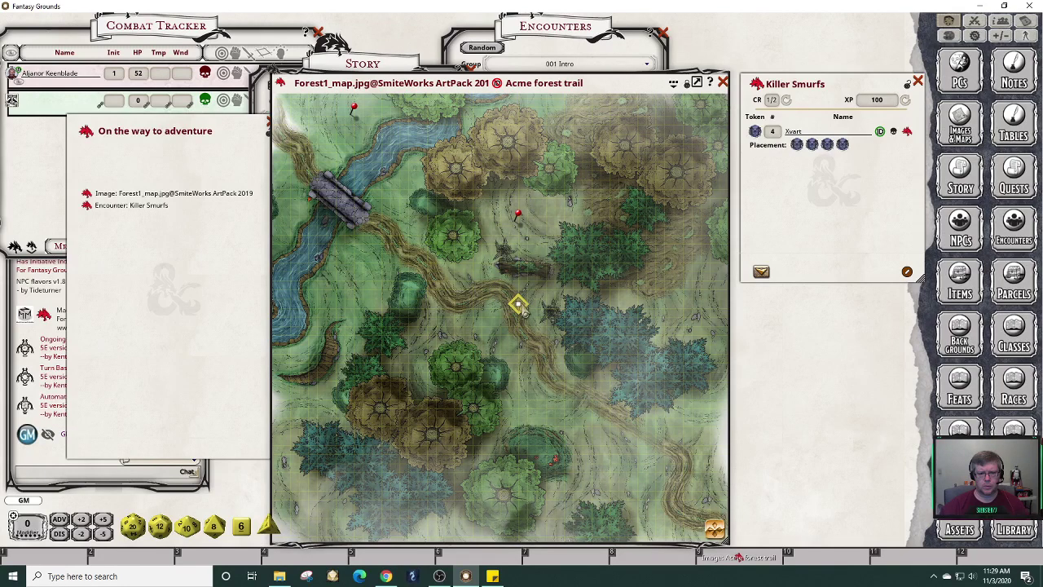
scroll(526, 314, "down", 1)
scroll(521, 312, "up", 1)
left_click_drag(524, 315, 522, 317)
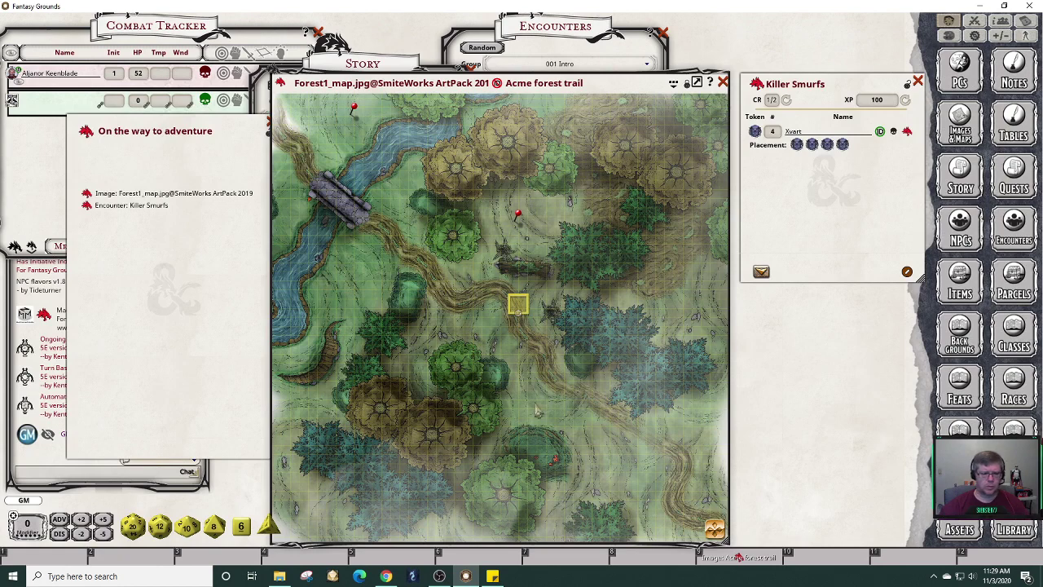
Close the "On the way to adventure" story, and roll 4d8 in the chat.
left_click(208, 281)
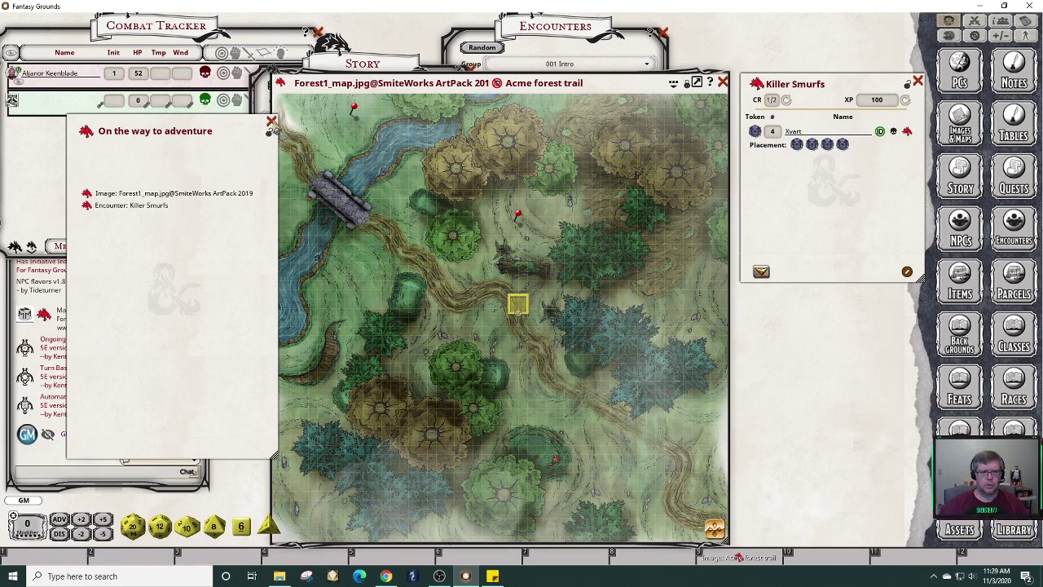
left_click(271, 123)
left_click_drag(213, 525, 251, 435)
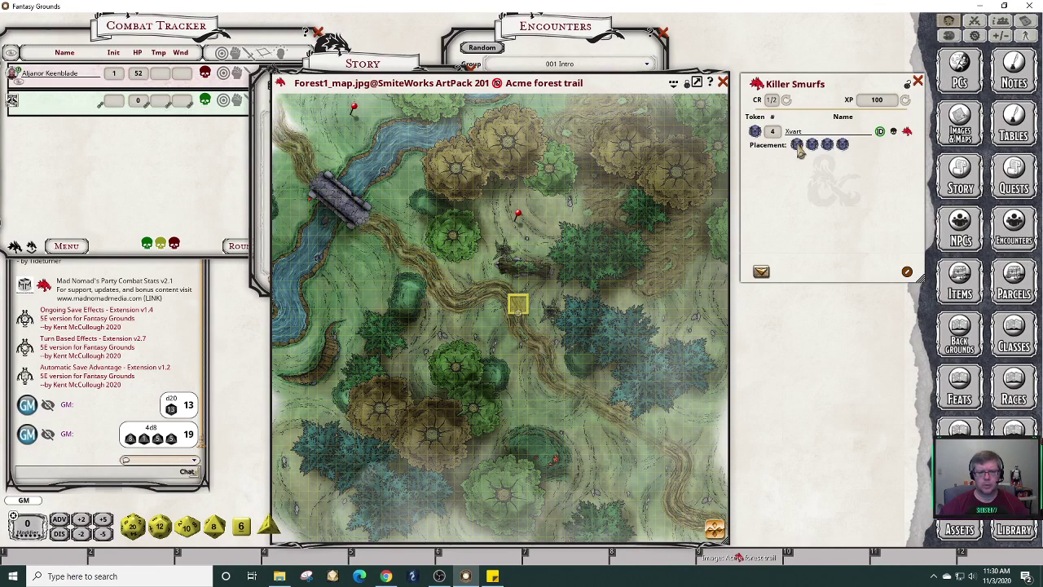
Place the four Xvart tokens on the forest map, two just south of the fallen log and two on the trail below the yellow square.
left_click_drag(800, 152, 487, 281)
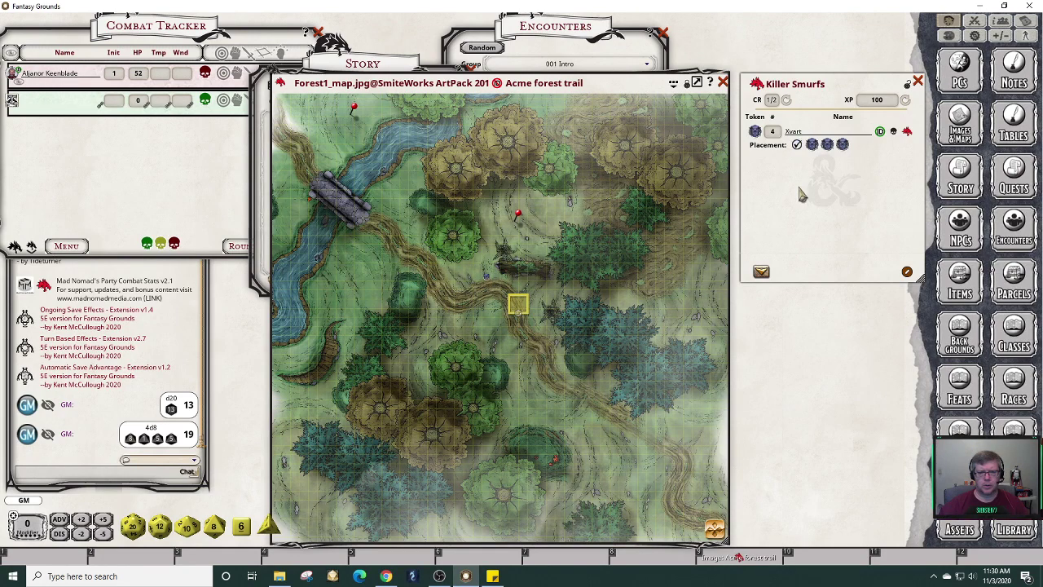
left_click_drag(812, 145, 514, 275)
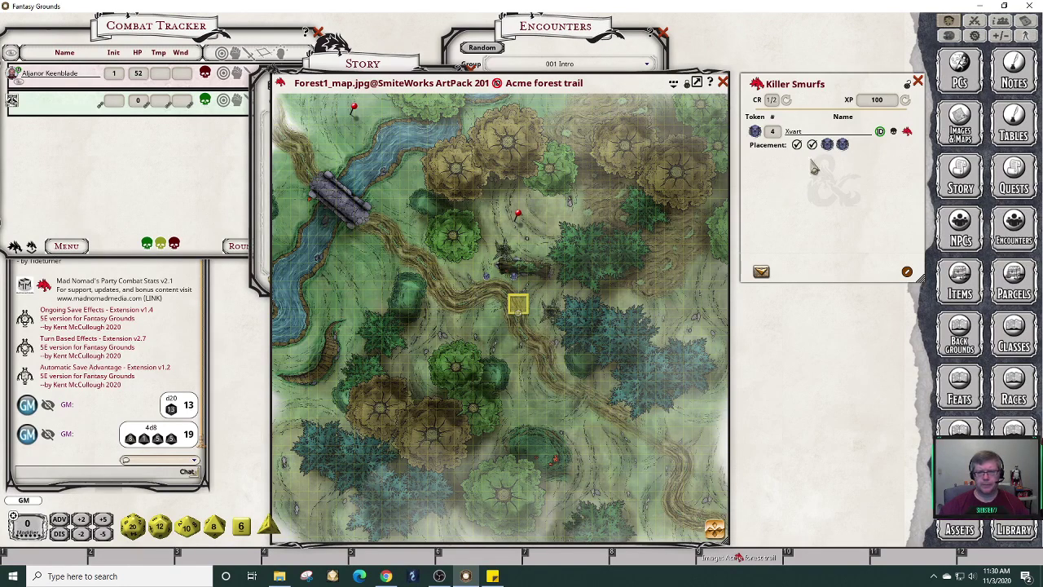
left_click_drag(827, 146, 512, 334)
left_click_drag(843, 144, 513, 334)
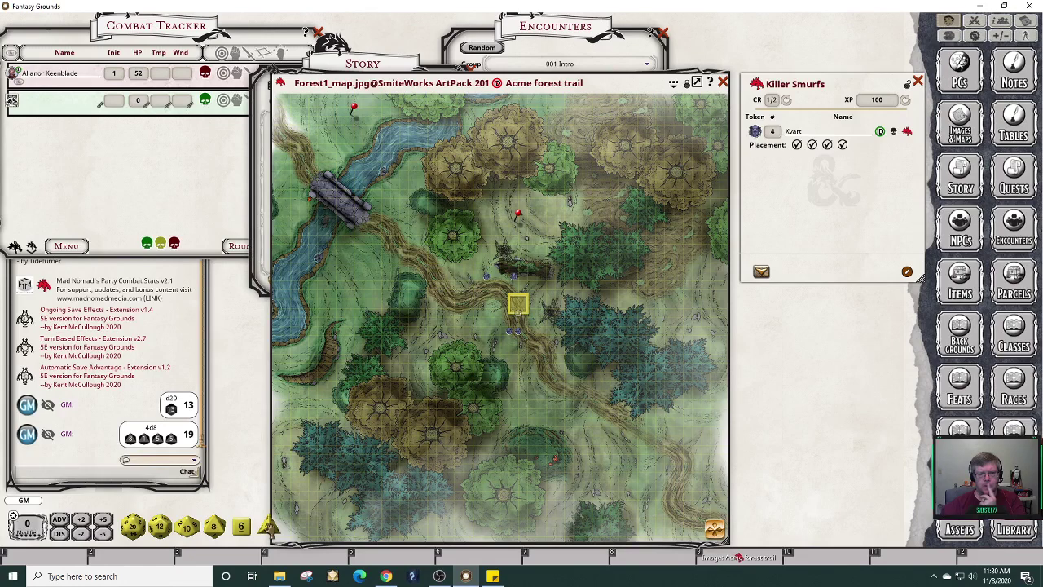
Roll 3d4 in the chat directly and from a temporary hotkey in slot 2, clearing that slot at the end.
left_click_drag(269, 525, 291, 464)
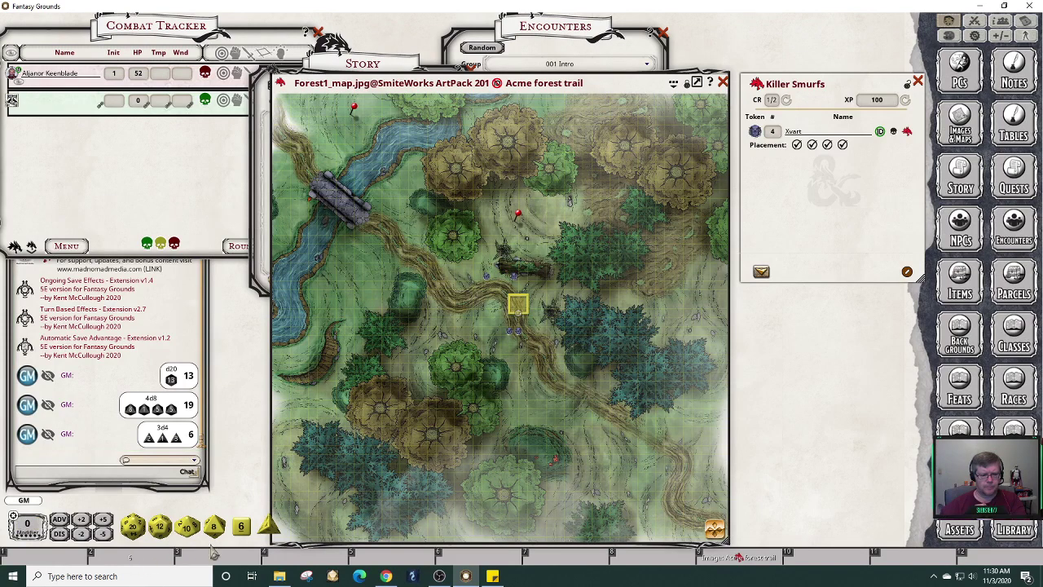
left_click_drag(271, 528, 96, 559)
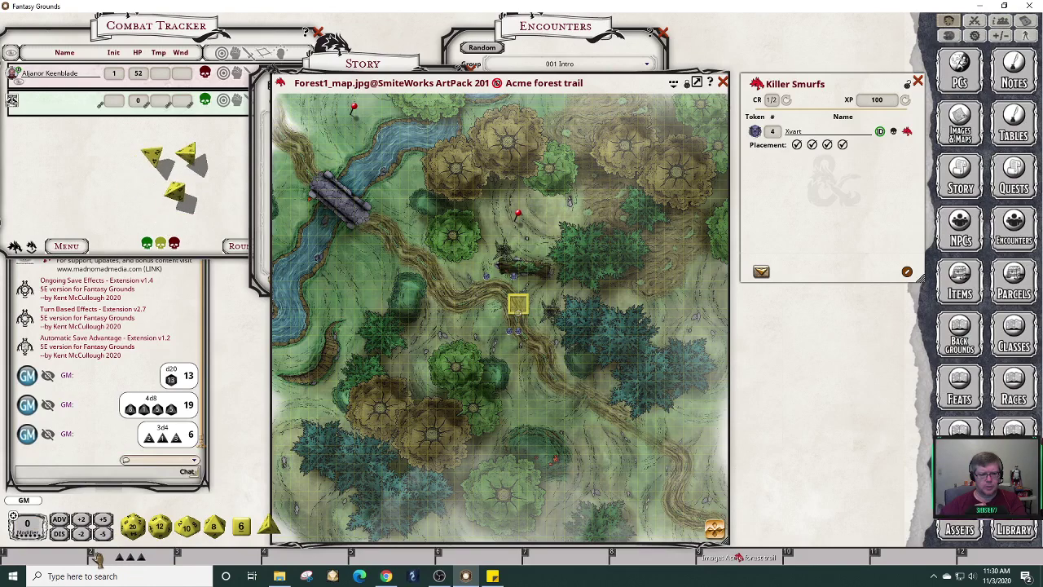
left_click(98, 560)
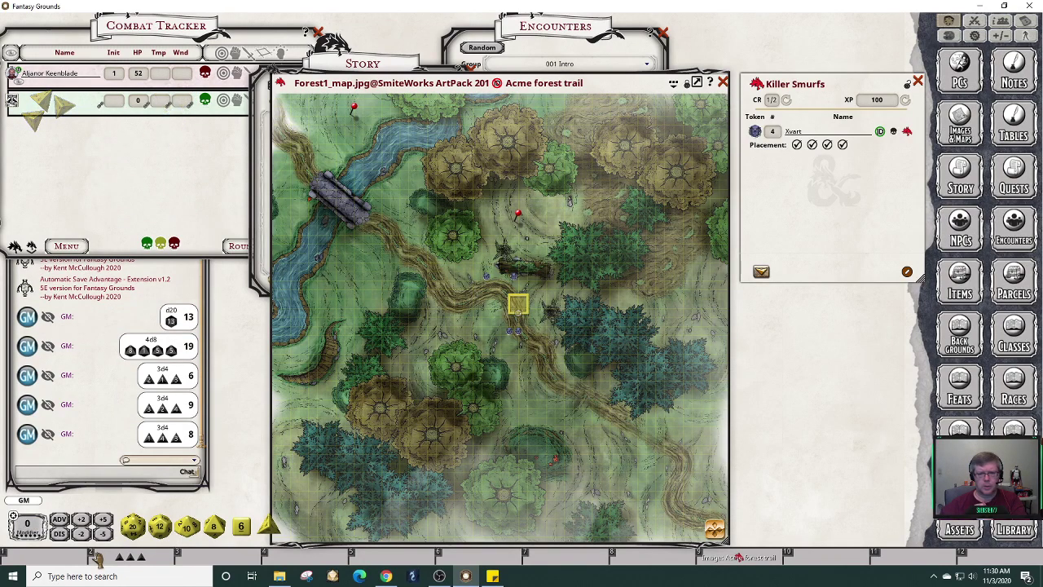
left_click(99, 560)
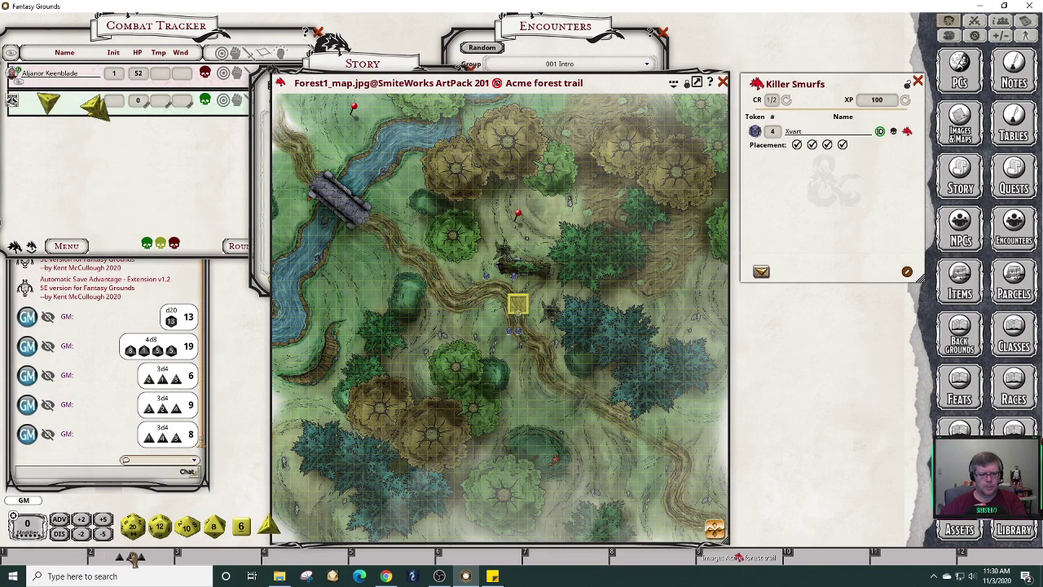
right_click(134, 559)
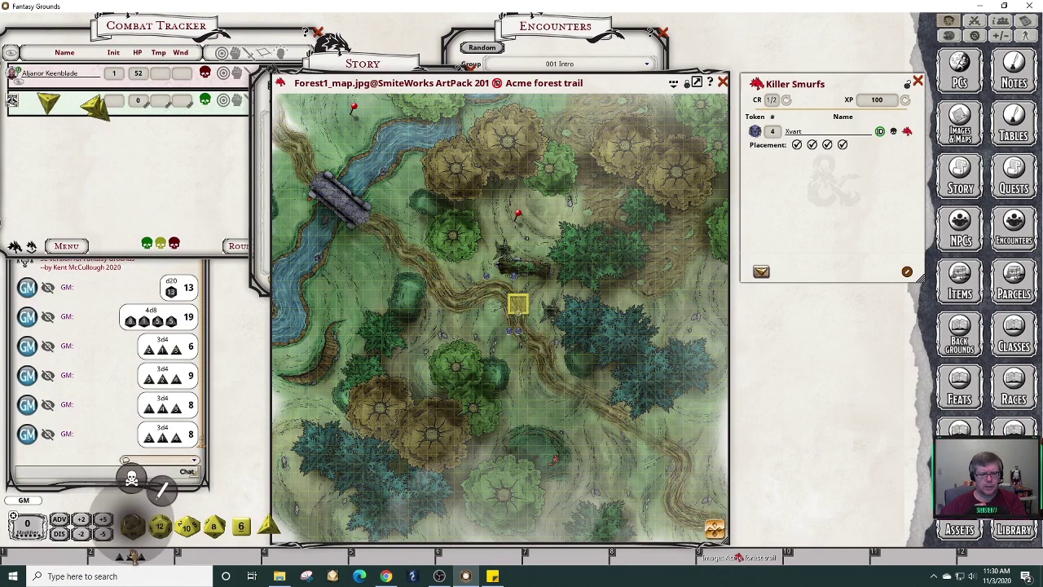
left_click(135, 482)
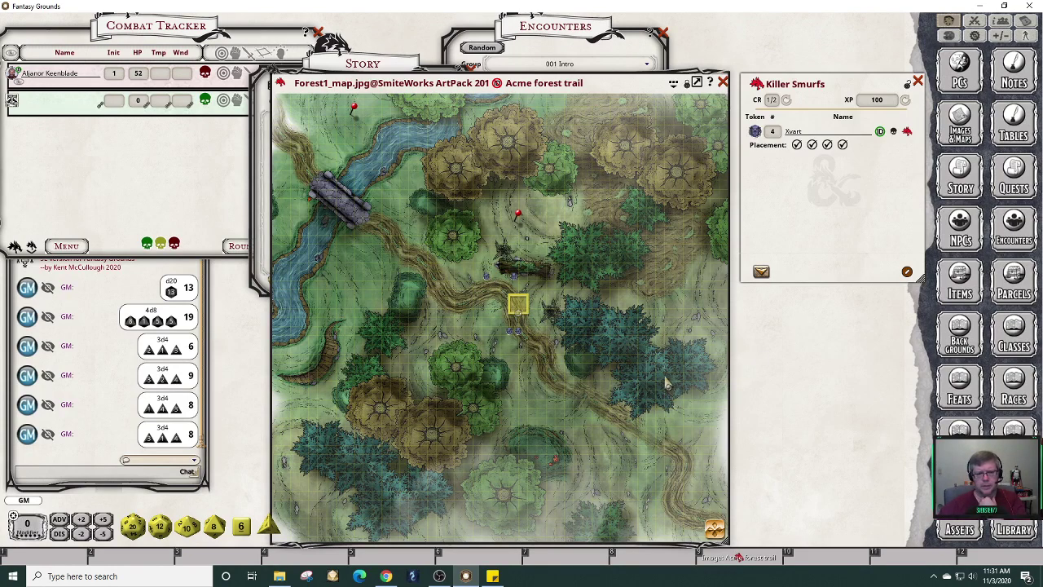
Move the two Xvart tokens by the fallen log, one onto the green tree to its northwest and one to the brown tree's southeast edge.
scroll(599, 340, "up", 5)
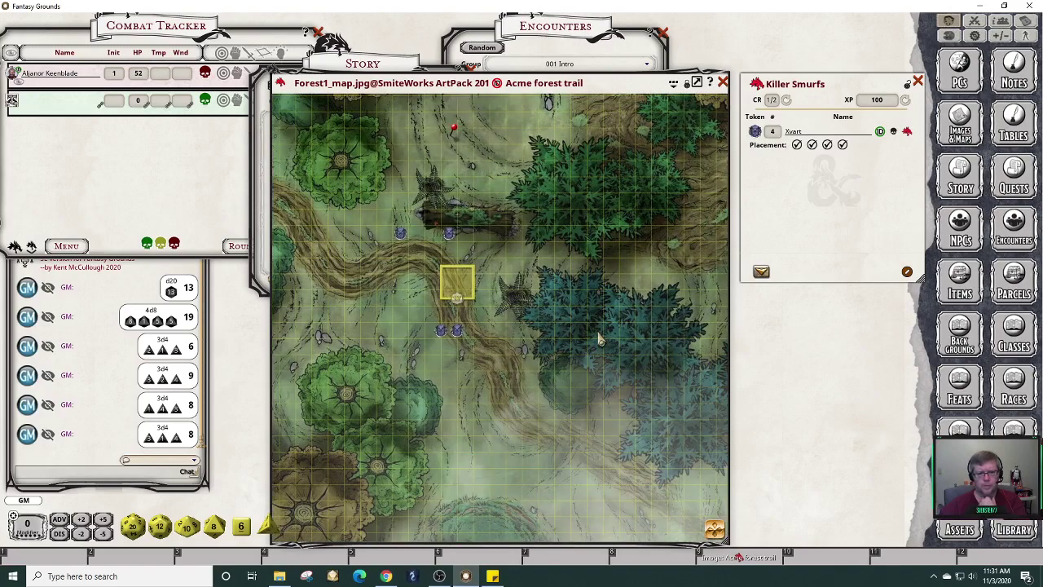
scroll(599, 340, "up", 3)
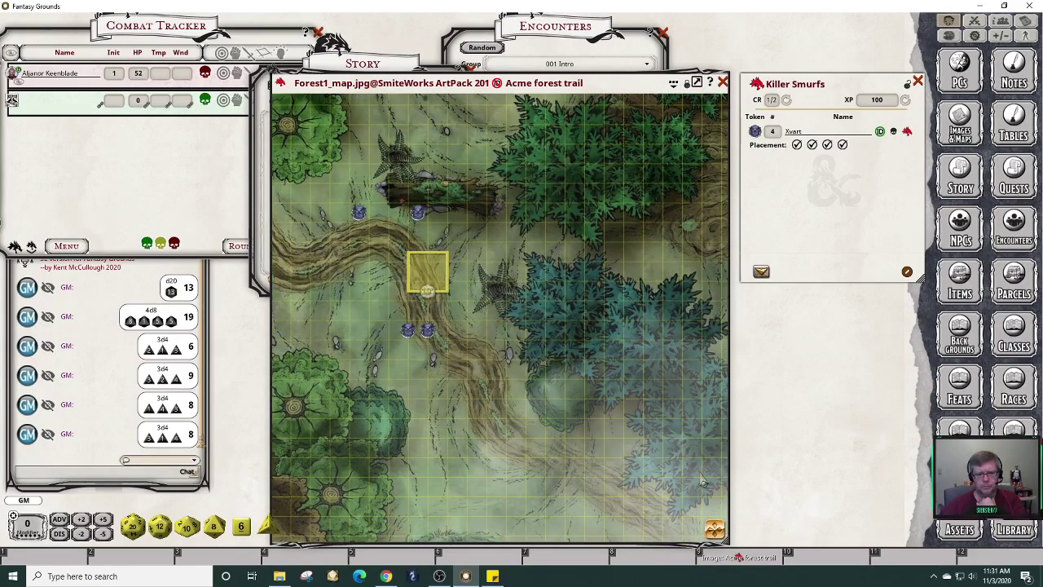
left_click_drag(714, 529, 701, 516)
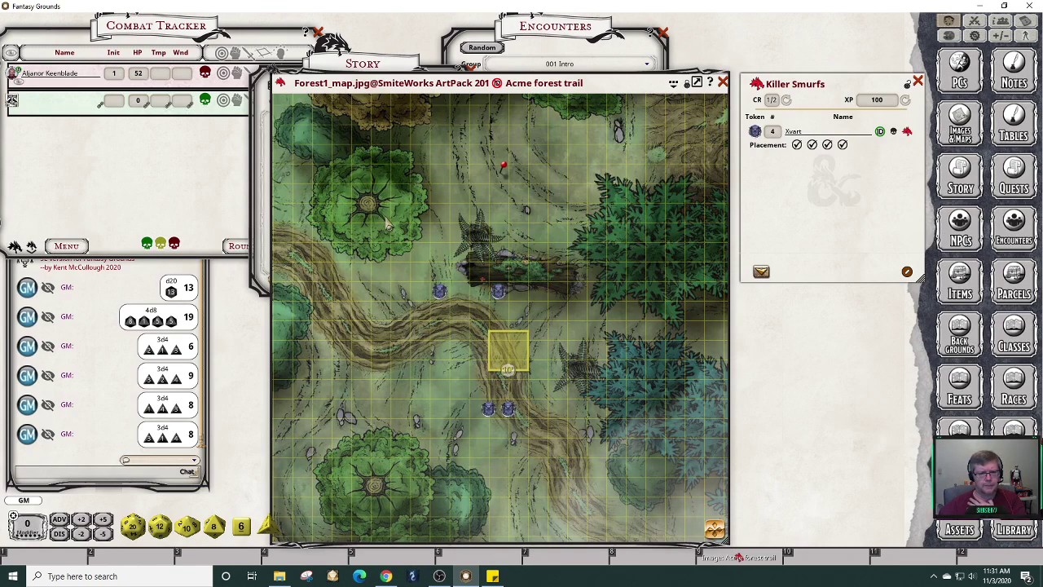
left_click_drag(439, 291, 381, 193)
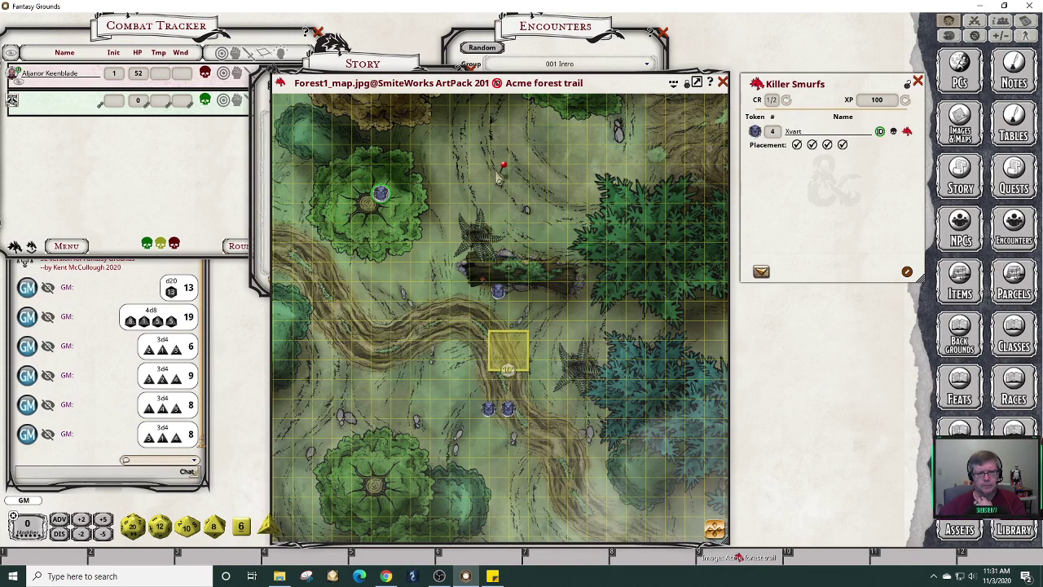
left_click_drag(498, 292, 499, 155)
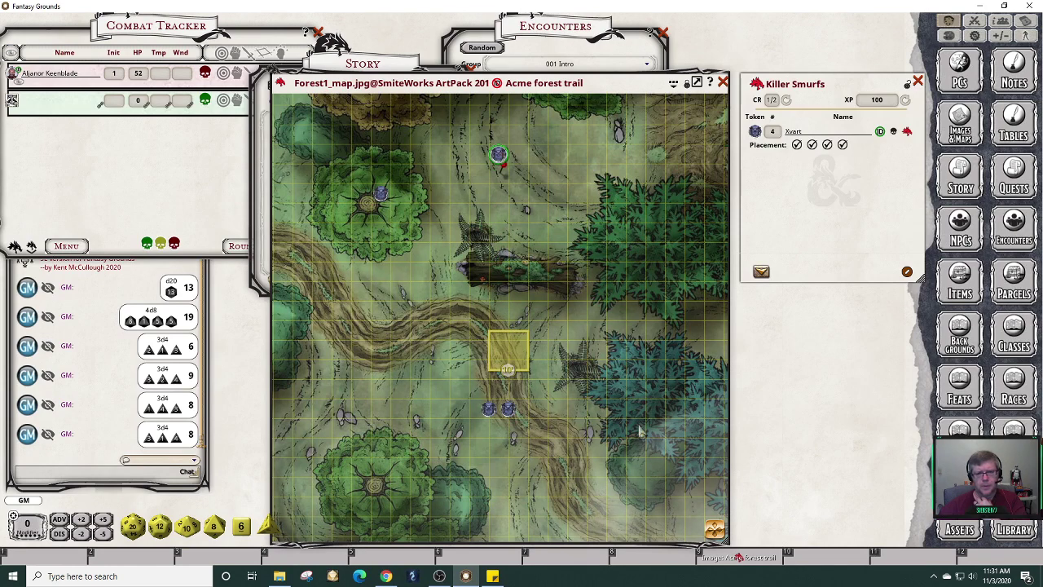
left_click_drag(705, 476, 710, 505)
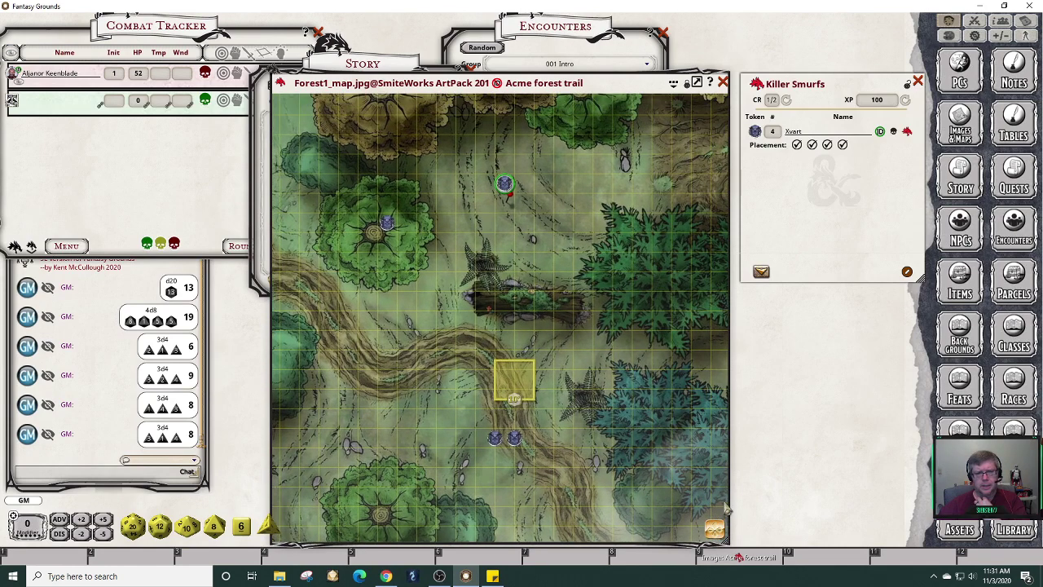
left_click_drag(654, 407, 621, 437)
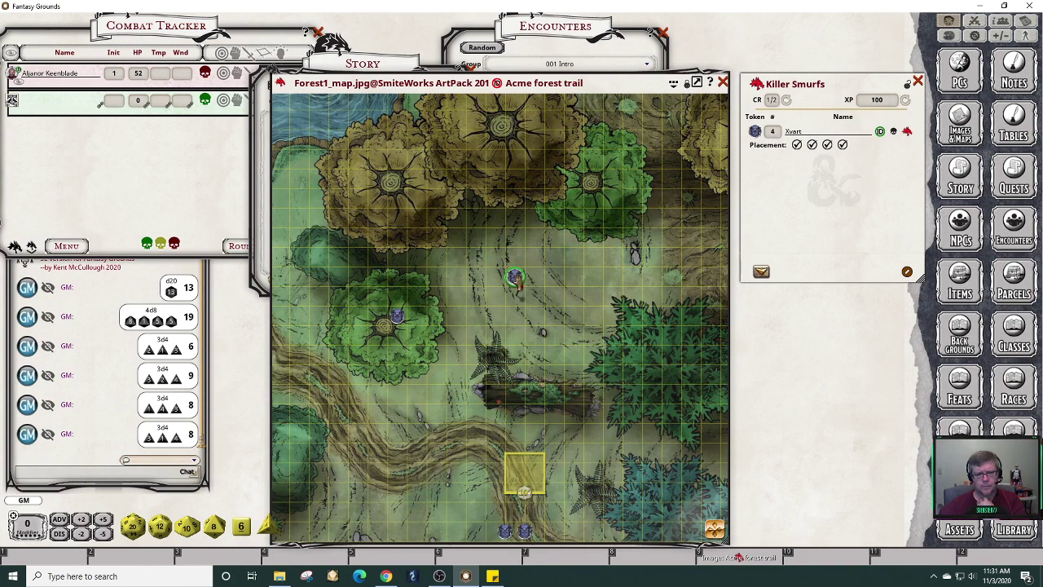
left_click_drag(516, 279, 437, 238)
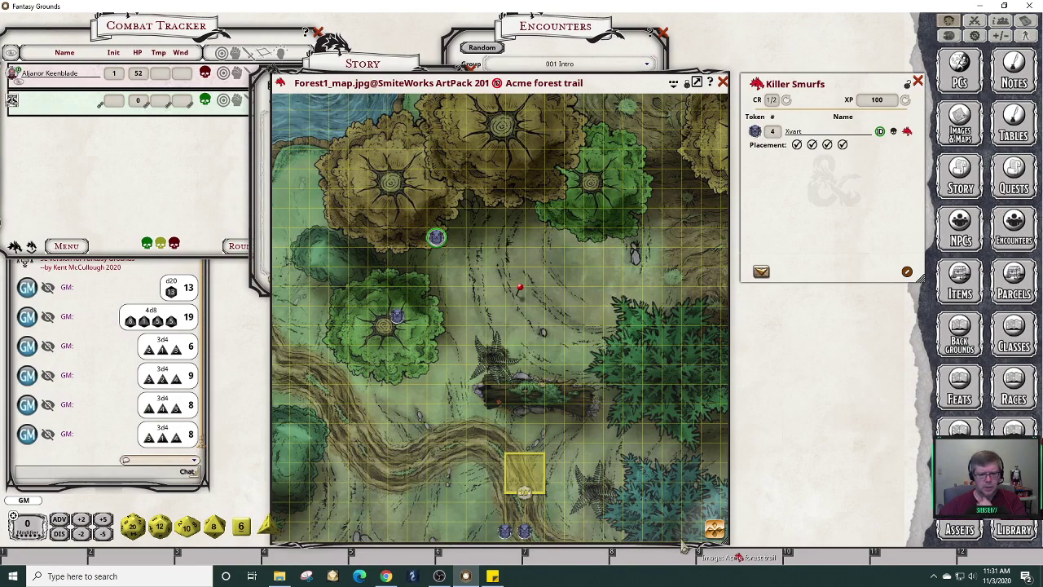
Move the two Xvart tokens from the trail to the southeastern edge of the green tree cluster southwest of the yellow square.
left_click_drag(717, 529, 726, 570)
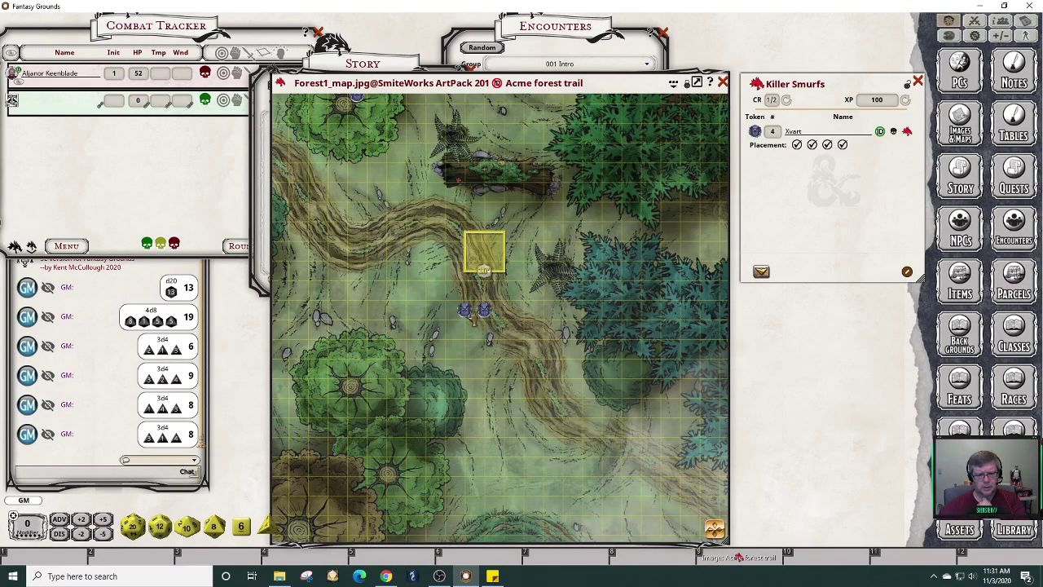
left_click_drag(468, 313, 457, 434)
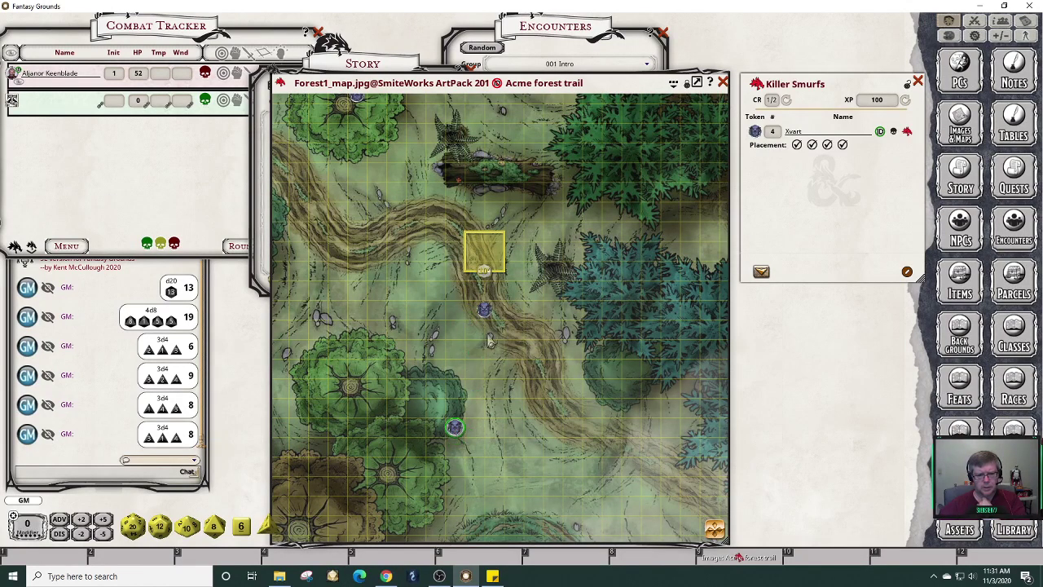
left_click_drag(483, 312, 435, 446)
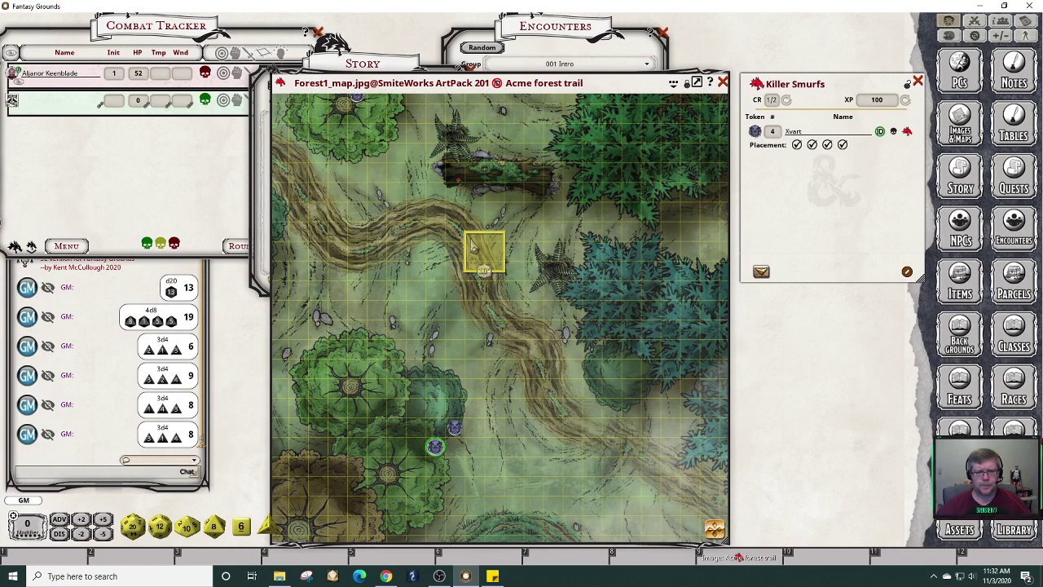
Remove the yellow square pointer drawn over the trail on the forest map.
right_click(484, 255)
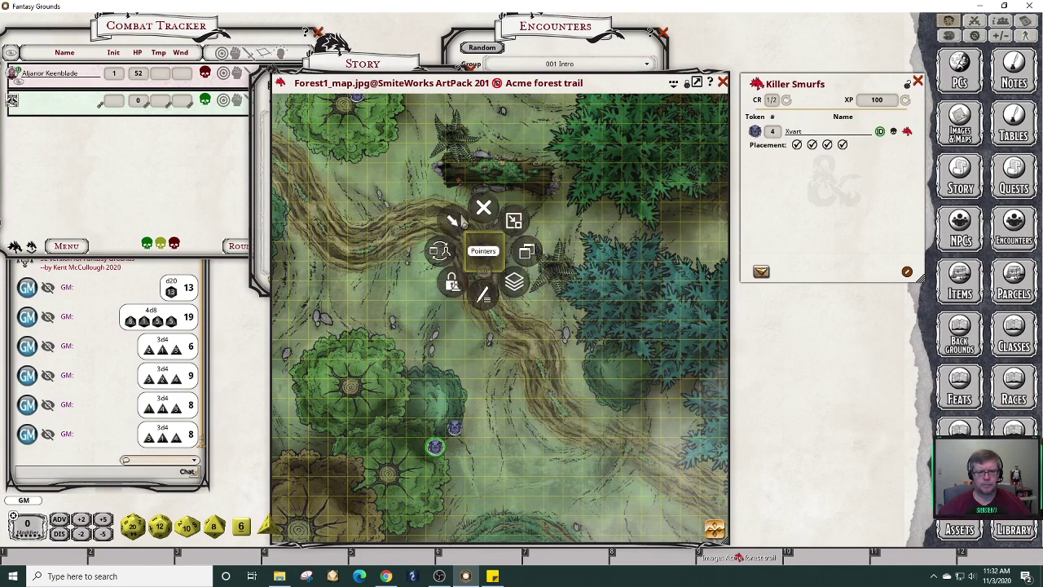
mouse_move(453, 222)
left_click(504, 227)
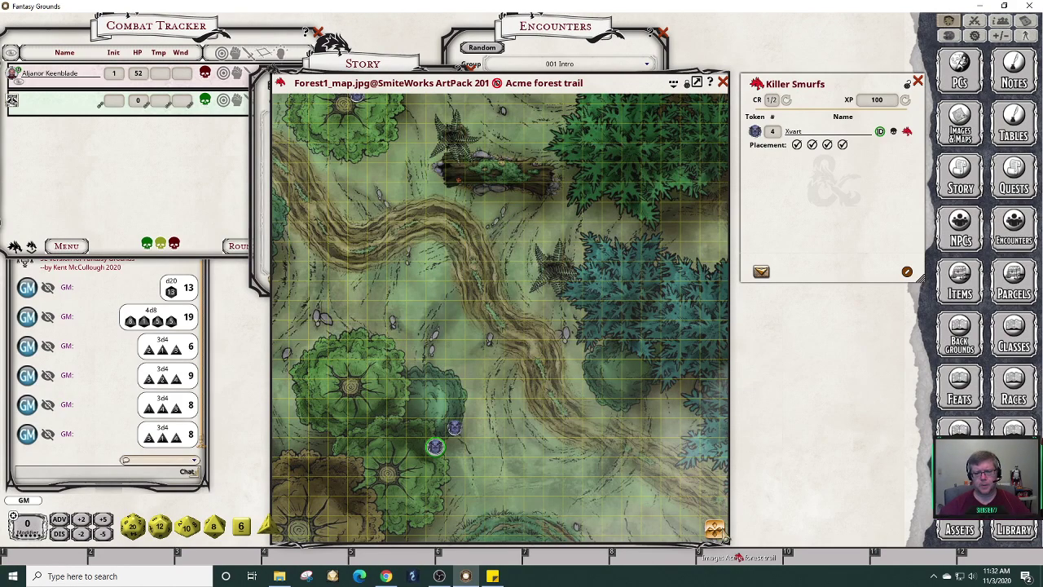
Unlock the Acme forest trail map and turn on its token line-of-sight view.
left_click_drag(716, 528, 685, 488)
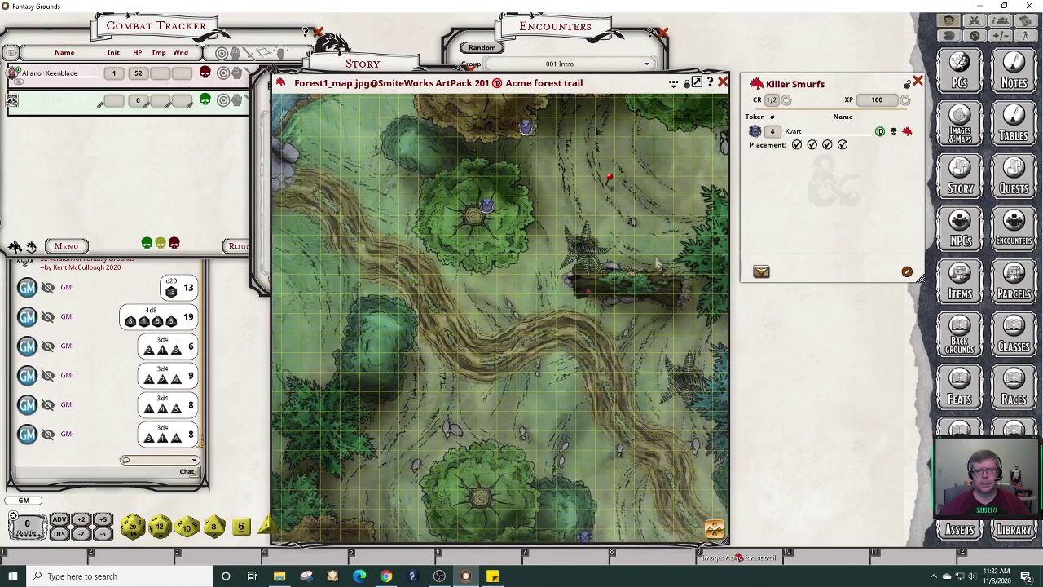
left_click(687, 85)
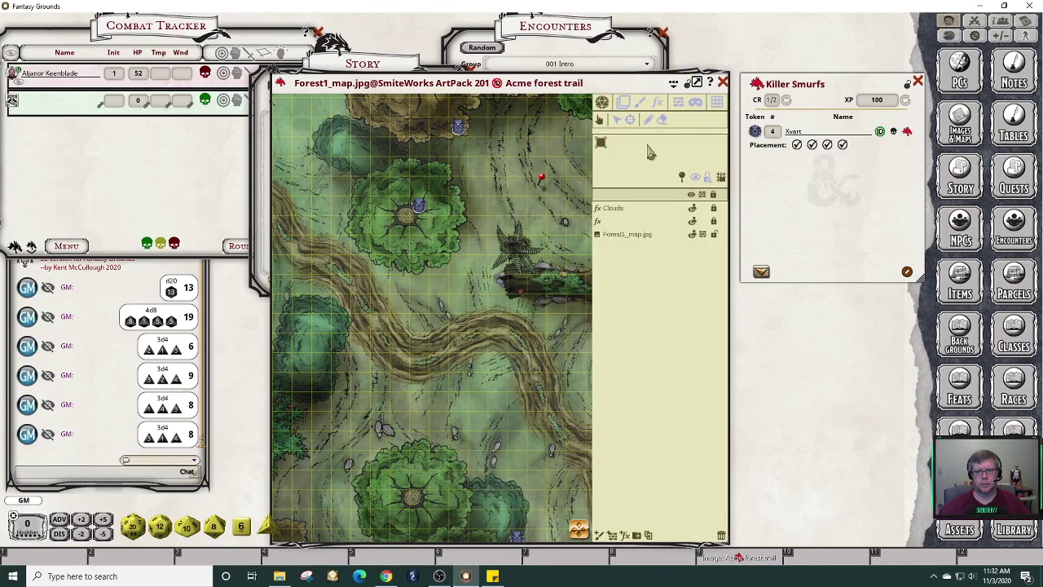
left_click(691, 176)
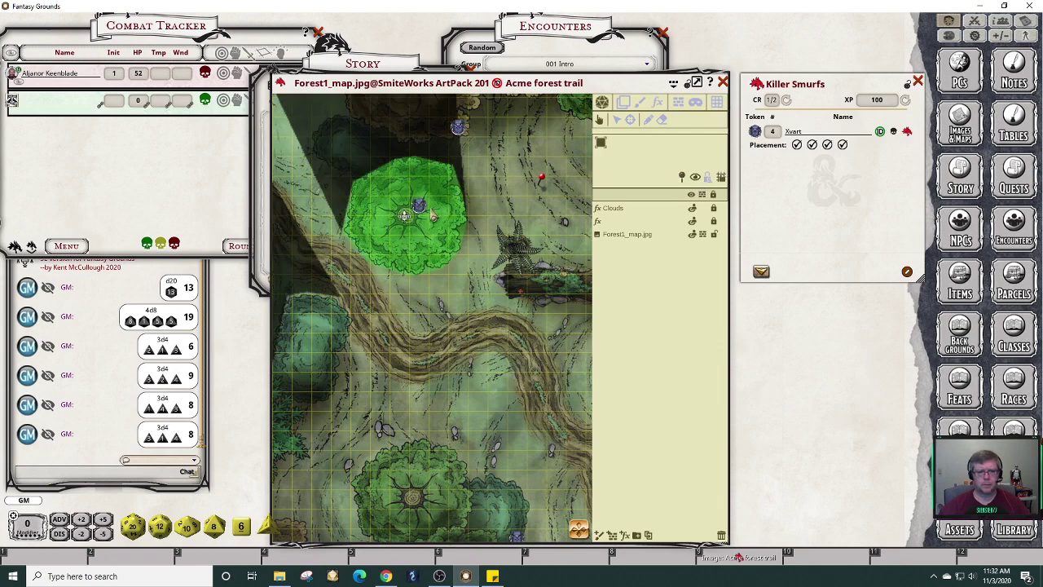
Select each of the four Xvart tokens around the trees in turn and examine what each one can see.
left_click(422, 208)
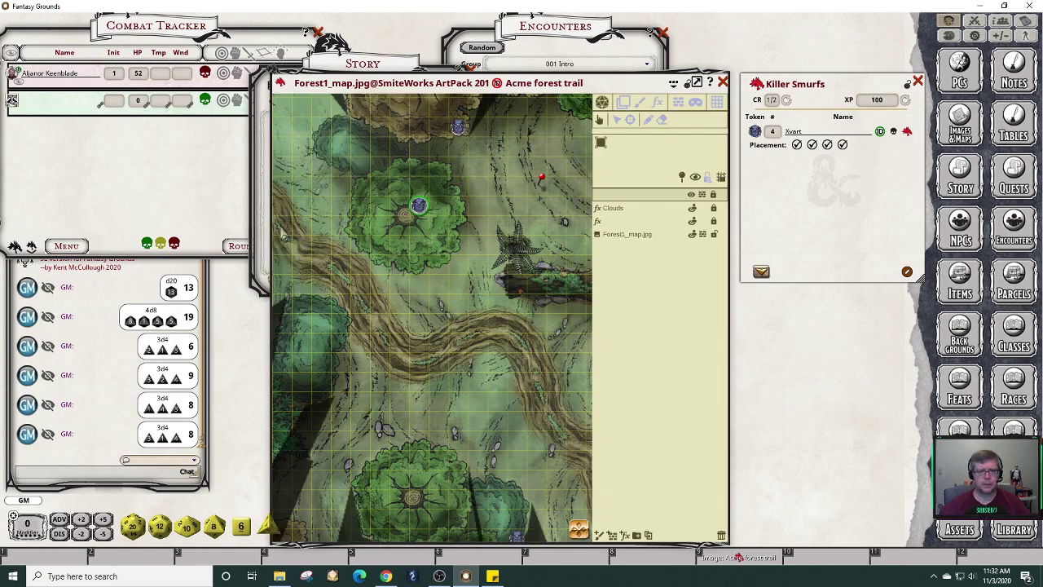
left_click(459, 128)
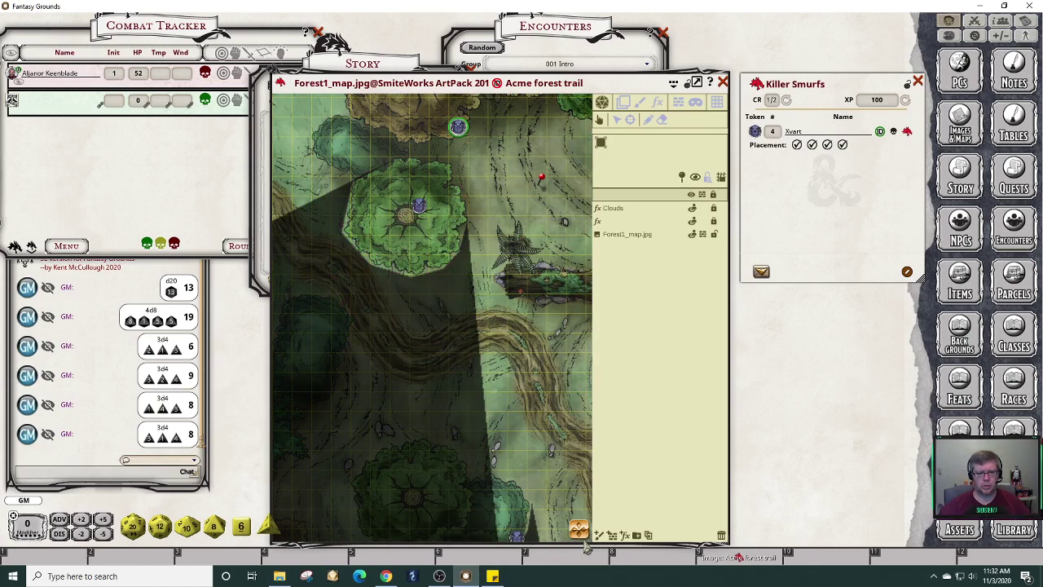
left_click_drag(511, 538, 483, 391)
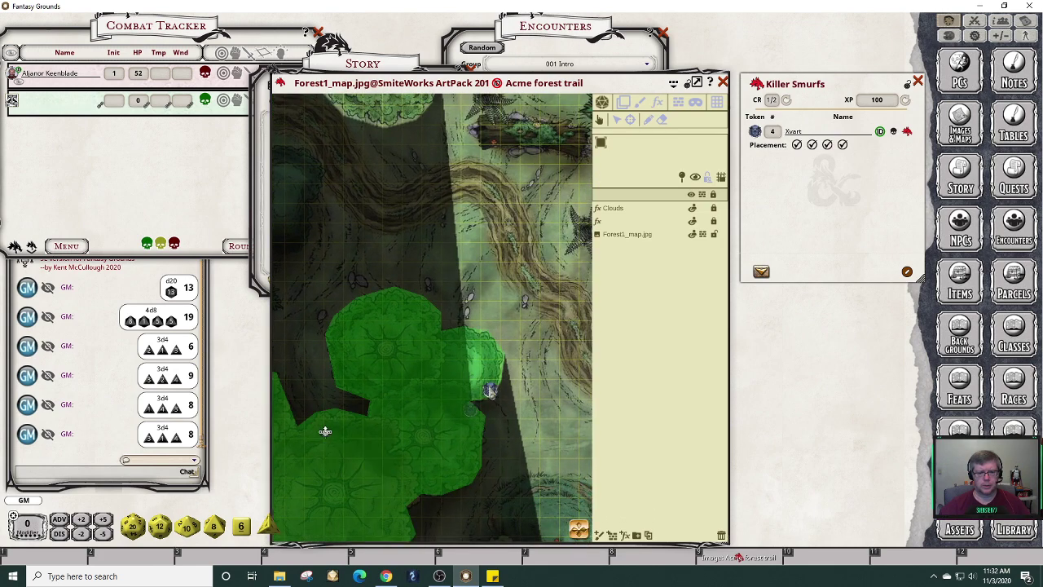
left_click(492, 392)
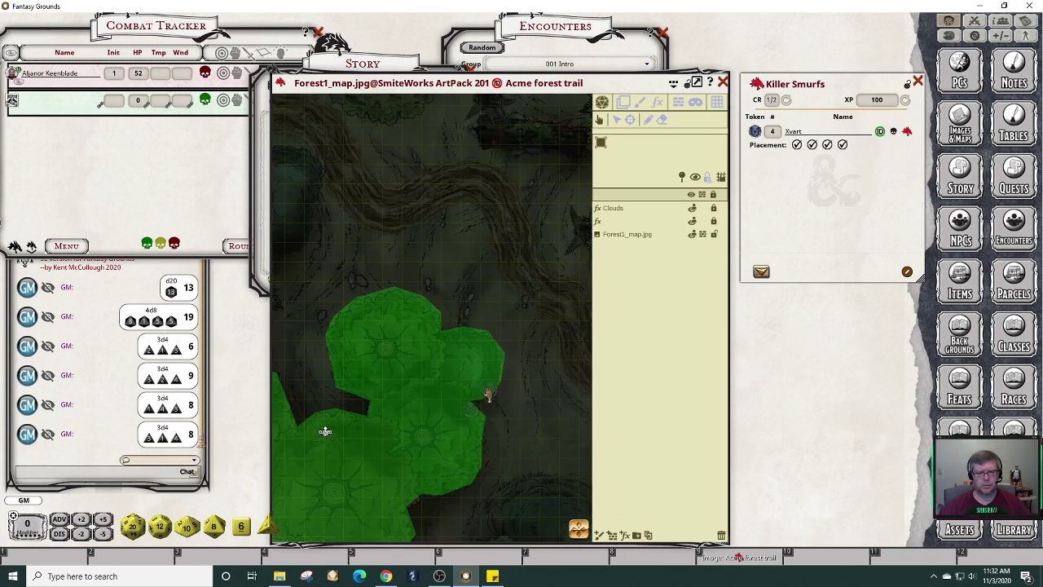
left_click(471, 410)
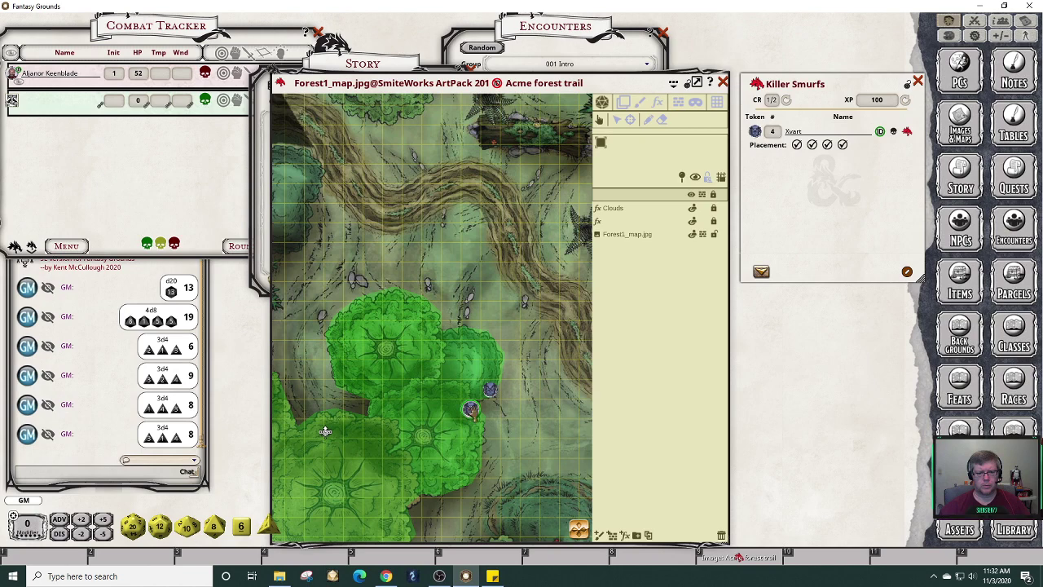
left_click(489, 411)
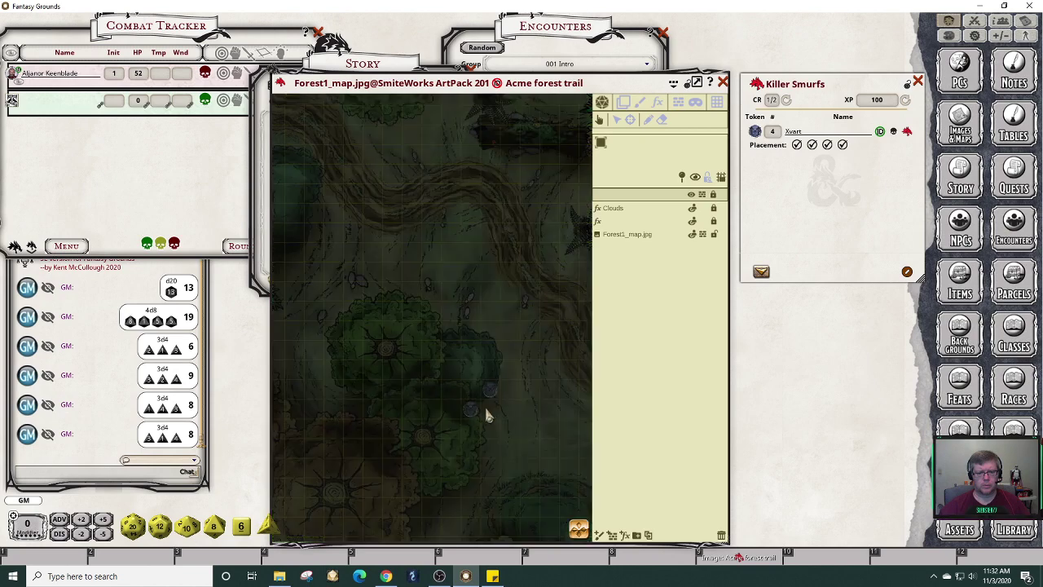
left_click(476, 413)
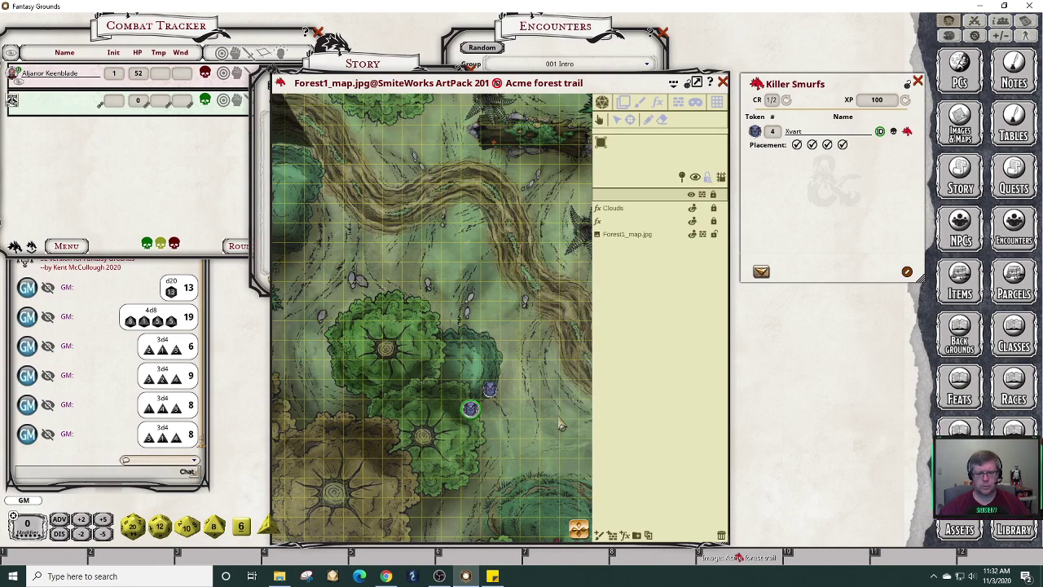
key("Right")
key("Left")
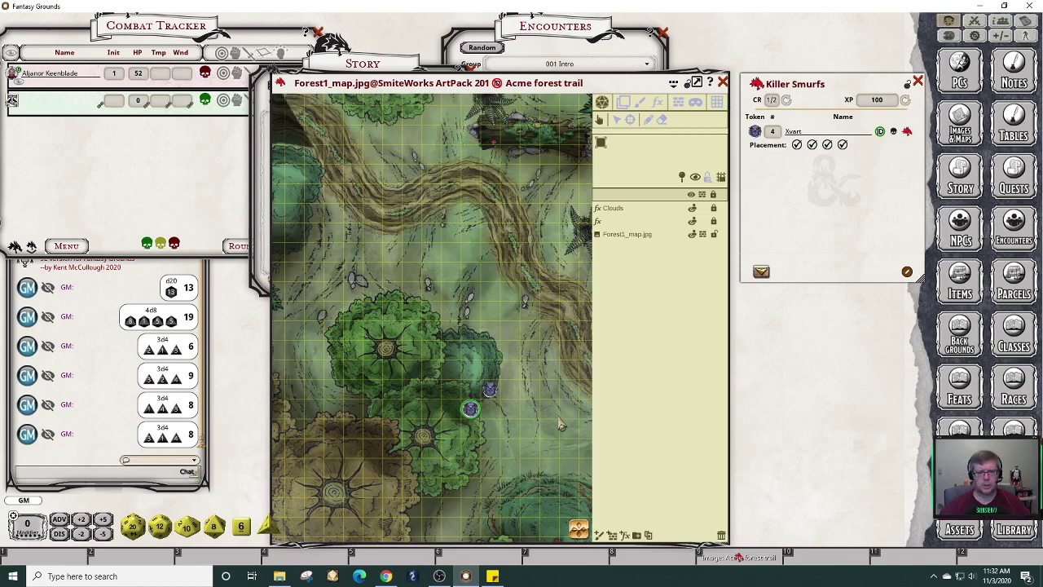
left_click(560, 423)
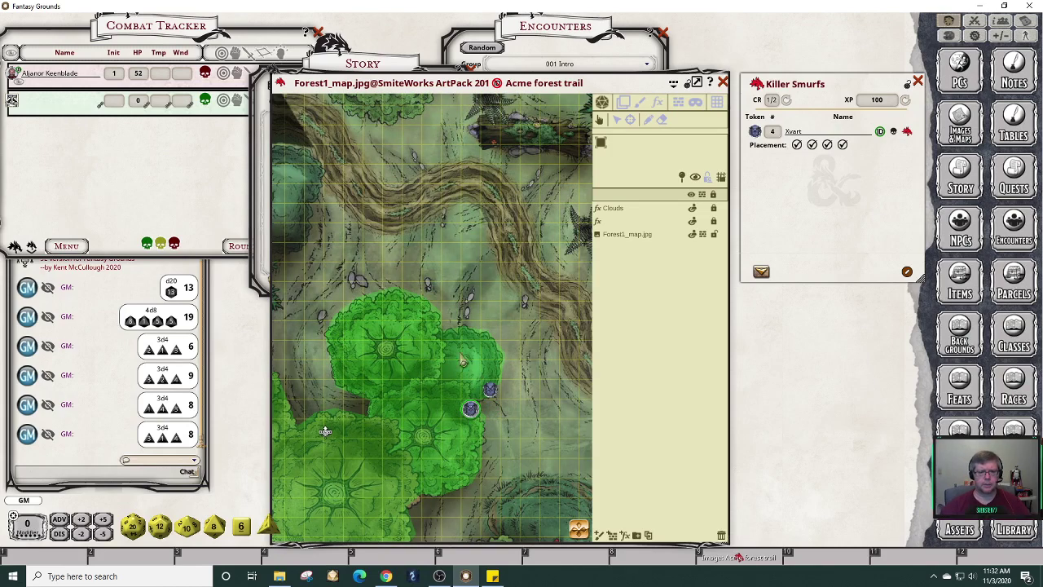
left_click(490, 390)
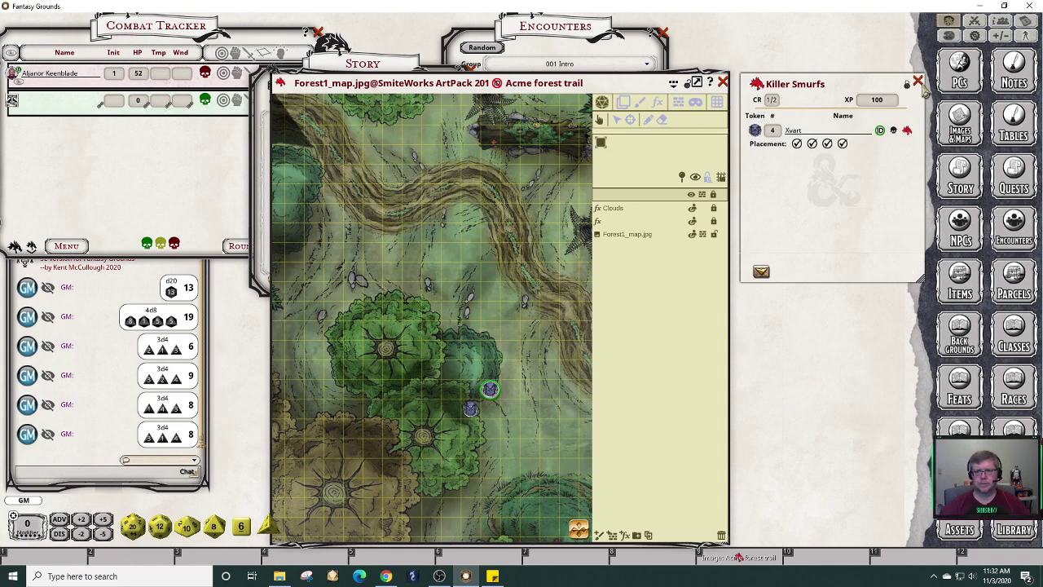
Close the Killer Smurfs encounter and lock the forest trail map.
left_click(918, 83)
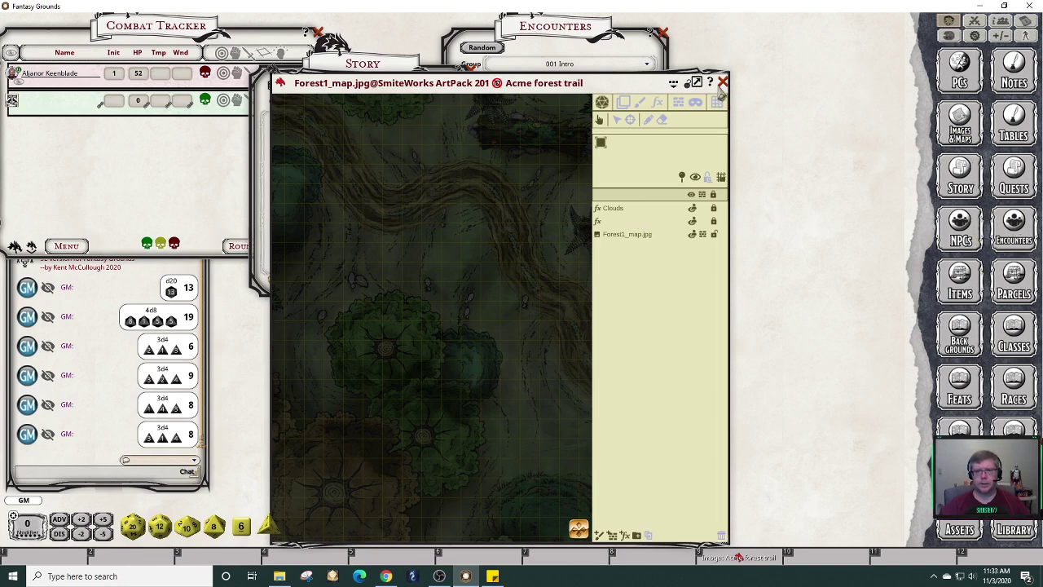
left_click(689, 87)
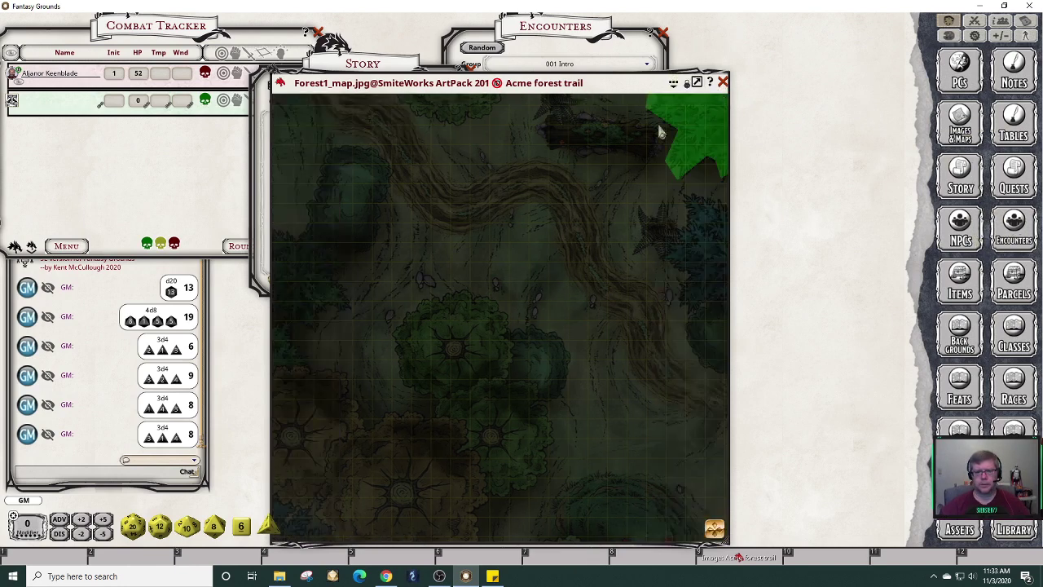
scroll(562, 271, "up", 2)
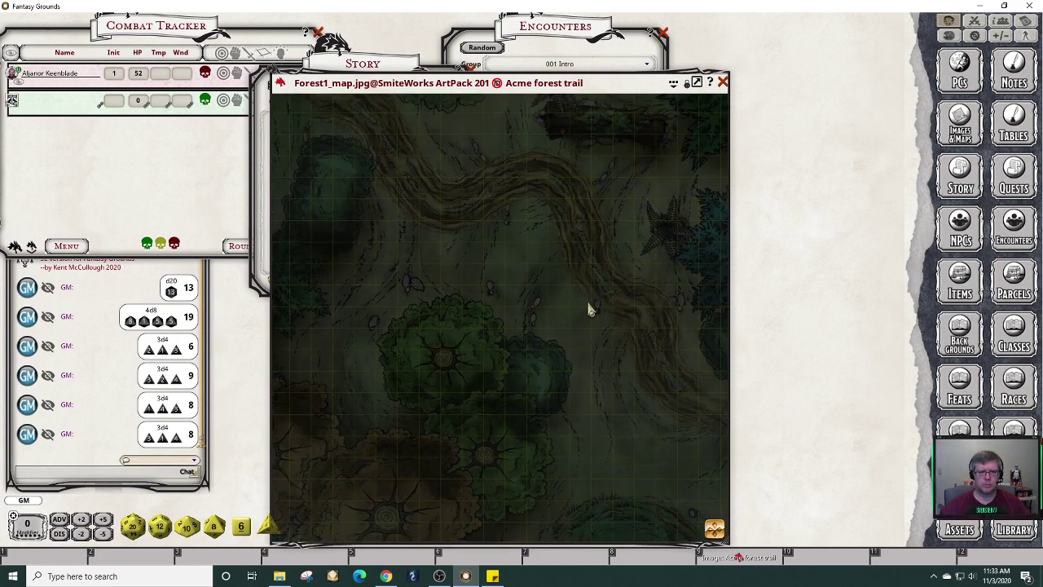
scroll(591, 309, "down", 2)
left_click_drag(720, 532, 704, 498)
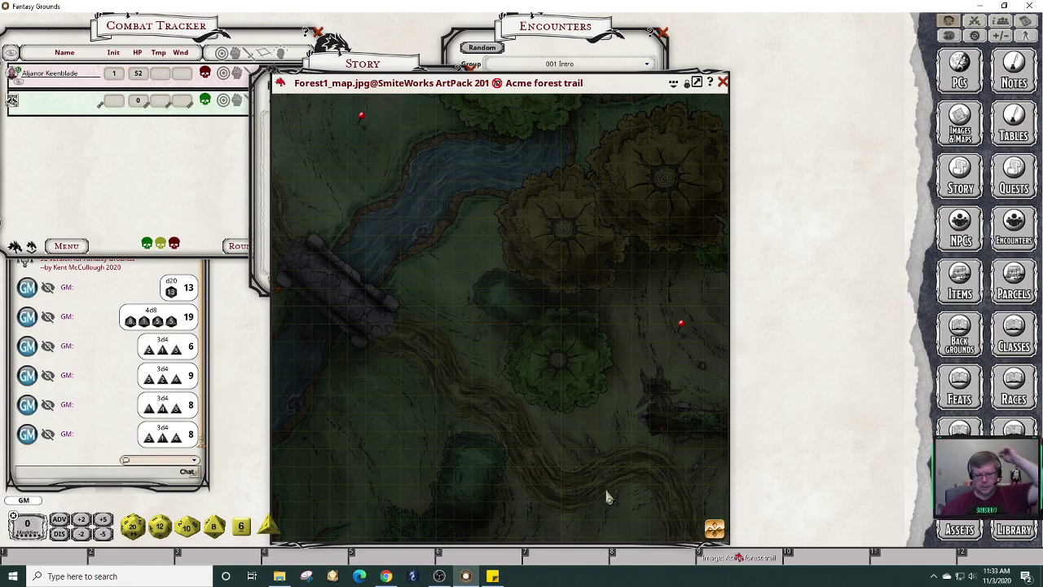
left_click_drag(717, 528, 722, 553)
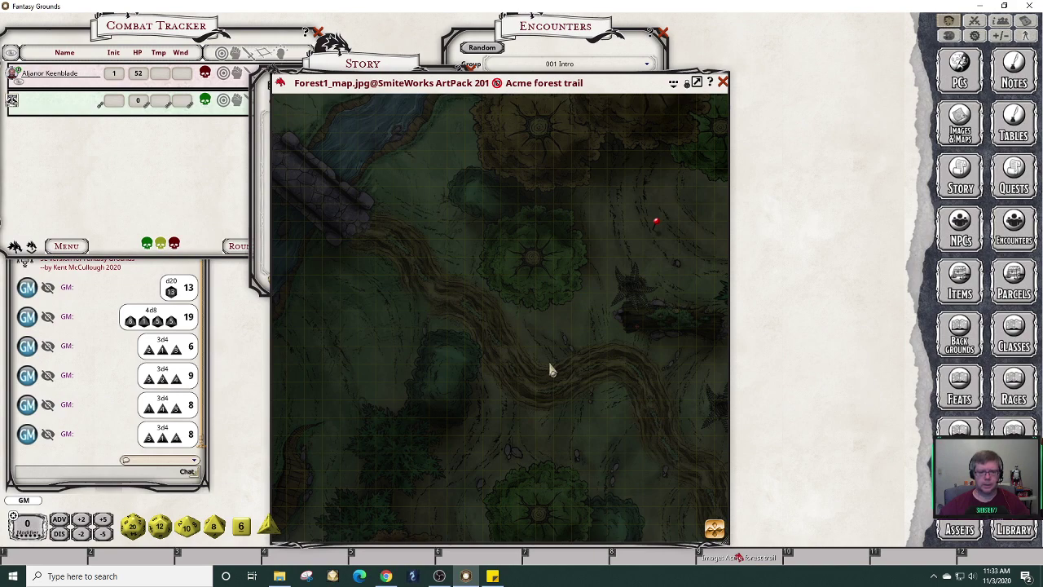
Move the map window clear of the combat tracker and add the Killer Smurfs encounter to the tracker from its map pin.
left_click_drag(606, 88, 789, 55)
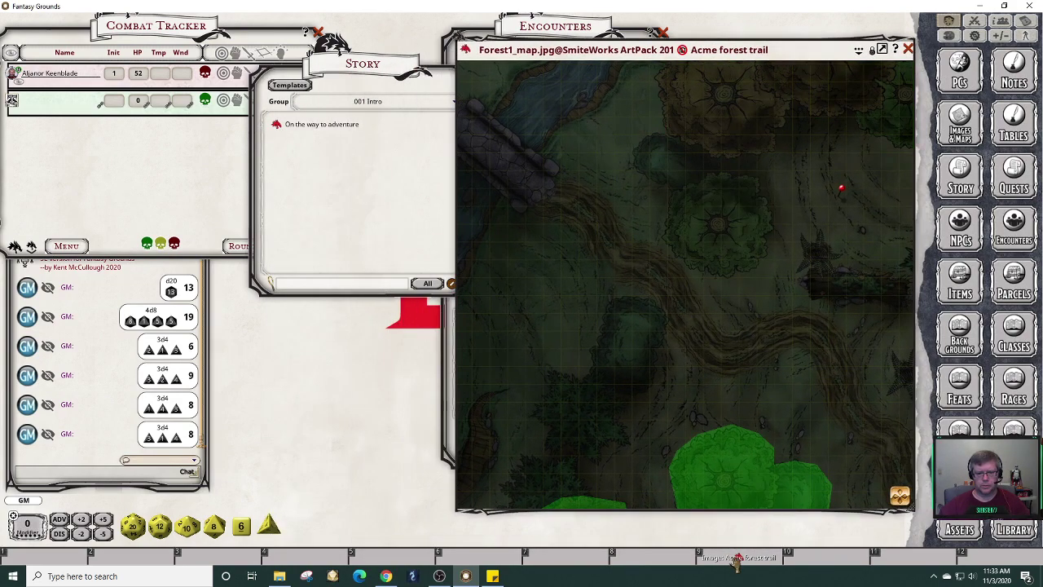
double_click(843, 192)
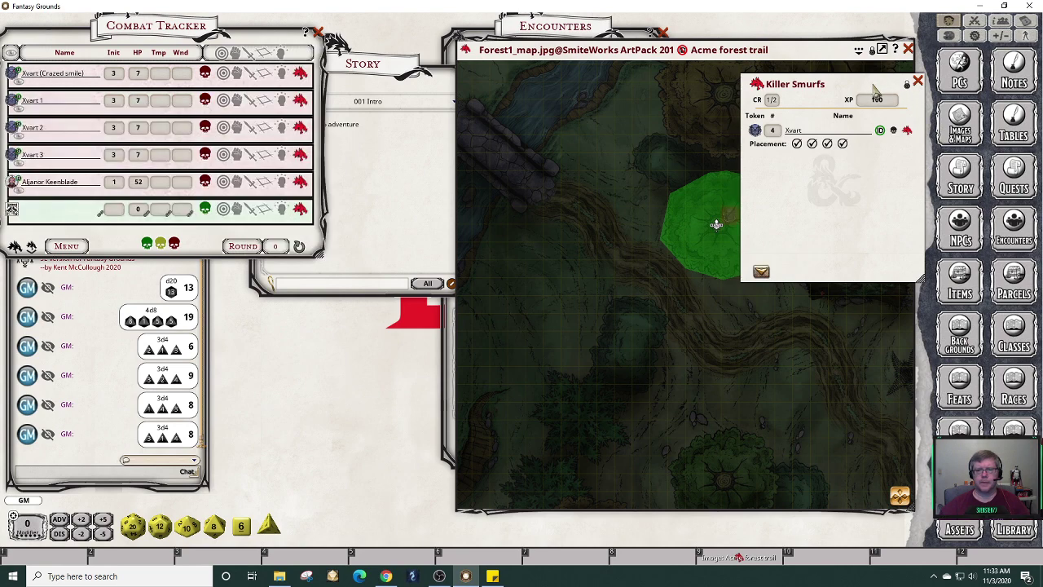
left_click(918, 83)
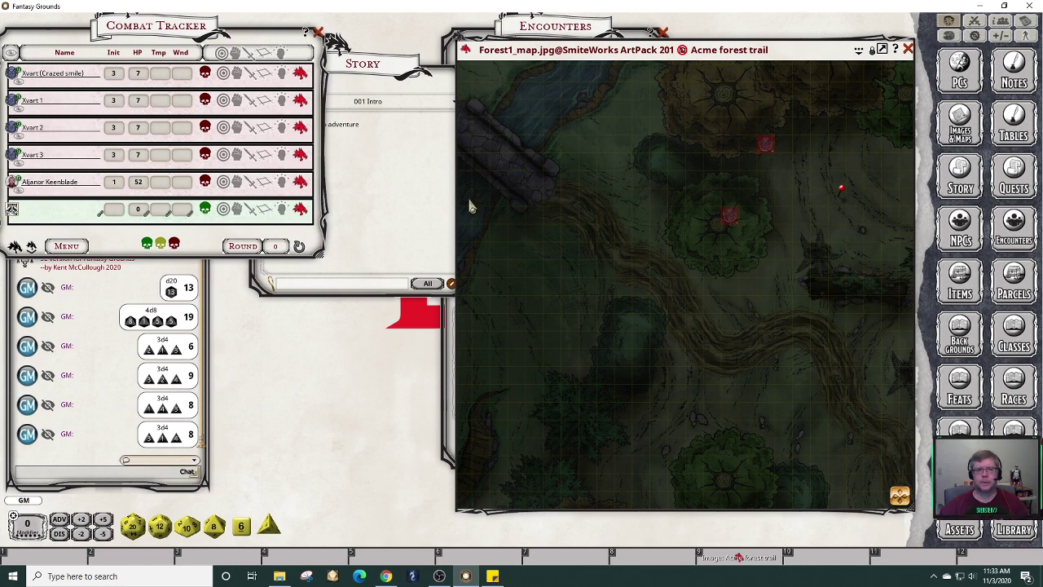
Take Aljanor Keenblade off the foe faction and delete only the foes from the combat tracker.
left_click(69, 245)
left_click(107, 248)
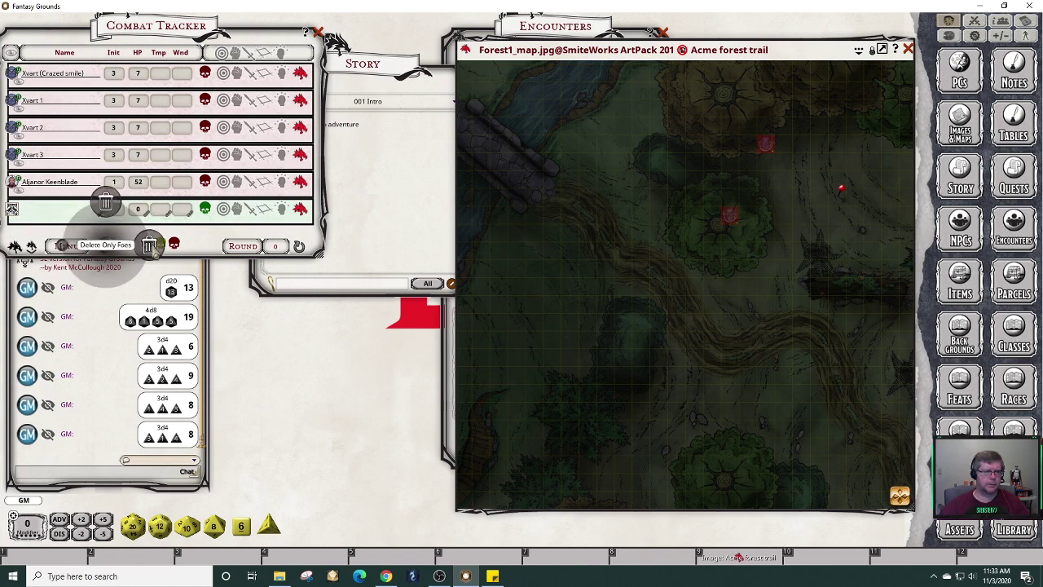
left_click(208, 186)
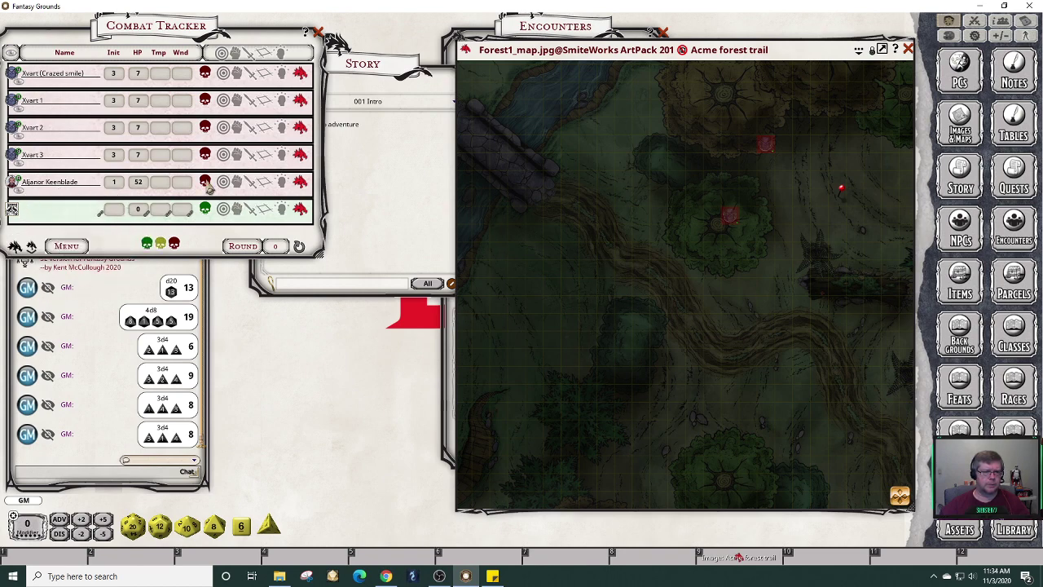
left_click(69, 246)
left_click(115, 246)
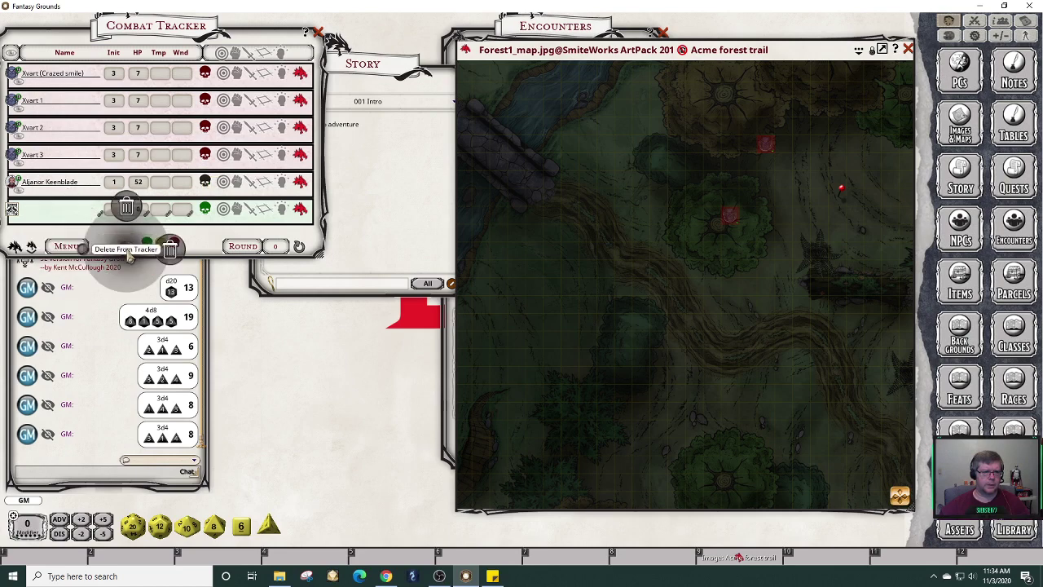
left_click(169, 250)
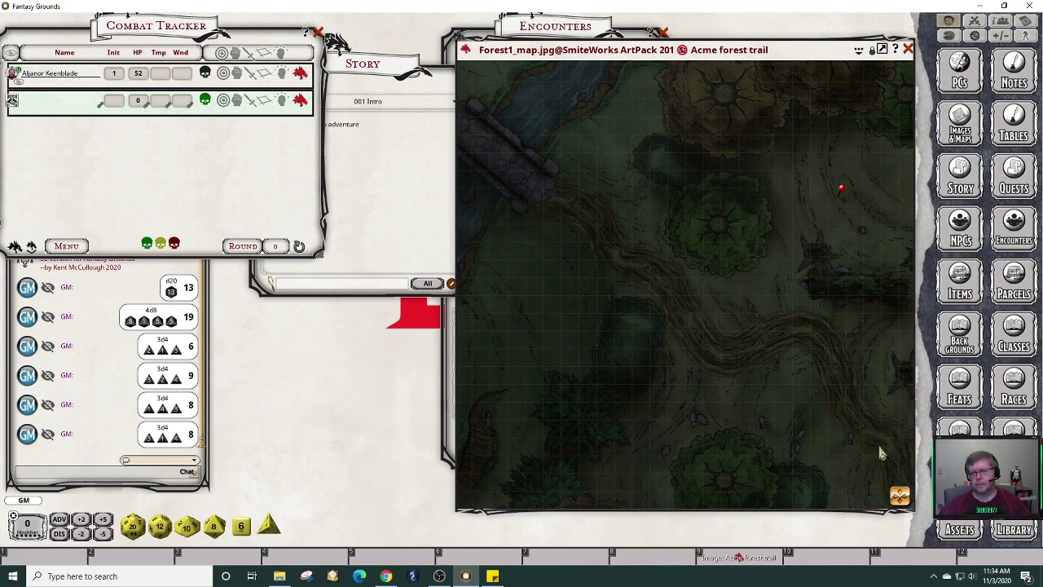
Unlock the forest trail map to turn off its line-of-sight view, and close the map.
left_click(872, 50)
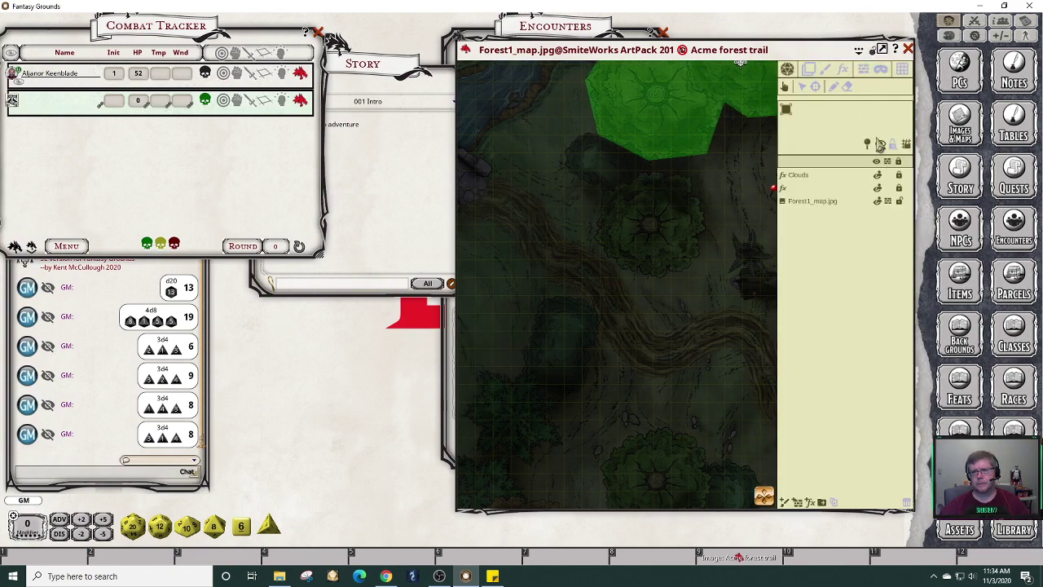
left_click(880, 144)
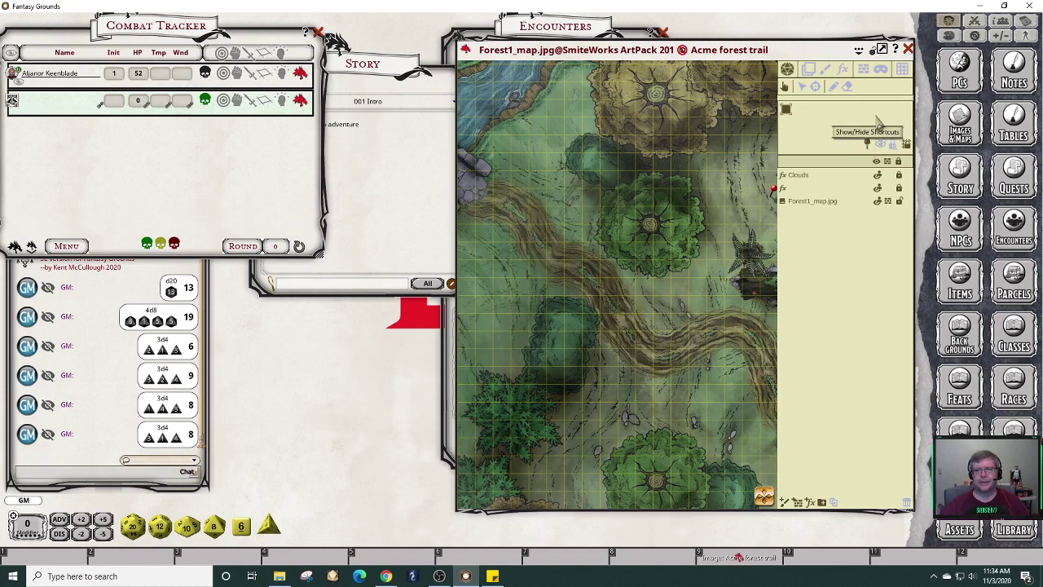
left_click(907, 49)
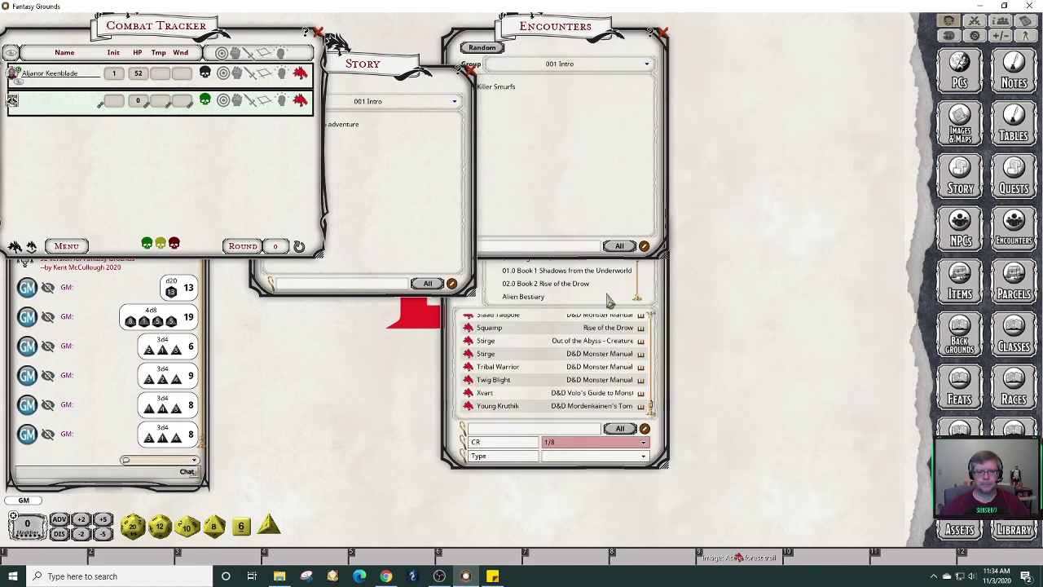
Move the NPCs list beside the Encounters list and replace the Story list with the opened "On the way to adventure" entry.
left_click(485, 314)
left_click_drag(484, 314, 737, 120)
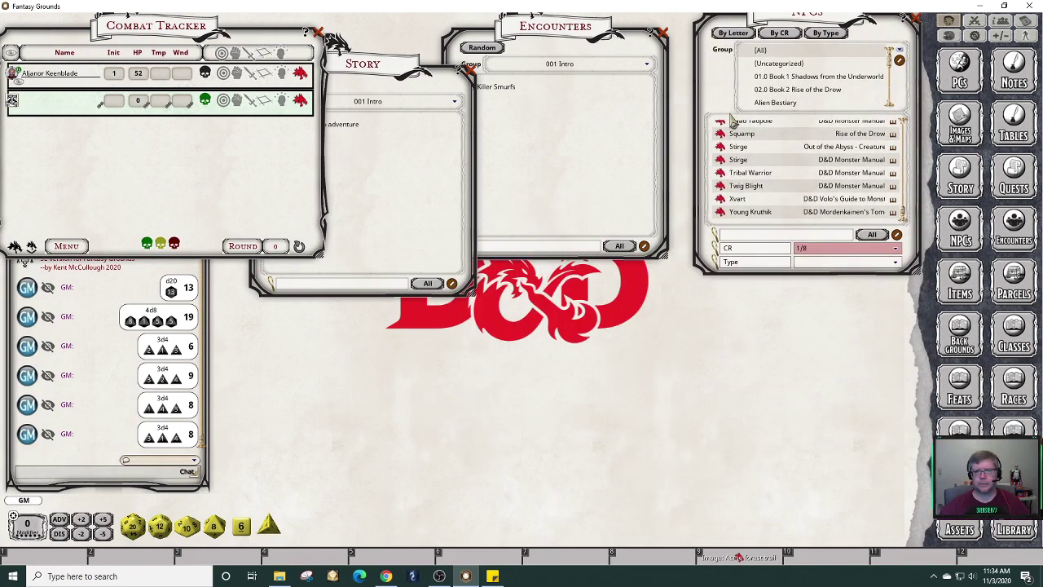
left_click(405, 161)
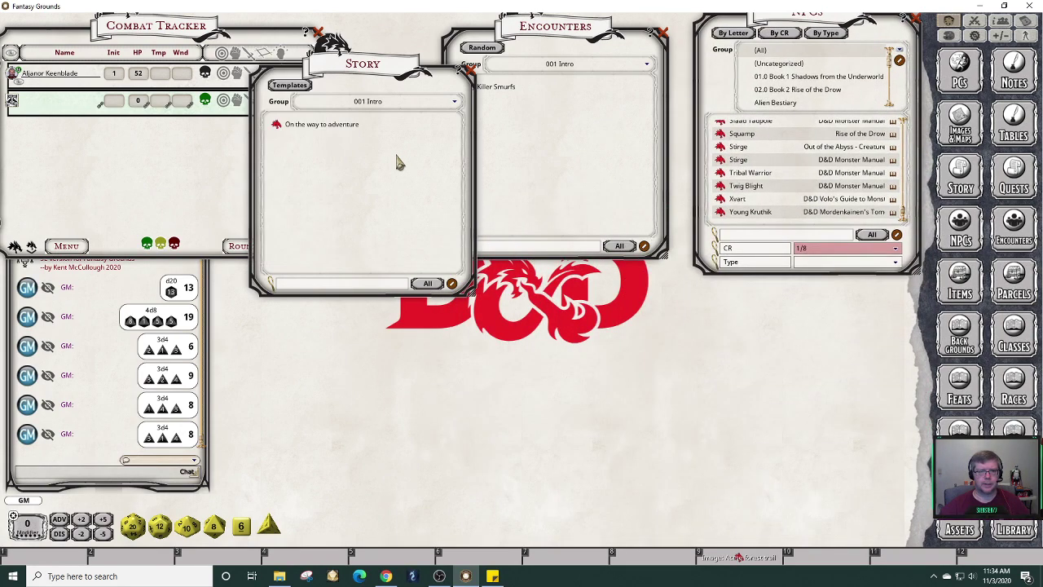
left_click(289, 130)
left_click(471, 71)
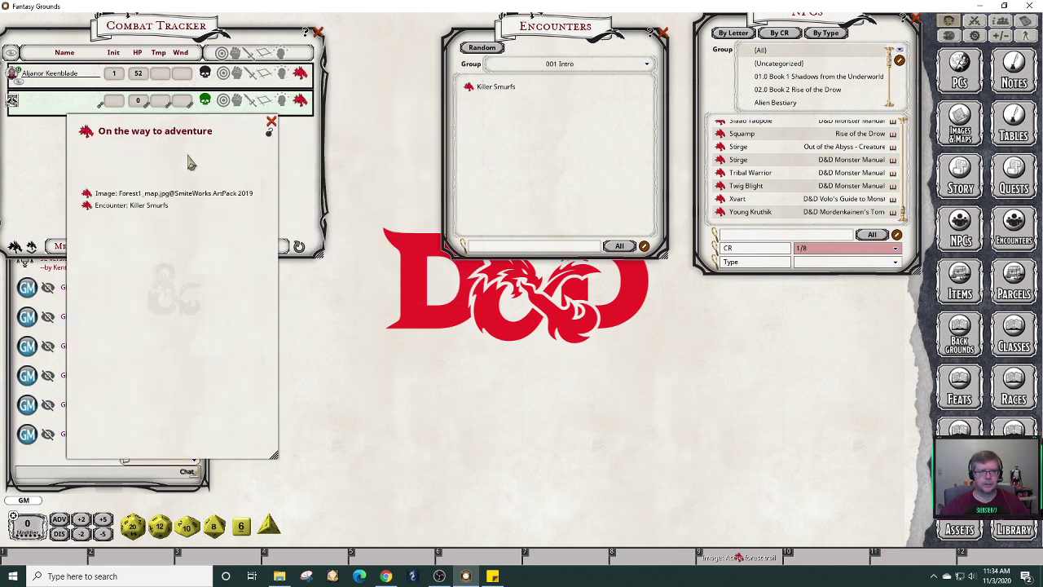
Assign the "On the way to adventure" story to hotkey slot 8 and move its window next to the Encounters list.
left_click_drag(86, 132, 644, 558)
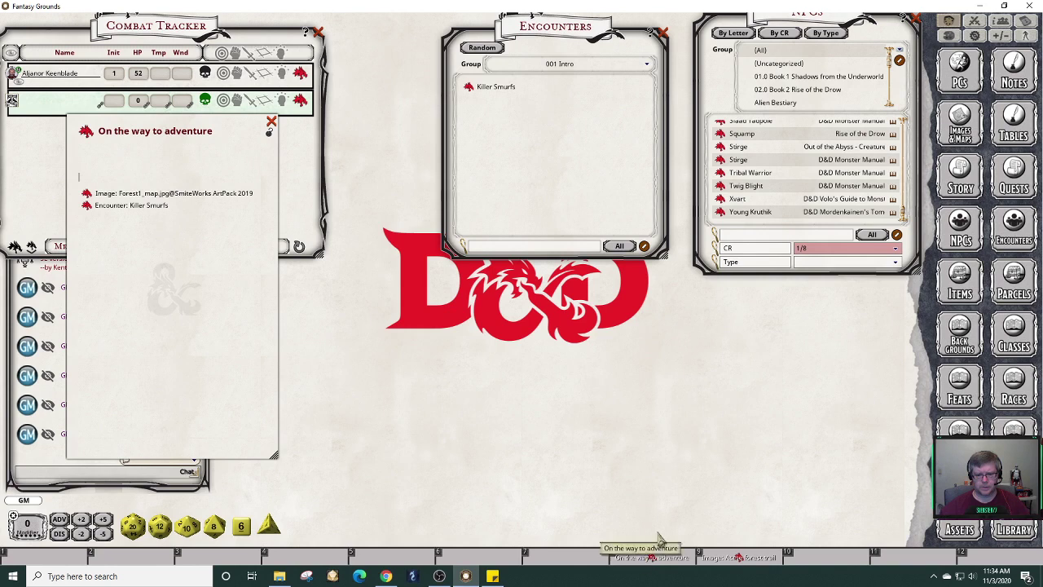
left_click_drag(81, 157, 244, 232)
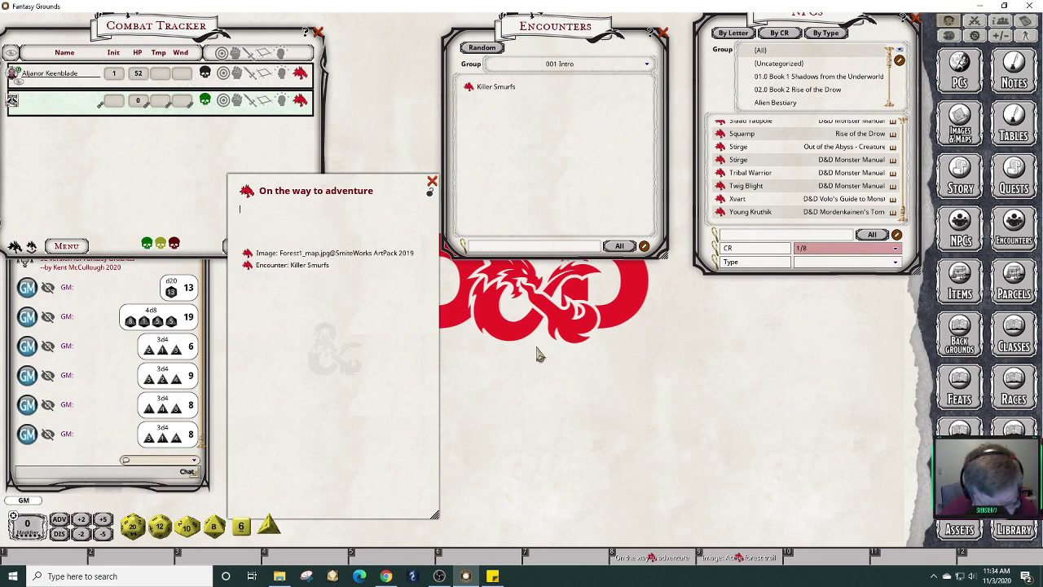
Begin the "On the way to adventure" story text with "It is a brisk spring morning".
key("shift")
type("It is a foggy")
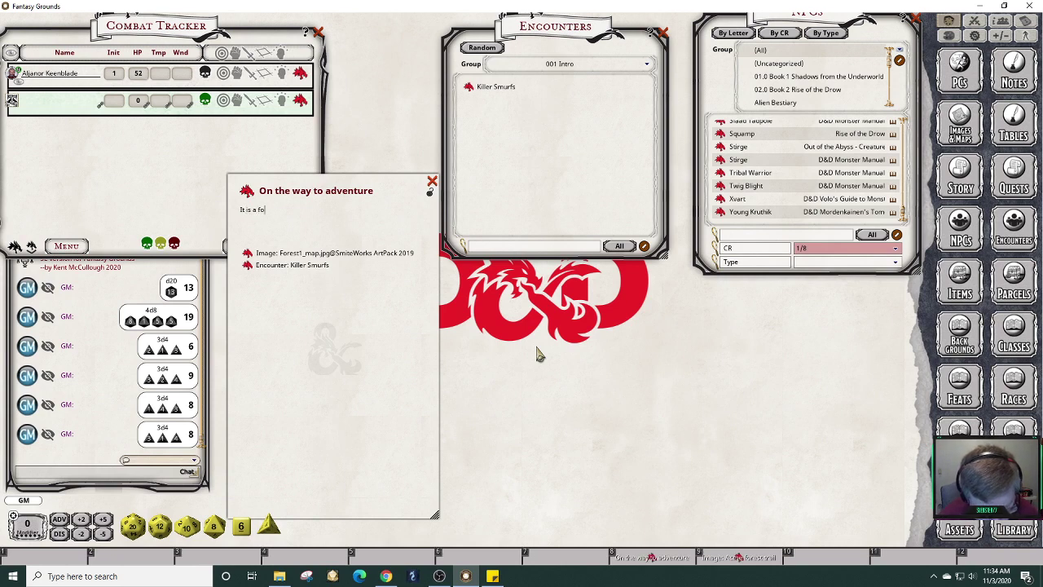
key("BackSpace")
key("BackSpace")
key("BackSpace")
key("BackSpace")
key("BackSpace")
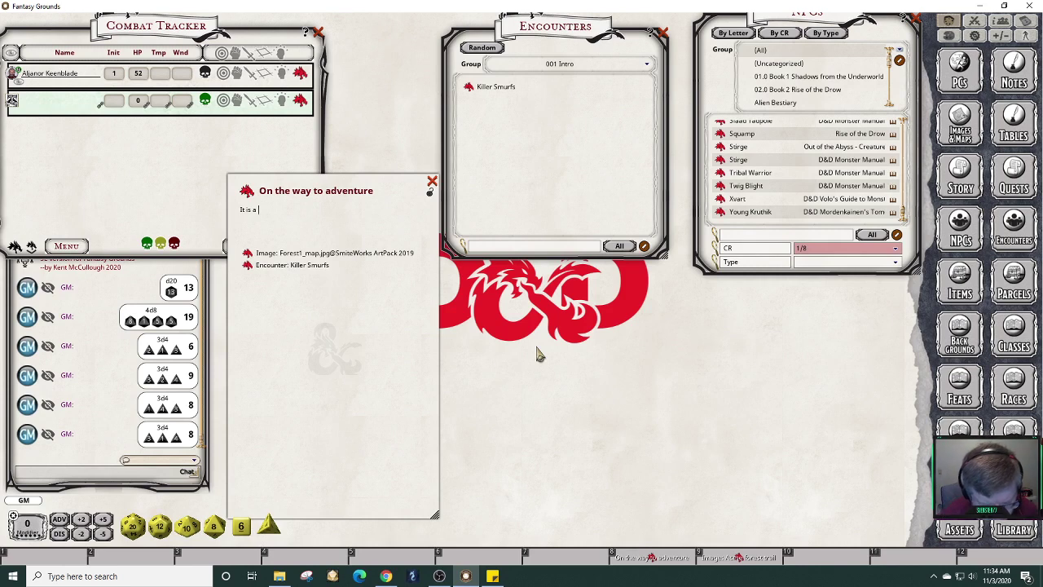
type("brisk mo")
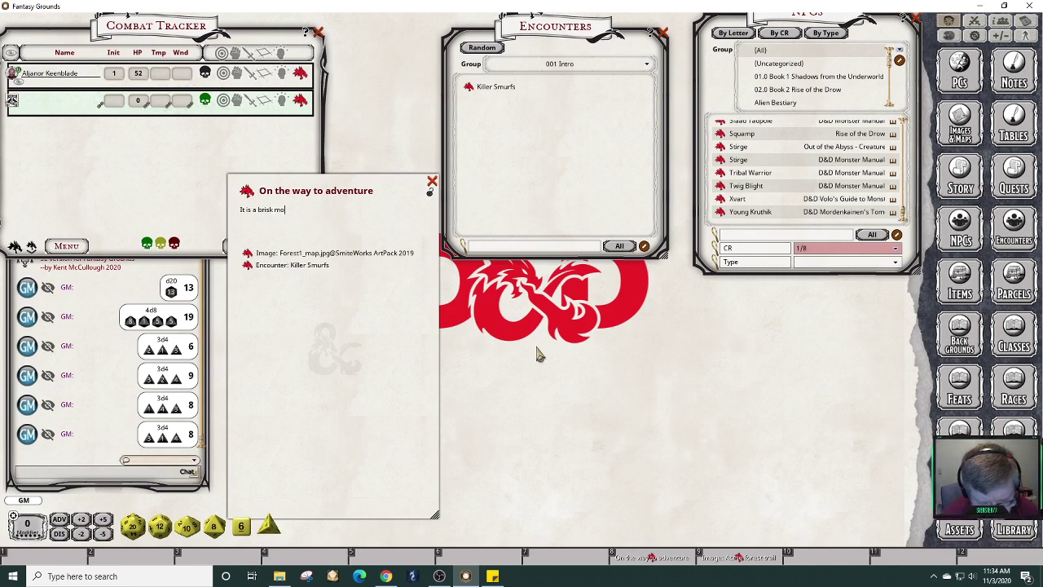
type("rning")
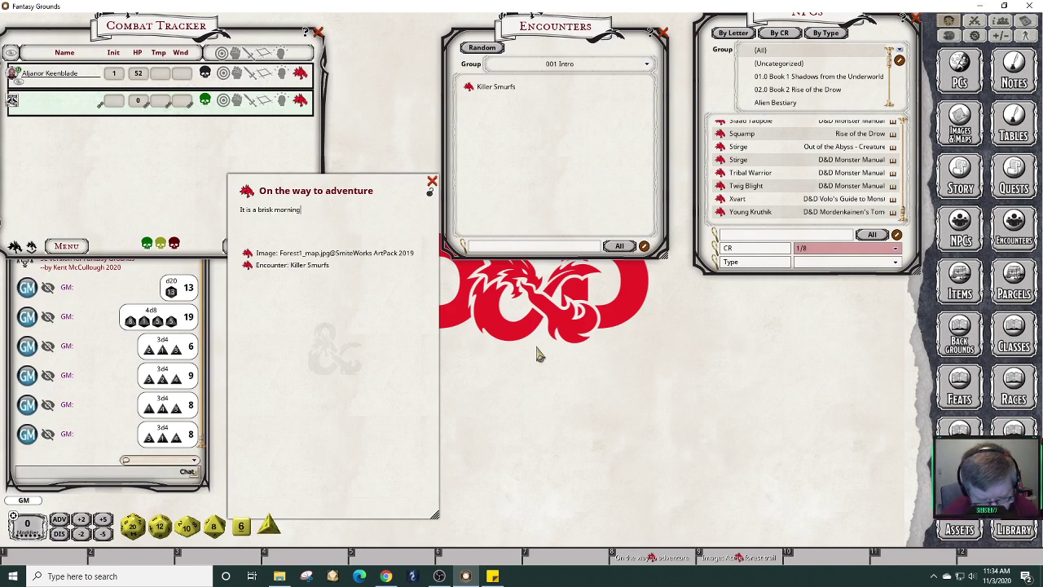
key("BackSpace")
key("BackSpace")
key("BackSpace")
key("BackSpace")
key("BackSpace")
type("spring morn")
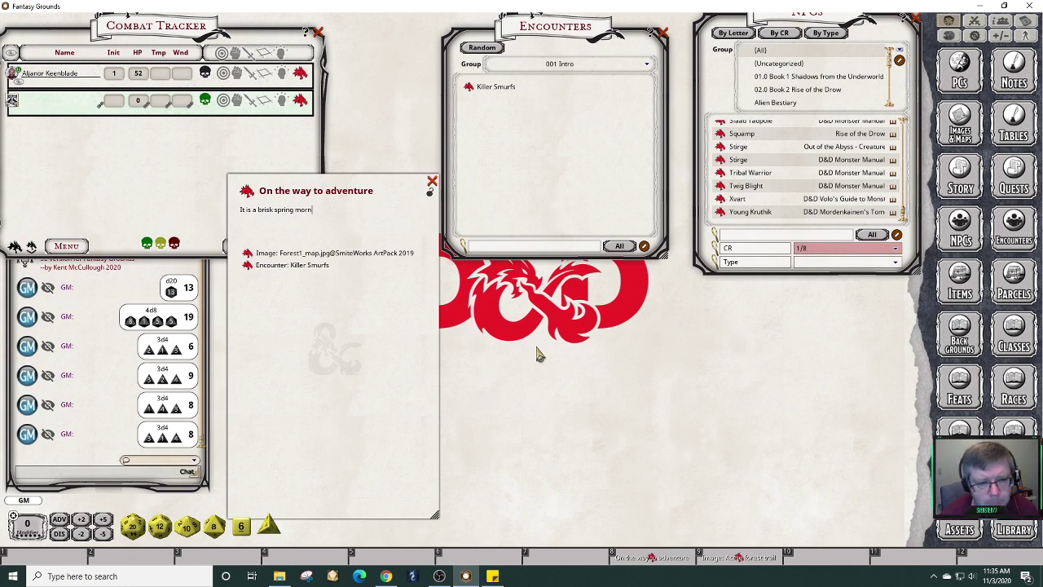
type("ing")
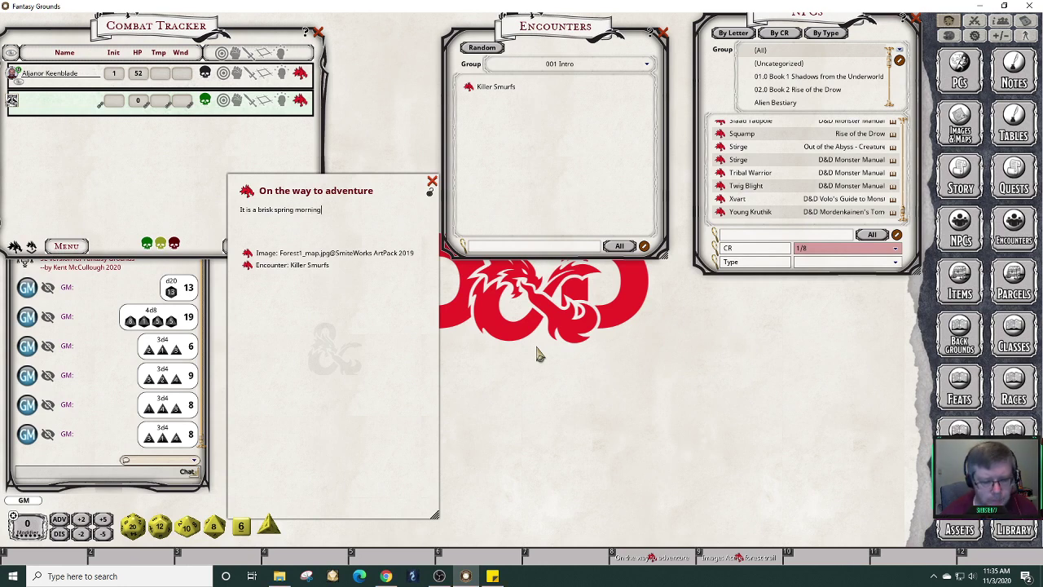
Continue the story with the sentence "The fog hangs heavy in the air as the rising sun slowly begins to burn it away".
type(". The ")
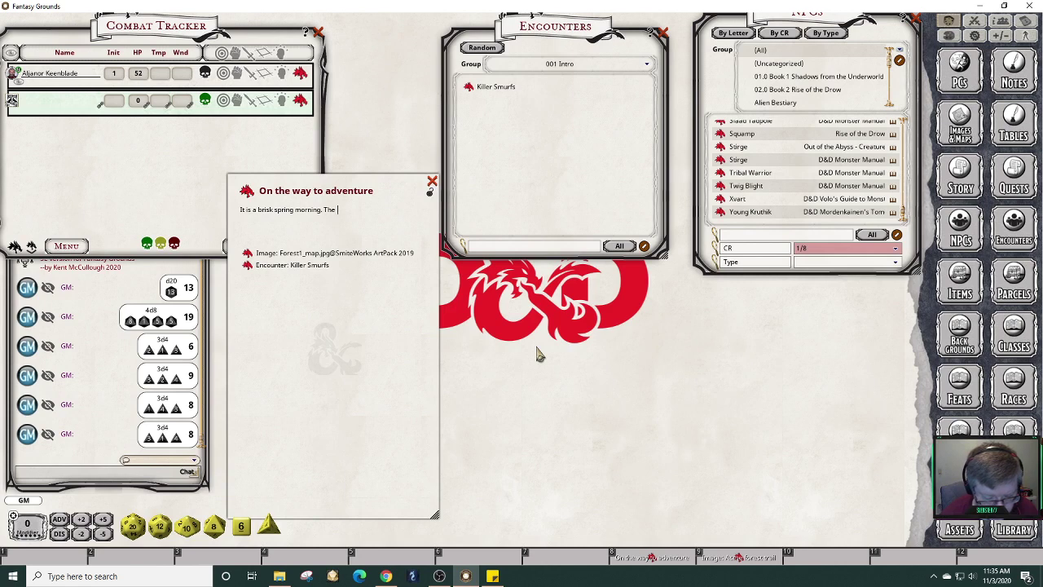
type("fog ")
type("is")
key("BackSpace")
key("BackSpace")
type("hang")
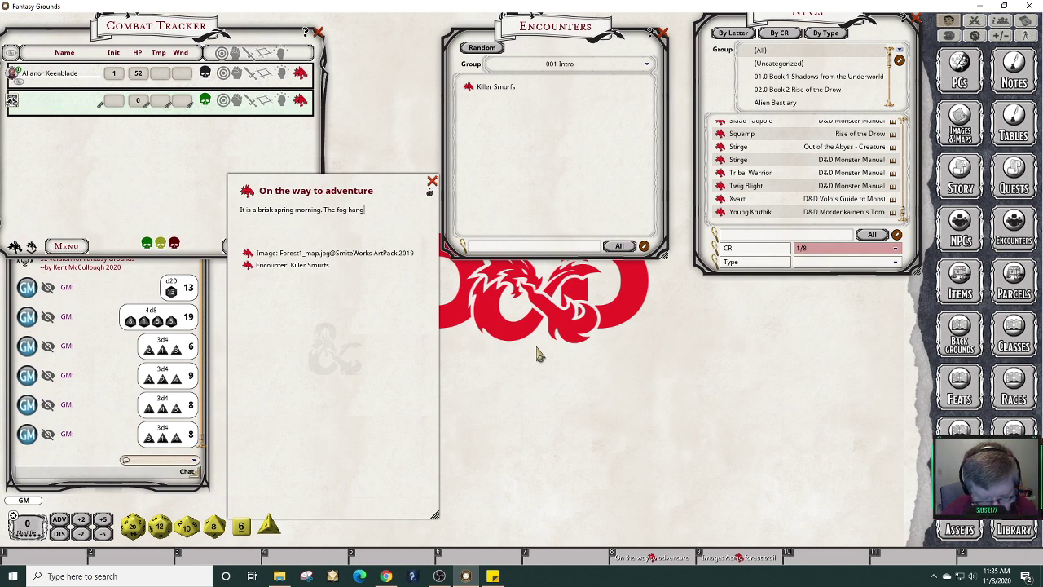
type("s heavy in to")
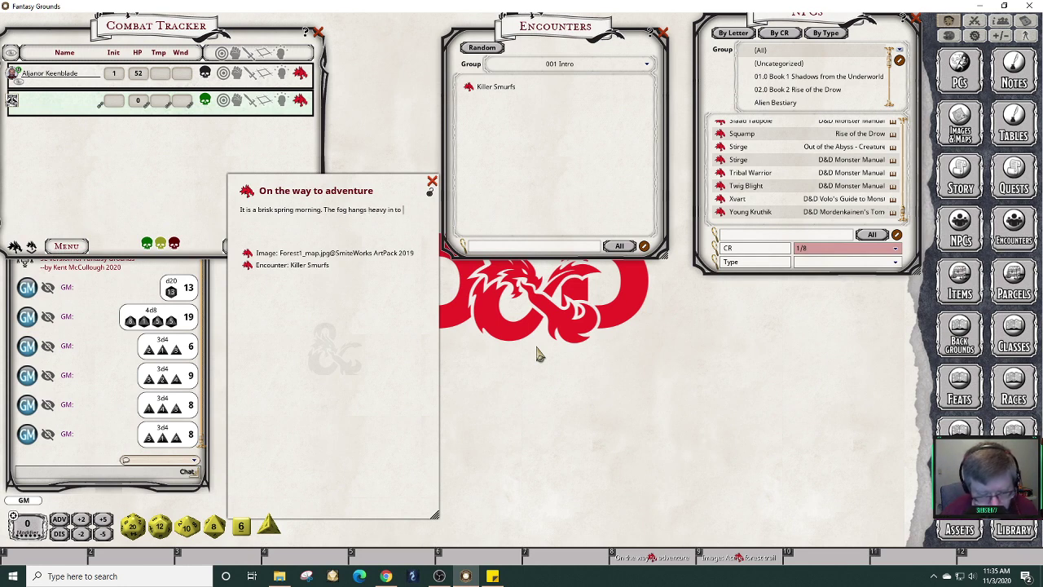
key("BackSpace")
type("he ")
type("ai")
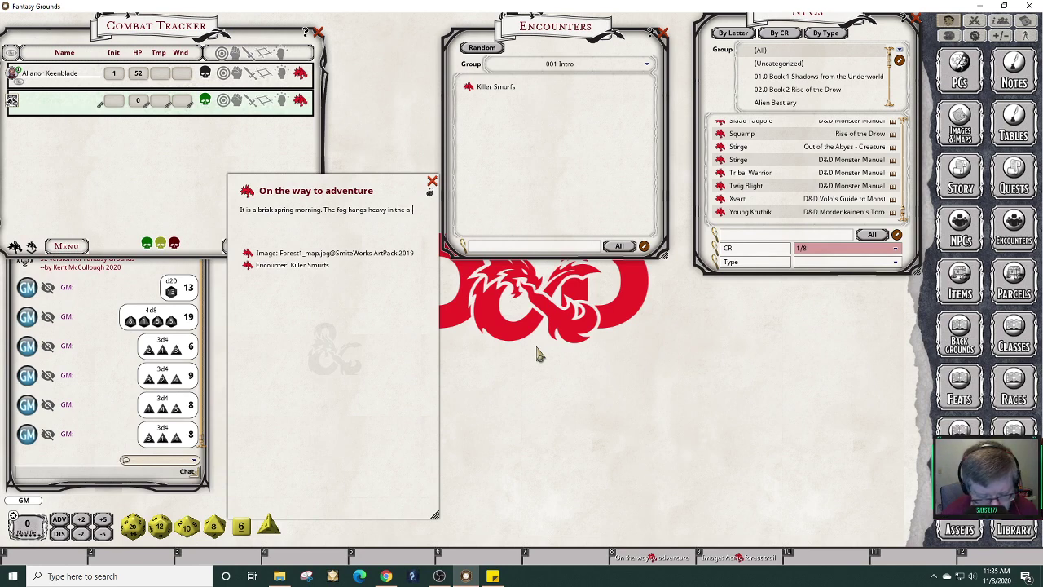
type("r as the rising sun")
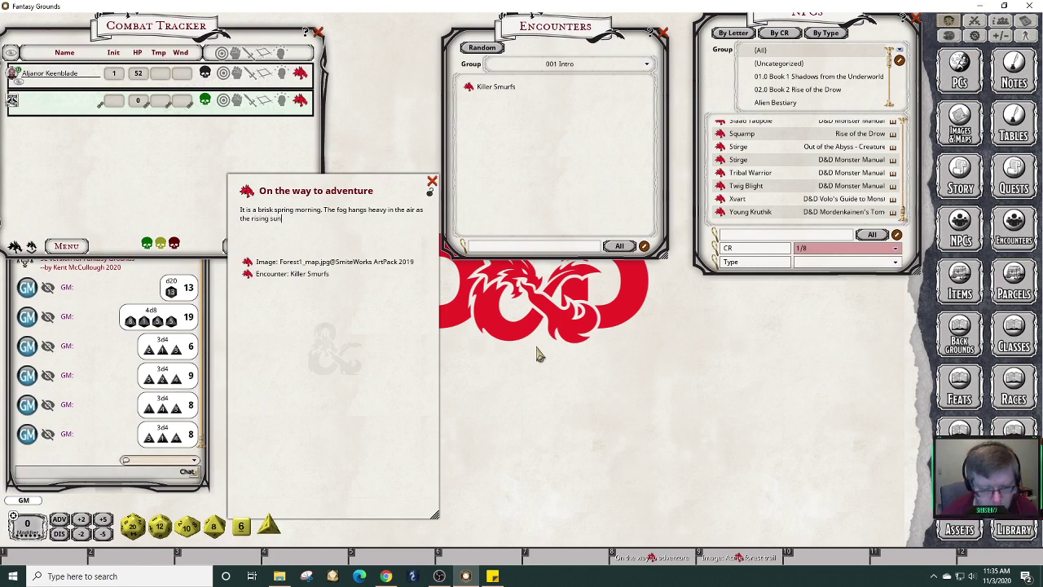
type(" slowly begins")
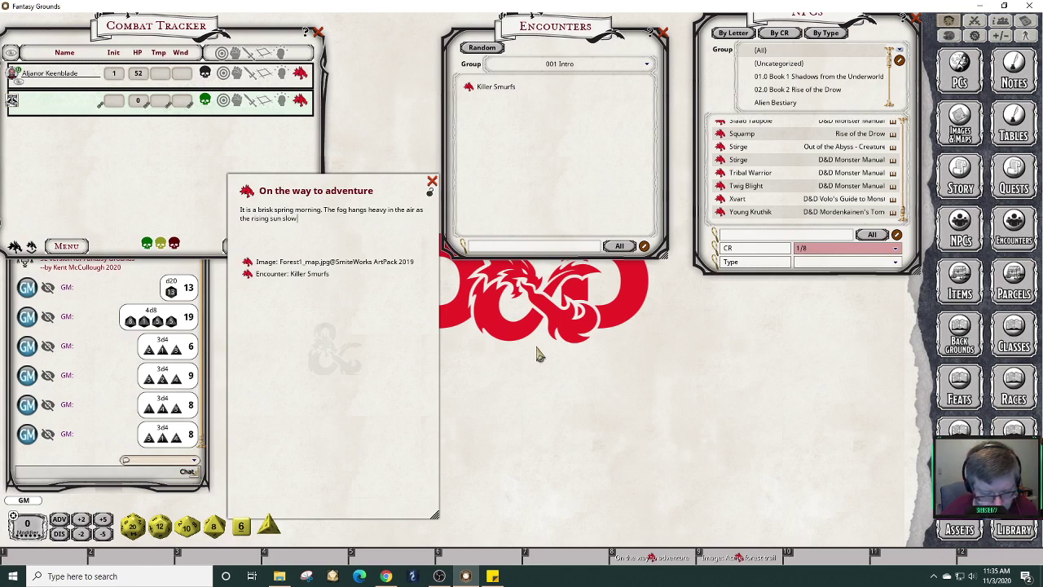
type(" to ")
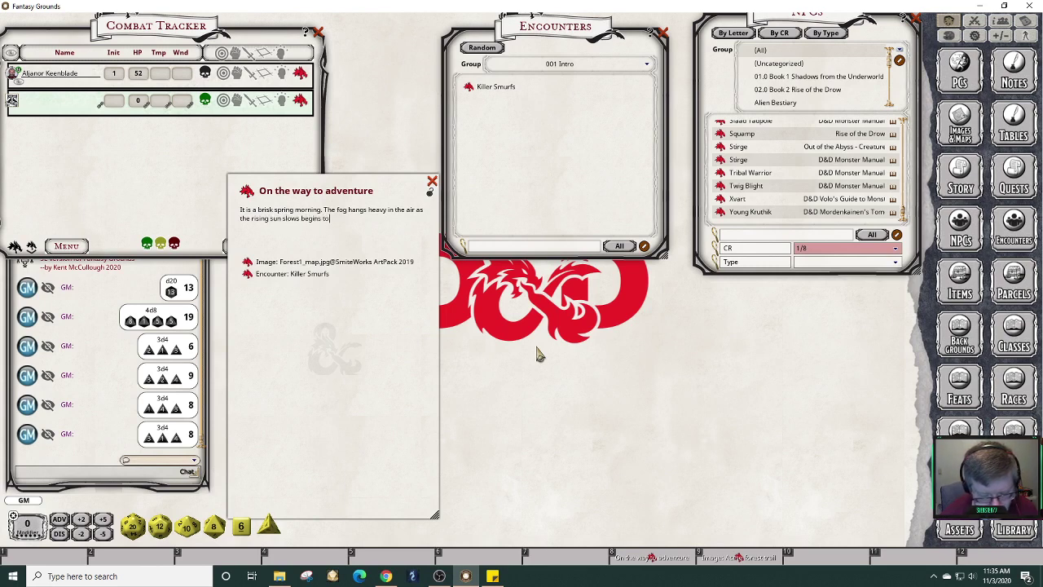
type("burn it away")
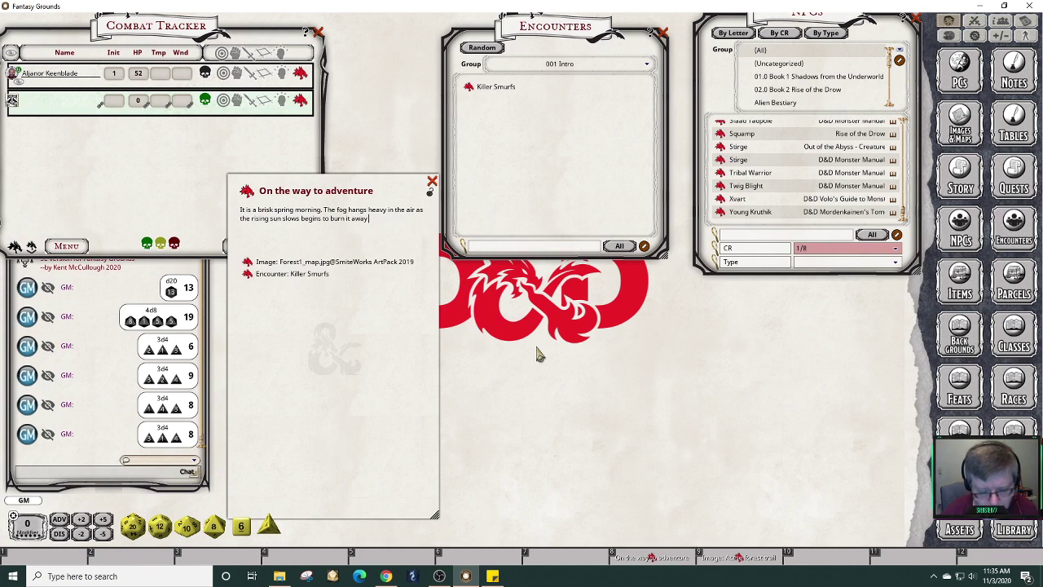
Add the sentence "You just crossed a stone bridge and are continuing down the road through a light forest." to the story.
type(". You ")
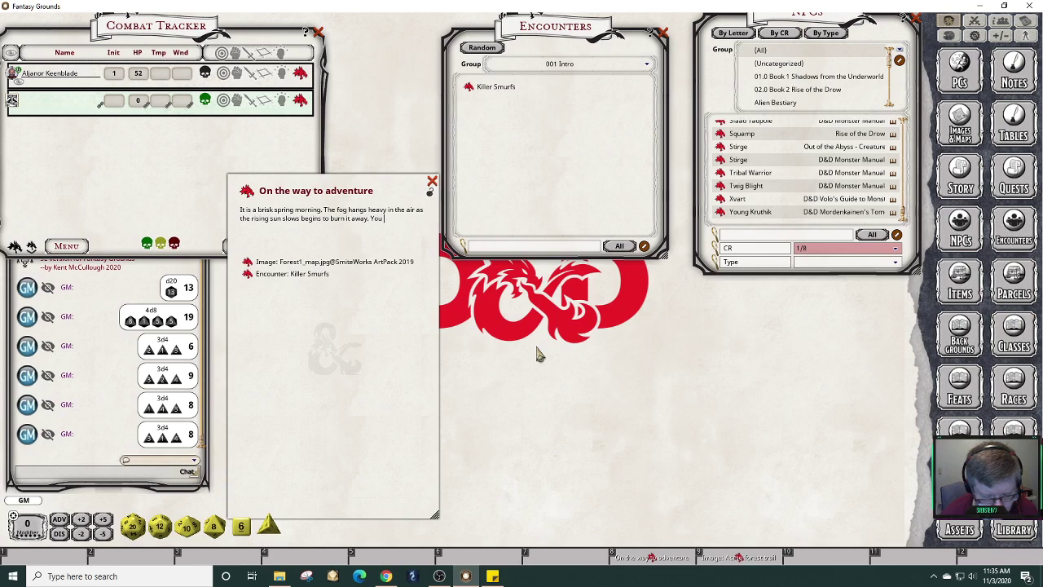
type("just cr")
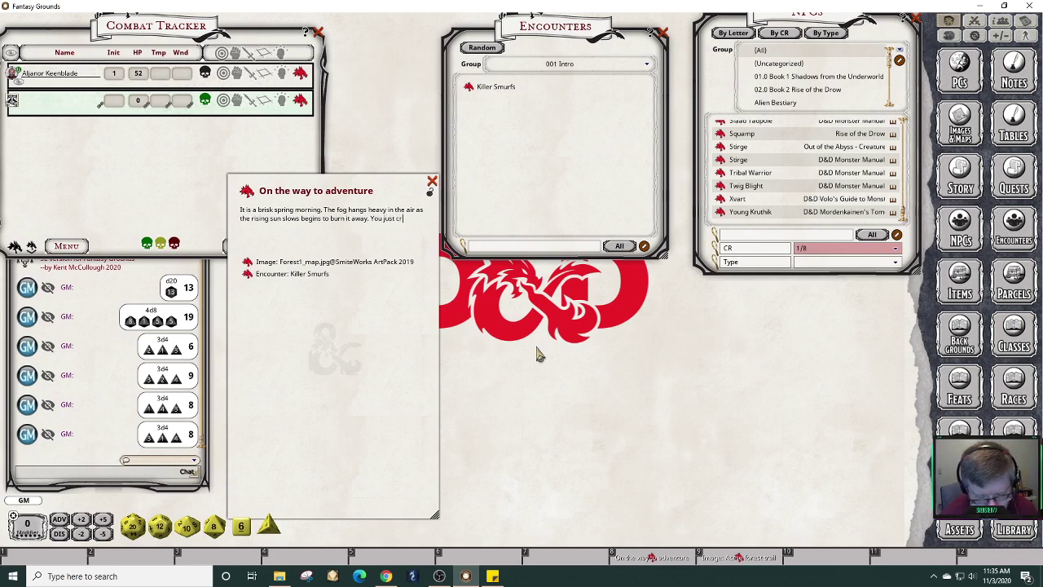
type("ossed")
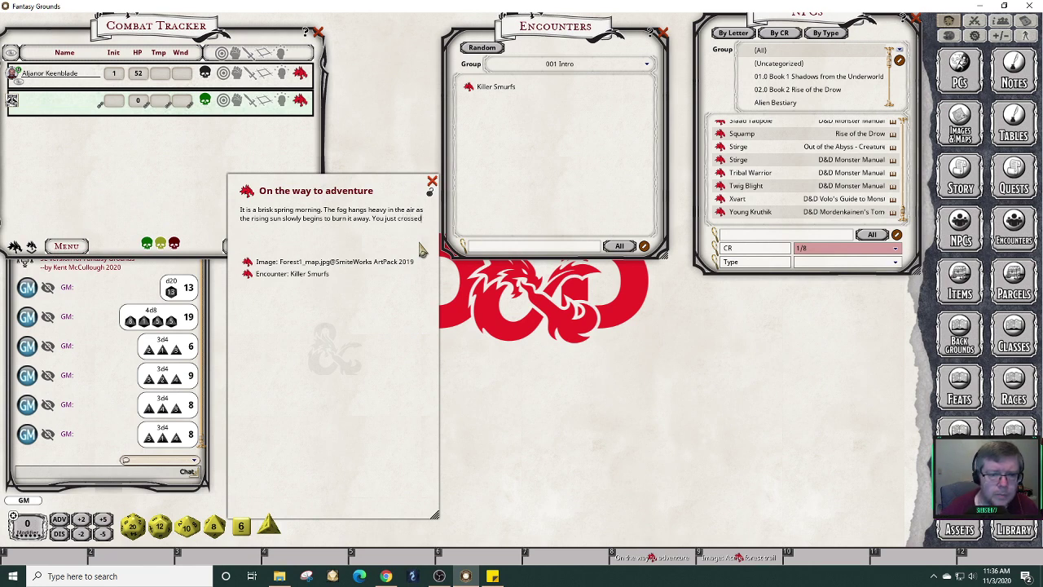
type("a ston")
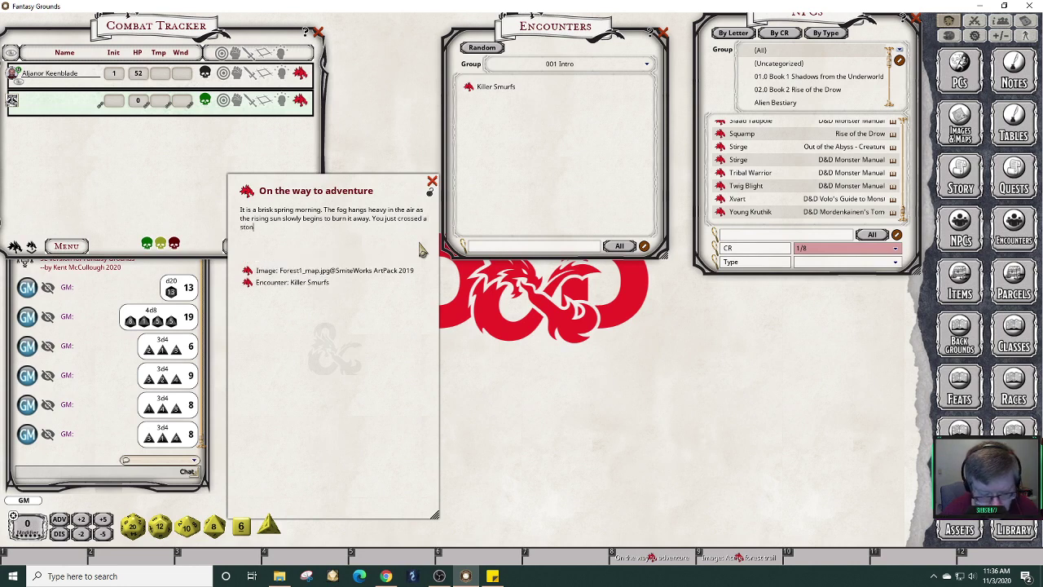
type("e bridge and h")
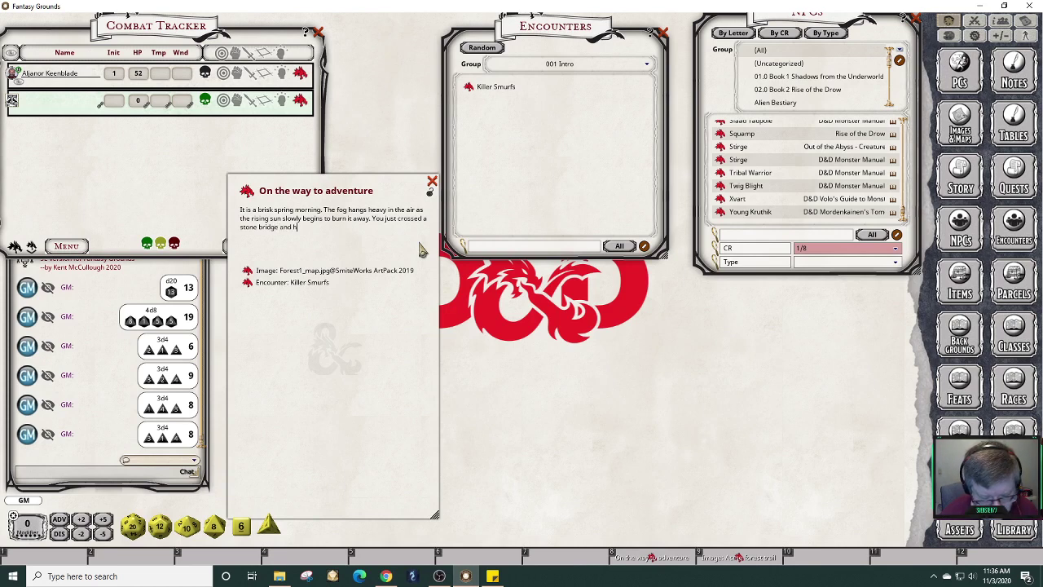
key("BackSpace")
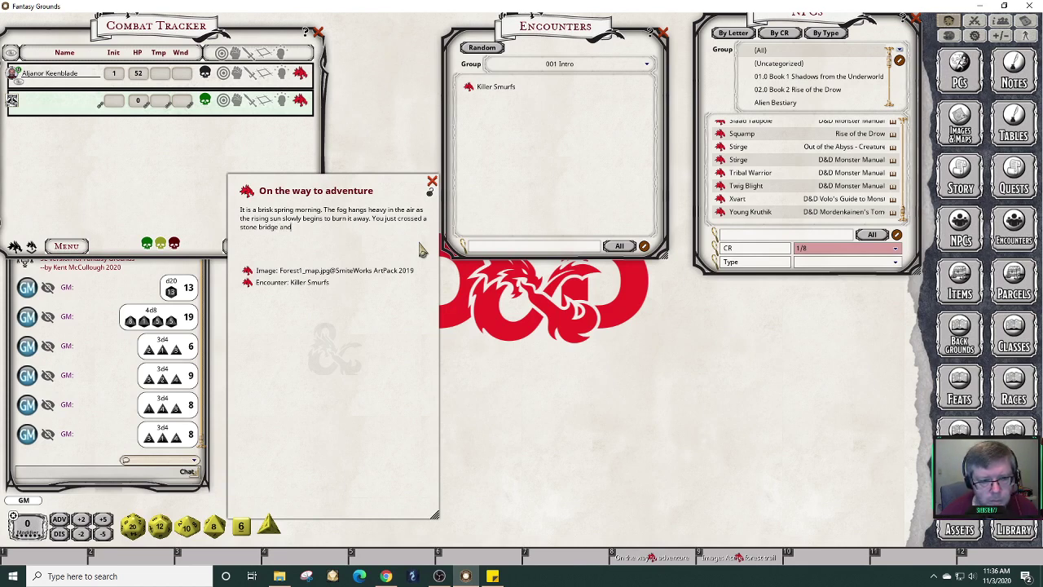
type("are i")
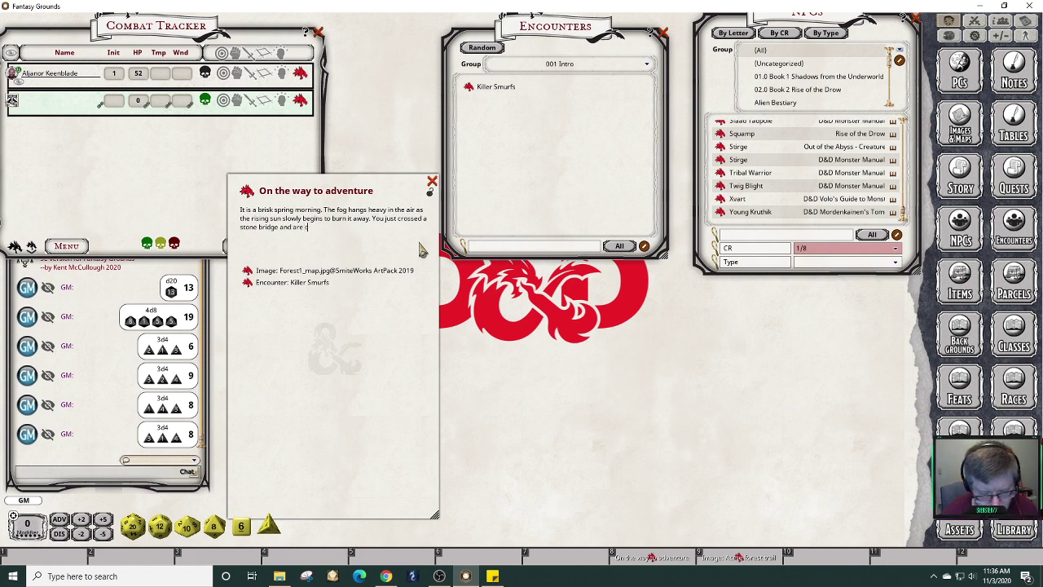
type("n")
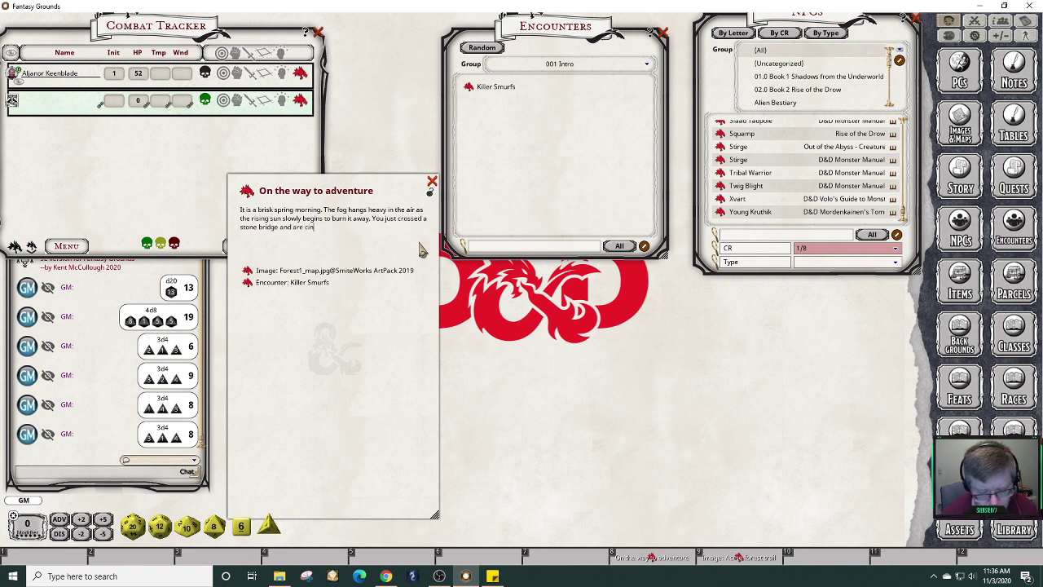
key("BackSpace")
type("ontinu")
key("BackSpace")
type("uing down the ")
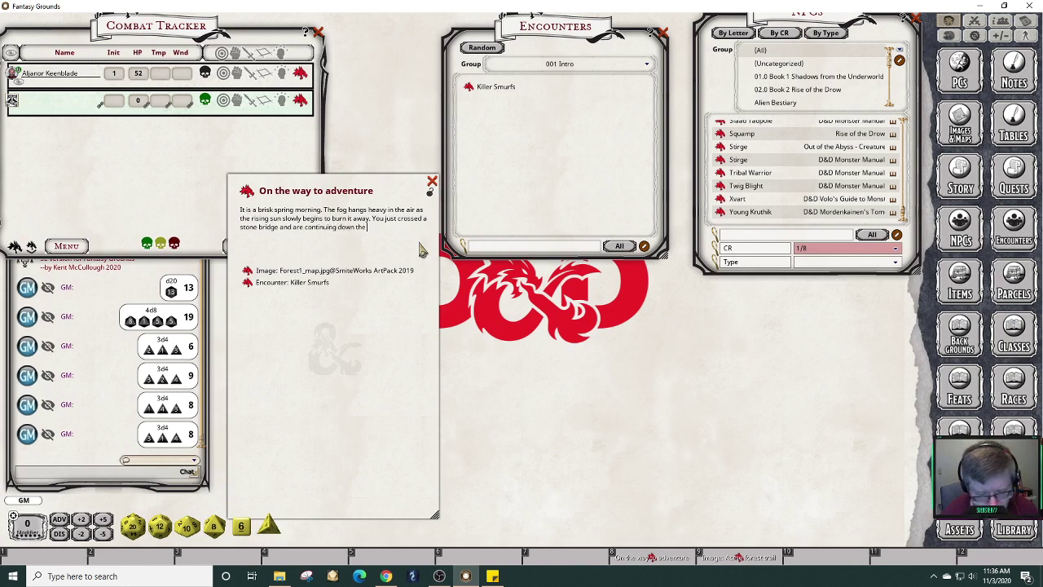
type("road through a l")
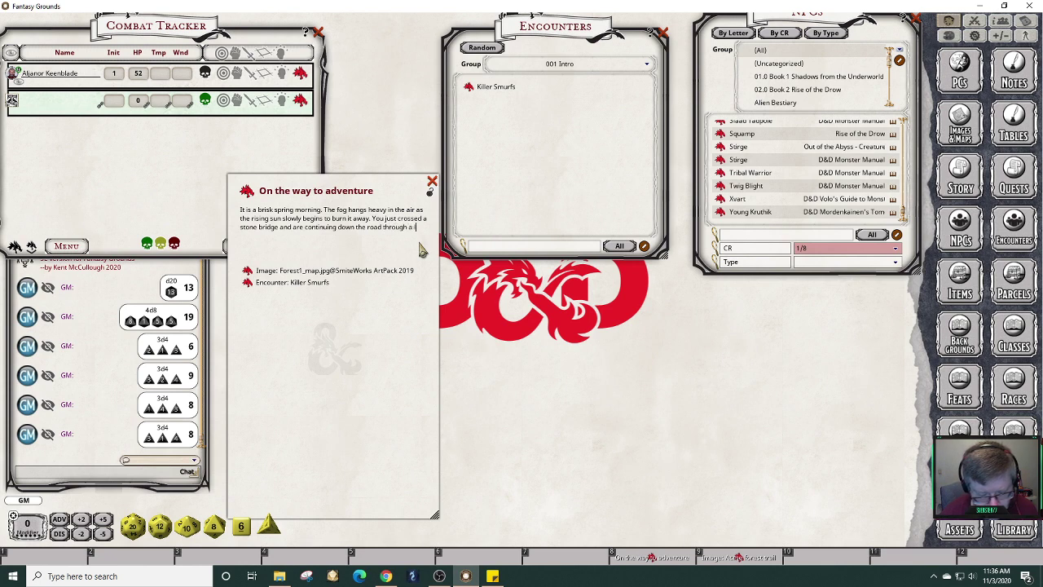
type("ight forset")
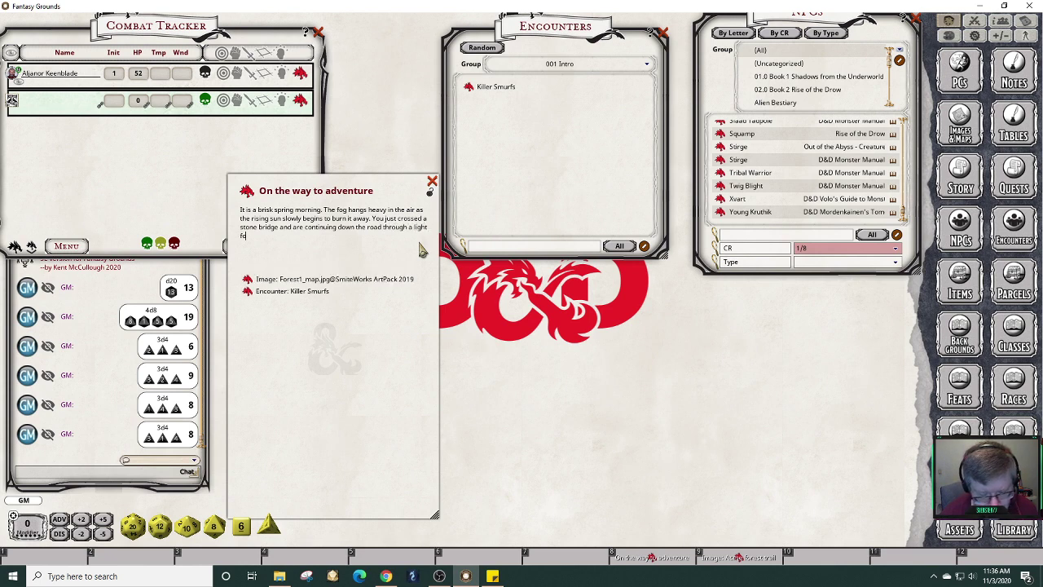
key("BackSpace")
key("BackSpace")
key("BackSpace")
type("est")
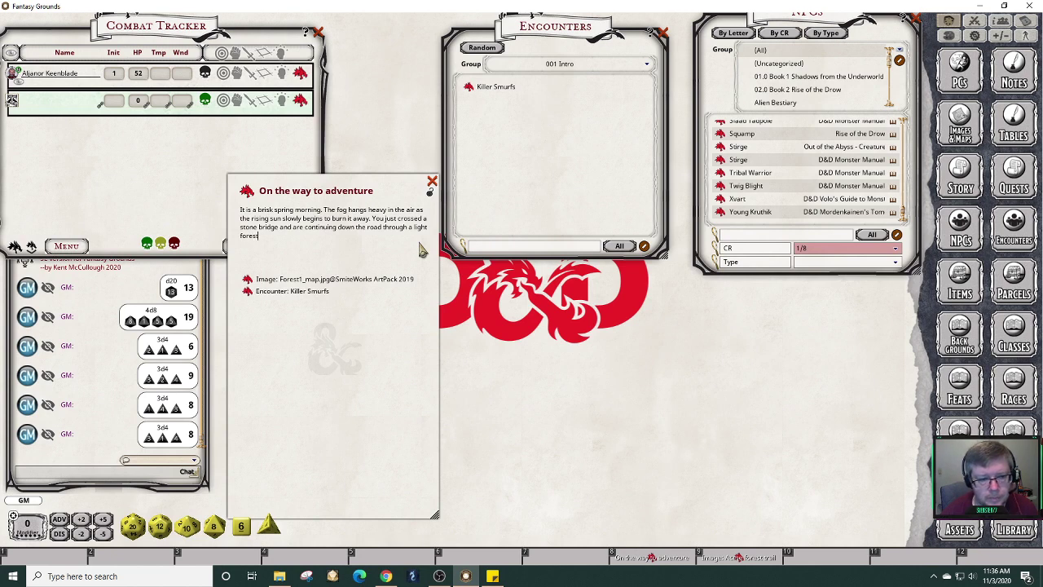
type(".")
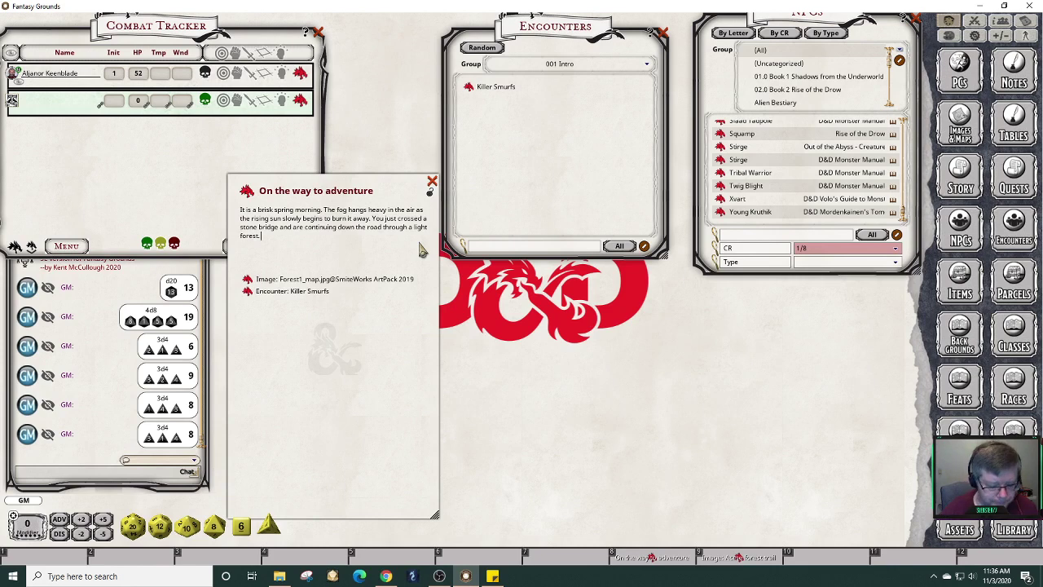
Format the story paragraph as a framed read-aloud block with a speech bubble and send it to the chat.
key("ctrl")
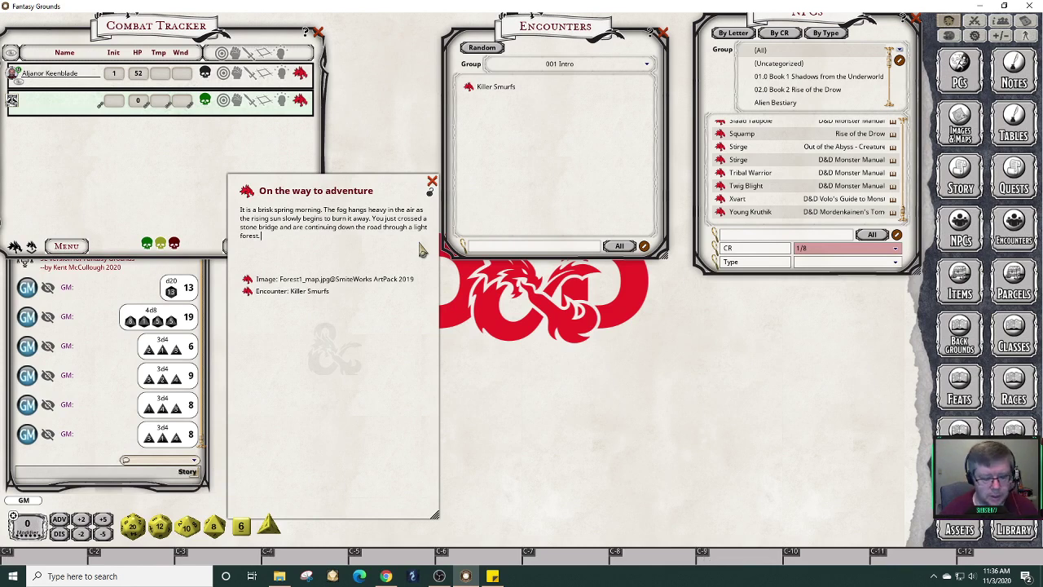
key("ctrl+3")
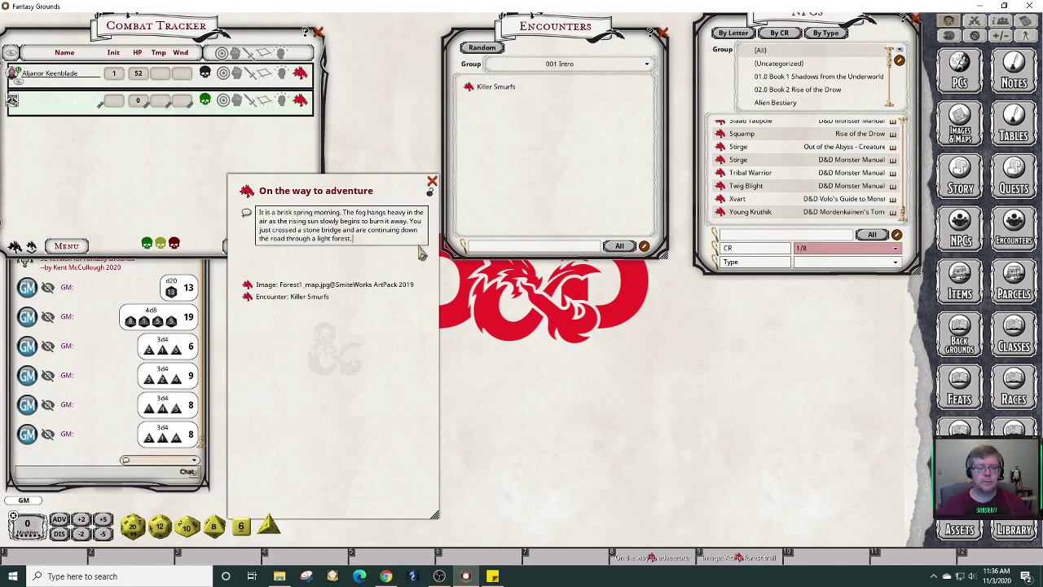
left_click(244, 210)
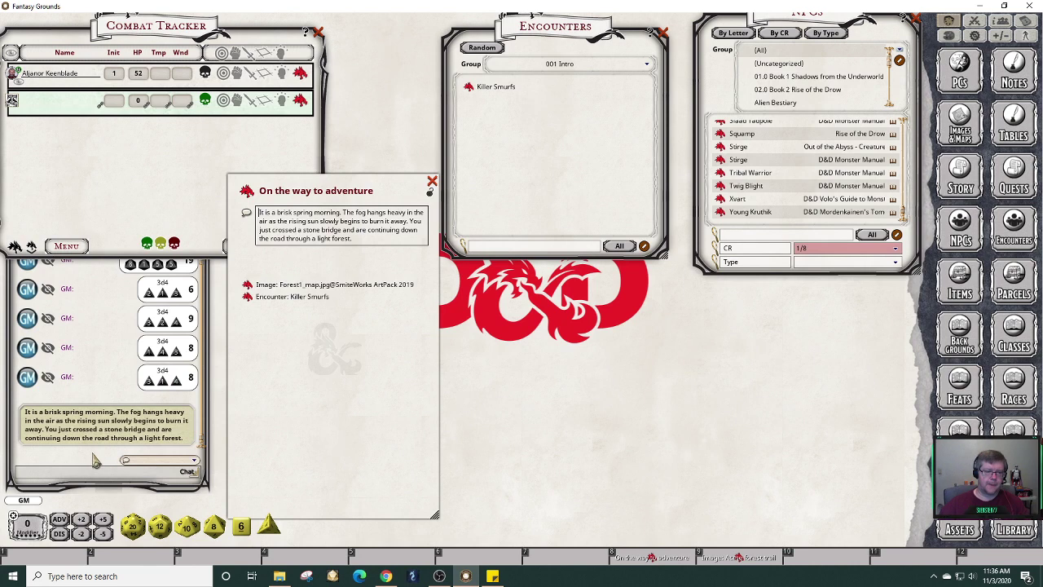
Widen the chat window to match the combat tracker and move the story window aside to make room for it.
left_click_drag(207, 486, 273, 488)
left_click_drag(374, 185, 497, 187)
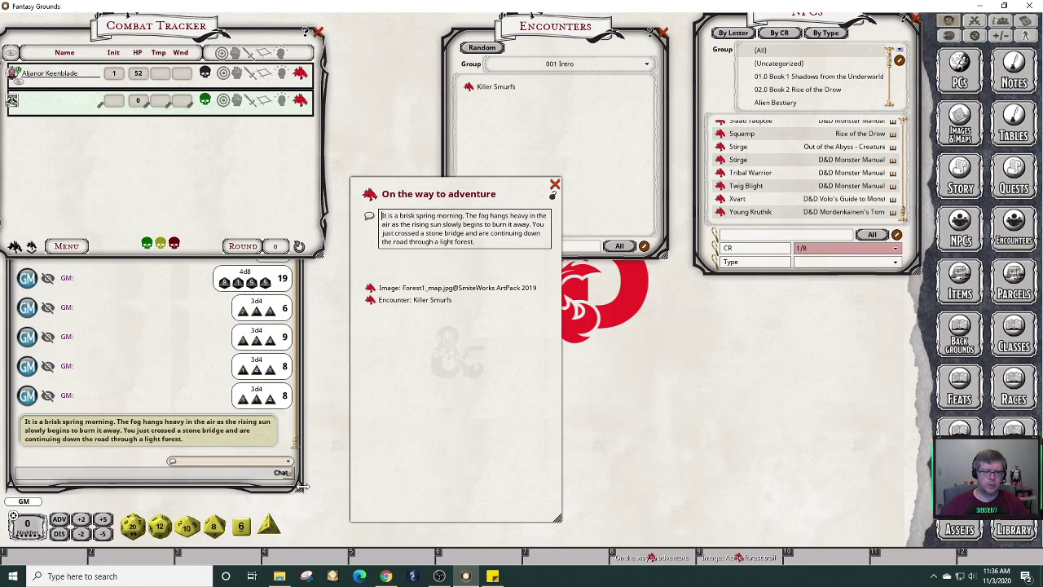
left_click_drag(300, 489, 328, 501)
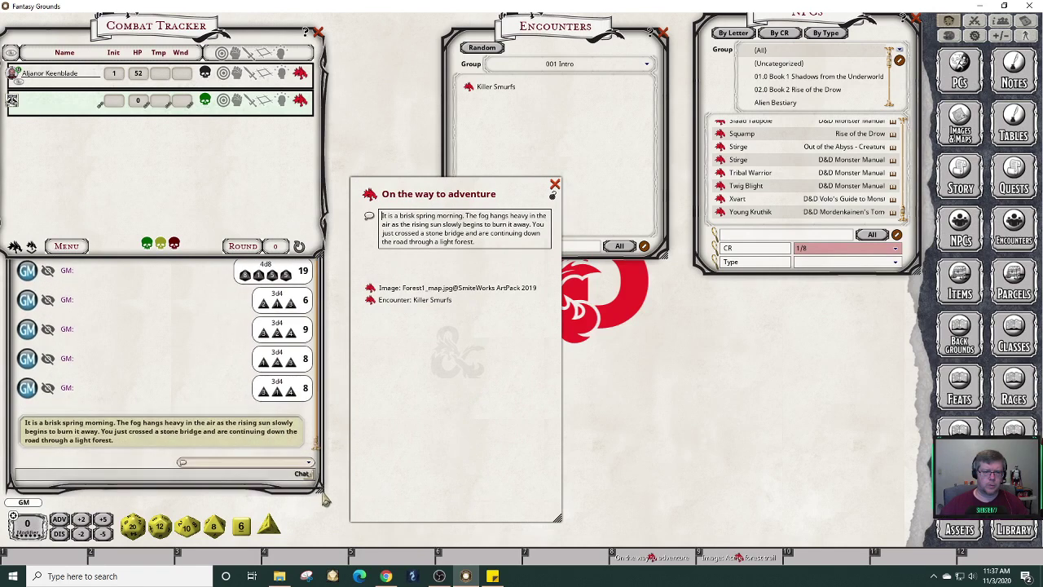
right_click(154, 370)
left_click(392, 259)
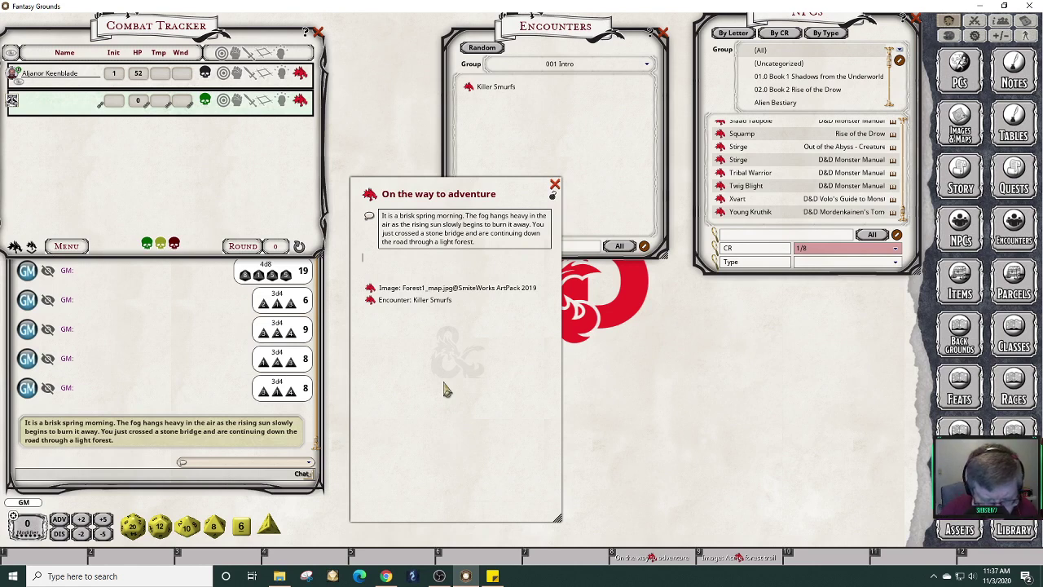
type("You notic")
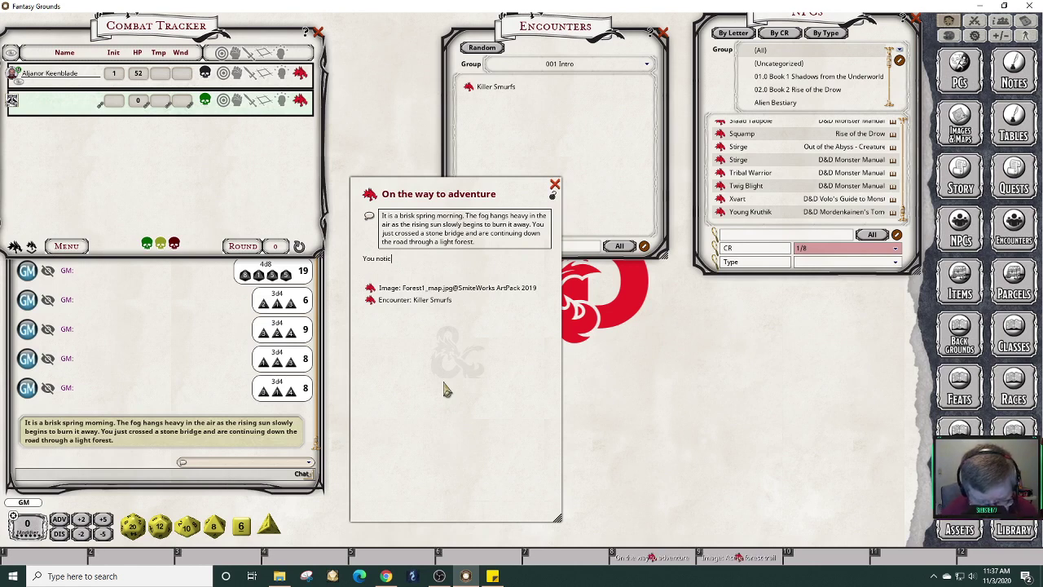
type("e the sounds of")
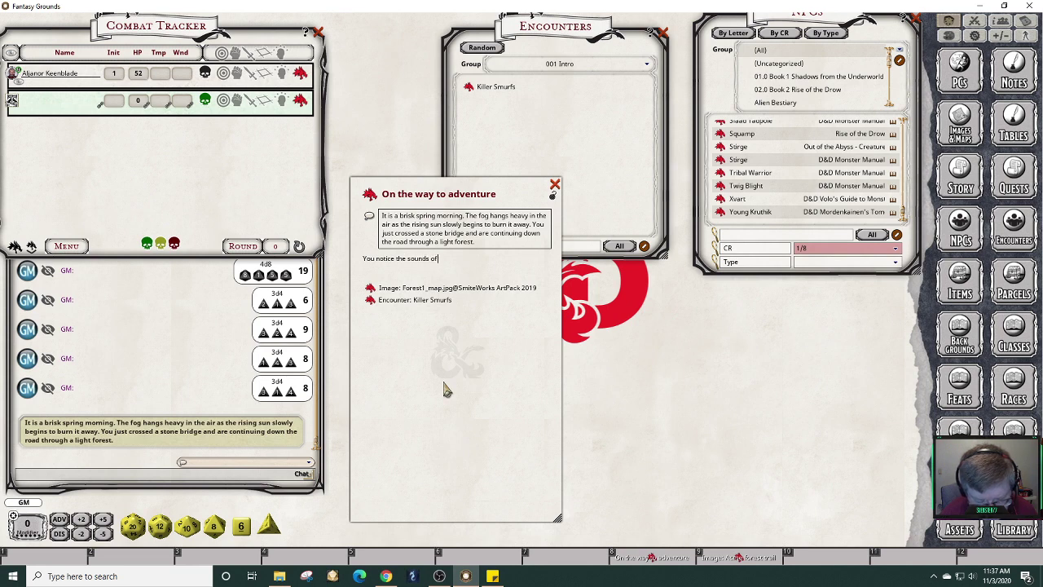
key("BackSpace")
key("BackSpace")
key("BackSpace")
key("BackSpace")
key("BackSpace")
key("BackSpace")
key("BackSpace")
key("BackSpace")
key("BackSpace")
key("BackSpace")
key("BackSpace")
key("BackSpace")
key("BackSpace")
key("BackSpace")
key("BackSpace")
key("BackSpace")
key("BackSpace")
key("BackSpace")
key("BackSpace")
key("BackSpace")
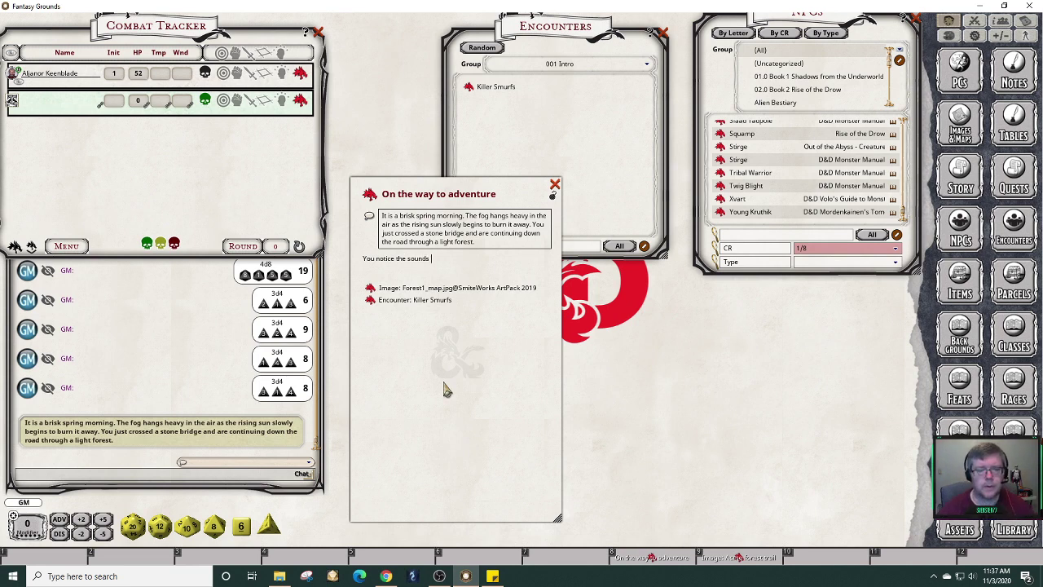
key("BackSpace")
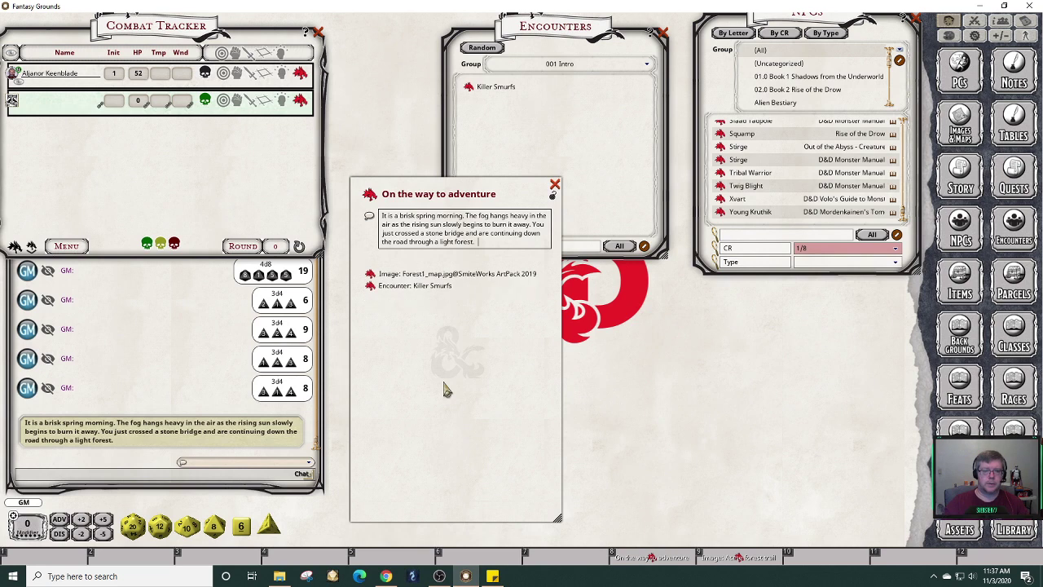
Add blank body-text lines below the Killer Smurfs encounter link in the story, removing the empty link entries.
left_click(451, 282)
key("Return")
key("Return")
key("Return")
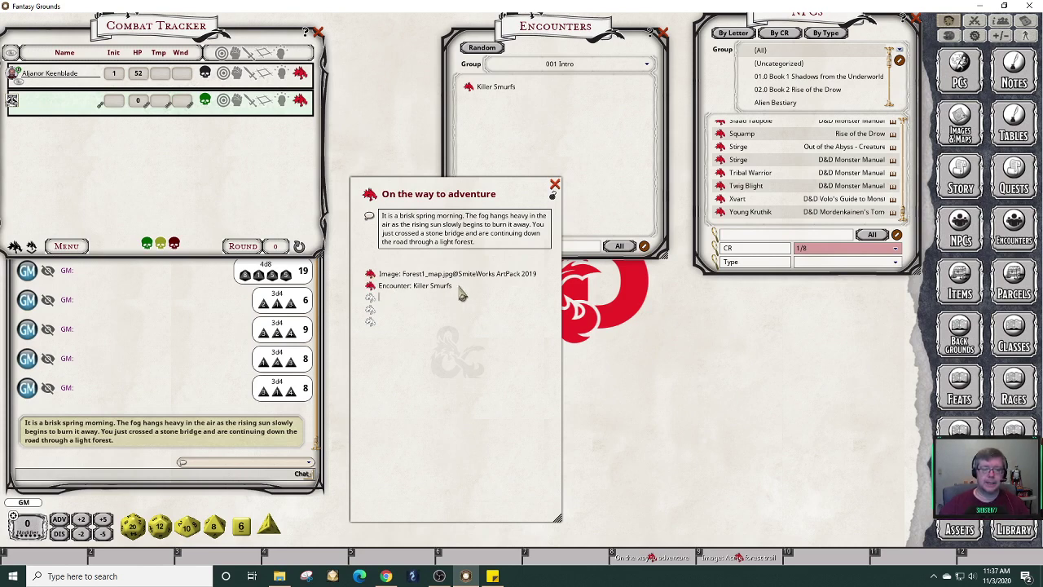
left_click(380, 298)
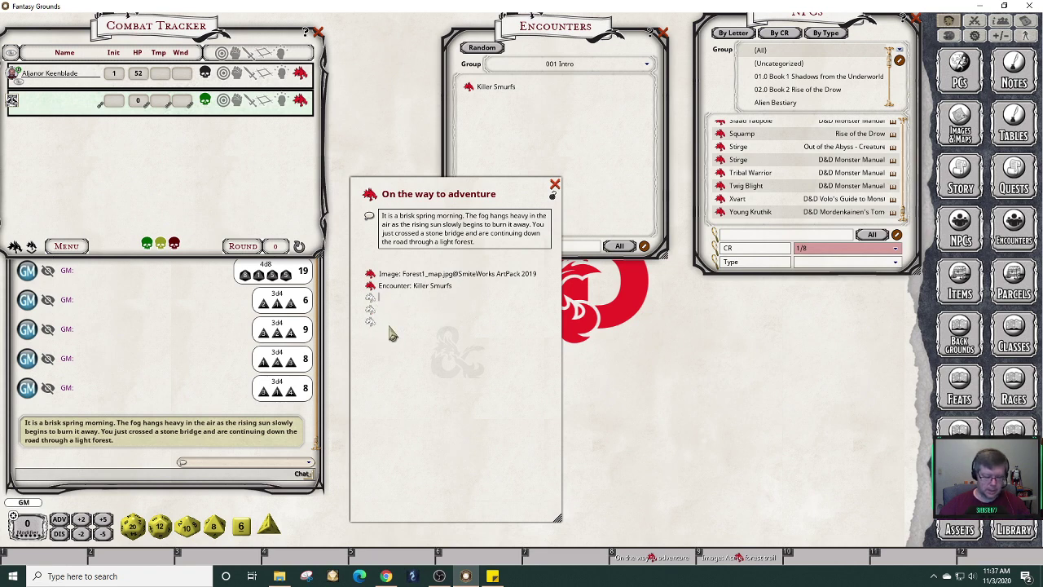
key("ctrl+1")
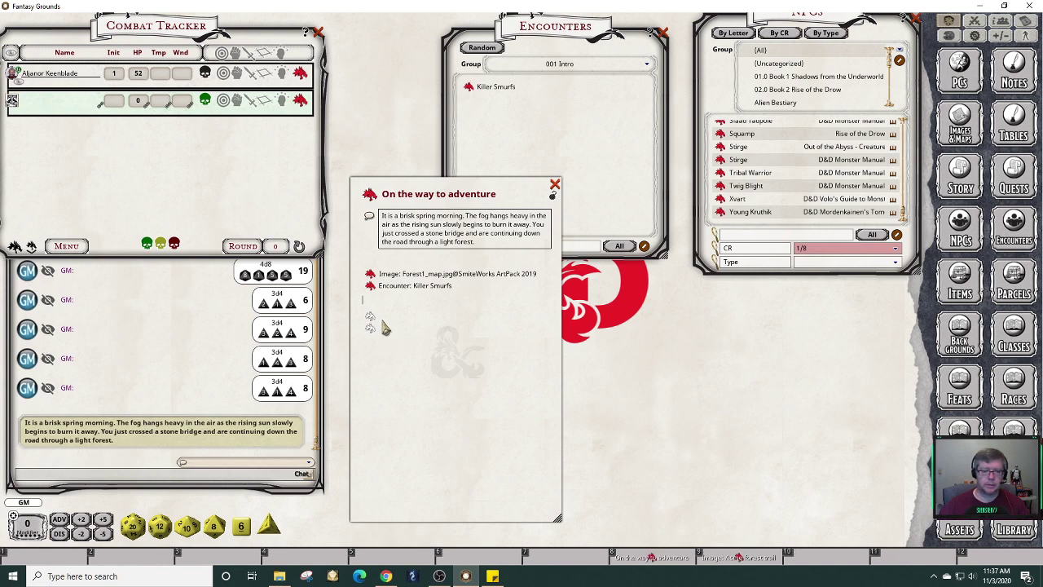
key("Delete")
key("Delete")
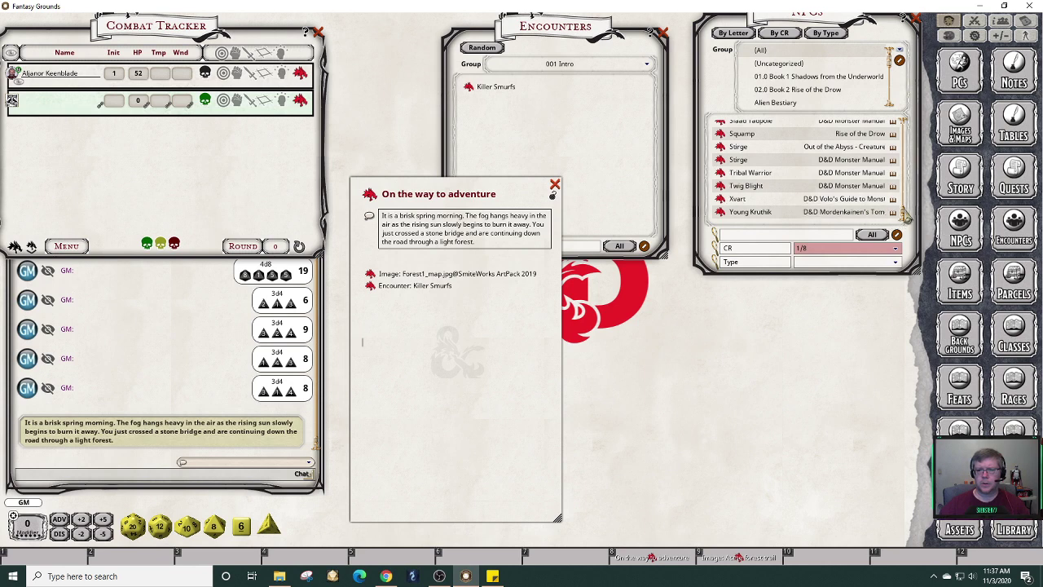
Review the Neogi Hatchling's description and its Neogi picture from the CR 1/8 creature list.
scroll(905, 213, "up", 3)
scroll(906, 213, "up", 4)
scroll(907, 209, "up", 3)
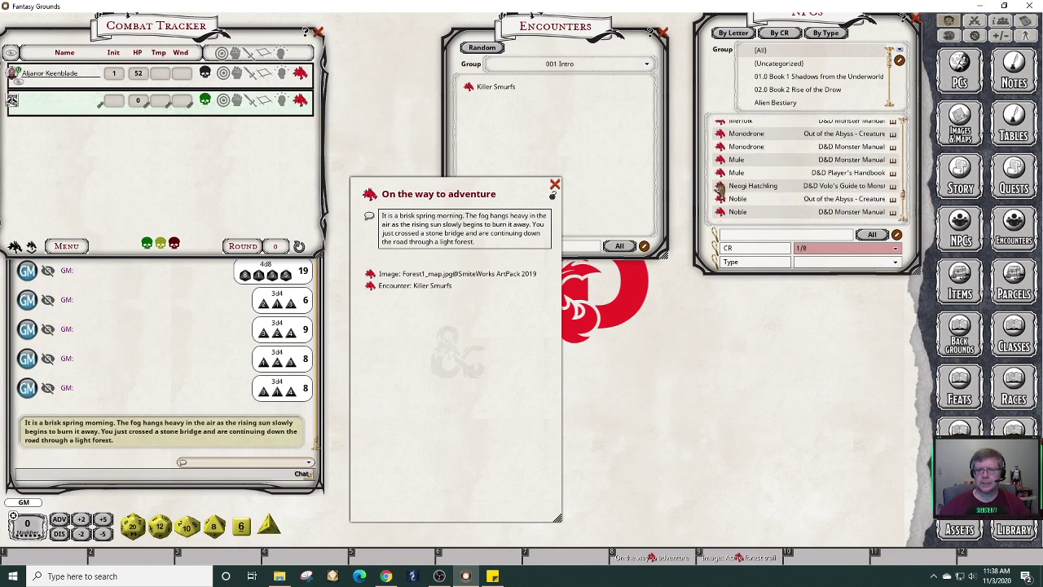
left_click(719, 186)
left_click(639, 246)
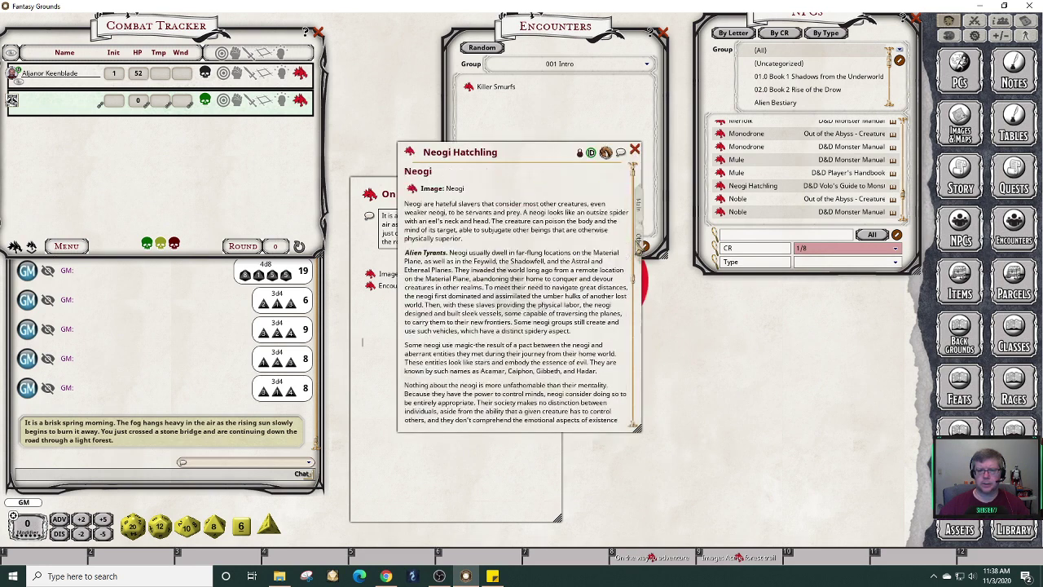
left_click(418, 189)
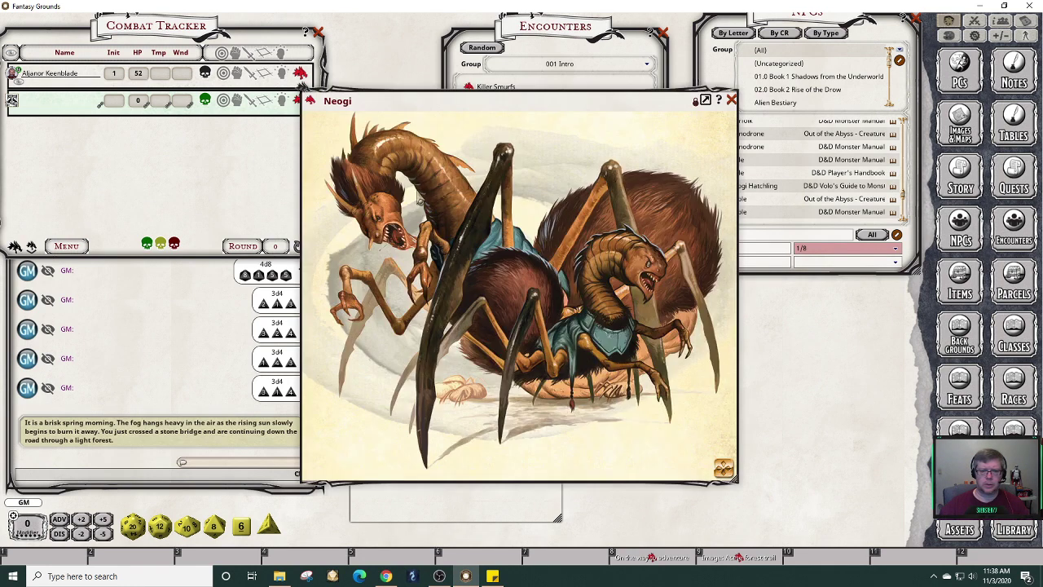
left_click(731, 100)
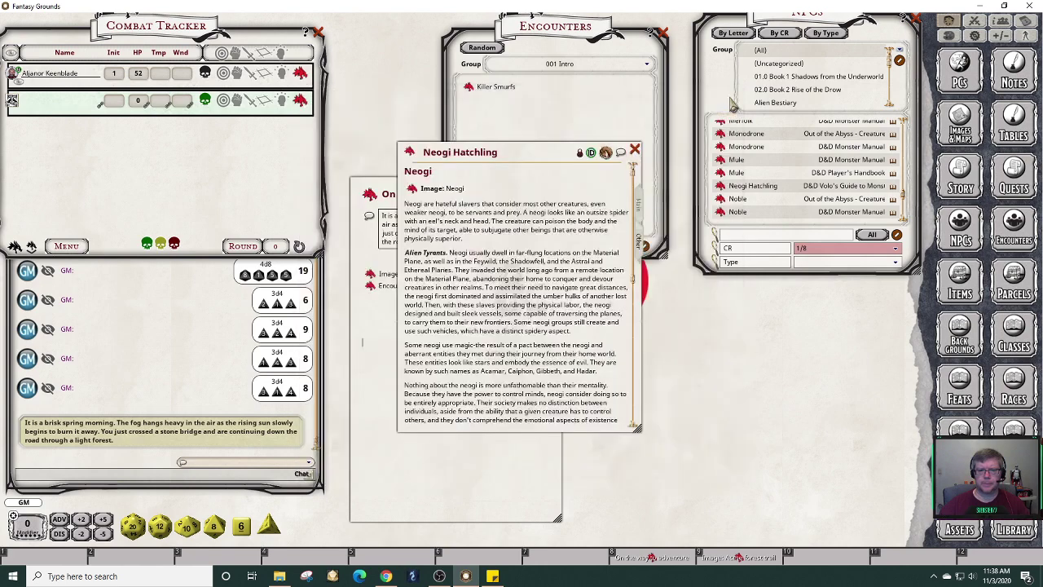
left_click(634, 152)
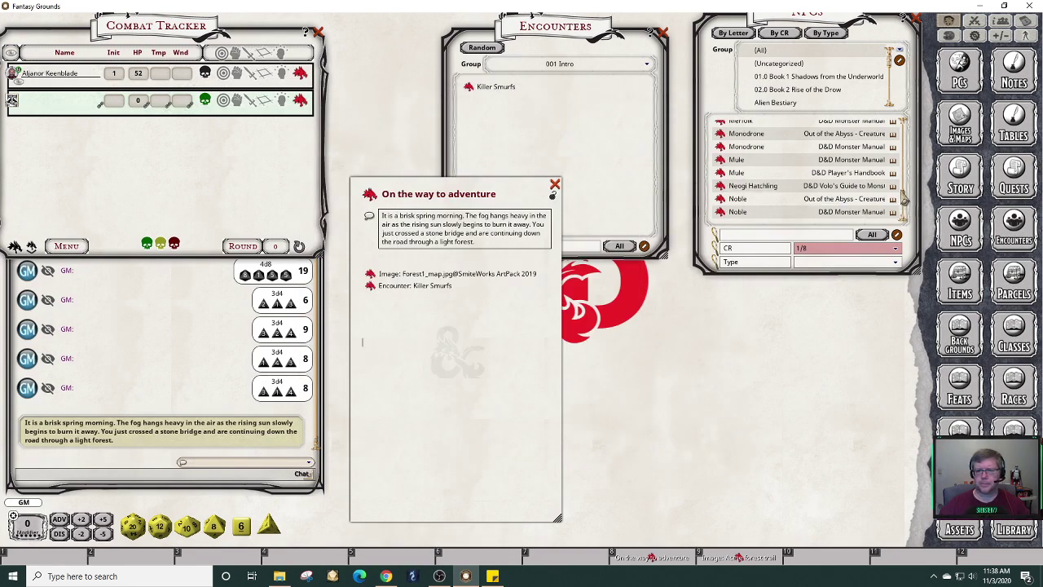
Look over the Monster Manual Monodrone's stat block as a candidate for the next encounter.
scroll(905, 195, "up", 5)
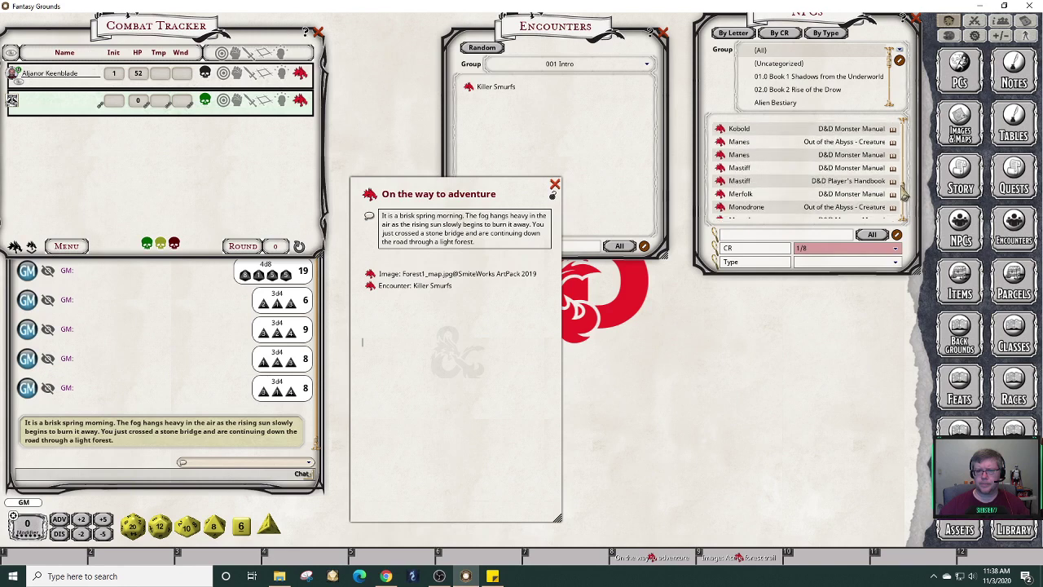
scroll(904, 194, "down", 2)
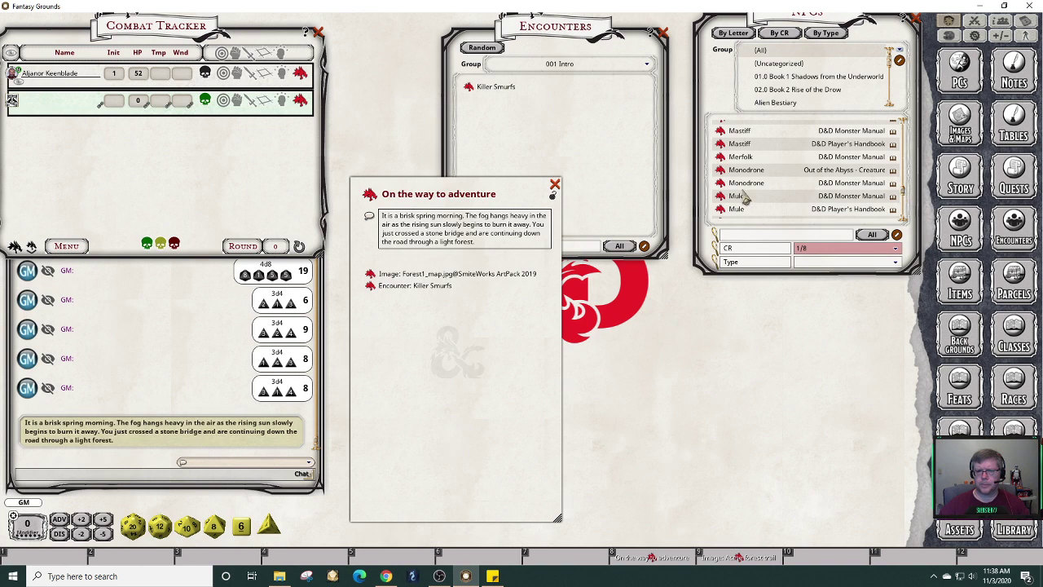
left_click(720, 184)
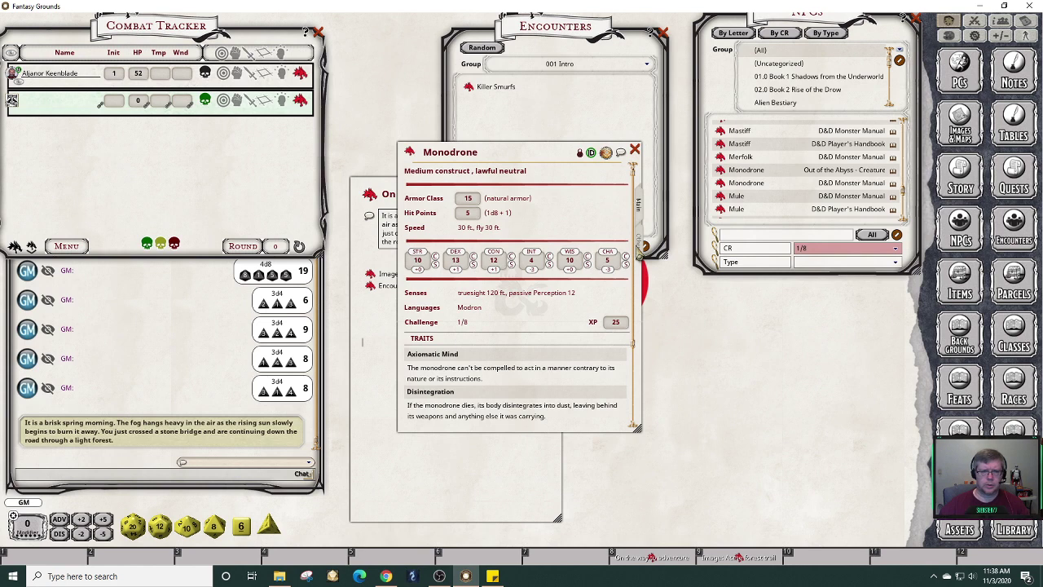
left_click(635, 150)
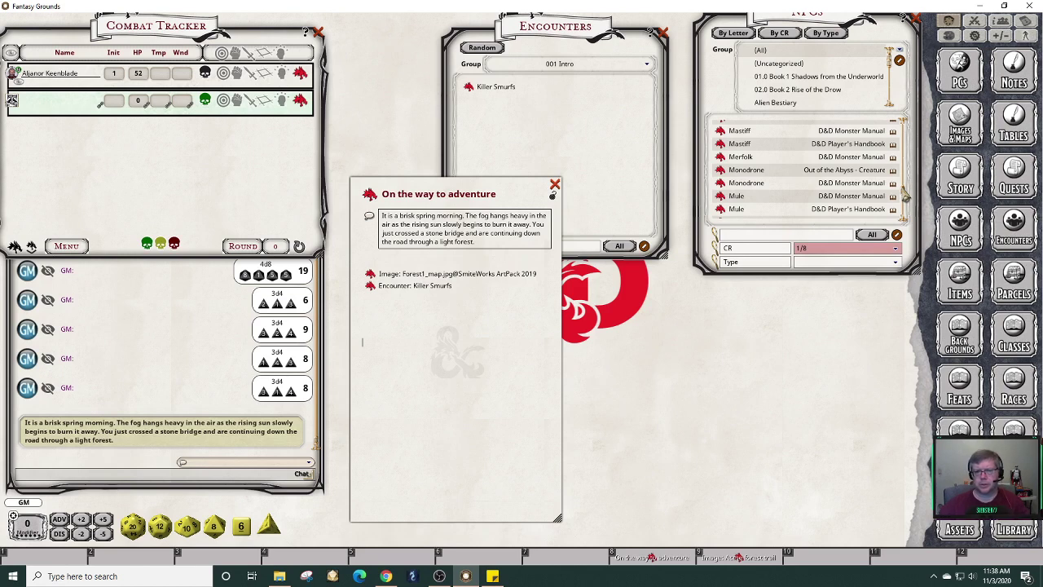
Find the Giant Weasel among the CR 1/8 creatures and read through its traits and bite action.
scroll(904, 192, "up", 5)
scroll(905, 192, "up", 2)
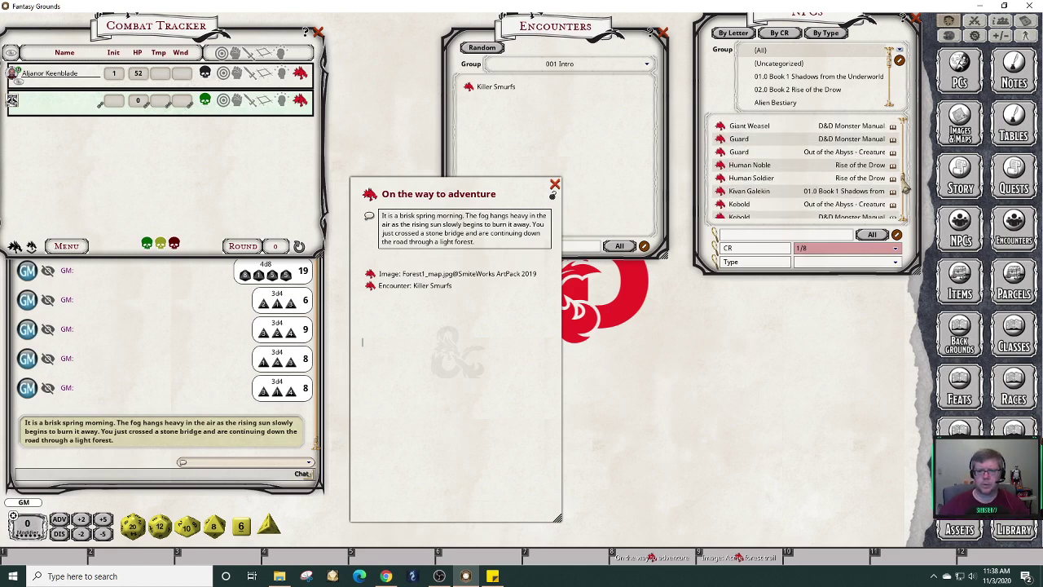
scroll(905, 188, "up", 2)
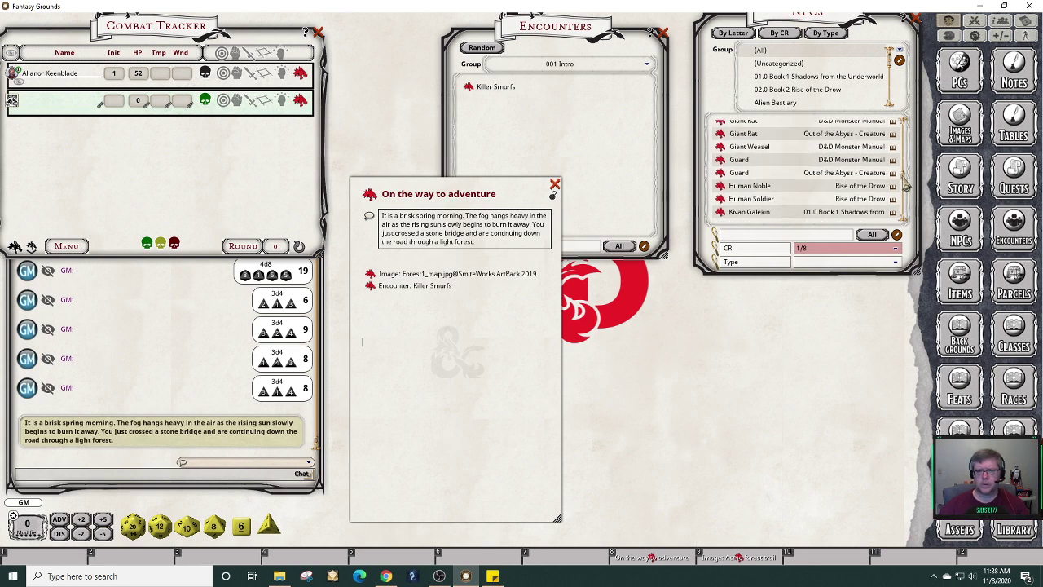
scroll(905, 185, "up", 4)
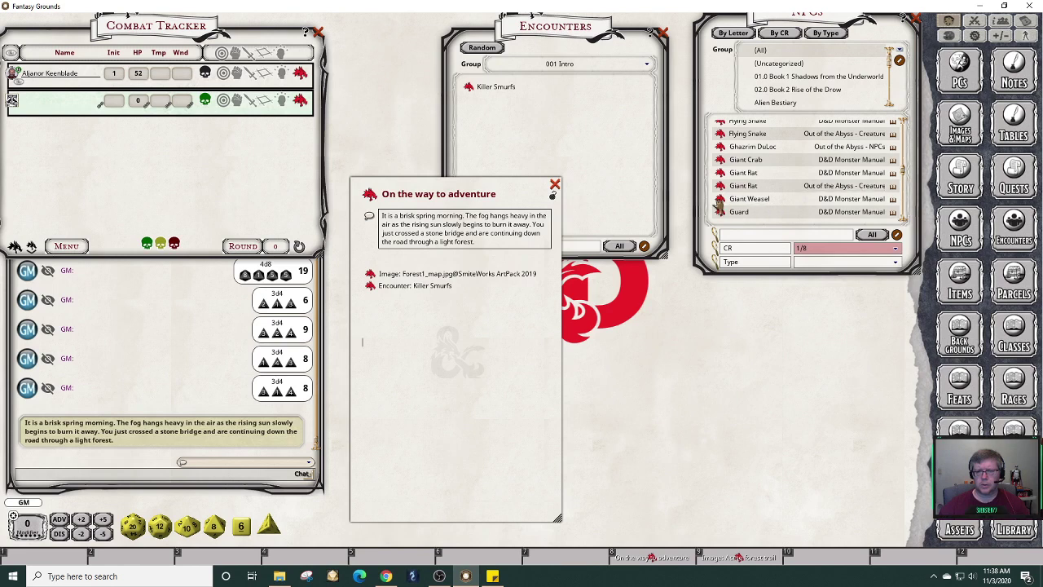
left_click(720, 199)
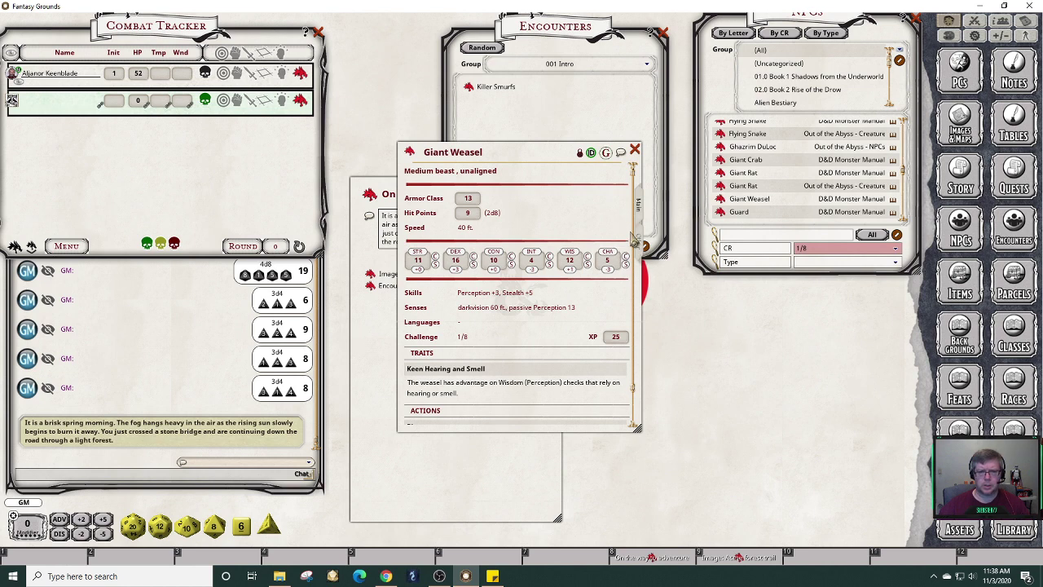
scroll(635, 376, "down", 2)
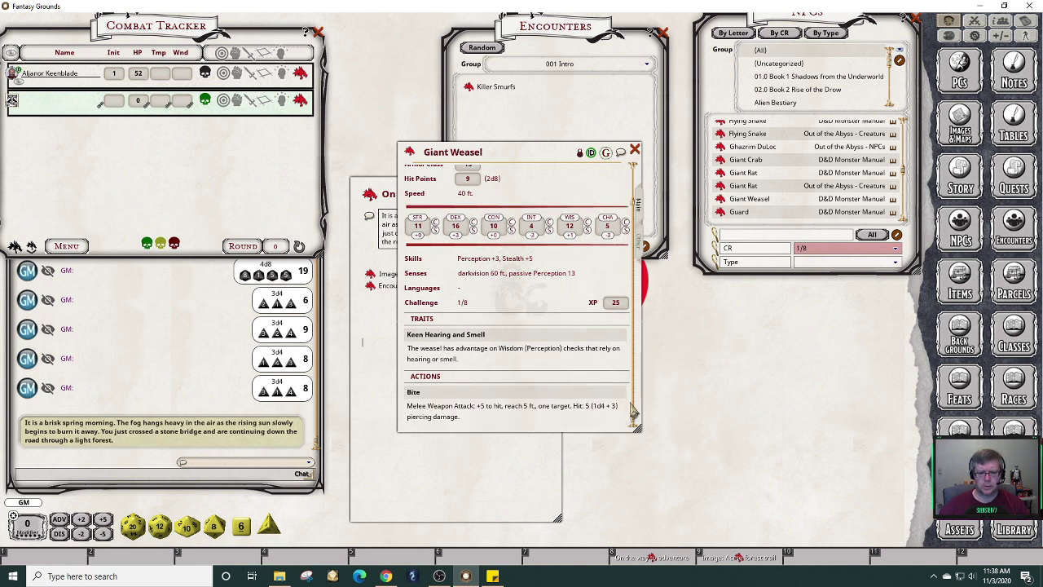
scroll(635, 411, "up", 2)
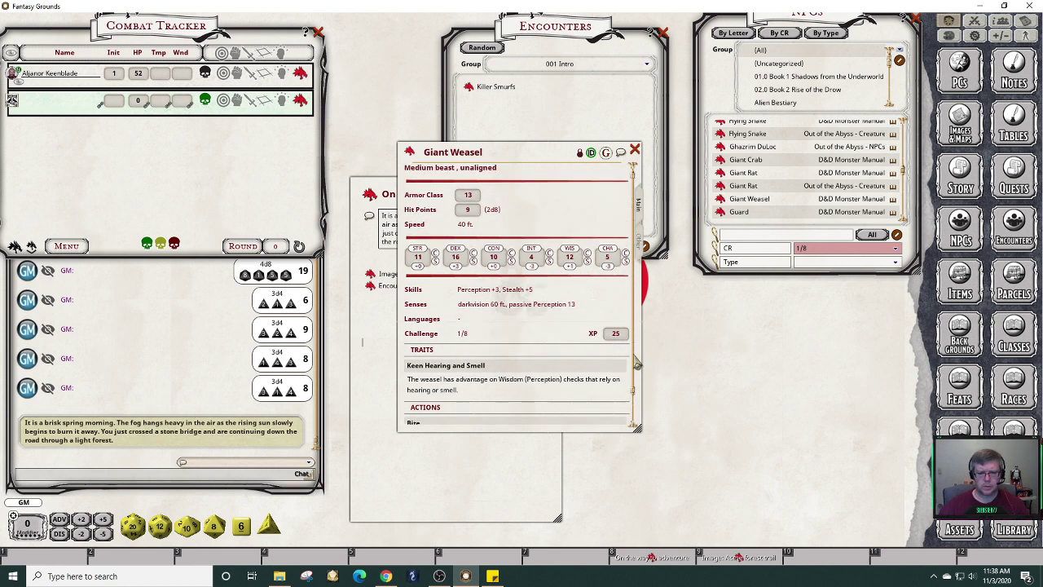
left_click(635, 151)
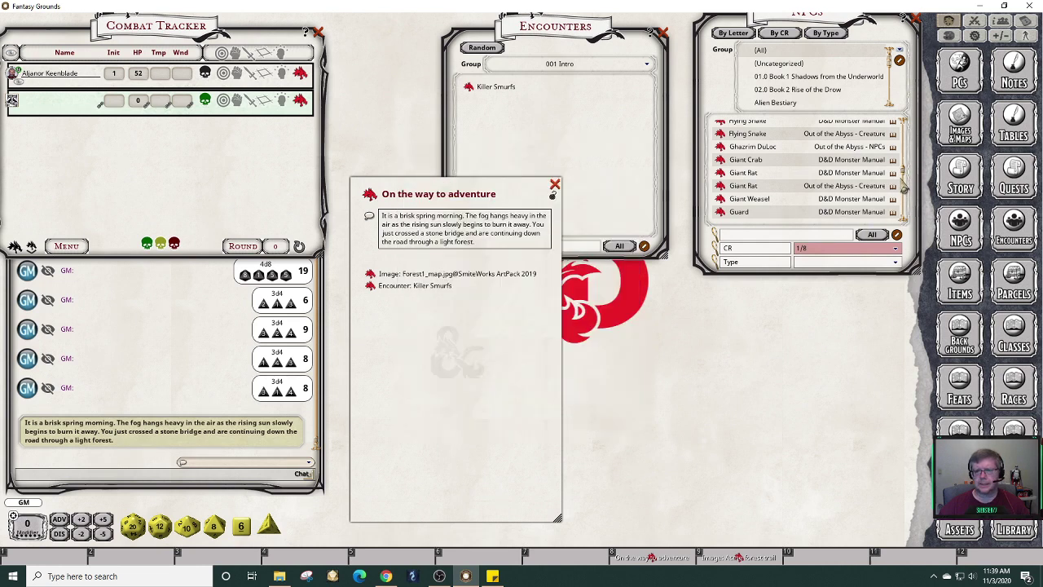
Open the Diseased Giant Rat's record from the CR 1/8 creatures and move it clear of the encounter list.
left_click_drag(906, 175, 907, 162)
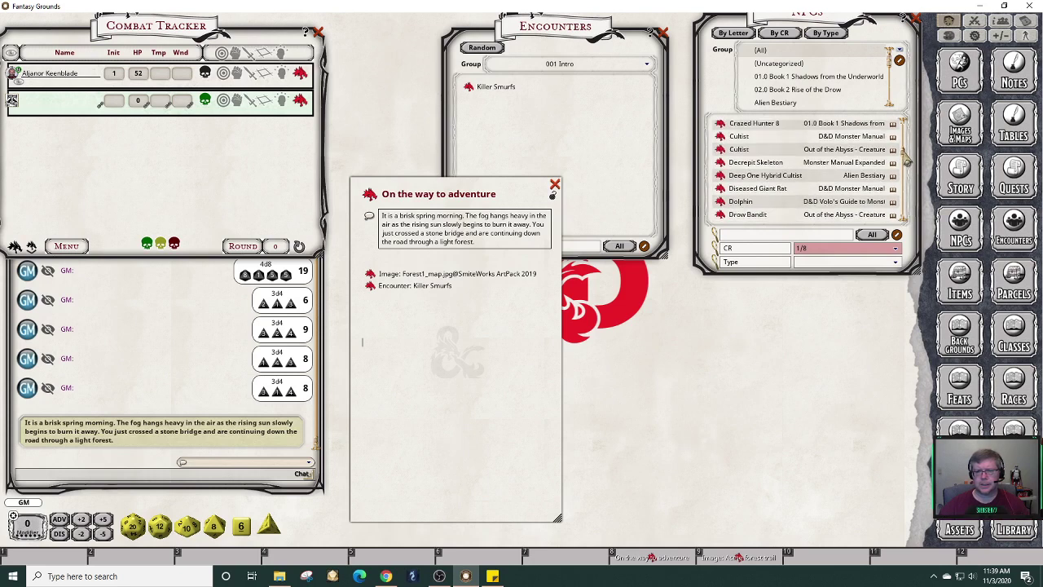
left_click(721, 188)
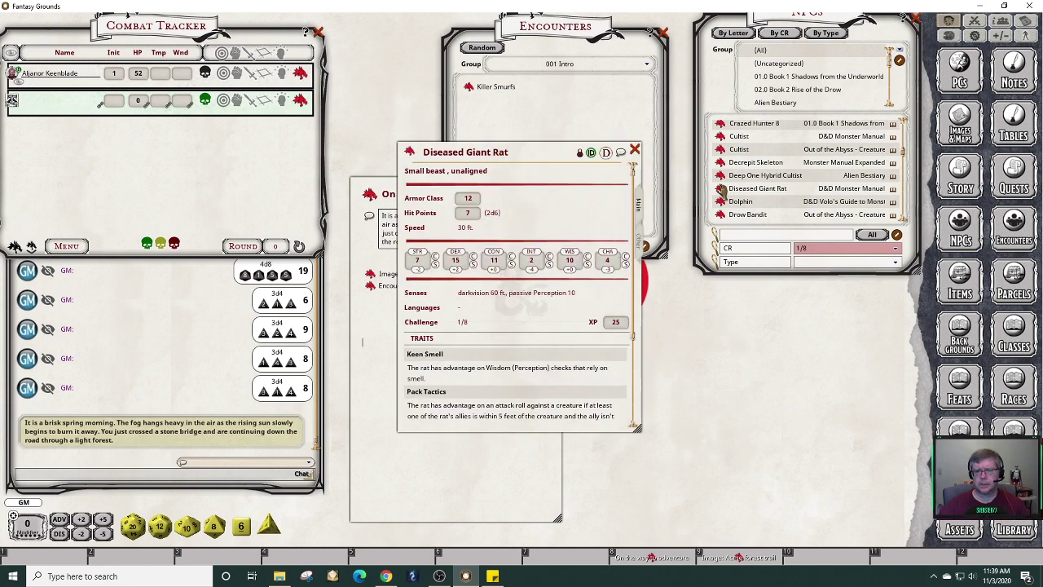
left_click_drag(554, 159, 759, 270)
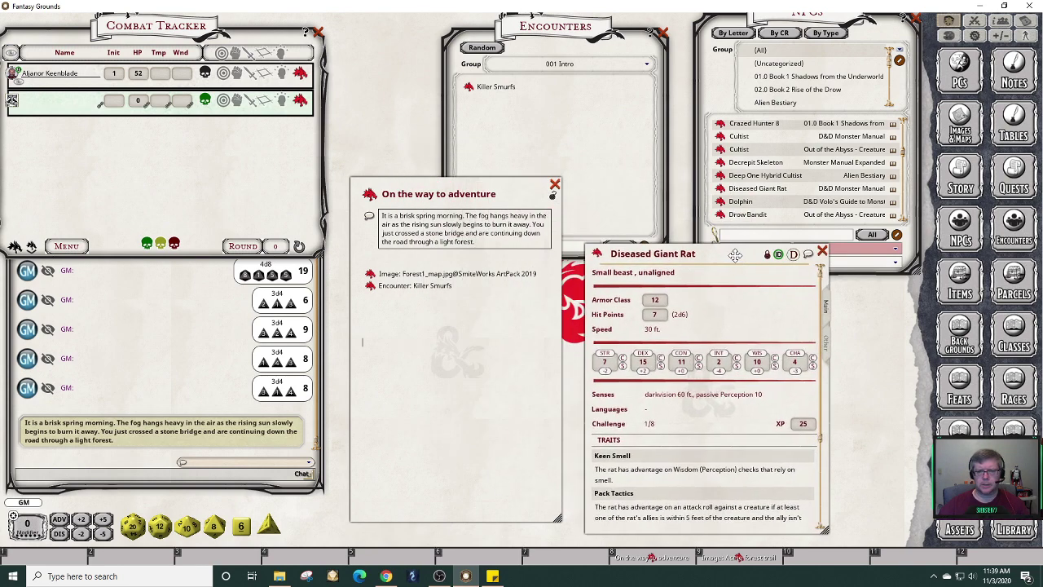
Create a new encounter in the 001 Intro group and name it "Ah, rats".
left_click(603, 145)
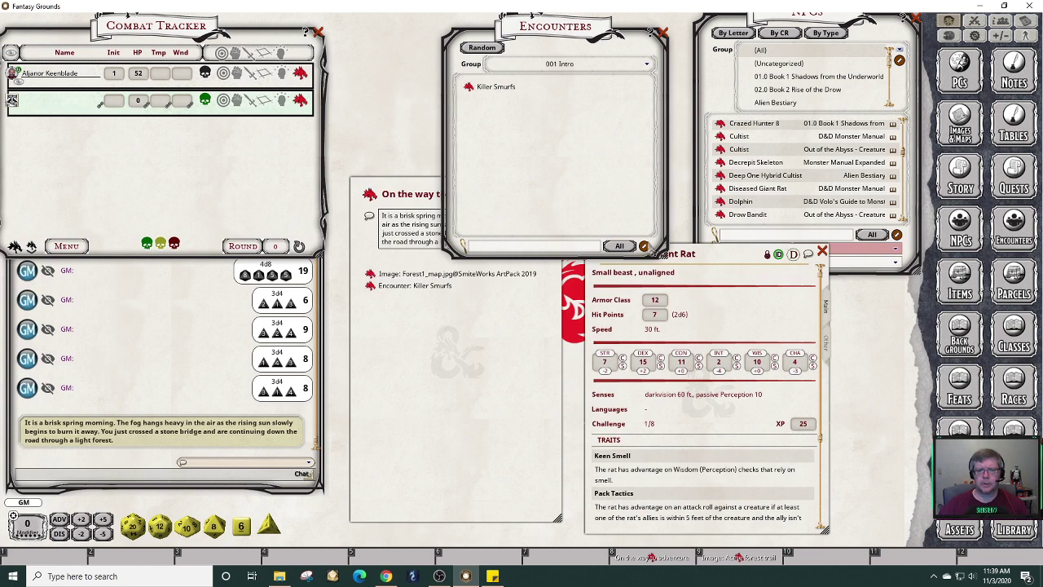
right_click(550, 130)
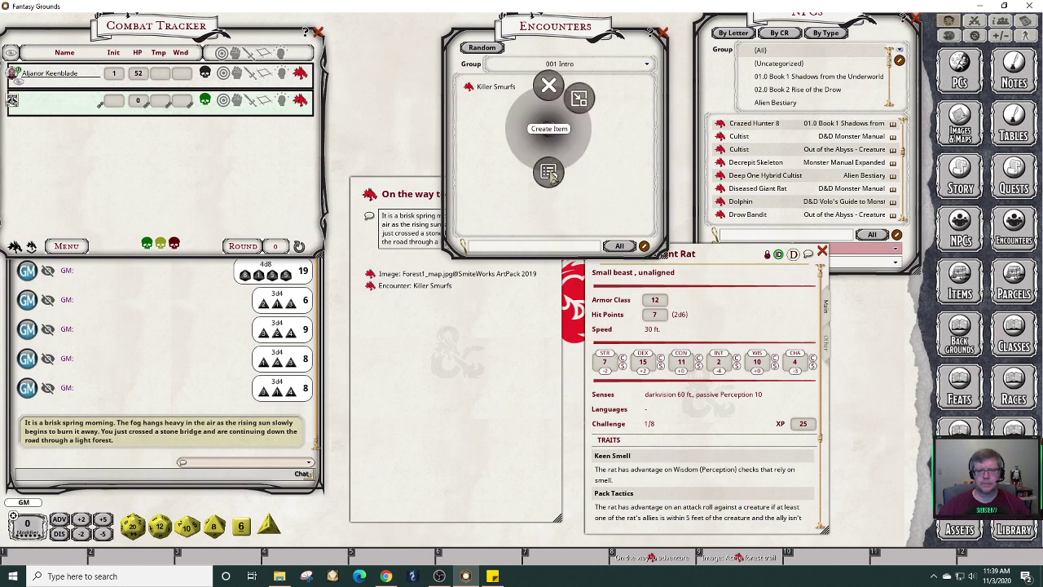
left_click(549, 172)
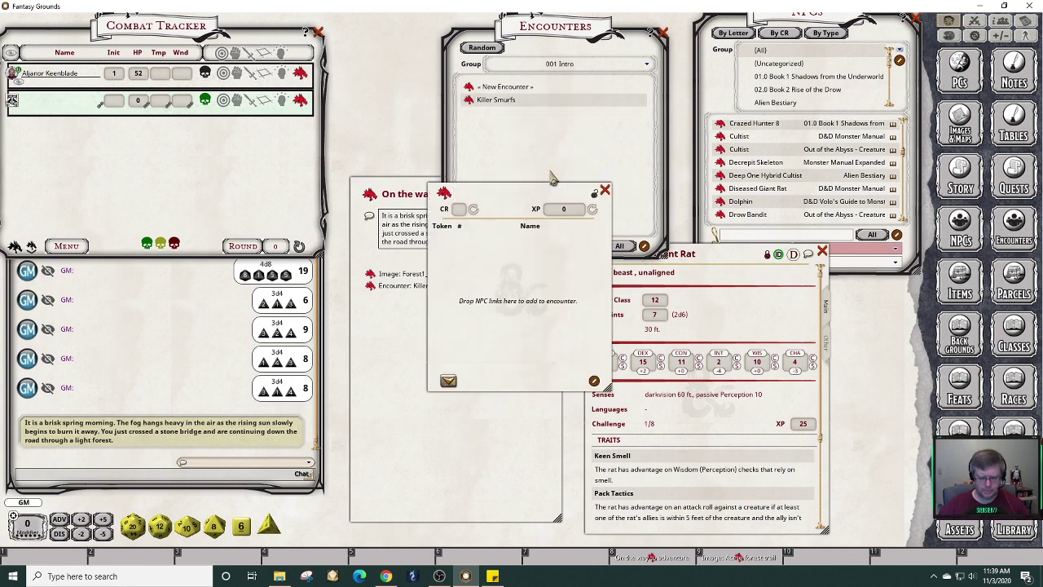
key("shift")
type("A")
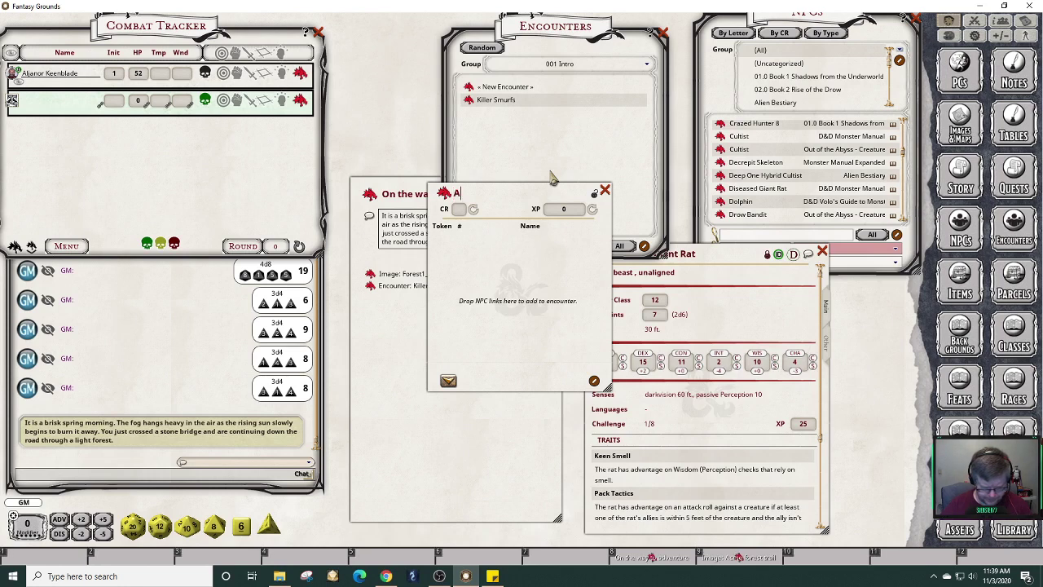
type("h, rats")
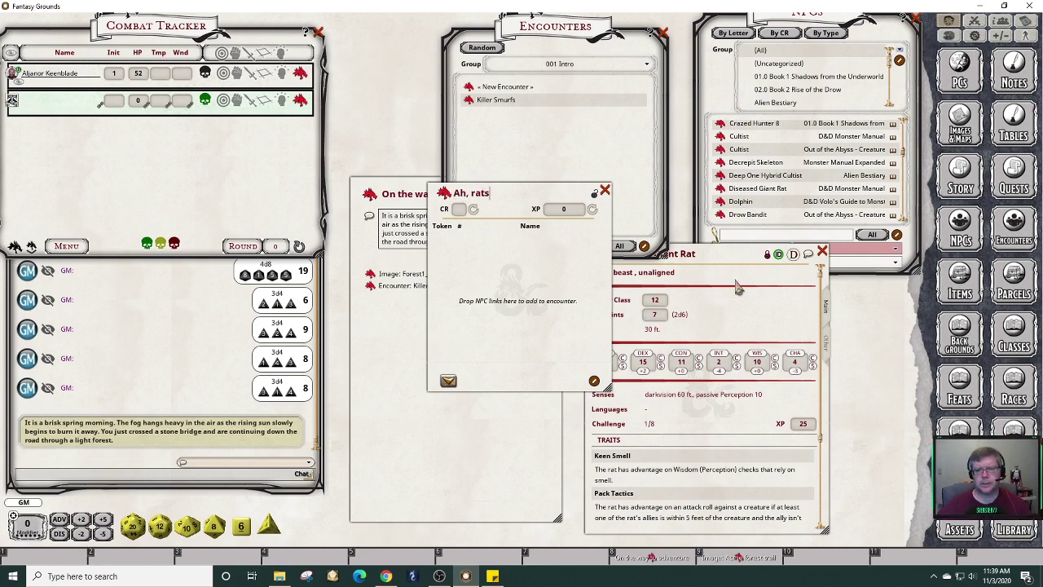
Add the Diseased Giant Rat to the "Ah, rats" encounter and close the creature's record.
left_click(737, 329)
left_click_drag(596, 256, 483, 264)
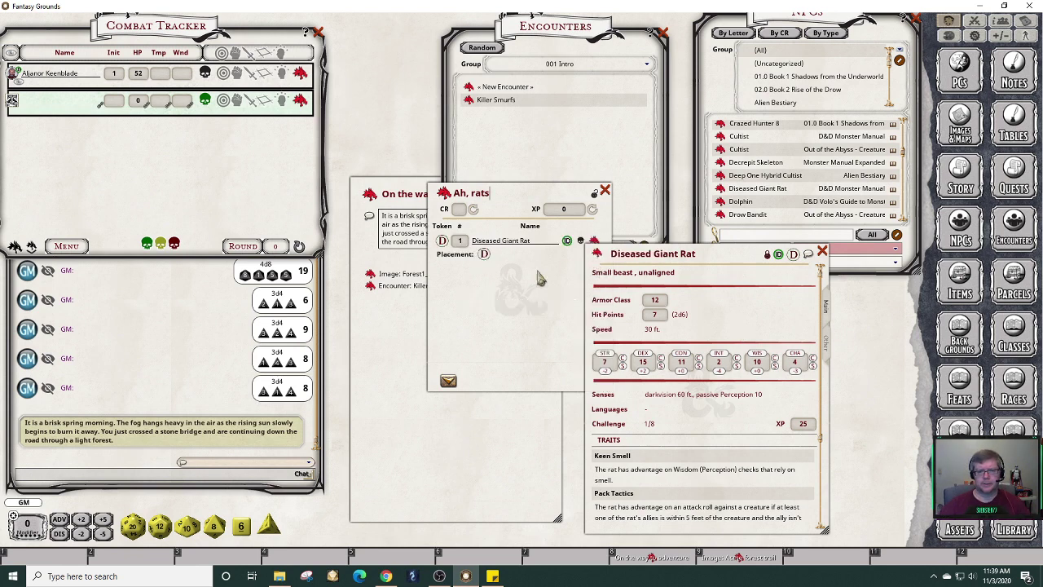
left_click(823, 252)
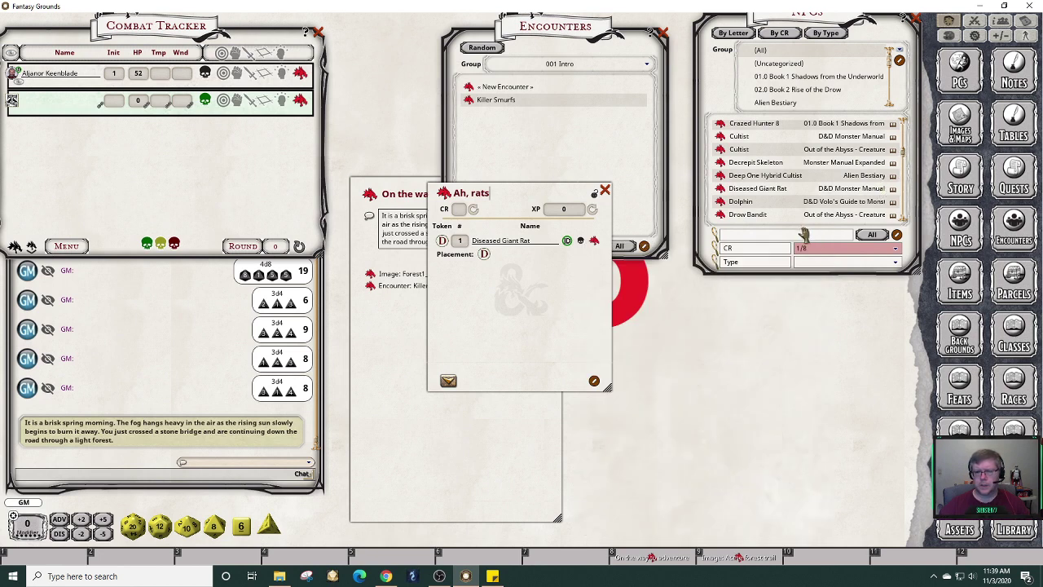
Search the CR 1/8 creatures for "rat" and add the D&D Monster Manual Giant Rat to the "Ah, rats" encounter.
left_click(817, 234)
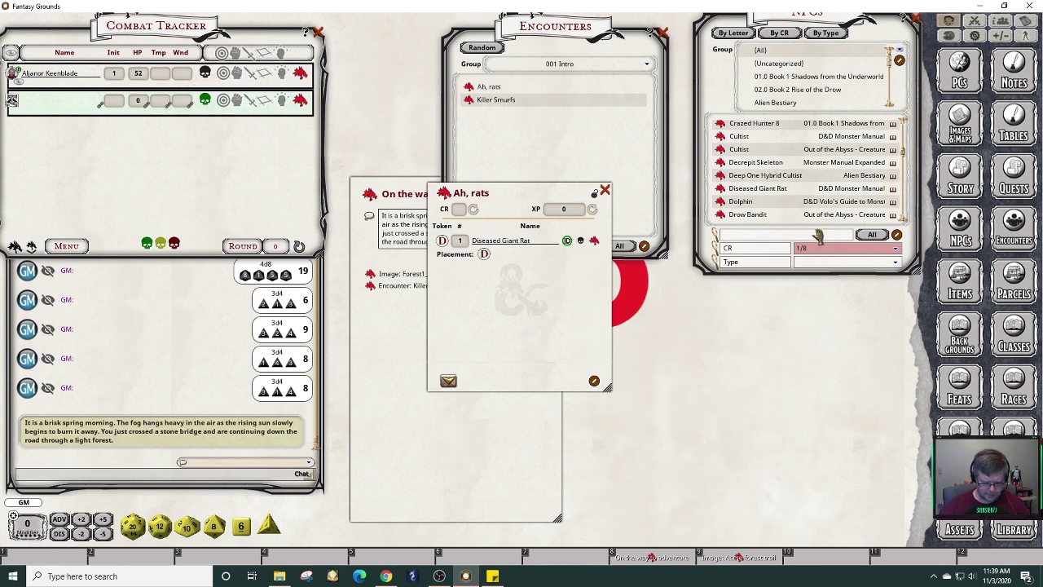
type("rat")
key("Return")
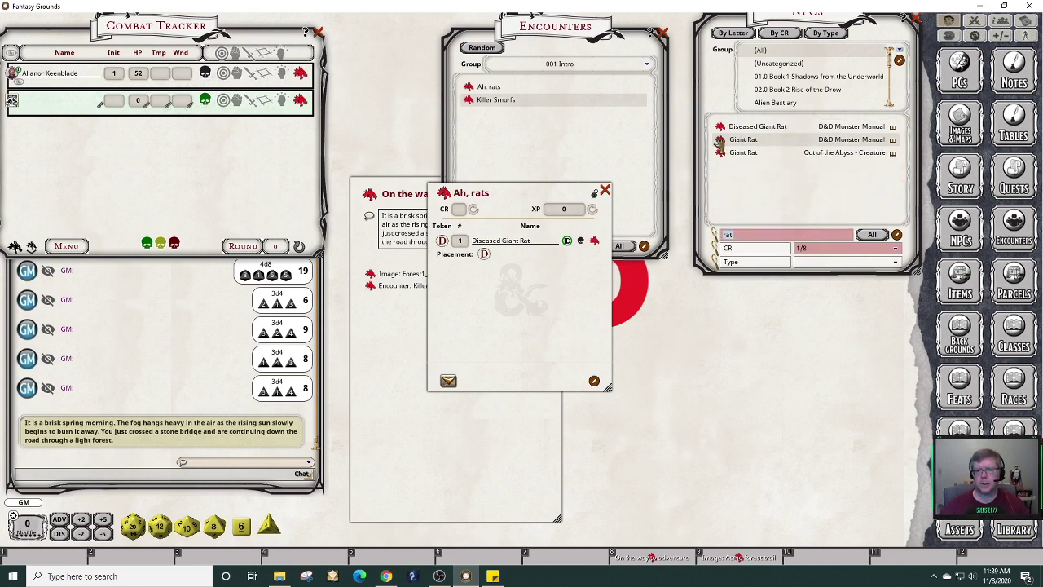
left_click_drag(720, 140, 492, 271)
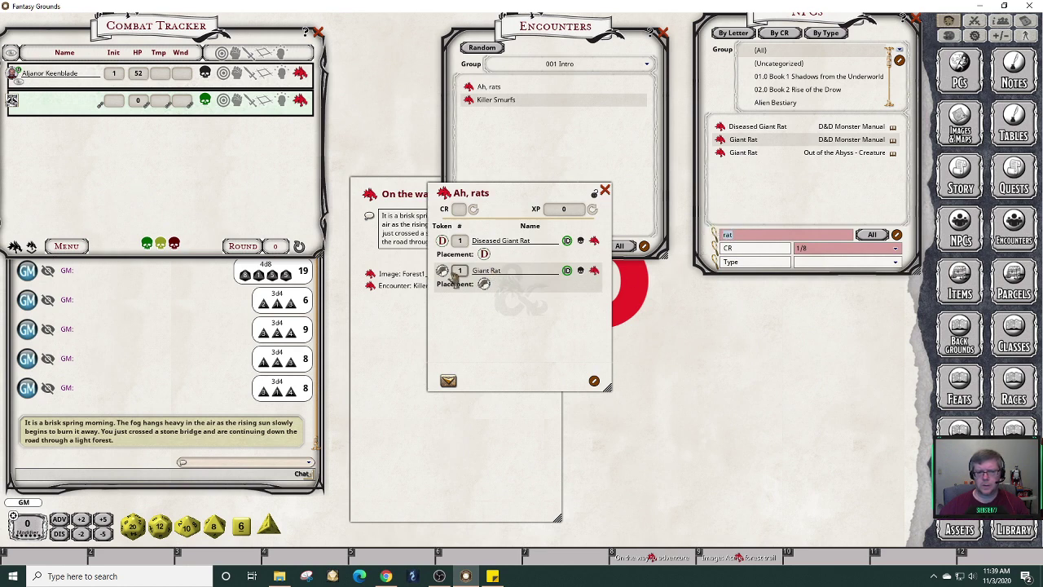
Give the Diseased Giant Rat the Giant Rat's token and set the number of Giant Rats to 3.
left_click_drag(447, 239, 443, 241)
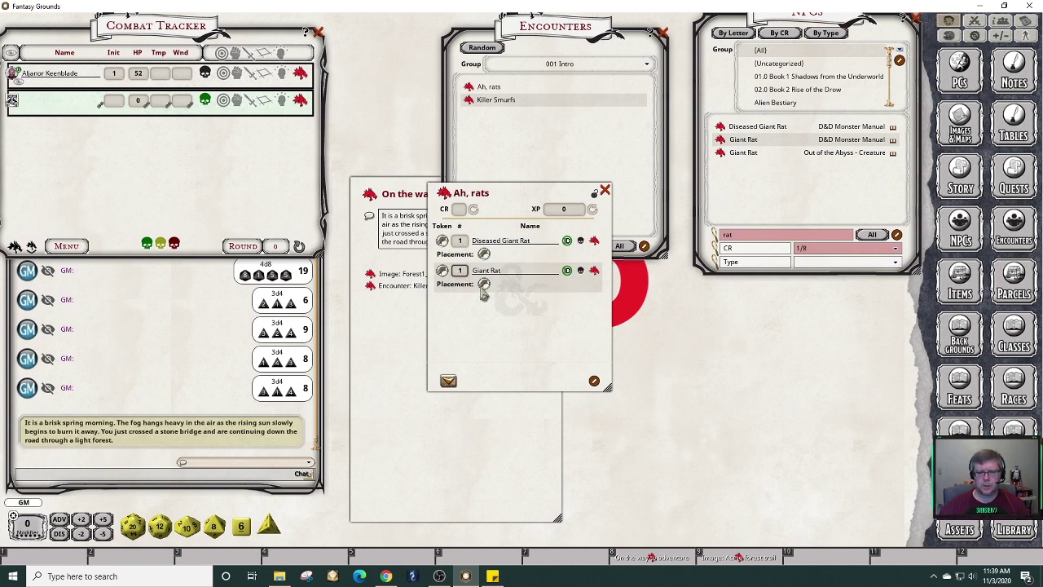
type("3")
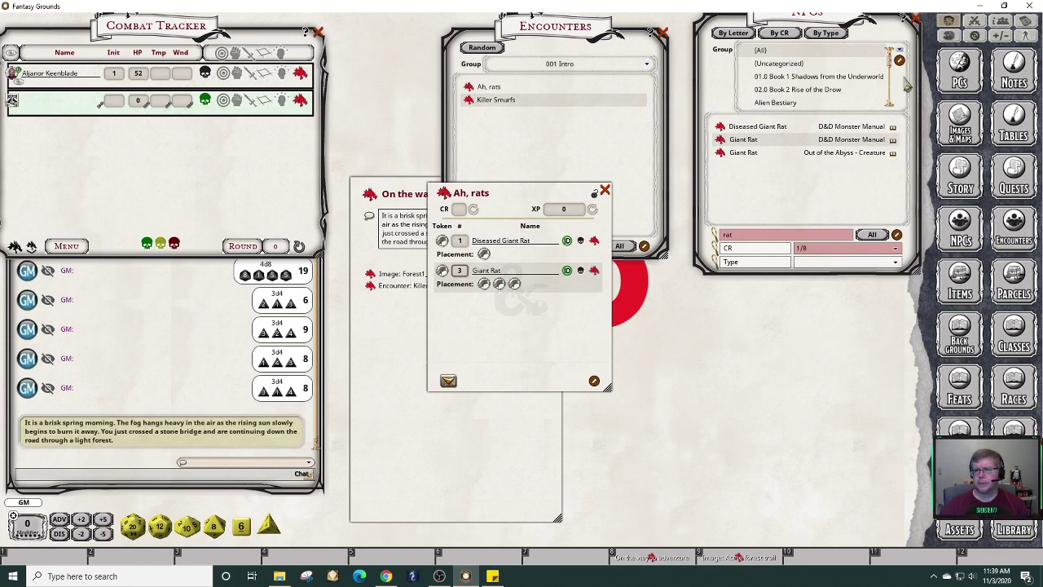
left_click(530, 201)
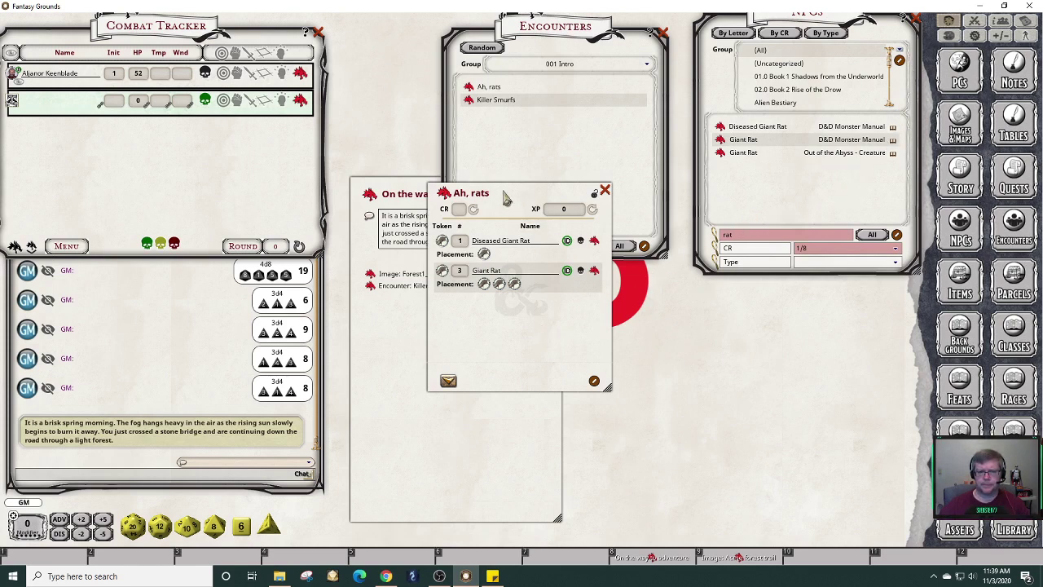
Link the "Ah, rats" encounter in the "On the way to adventure" story, prefixed with "Encounter:", and recalculate the encounter's CR and XP.
left_click_drag(507, 186, 715, 304)
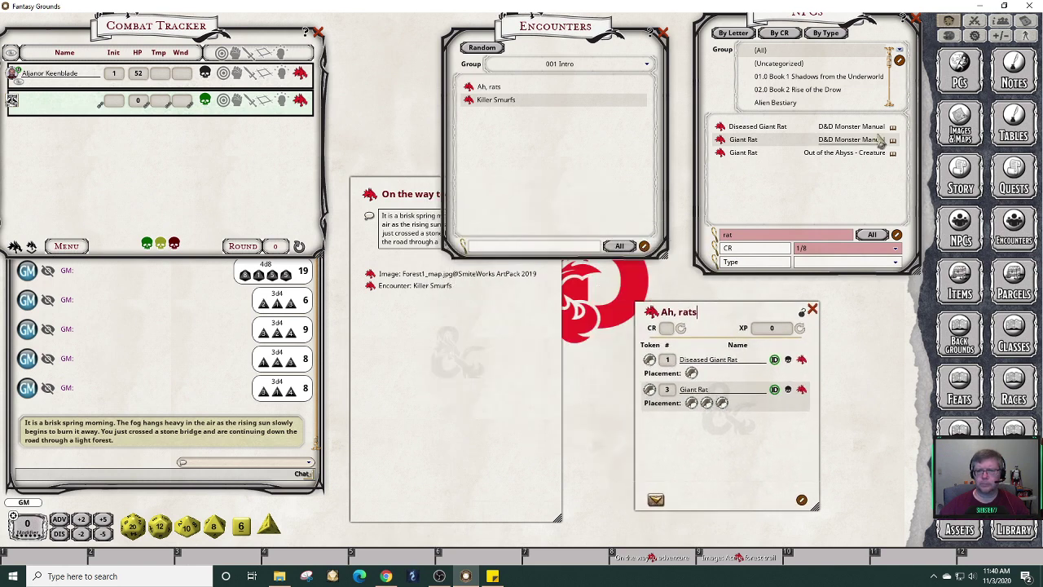
left_click_drag(616, 67, 648, 38)
left_click(522, 332)
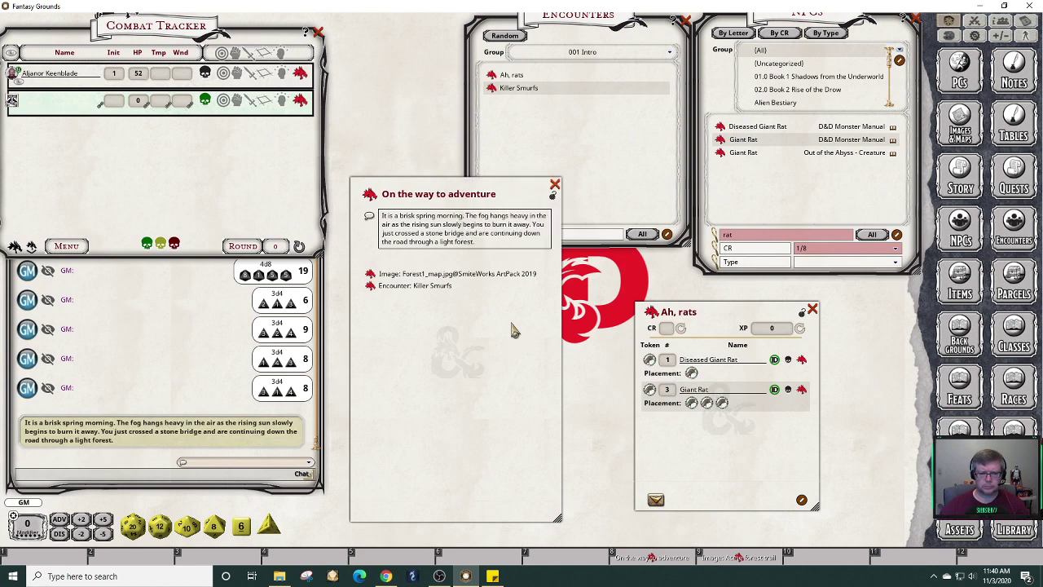
left_click_drag(652, 313, 382, 333)
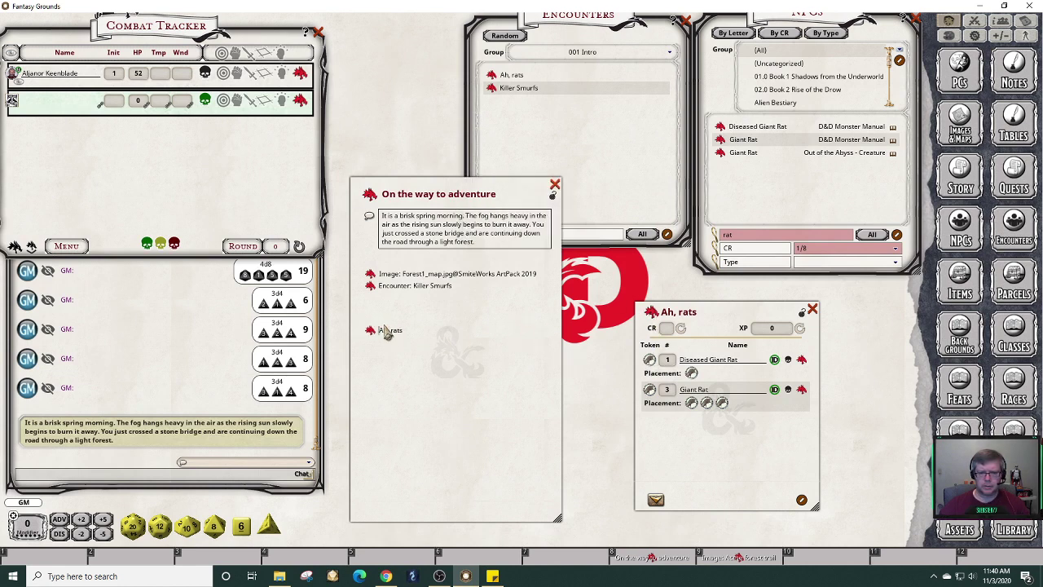
left_click(680, 327)
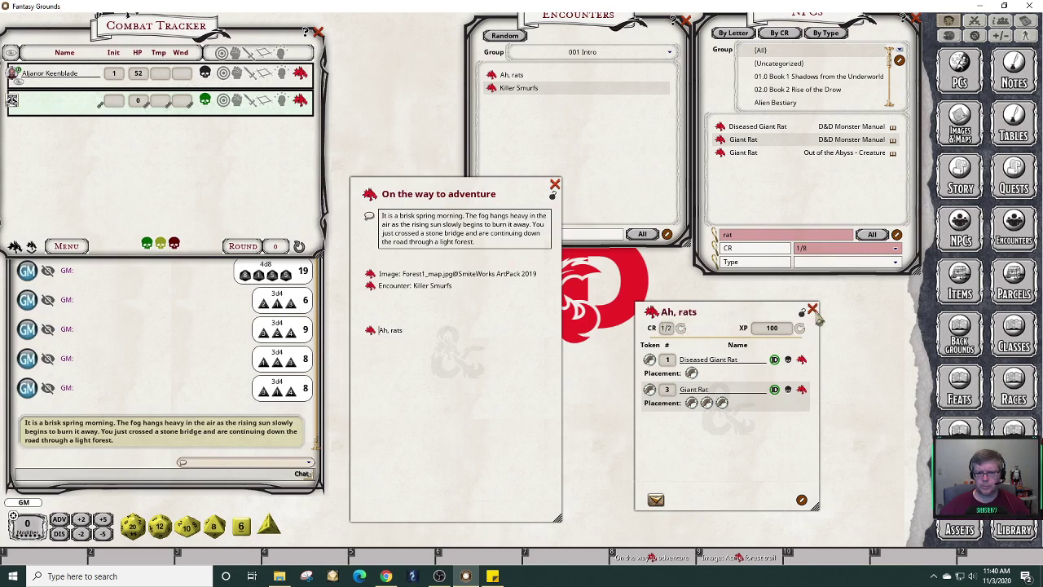
type("Encounter:")
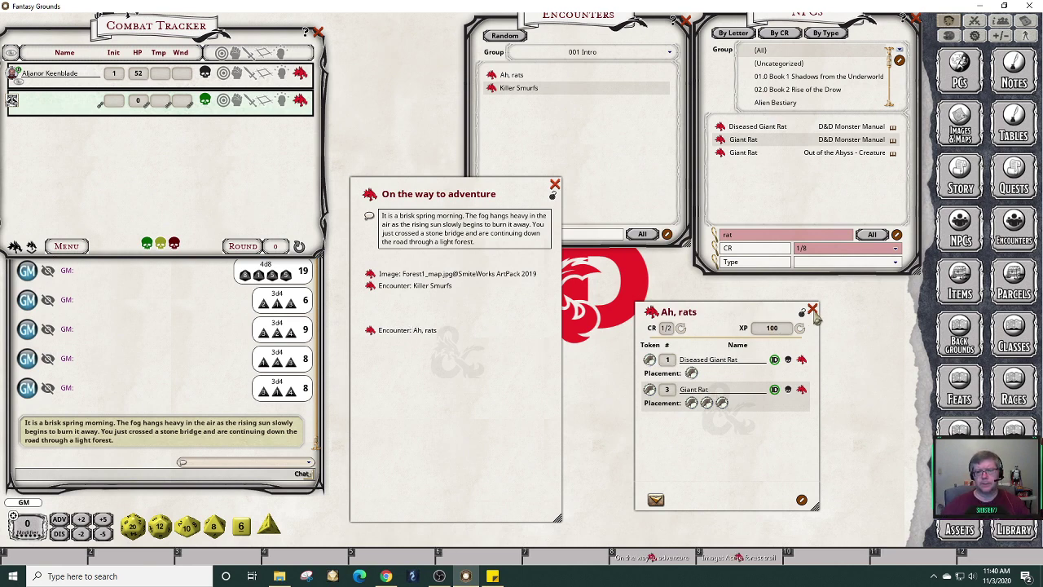
left_click(813, 311)
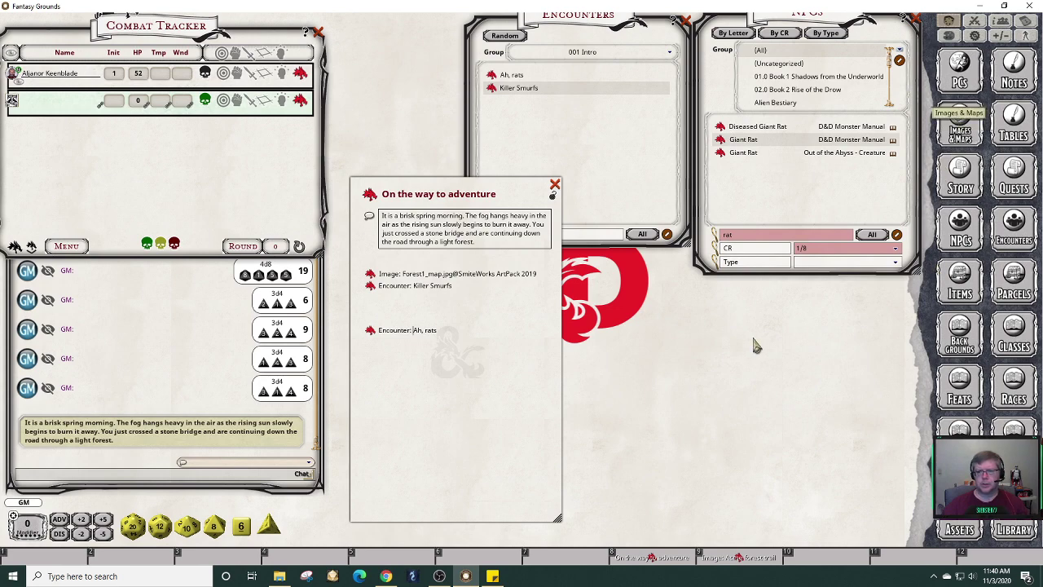
Search the campaign's images and maps for "village" and "city", look through the entries and close the list.
left_click_drag(658, 40, 820, 236)
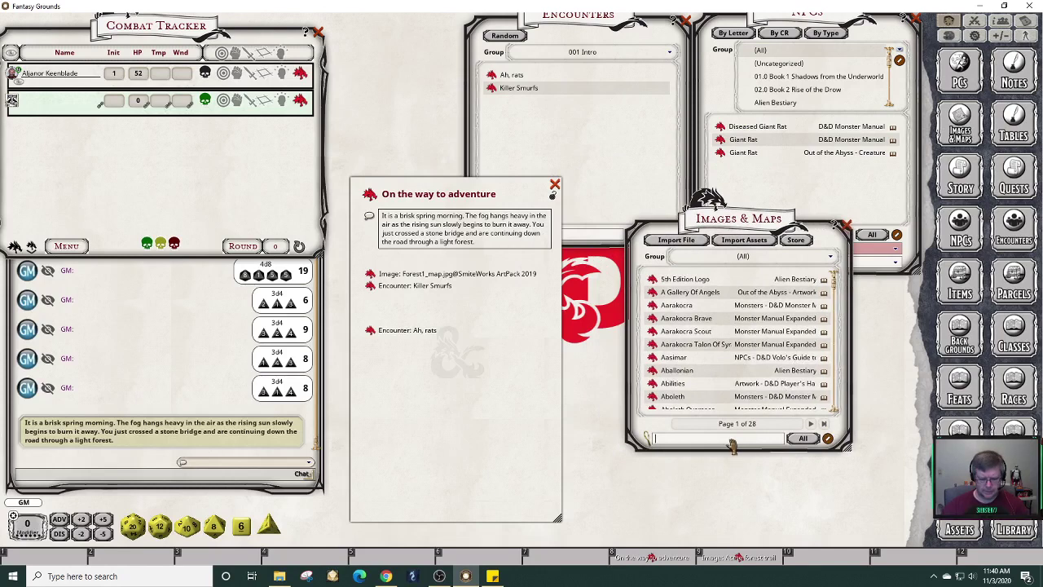
type("ge")
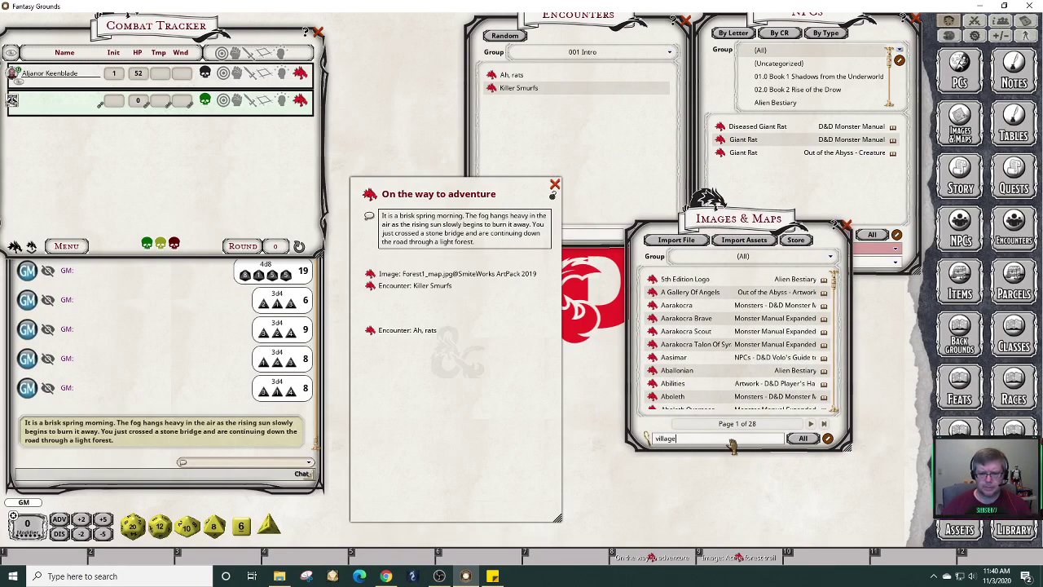
type("city")
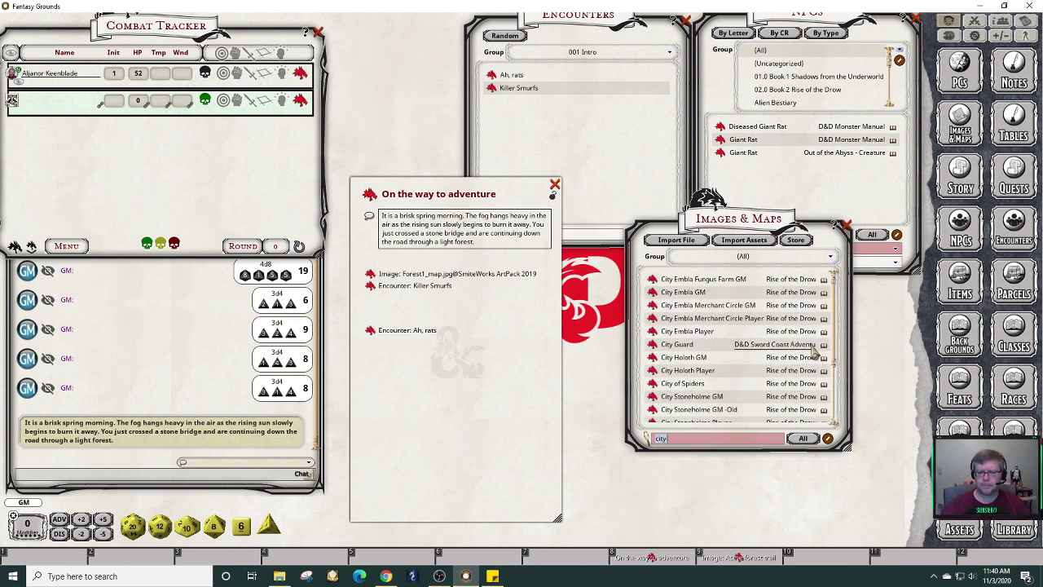
left_click_drag(838, 307, 847, 403)
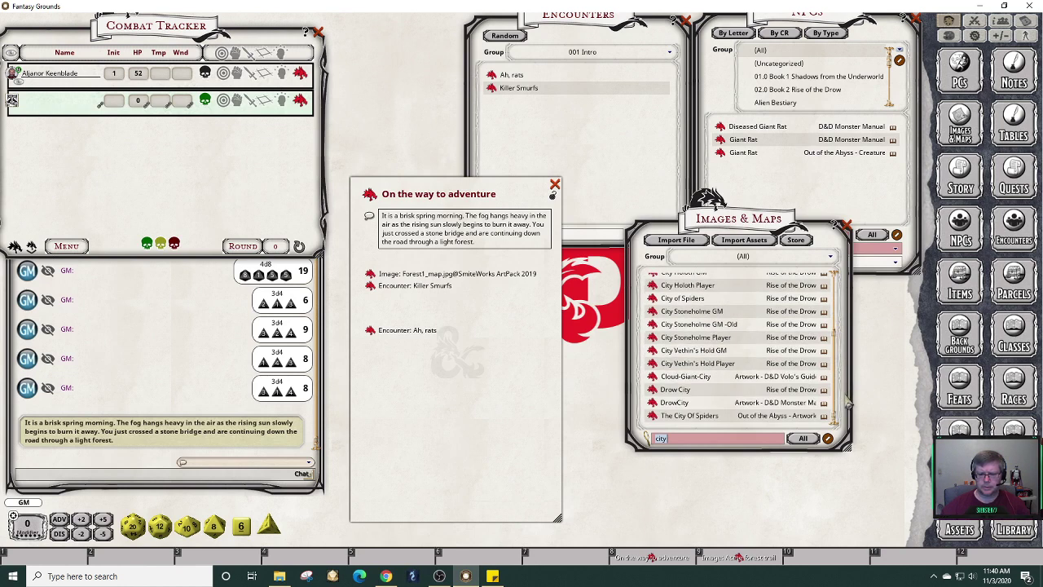
left_click_drag(845, 379, 844, 285)
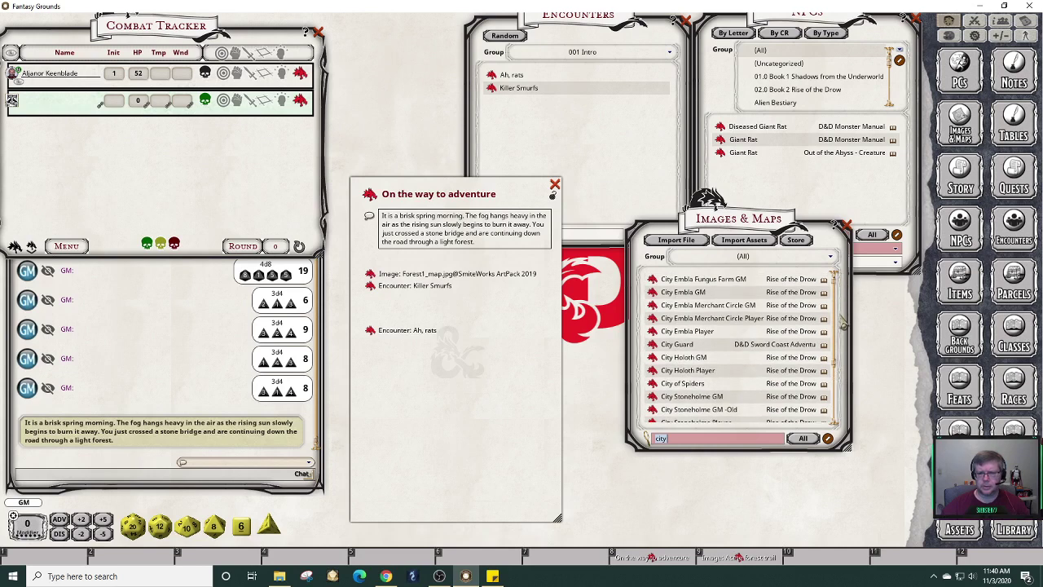
left_click(847, 225)
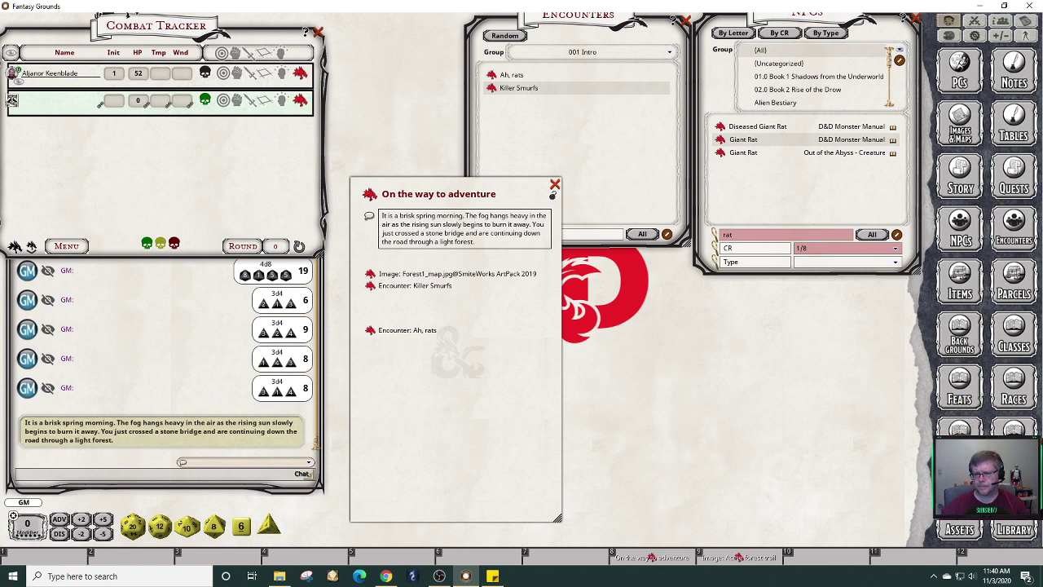
Find the Village Street.jpg map among the image assets using "street" and import it to the campaign.
left_click(962, 525)
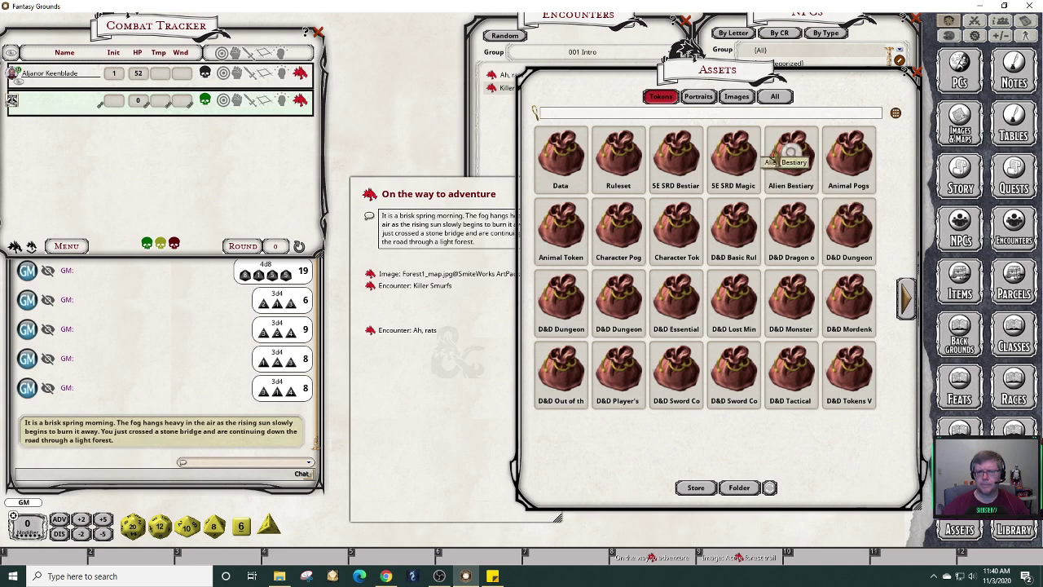
left_click(736, 98)
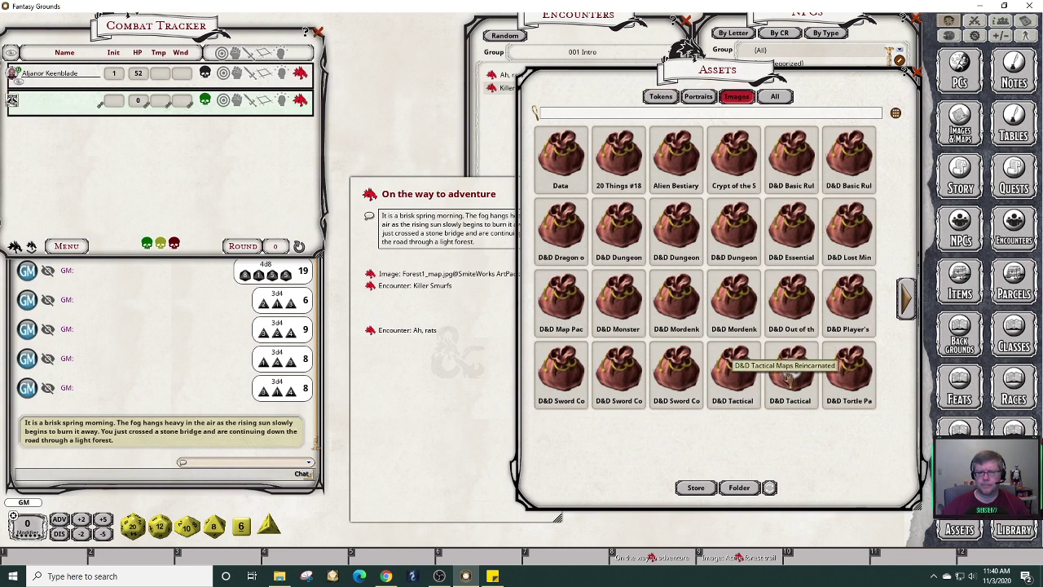
type("village")
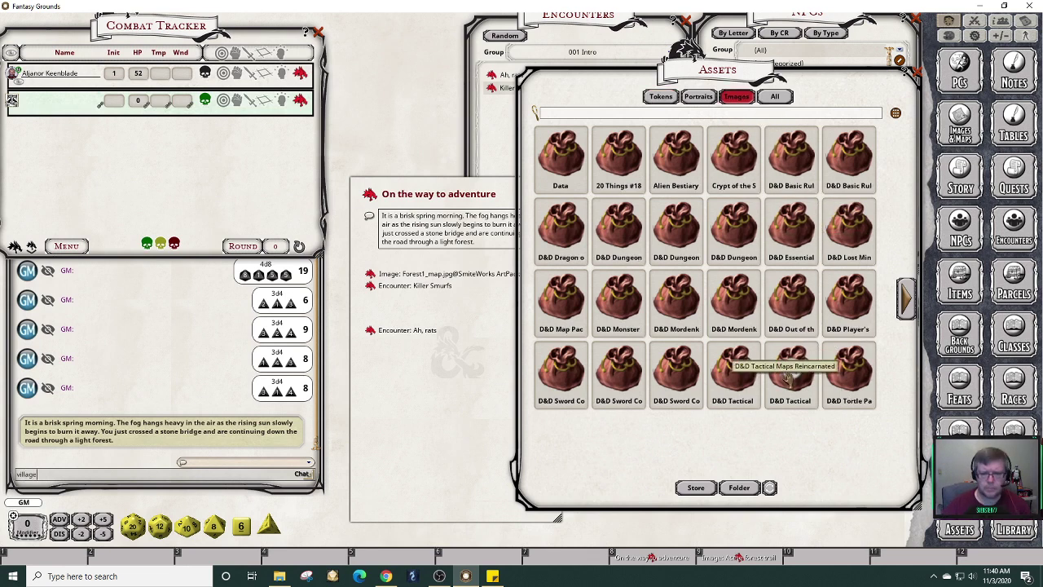
left_click(584, 115)
type("street")
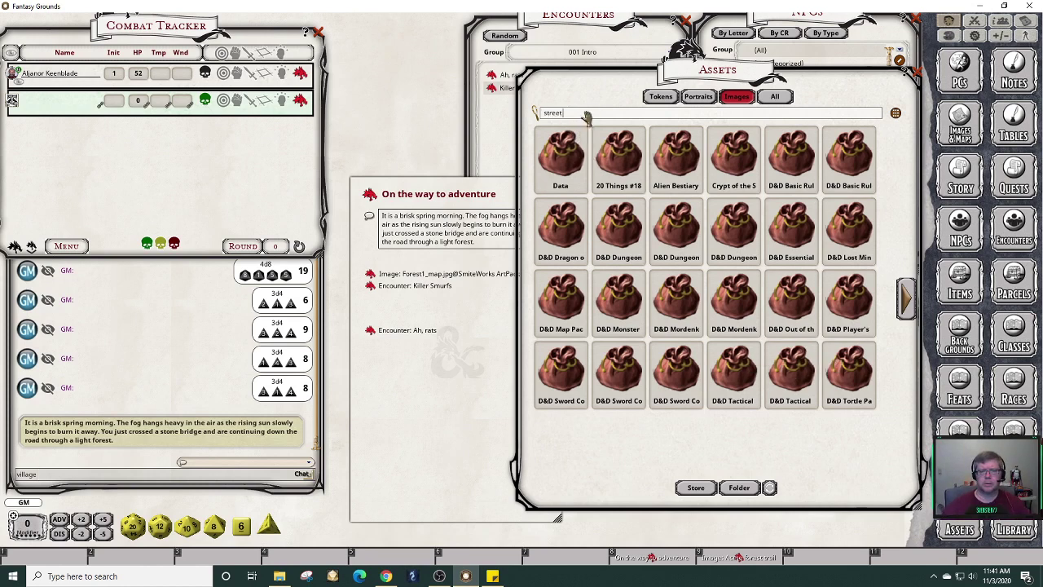
key("Return")
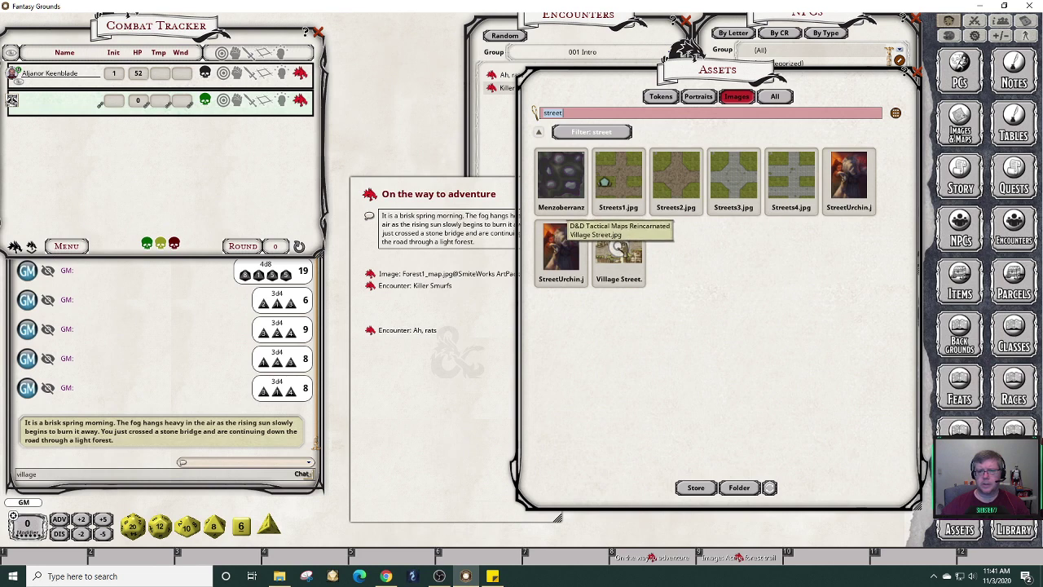
left_click(620, 247)
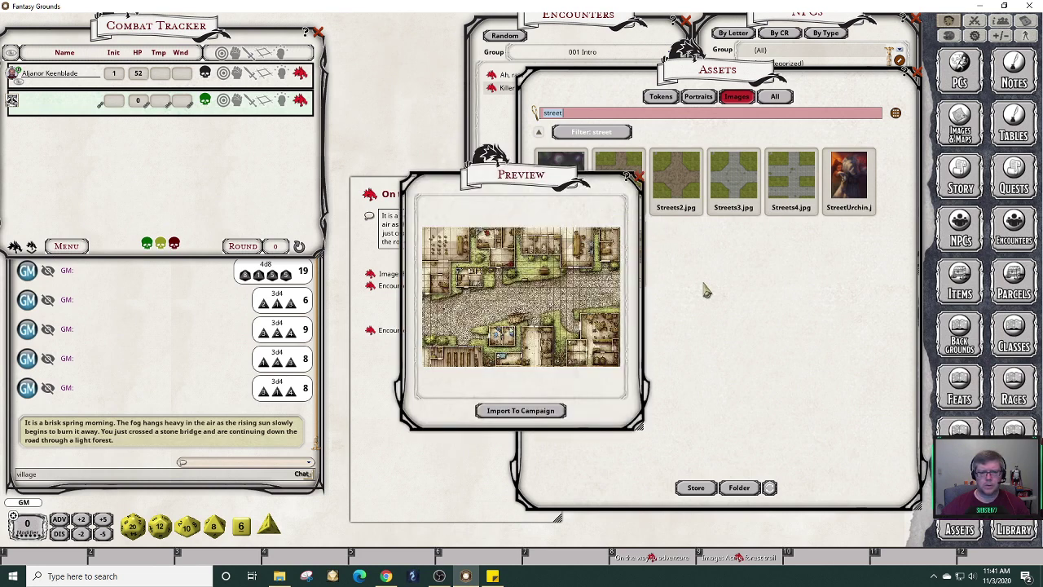
left_click(536, 412)
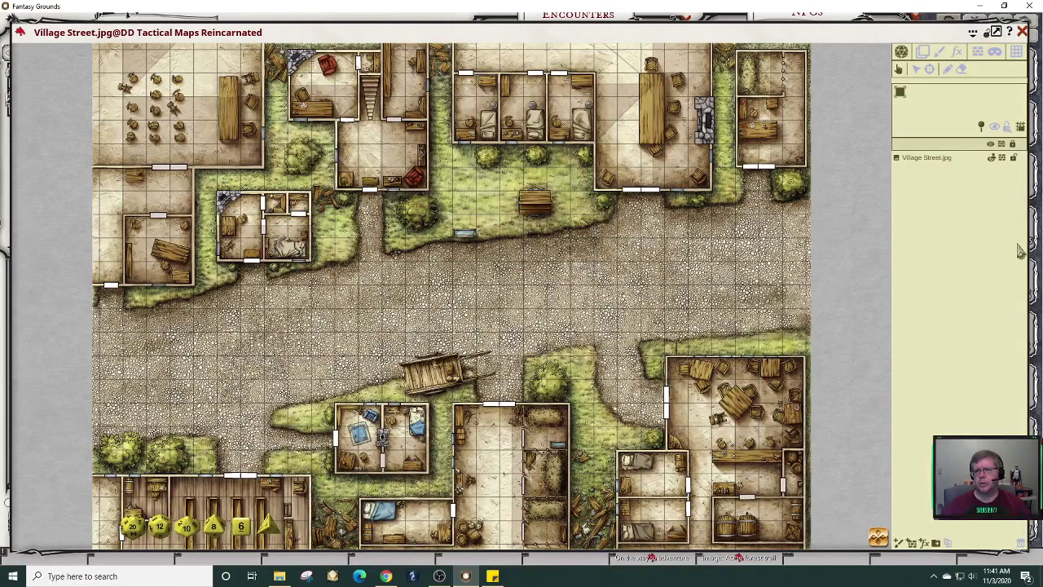
Narrow the Village Street map window, close the asset browser and move the map clear of the story's encounter link.
left_click_drag(1031, 244, 590, 244)
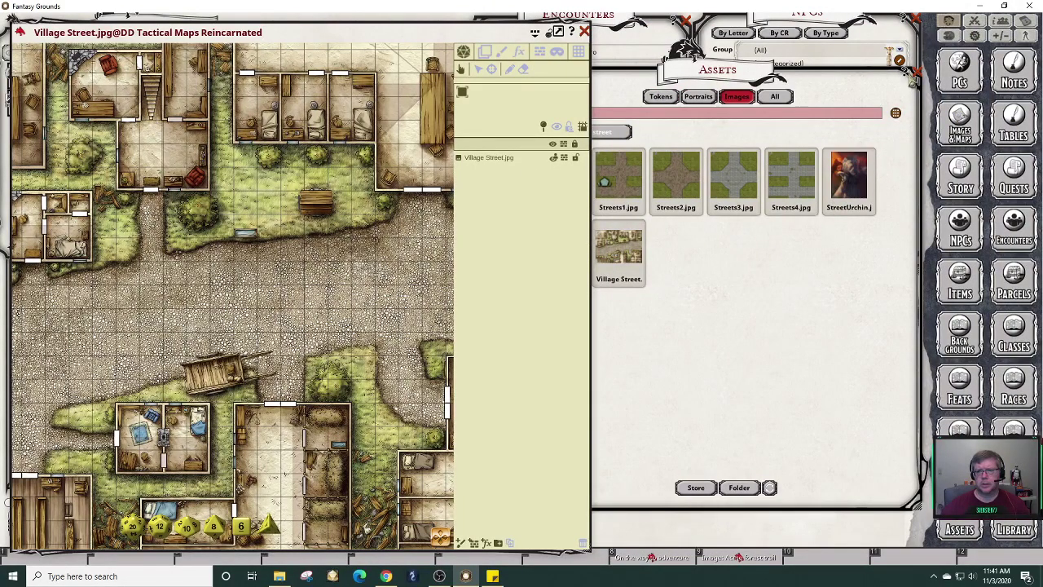
left_click(916, 74)
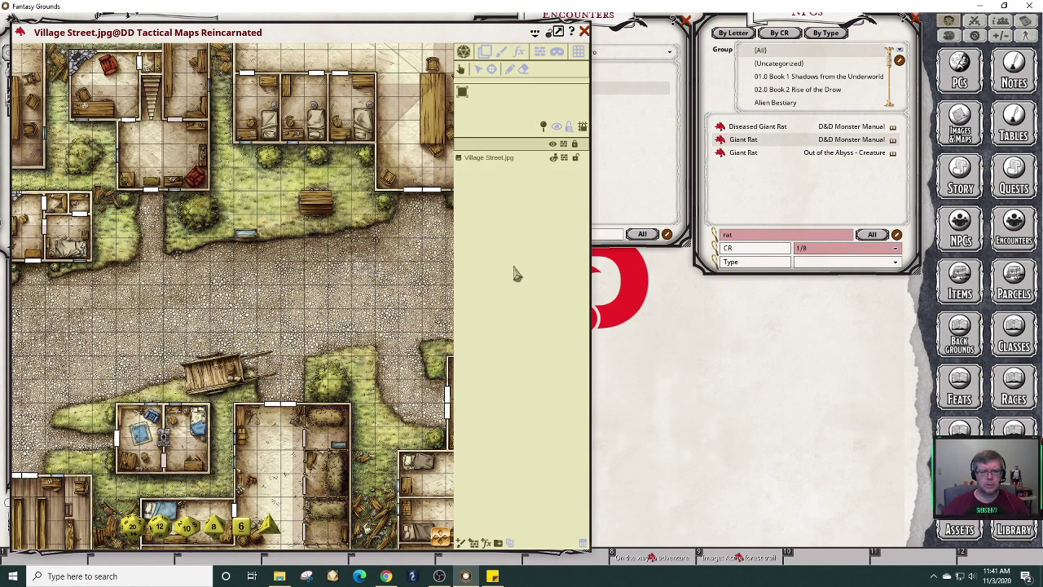
left_click_drag(28, 34, 486, 53)
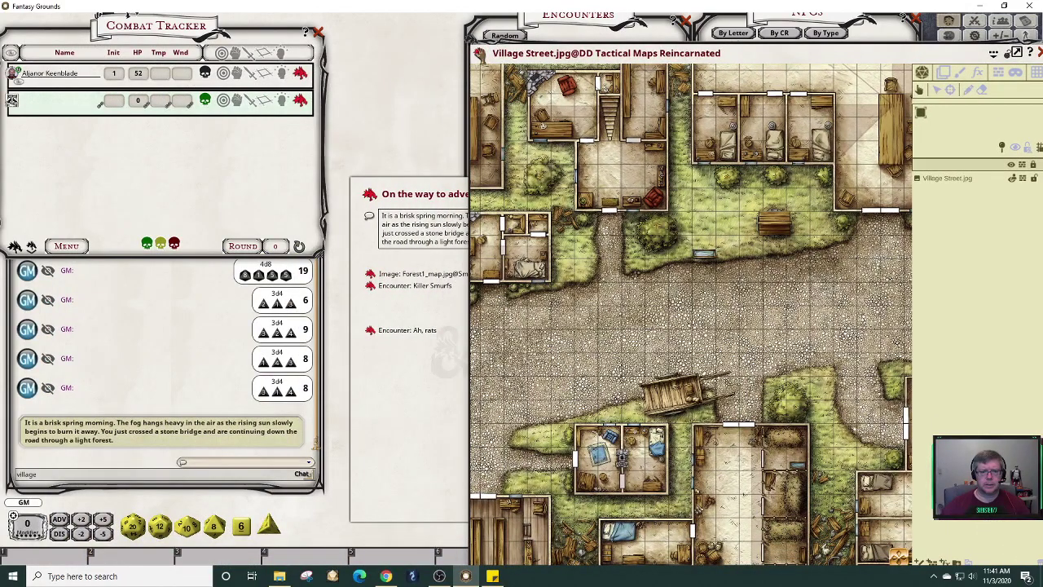
left_click(740, 53)
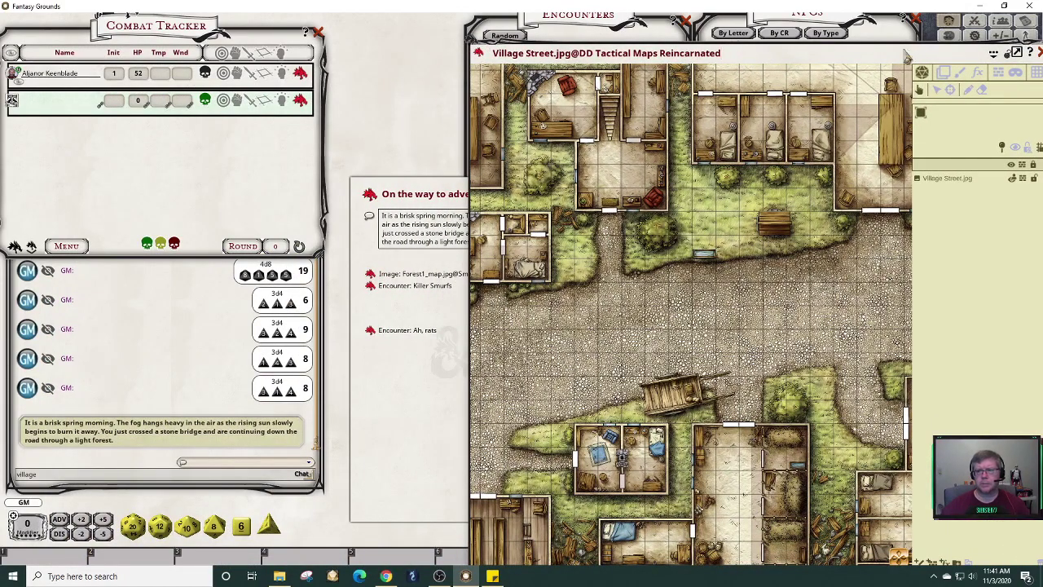
Mark the Village Street map as unidentified and enter "Da streets" as its unidentified name.
left_click(994, 54)
left_click(994, 54)
left_click(1007, 55)
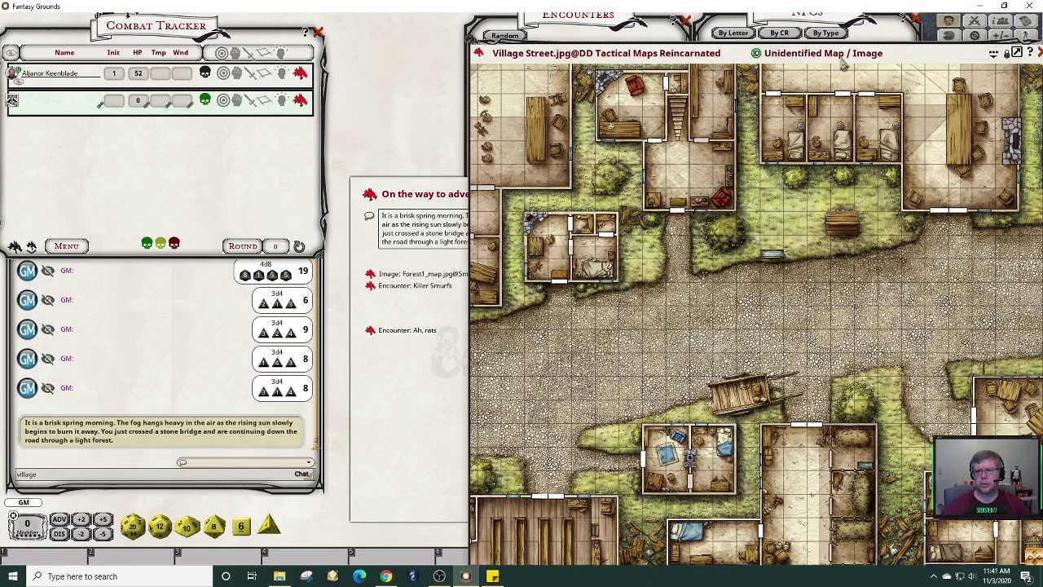
left_click(756, 54)
left_click(1007, 55)
left_click(831, 59)
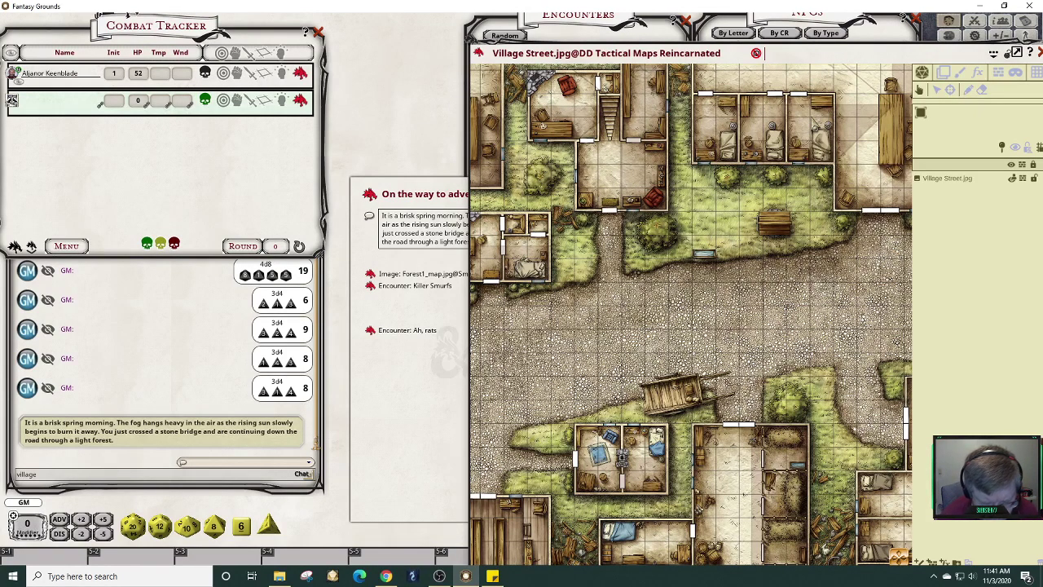
type("Da streetsa")
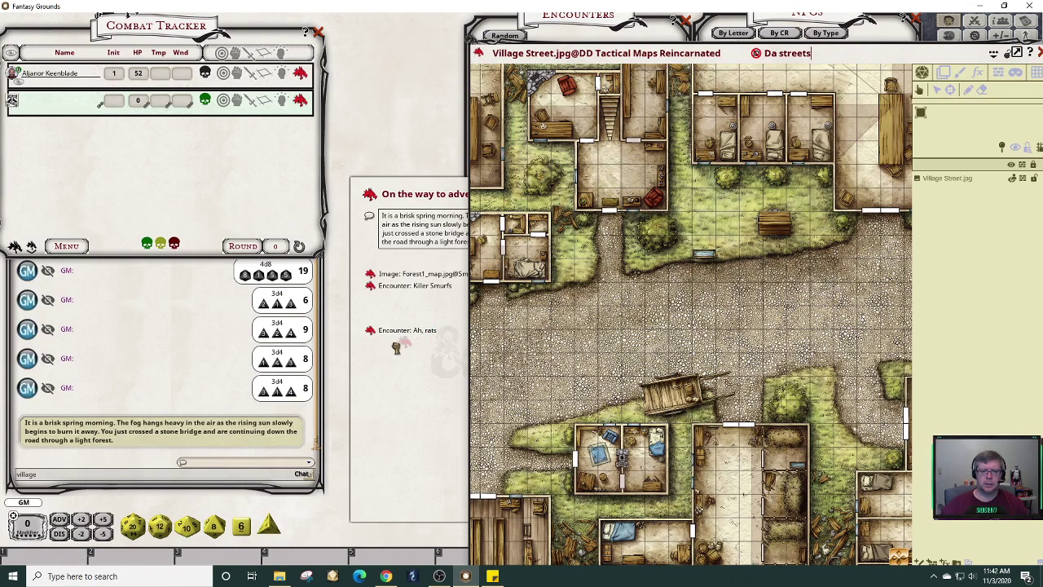
Try linking the Village Street map above the "Ah, rats" encounter in the story, and undo the inserted link.
left_click_drag(369, 326, 370, 324)
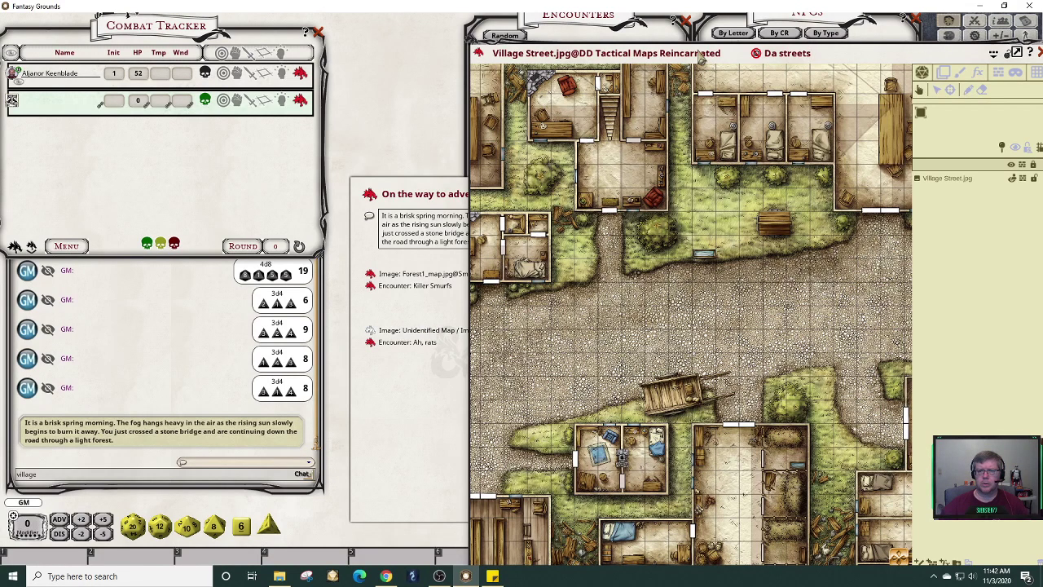
right_click(389, 339)
left_click(425, 396)
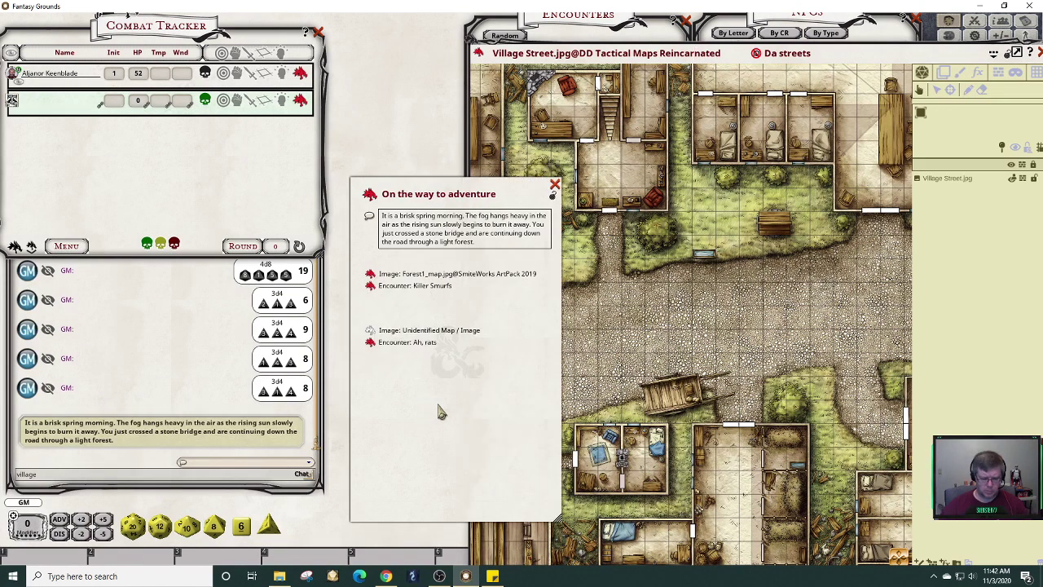
key("ctrl+z")
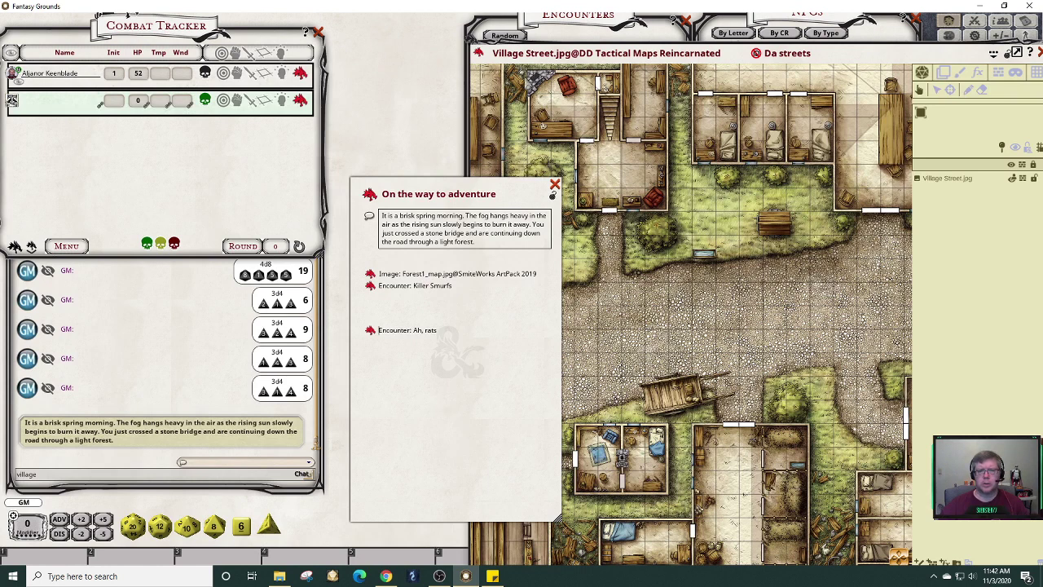
Try linking the Village Street map below the "Ah, rats" encounter in the story, and delete the inserted link.
left_click_drag(477, 55, 435, 367)
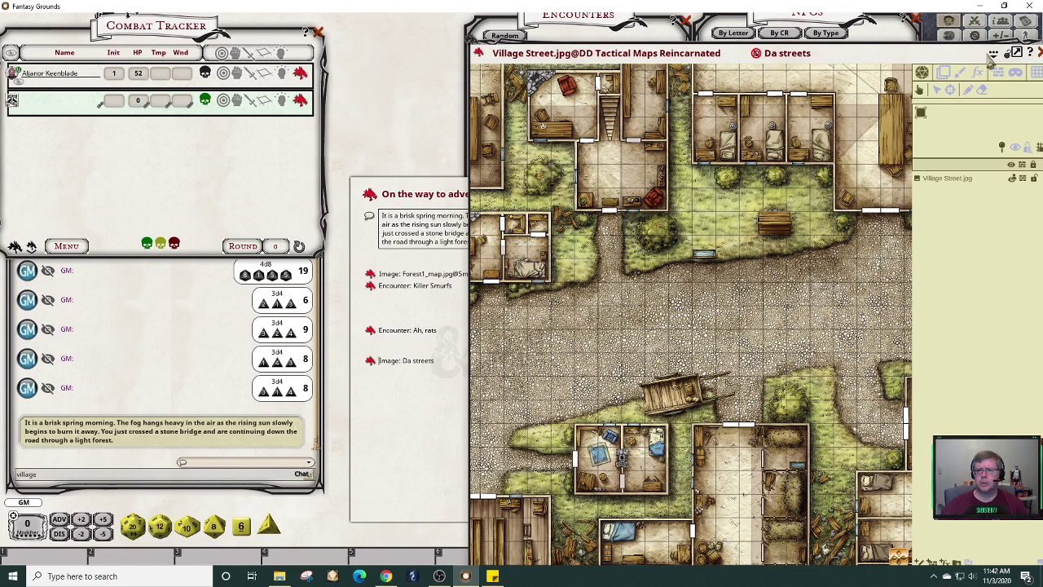
mouse_move(369, 362)
left_mouse_down()
mouse_move(386, 326)
mouse_move(375, 320)
mouse_move(375, 380)
left_mouse_up()
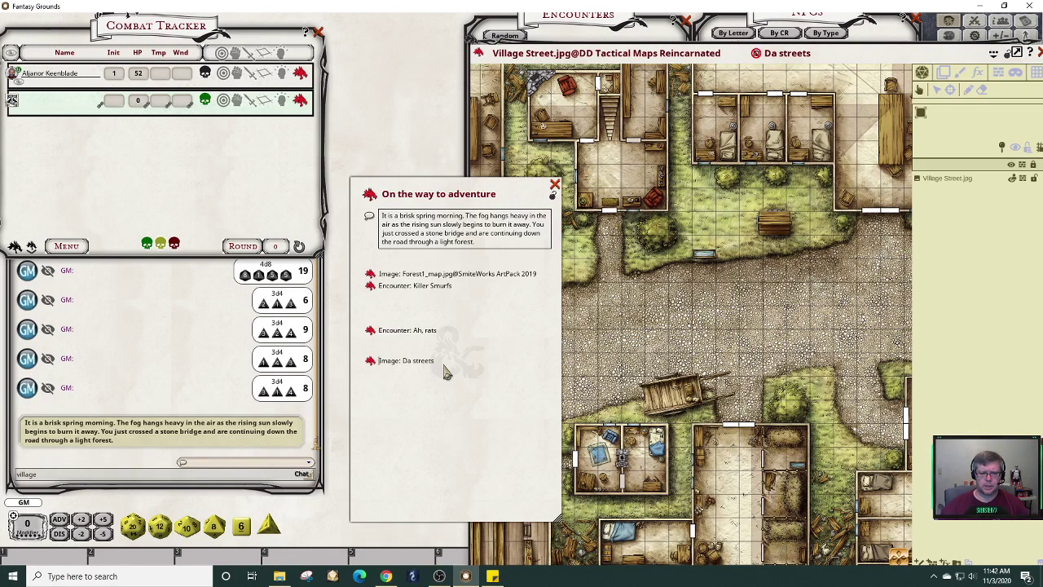
left_click_drag(448, 368, 356, 364)
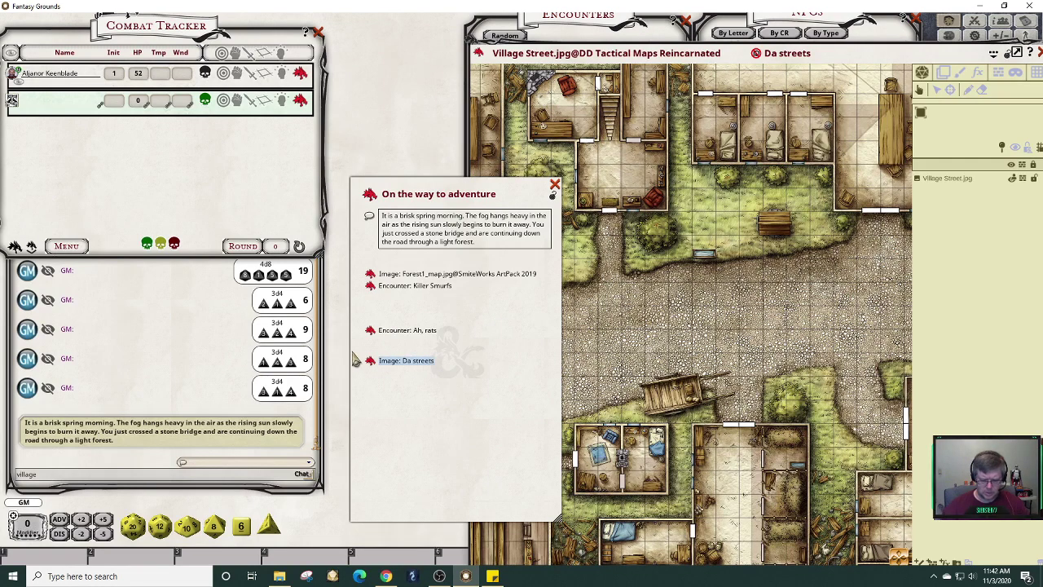
key("Delete")
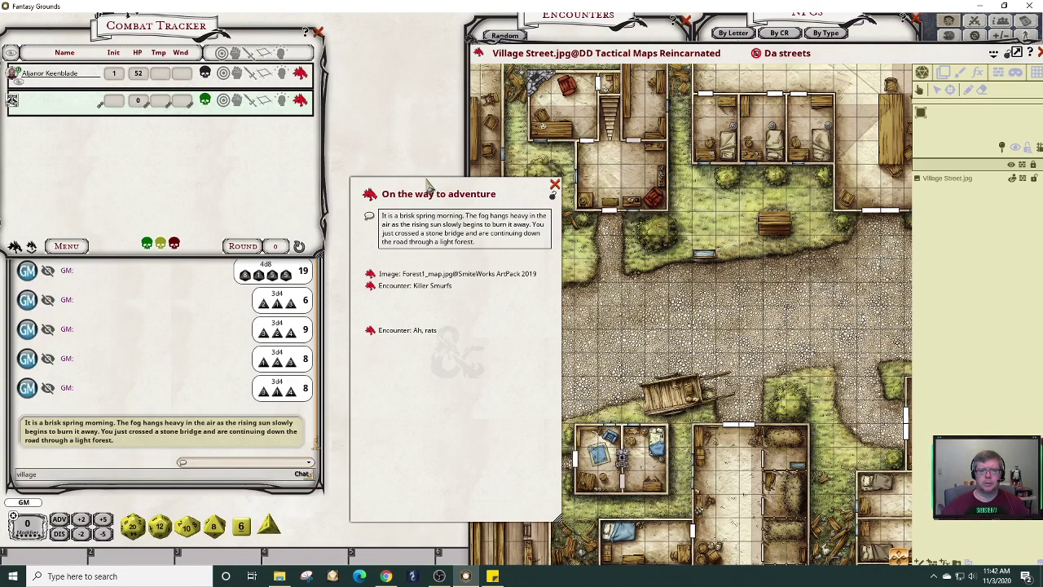
Link the Village Street map directly above the "Ah, rats" encounter in the story, and pin that encounter to the map's cobbled street.
left_click_drag(388, 178, 235, 74)
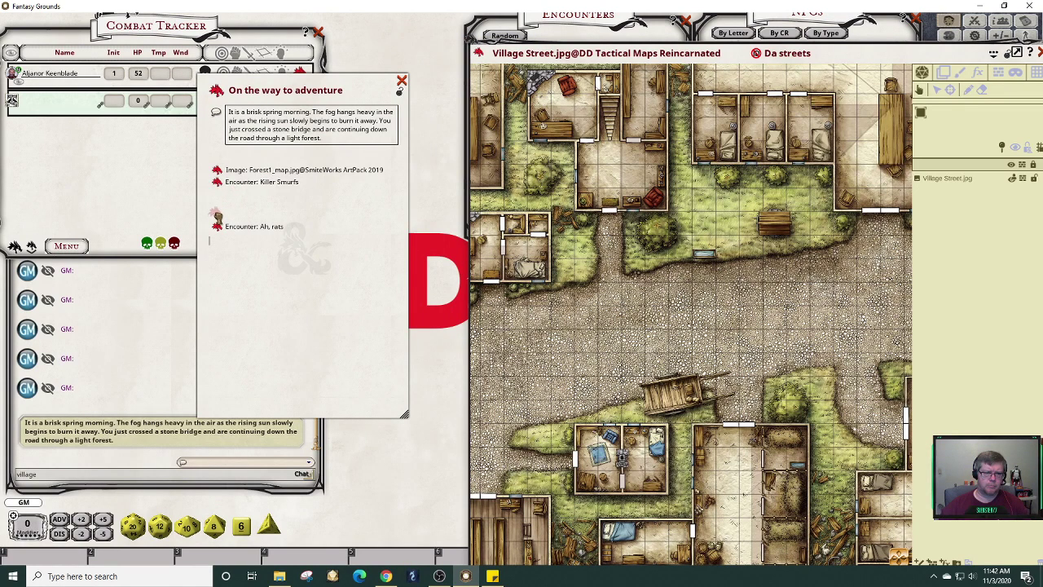
left_click_drag(218, 216, 218, 214)
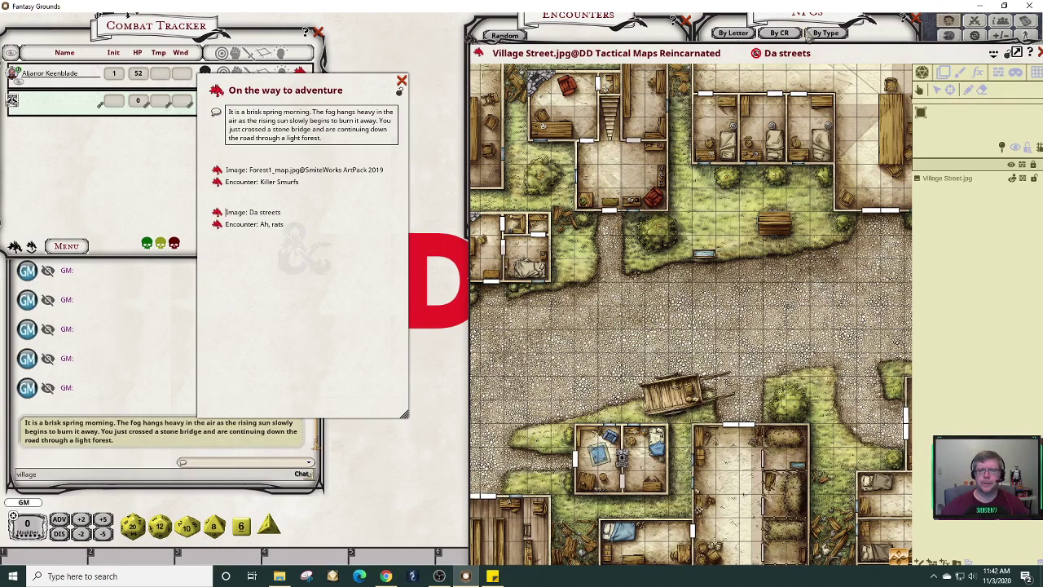
left_click_drag(352, 82, 189, 66)
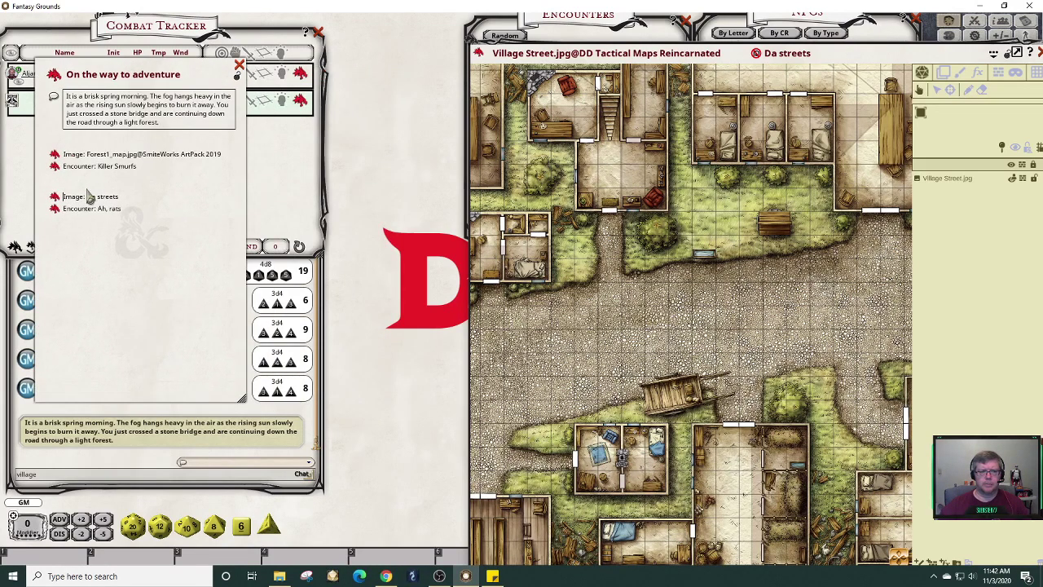
left_click_drag(50, 215, 630, 314)
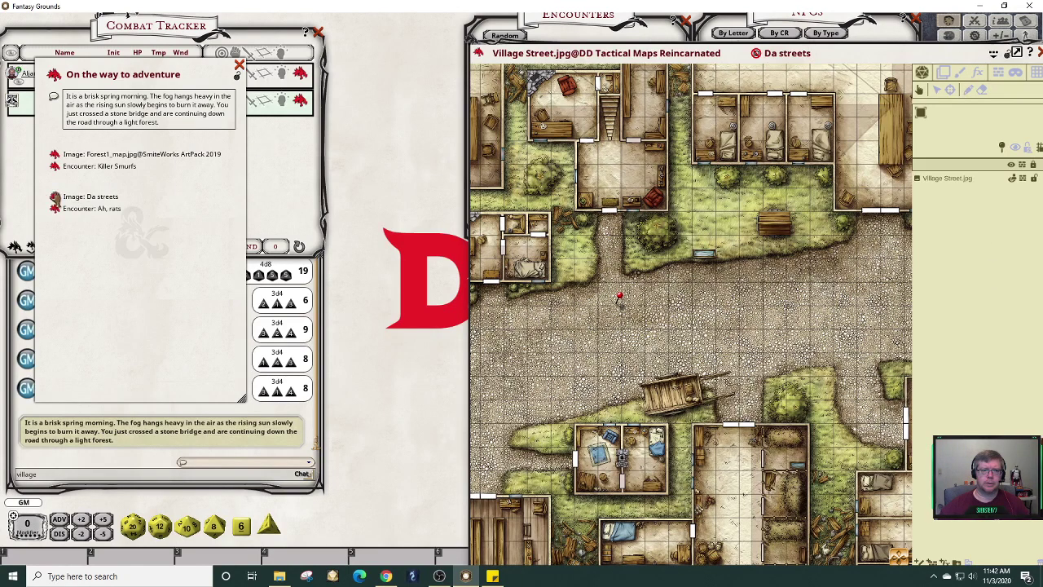
Open the "Ah, rats" encounter, find "mastiff" among the NPCs and add one D&D Monster Manual Mastiff to the unlocked encounter.
left_click(54, 208)
left_click(858, 54)
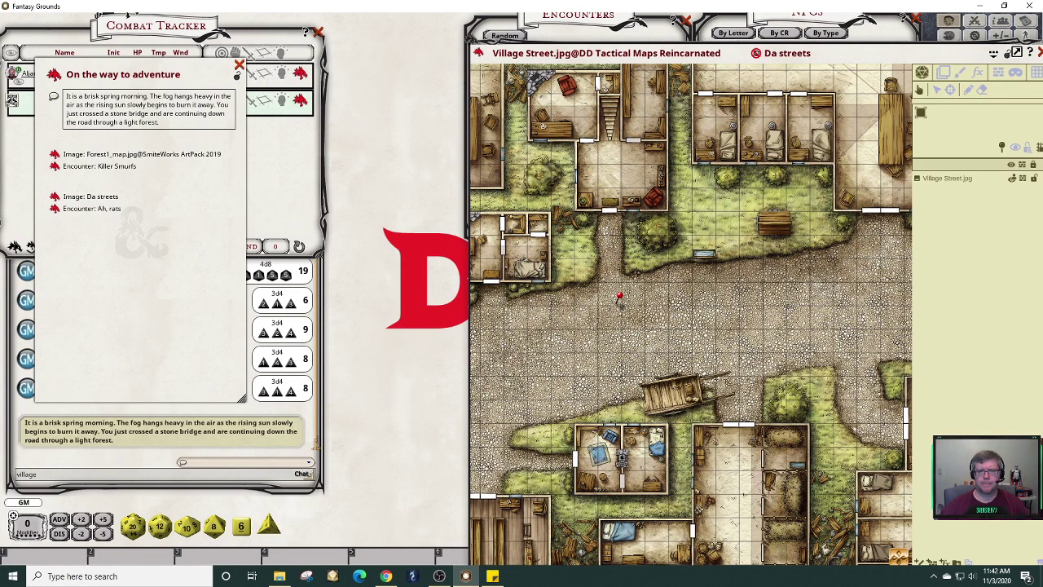
left_click_drag(472, 64, 33, 54)
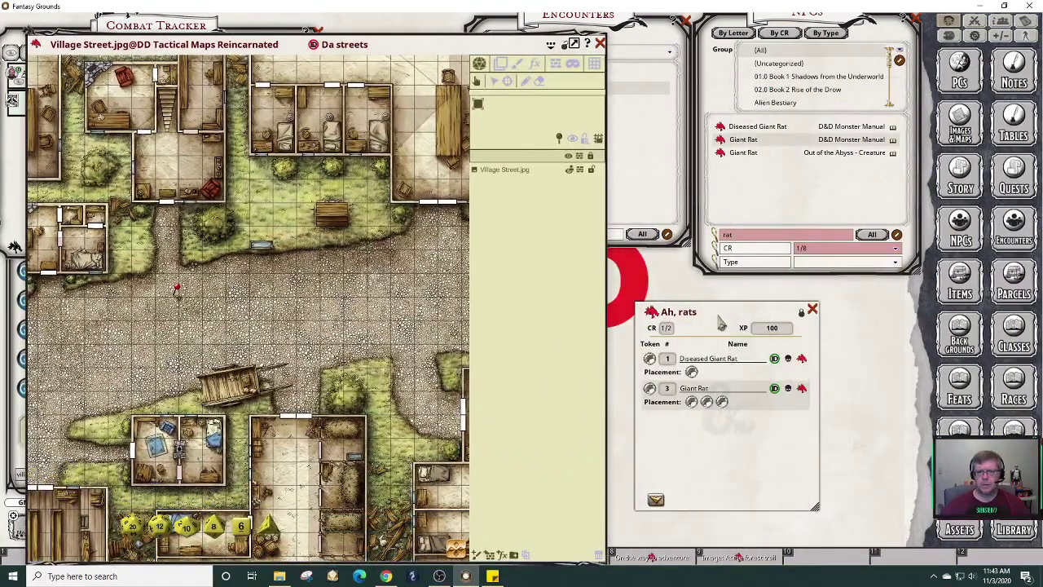
left_click(782, 234)
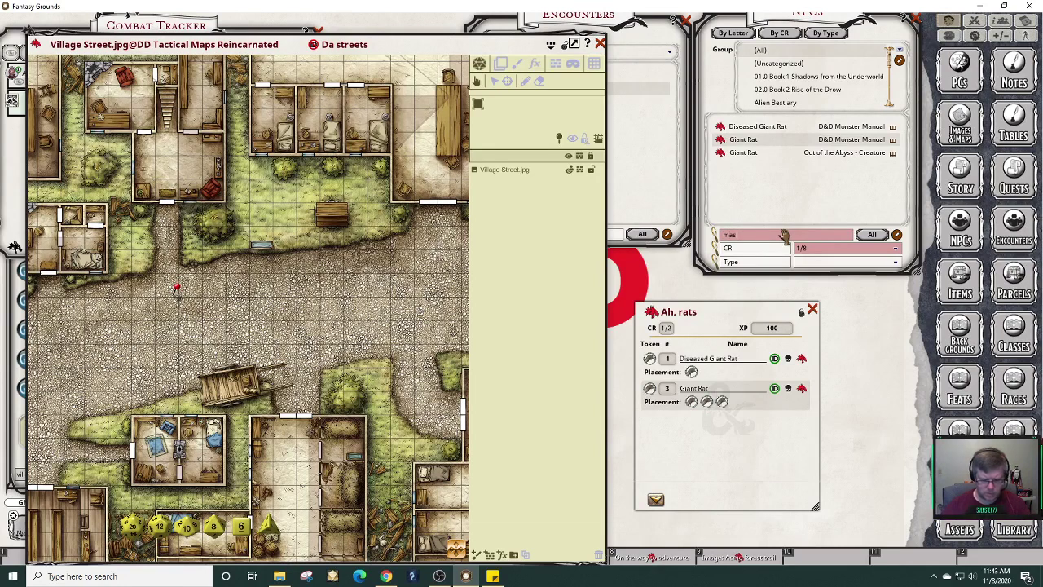
key("ctrl+a")
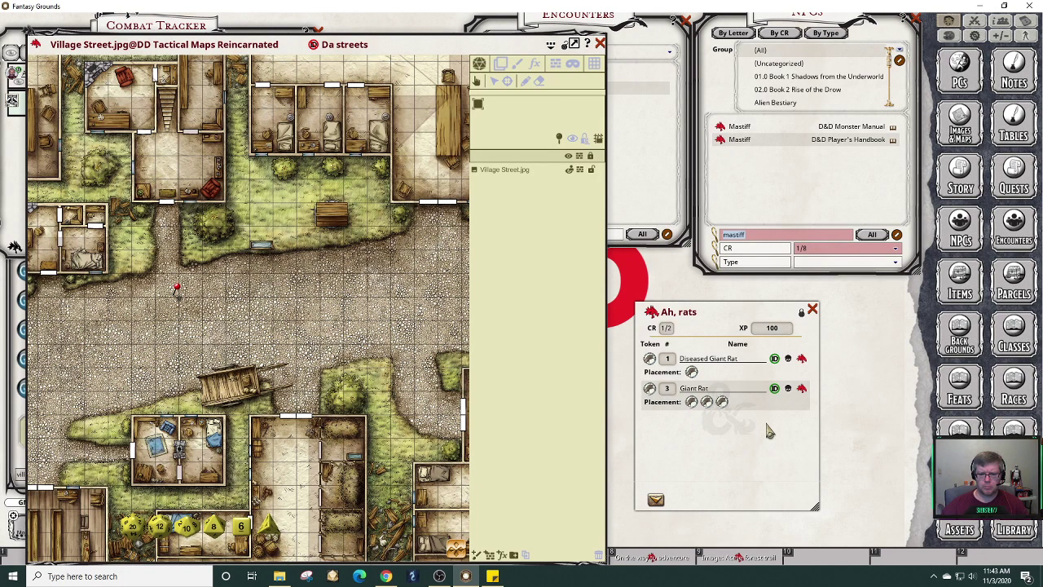
left_click(801, 312)
left_click_drag(722, 129, 693, 440)
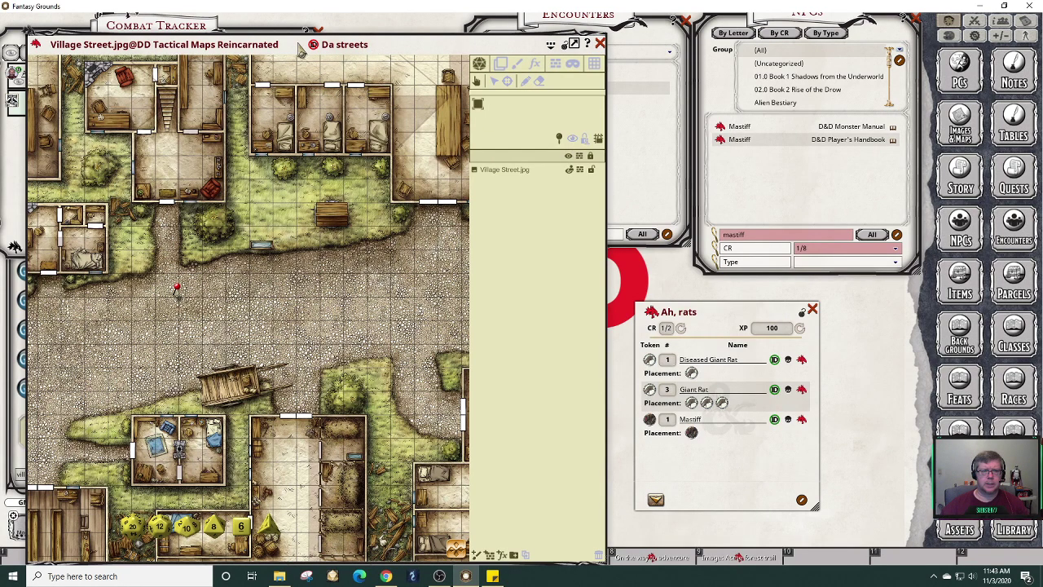
Close the "On the way to adventure" story entry and bring the combat tracker in front of the shifted Village Street map.
left_click_drag(356, 75, 596, 75)
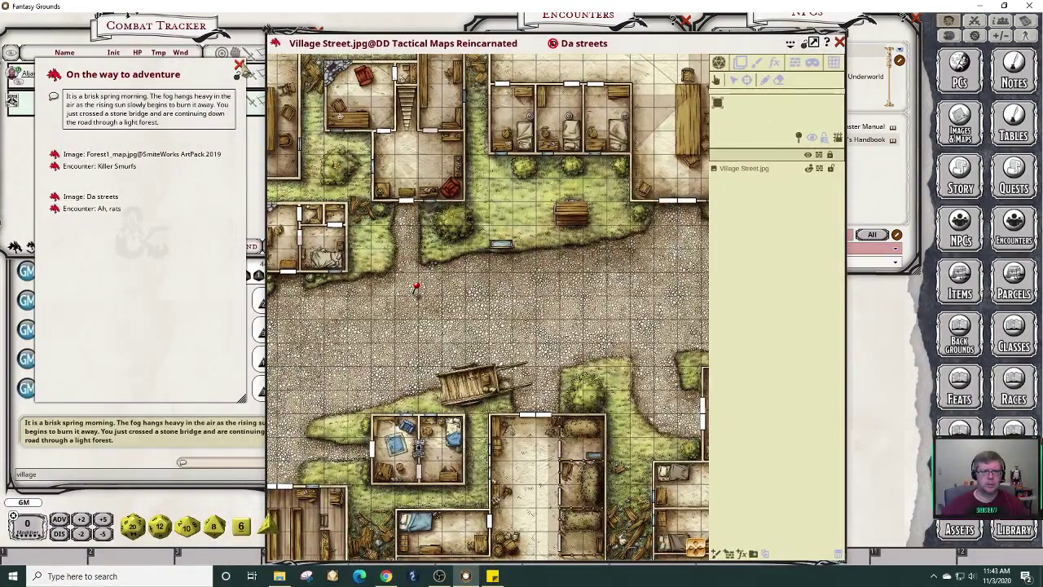
left_click(239, 64)
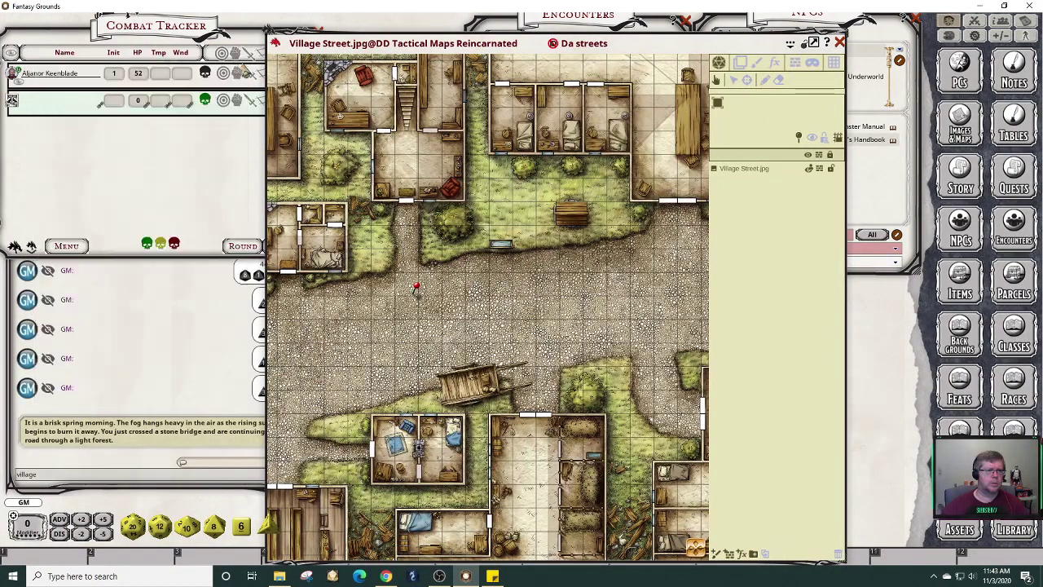
left_click(82, 122)
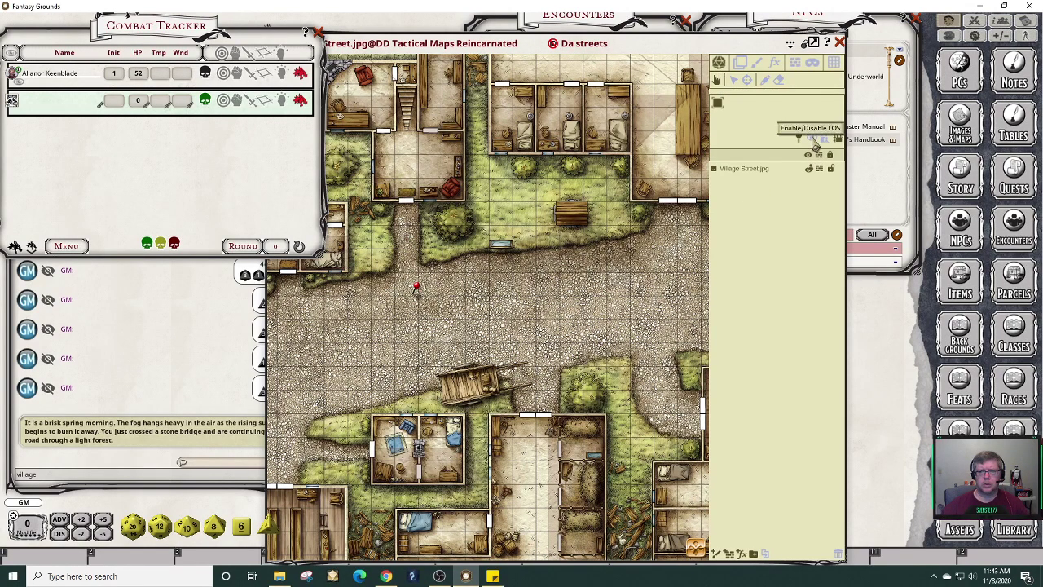
Enable line of sight on the Village Street map and move the test token up the narrow path beside the building's door.
left_click(813, 138)
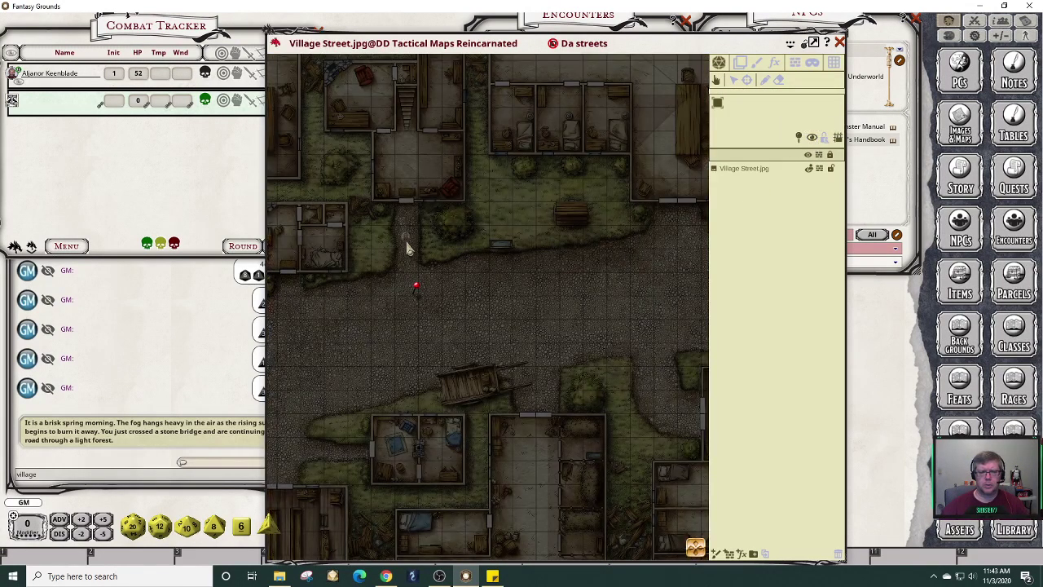
left_click(407, 245)
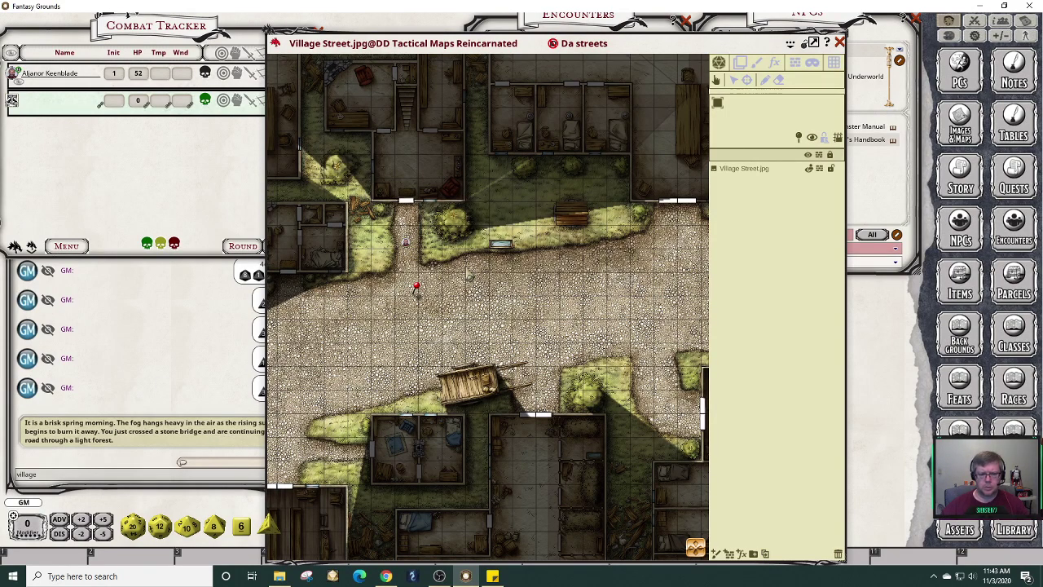
left_click_drag(406, 242, 418, 219)
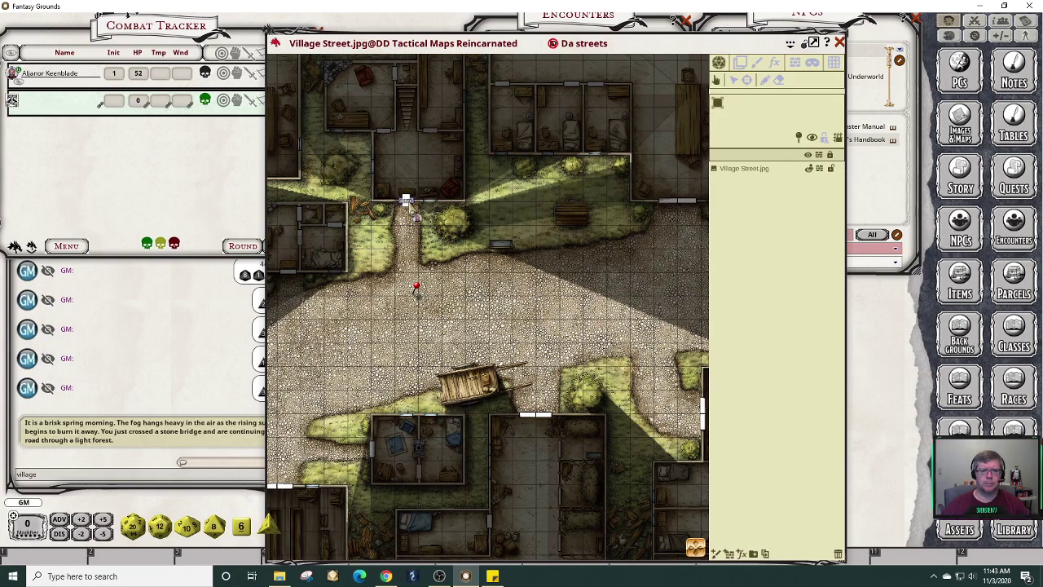
Remove the test token from the Village Street map and disable line of sight.
right_click(417, 217)
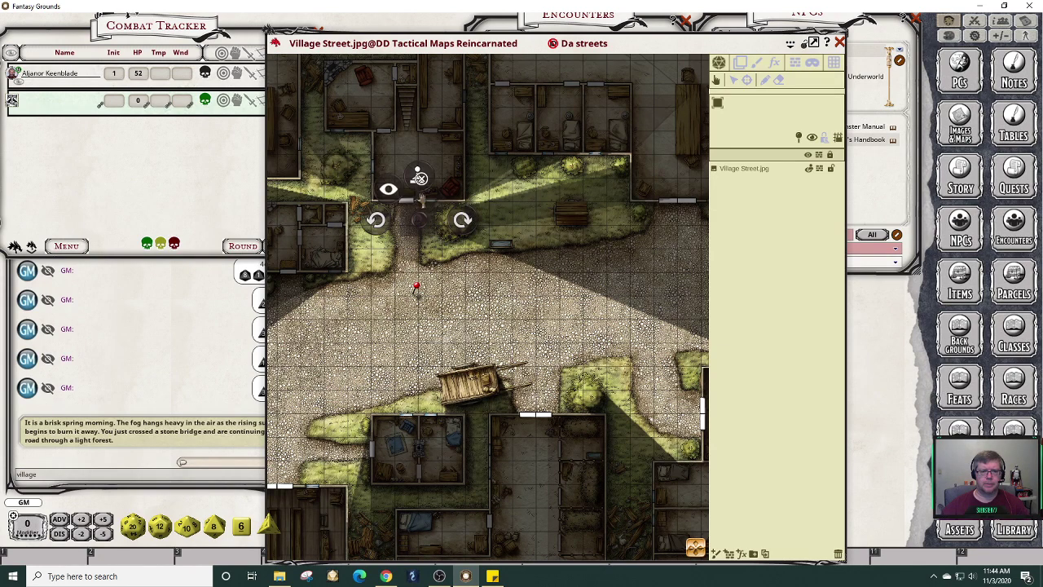
left_click(416, 172)
left_click(376, 182)
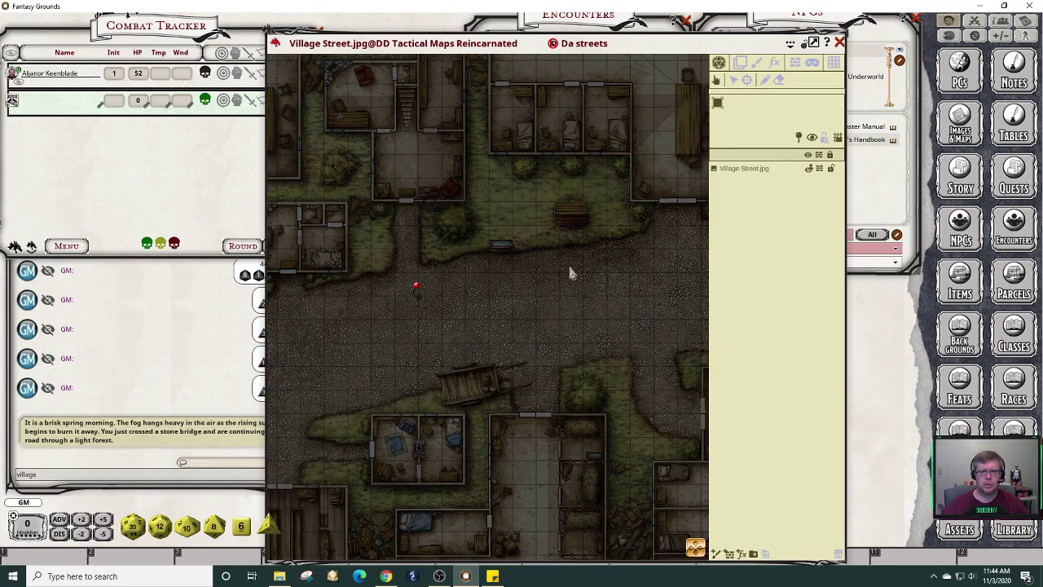
left_click(812, 137)
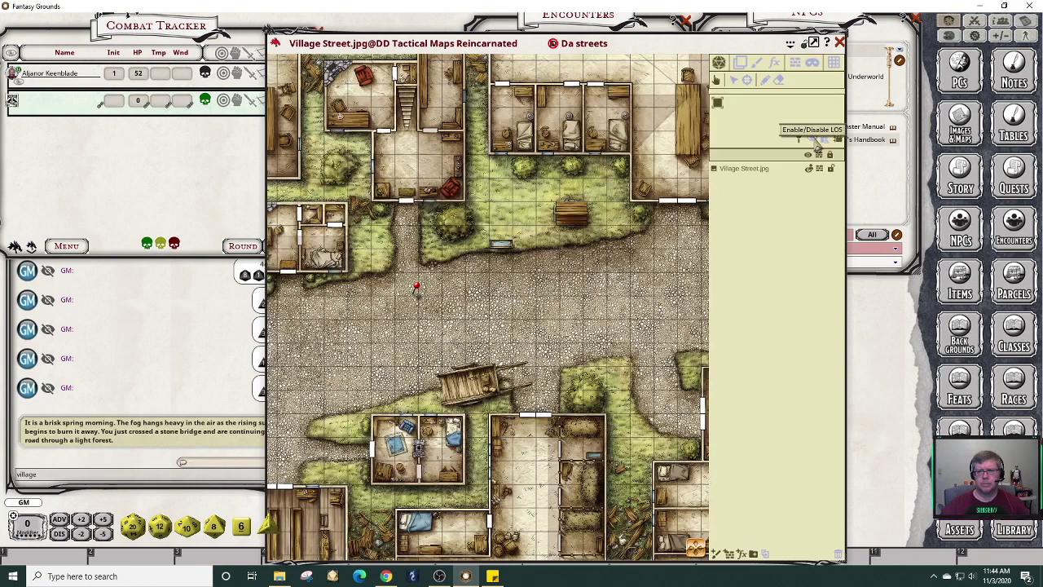
Open the Village Street map's grid colour picker and try red, green, yellow and blue grid lines.
left_click(834, 65)
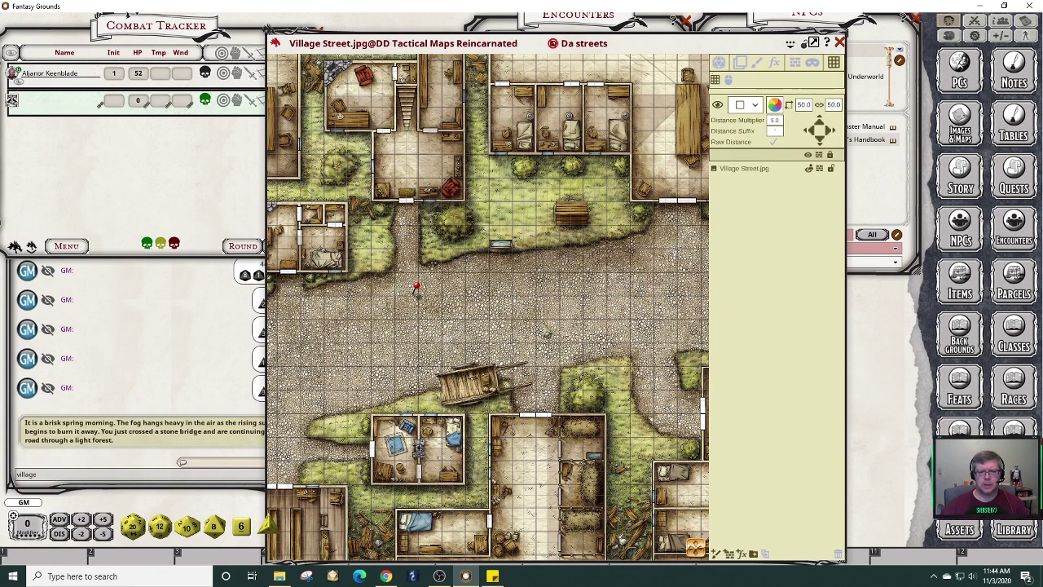
left_click(774, 105)
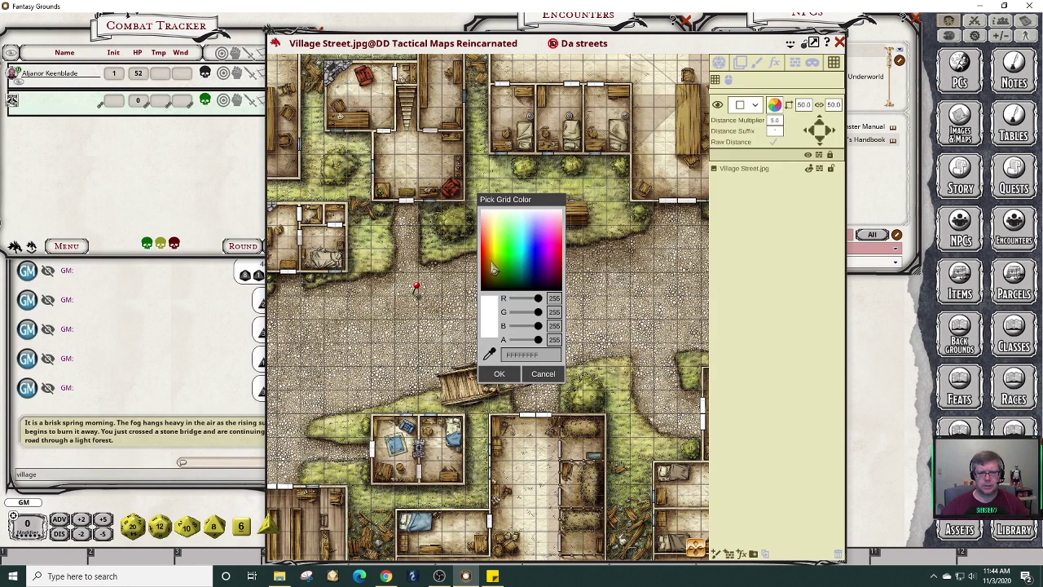
left_click(486, 269)
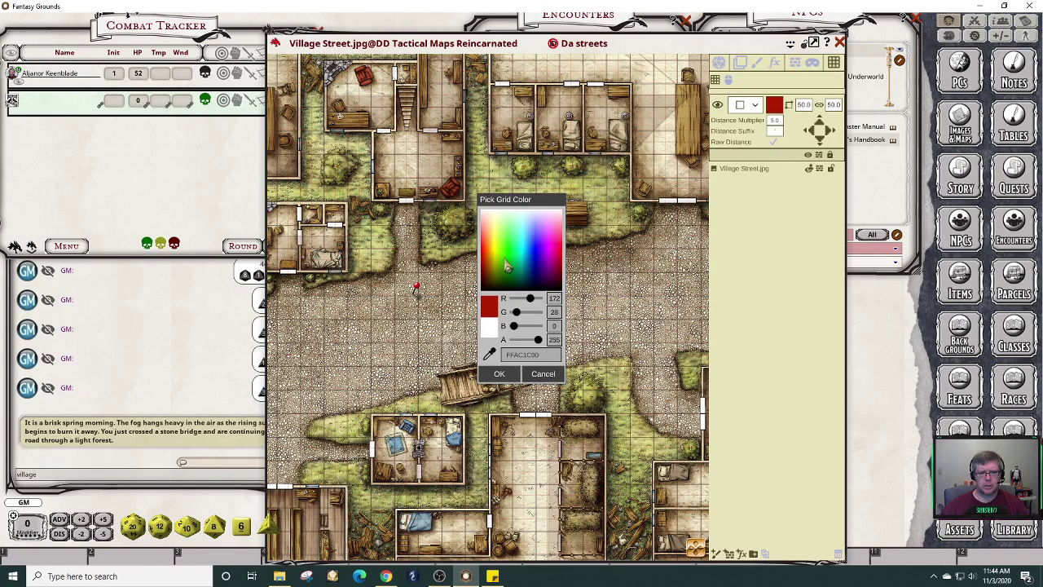
left_click(505, 256)
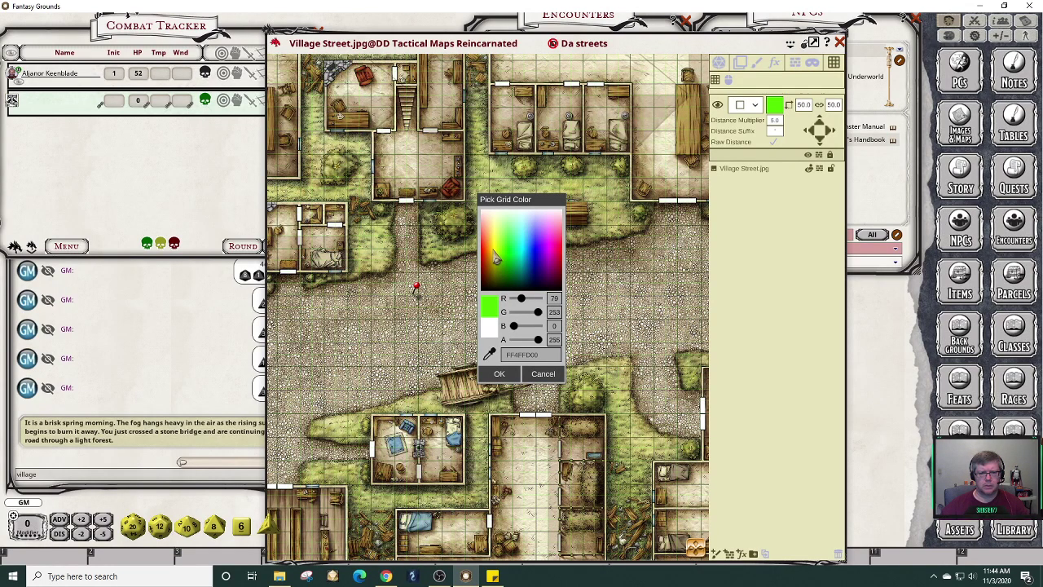
left_click(496, 257)
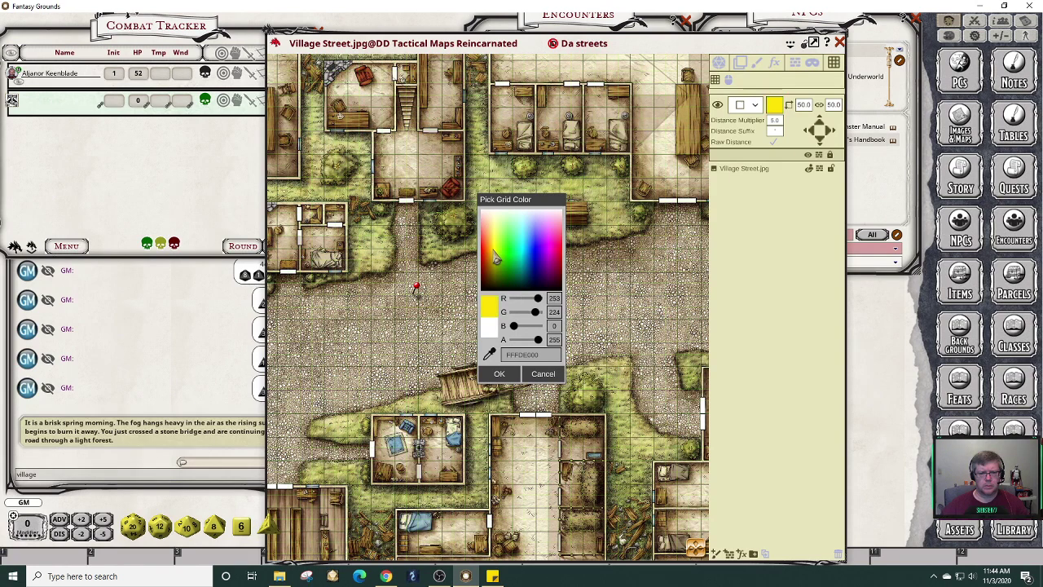
left_click(537, 256)
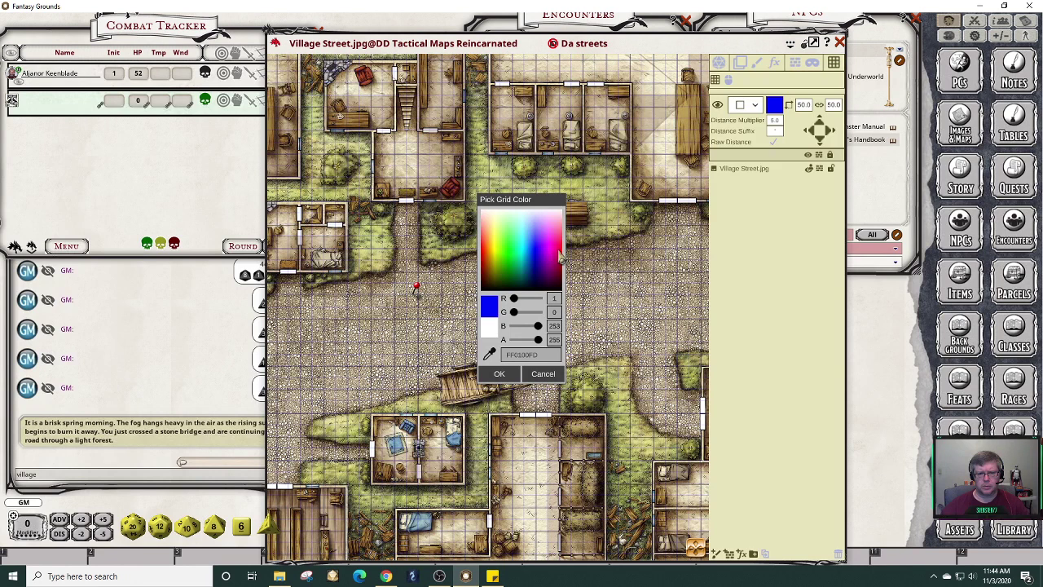
Try a very dark green grid colour at opacity 255 and inspect the grid lines up close on the street.
left_click(517, 289)
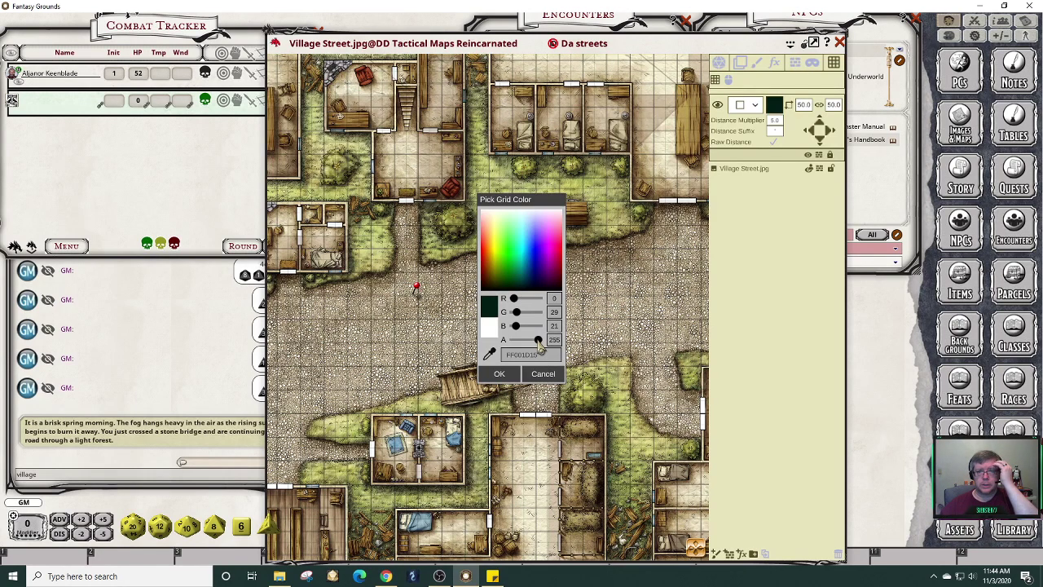
left_click_drag(539, 343, 562, 342)
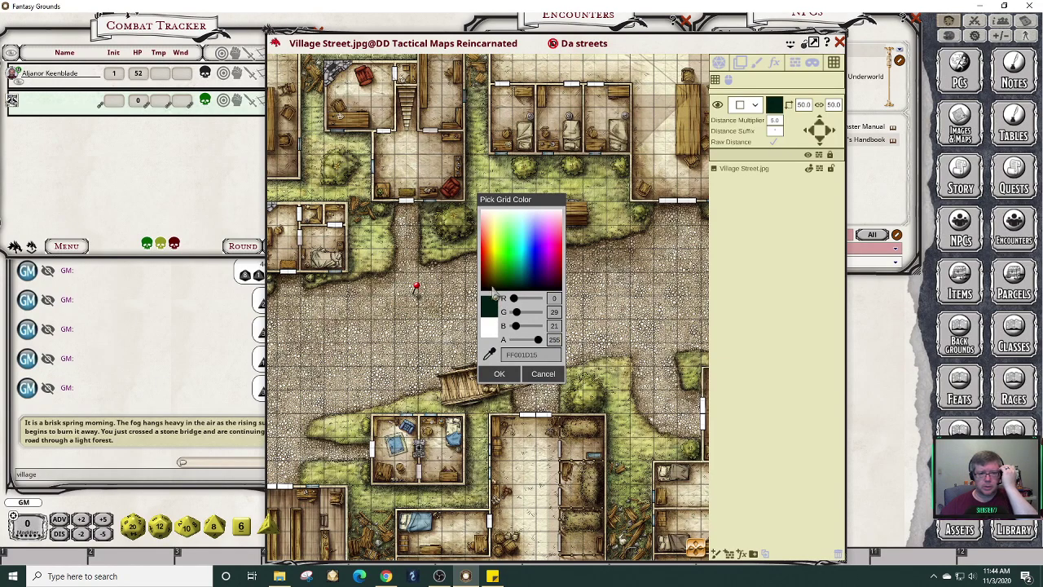
scroll(466, 287, "up", 3)
scroll(466, 287, "up", 4)
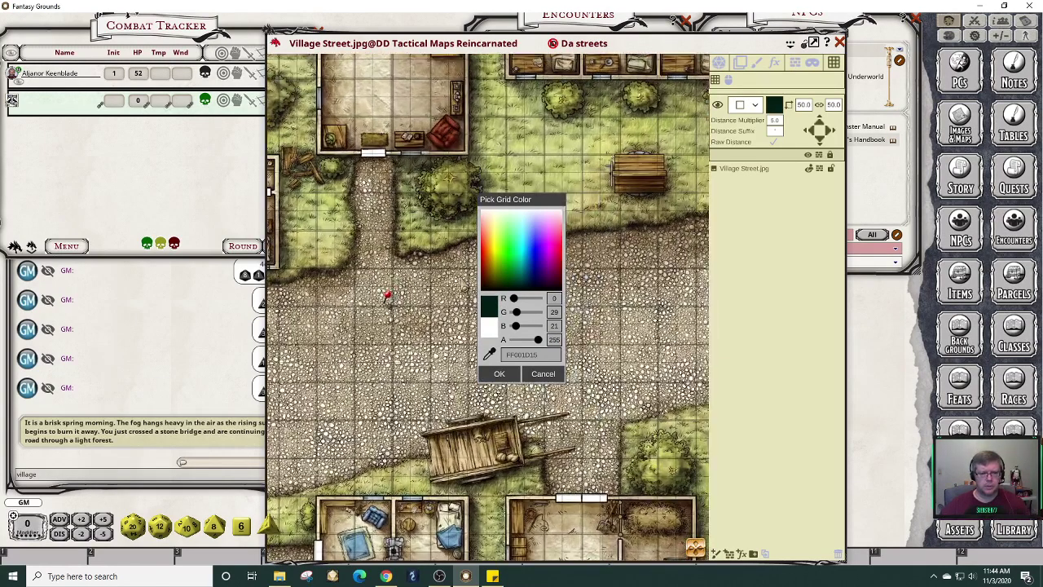
scroll(465, 285, "up", 1)
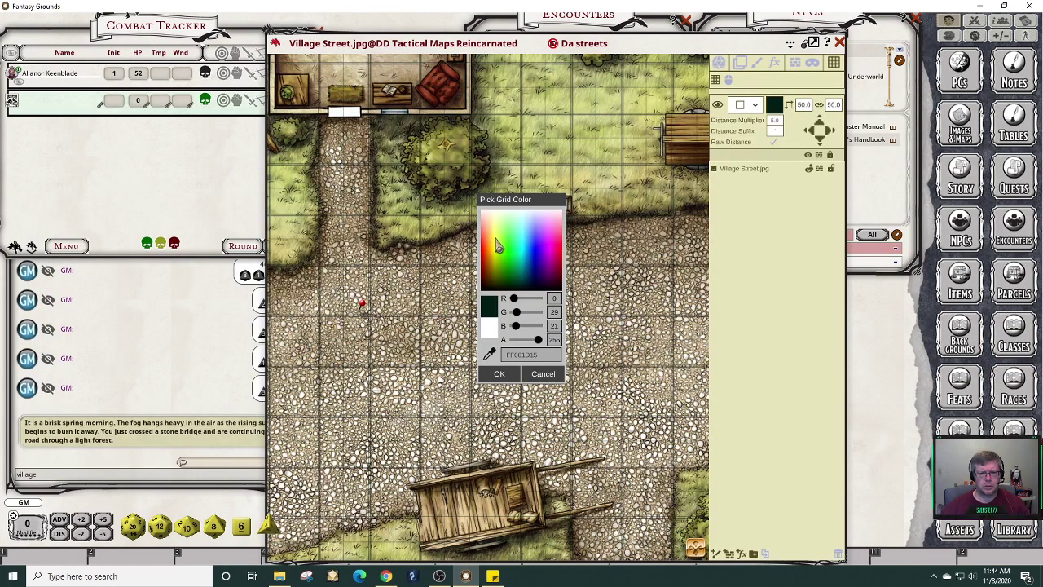
Try yellow grid lines on the Village Street map, and set the grid colour to pure black with opacity 255.
left_click(499, 247)
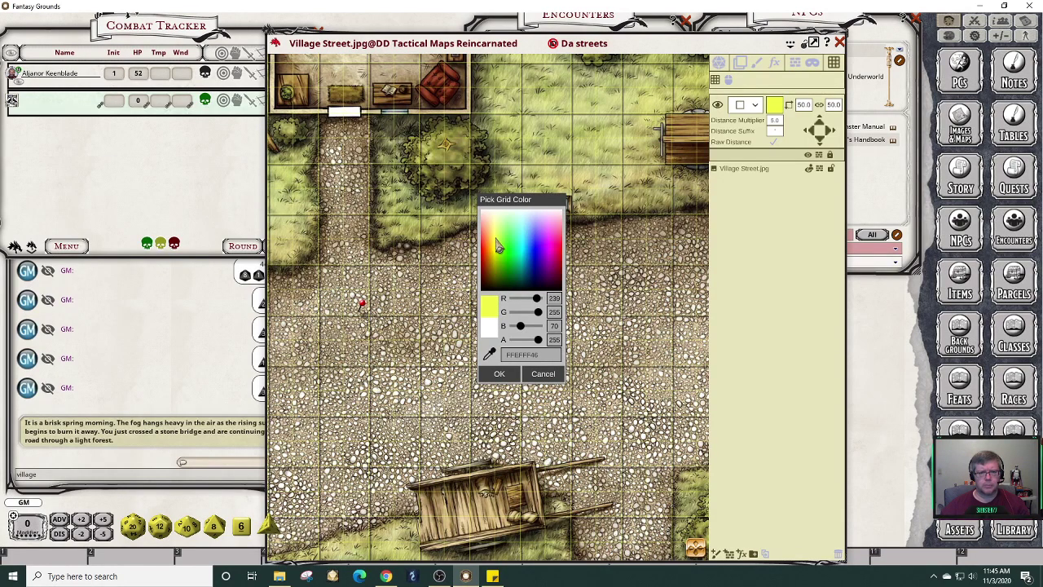
left_click(527, 287)
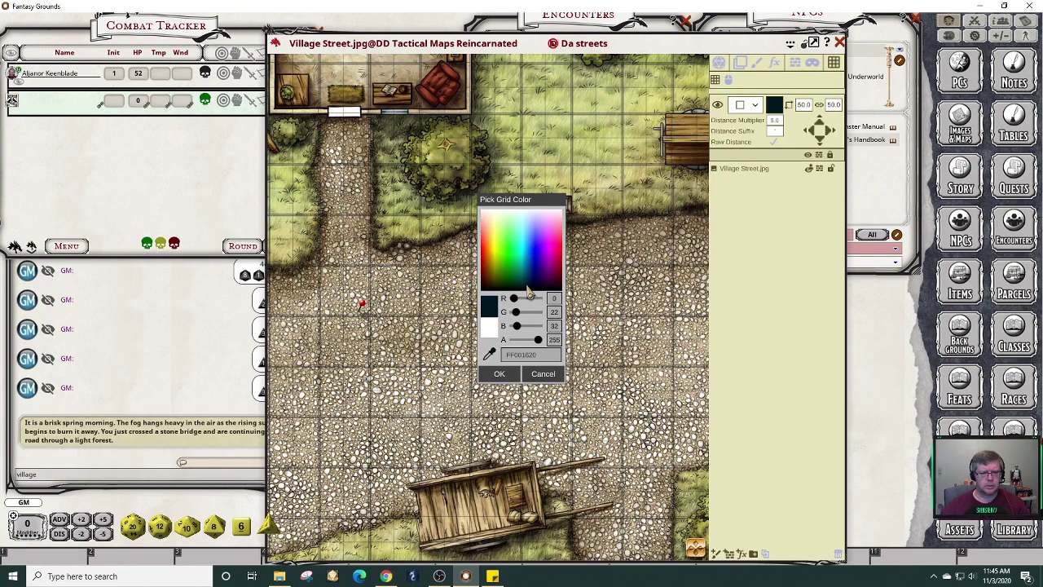
left_click_drag(517, 312, 511, 325)
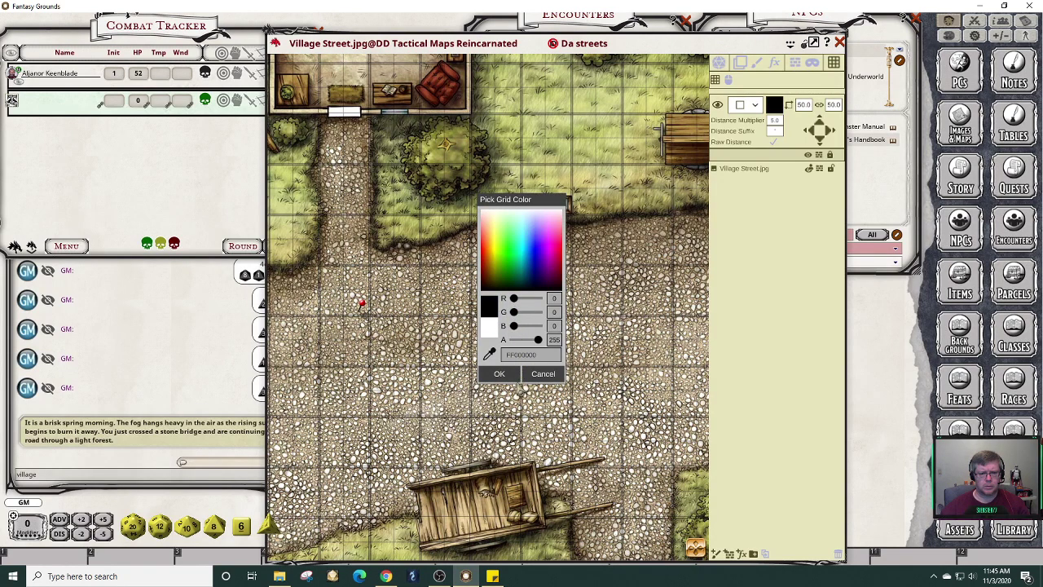
left_click(500, 375)
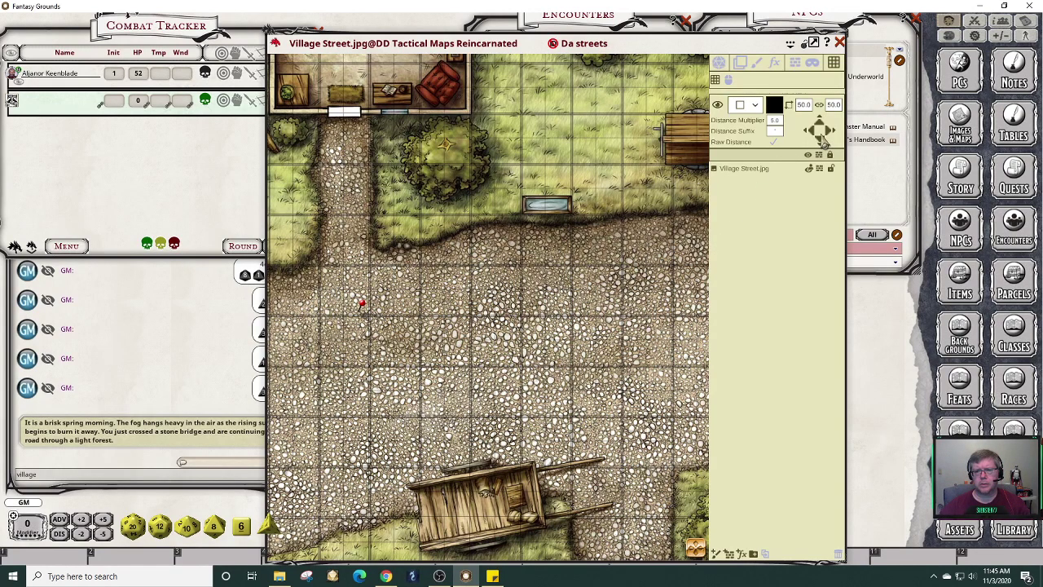
Nudge the Village Street map's grid down slightly to align it, and check it across the street and buildings.
left_click(819, 141)
left_click(820, 142)
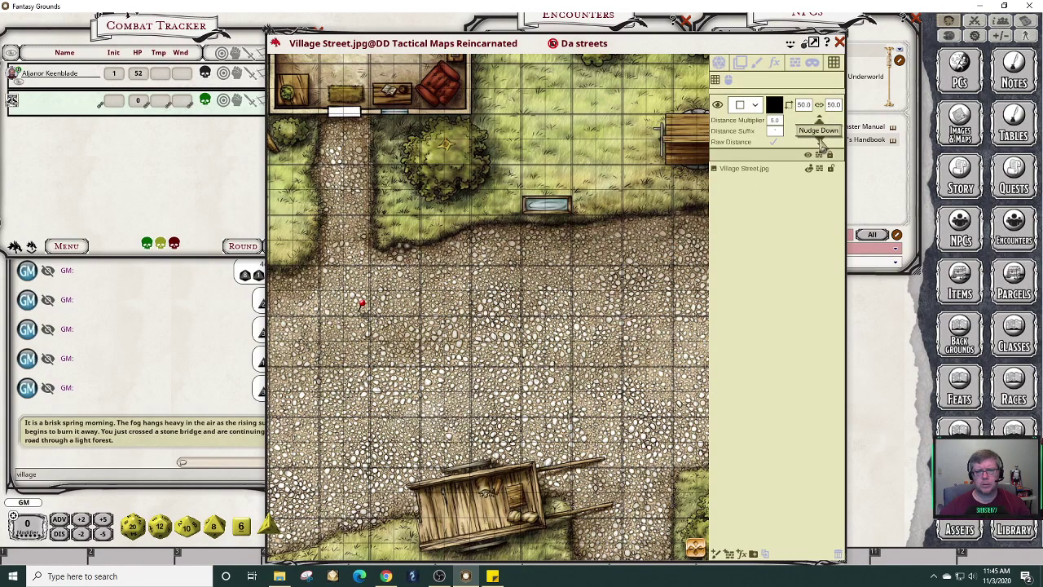
left_click(831, 140)
left_click(831, 140)
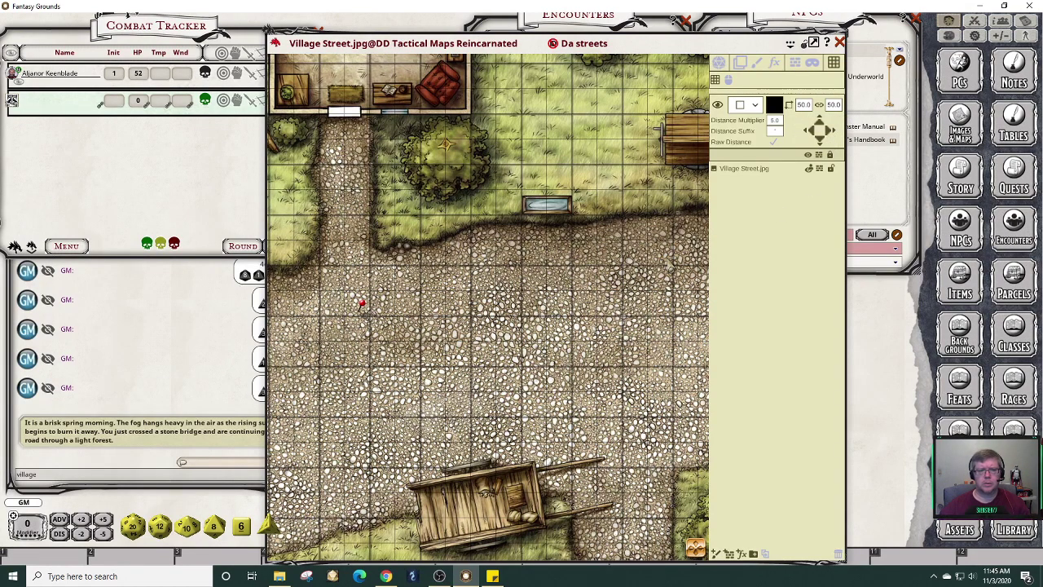
scroll(450, 291, "down", 2)
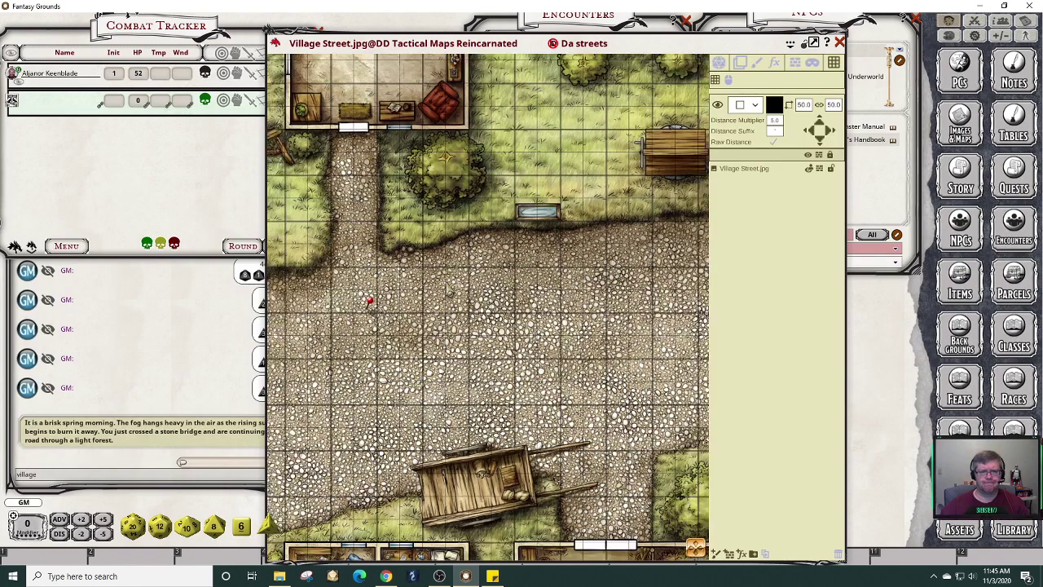
scroll(468, 310, "down", 3)
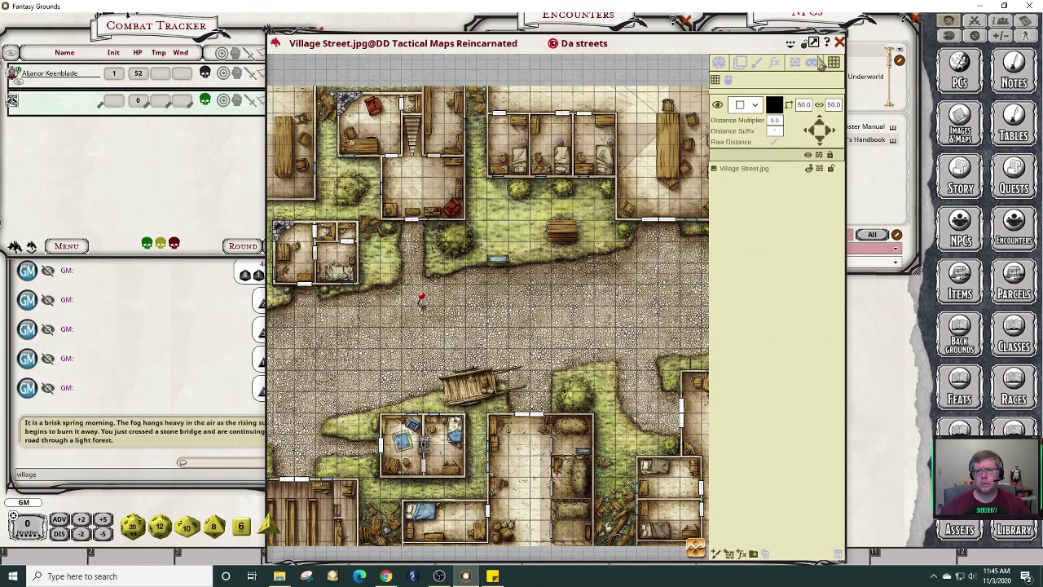
Lock the Village Street map and move its widened window clear of the sidebar.
left_click(811, 47)
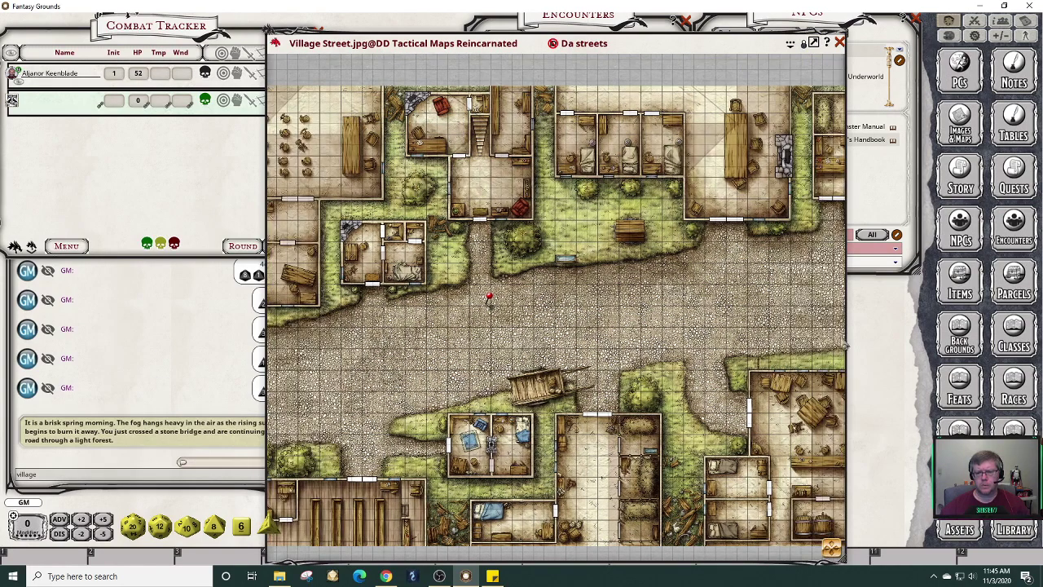
left_click_drag(848, 328, 947, 328)
left_click_drag(724, 52, 615, 34)
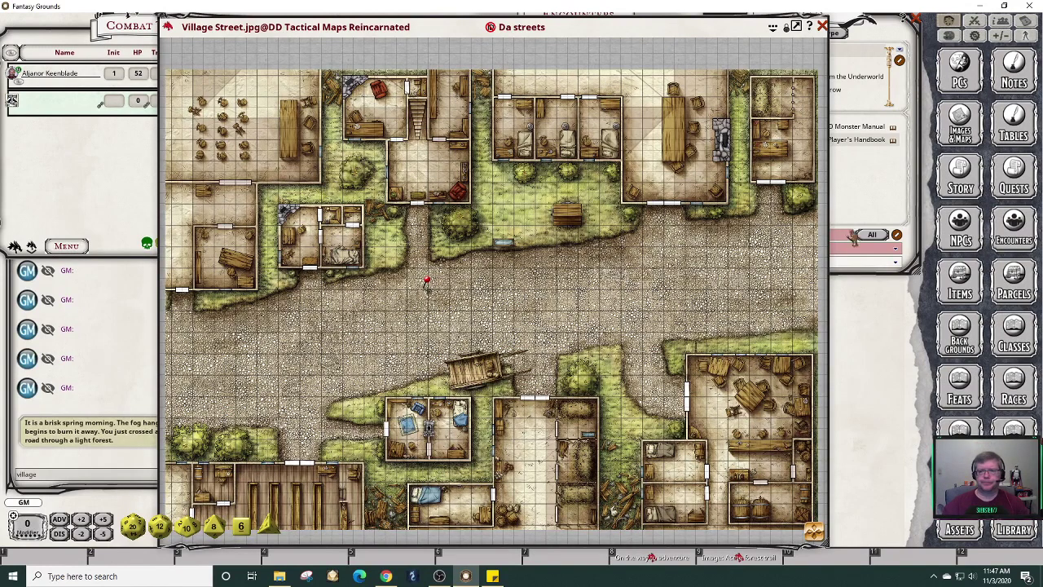
Close the NPC list and open the Ah, rats encounter from its pin on the street map.
left_click(880, 195)
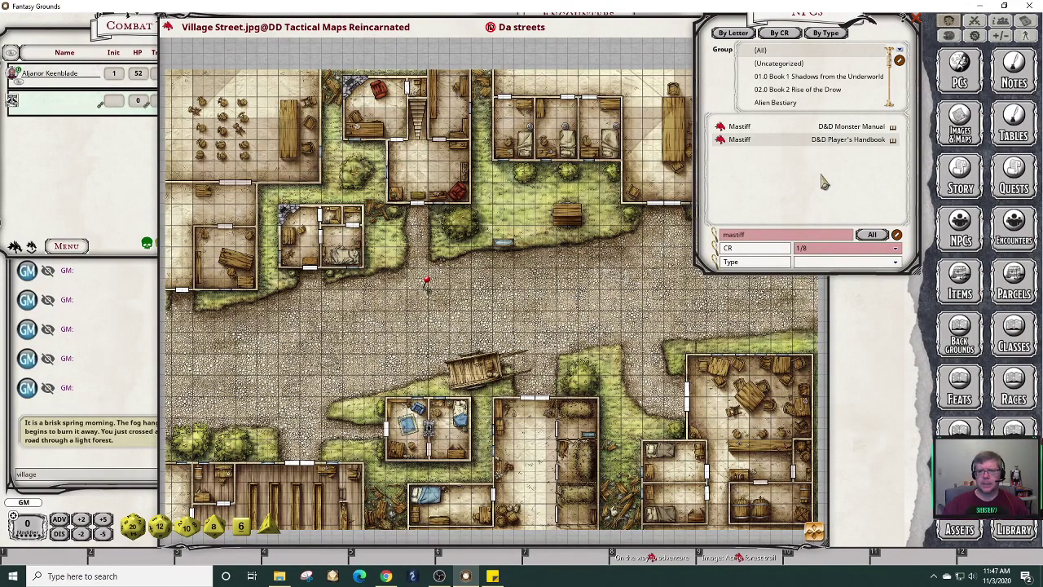
left_click(916, 18)
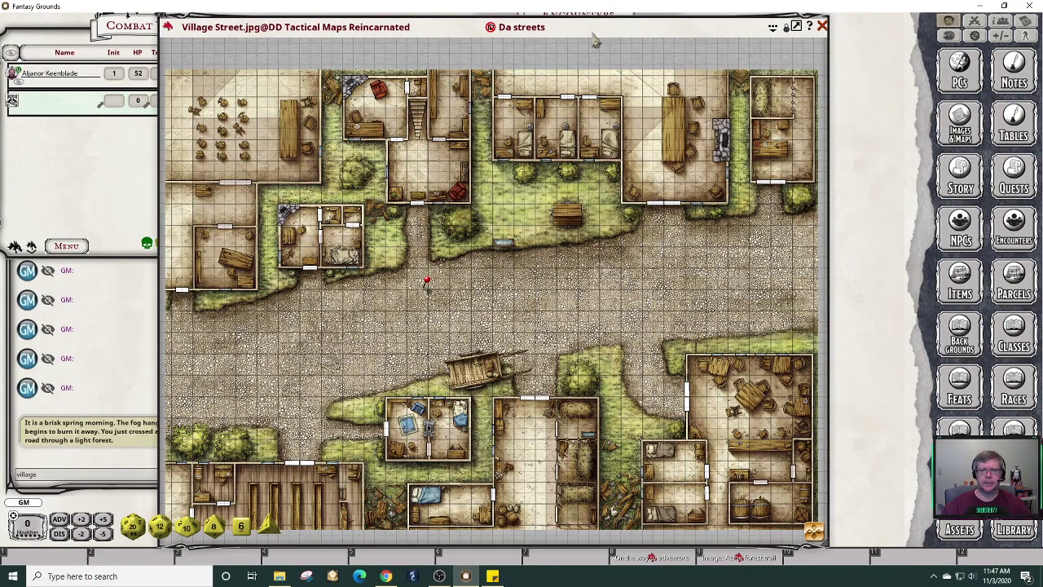
left_click(426, 283)
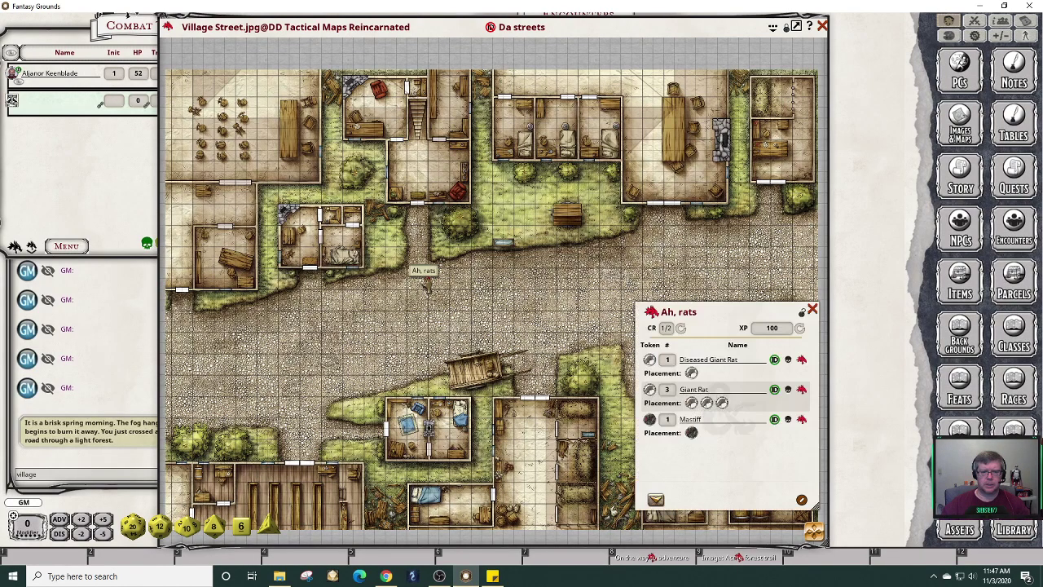
left_click_drag(732, 323, 771, 182)
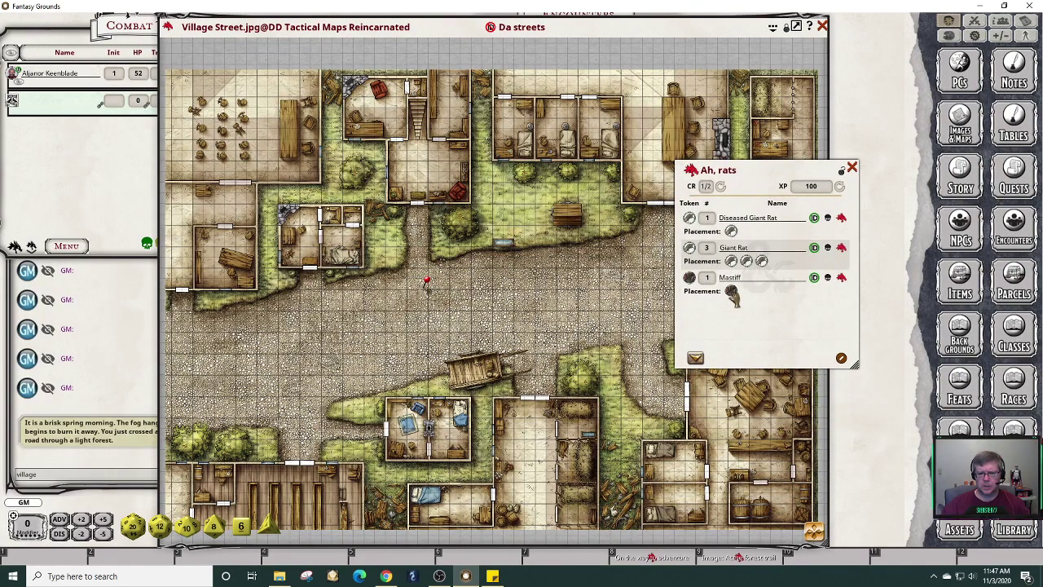
Enlarge the street area around the encounter pin and roll four d4 dice over the map.
scroll(319, 299, "up", 4)
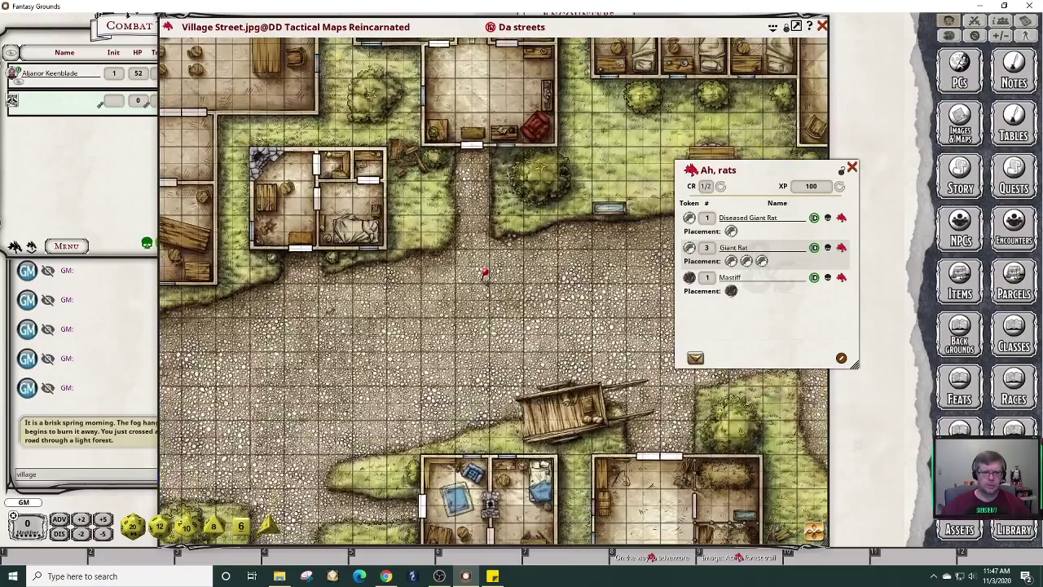
scroll(329, 304, "up", 3)
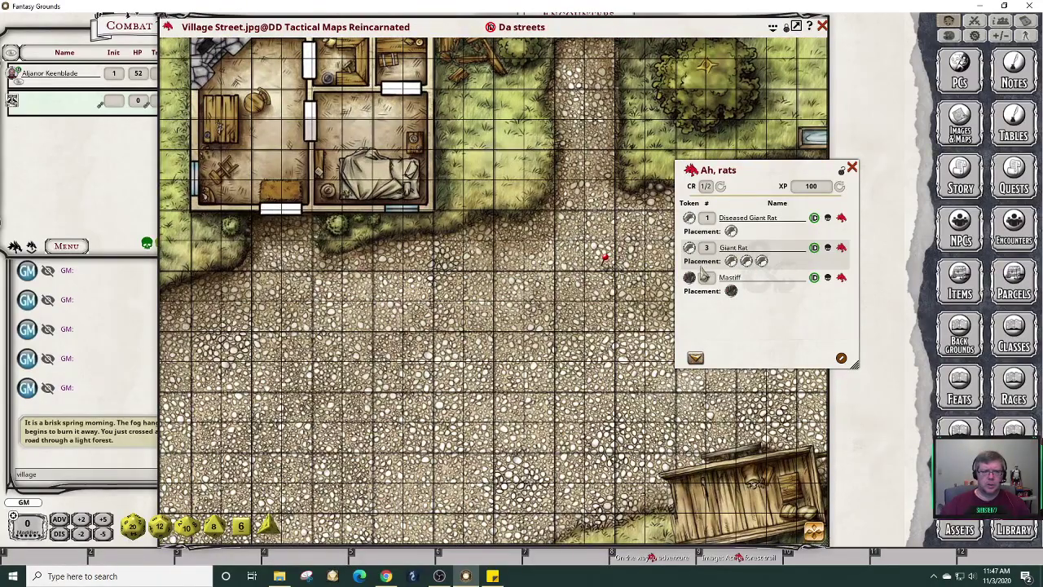
left_click_drag(268, 525, 354, 398)
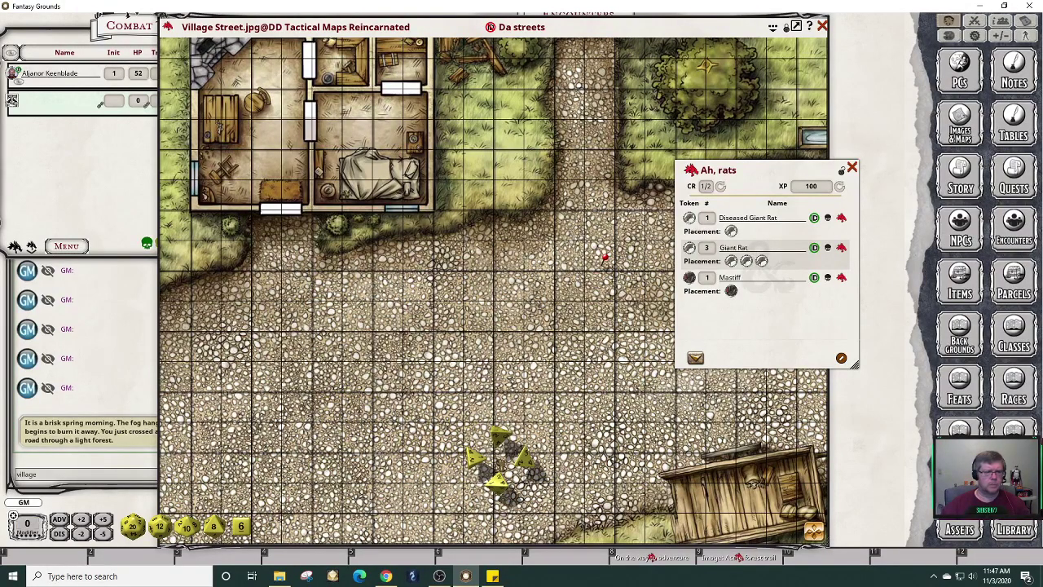
Place the narrowed Village Street map beside the Combat Tracker and move the Ah, rats encounter clear of it.
left_click_drag(477, 20, 645, 12)
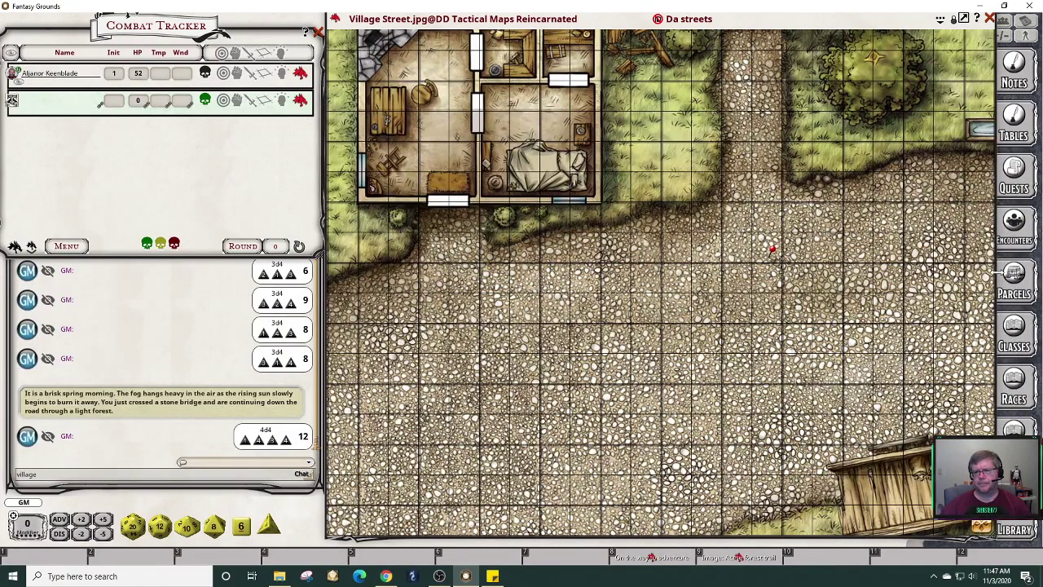
left_click_drag(997, 273, 736, 272)
left_click(805, 309)
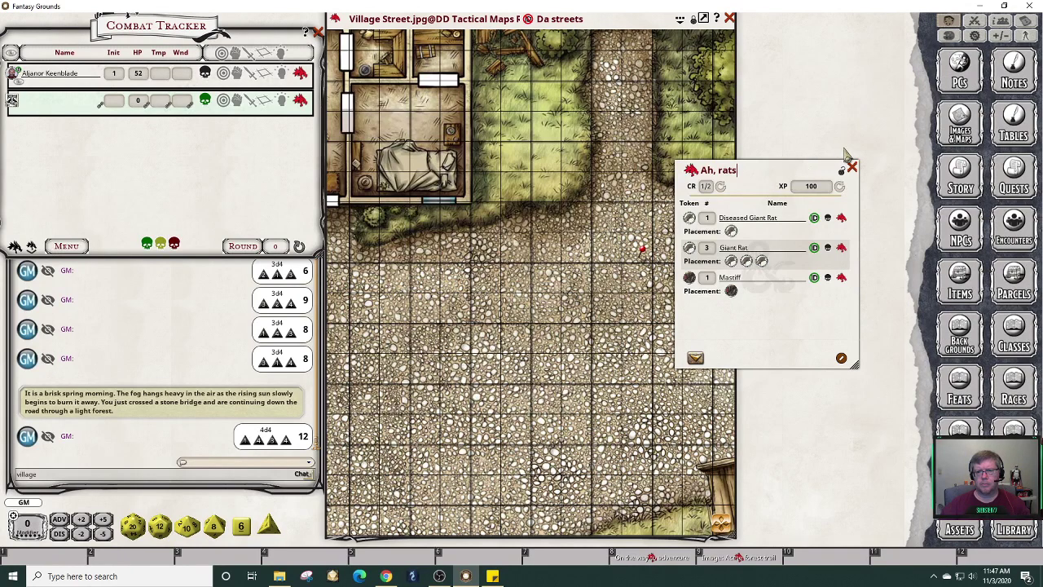
left_click_drag(760, 318, 934, 188)
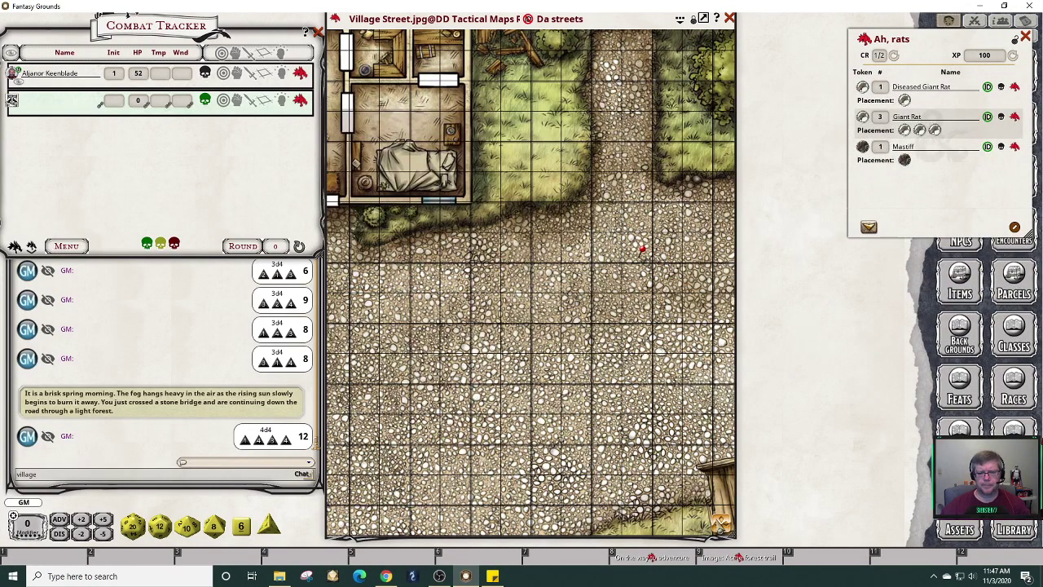
Pre-place the diseased giant rat and three giant rats in the small house's main room, and the mastiff directly outside its front door.
left_click_drag(721, 526, 751, 526)
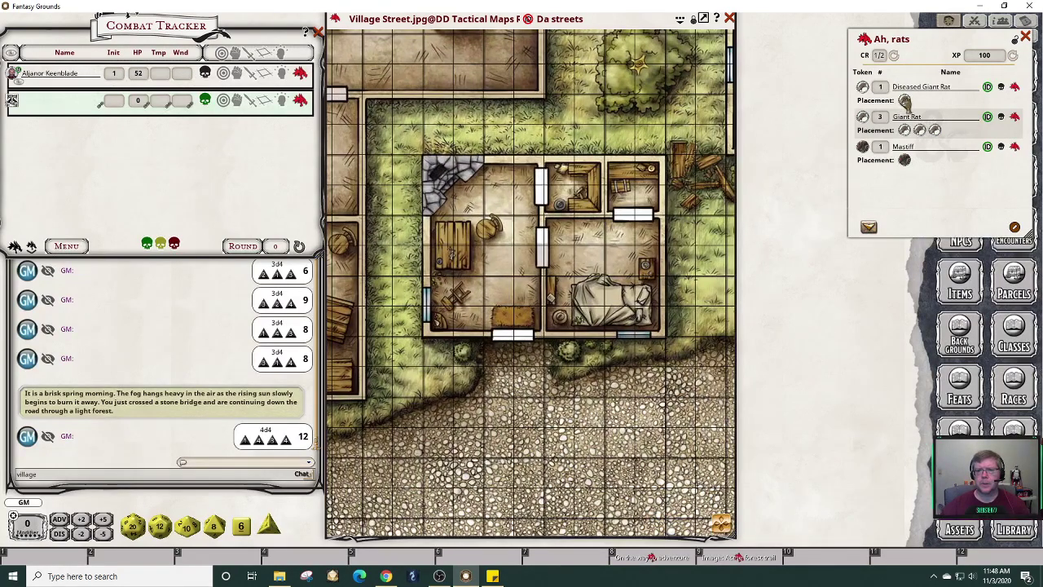
left_click_drag(603, 284, 528, 321)
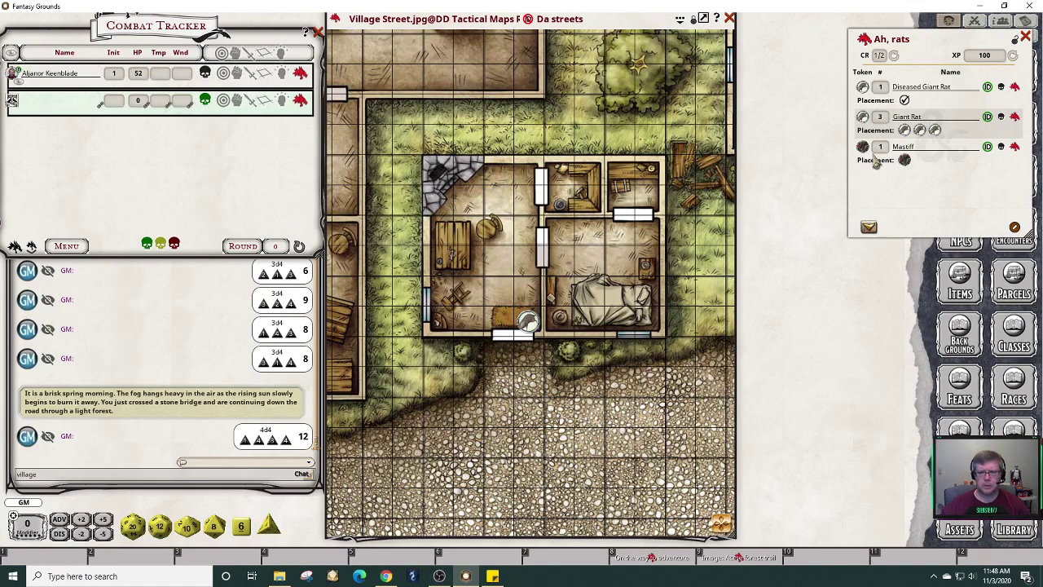
left_click_drag(904, 130, 528, 233)
left_click_drag(924, 133, 498, 261)
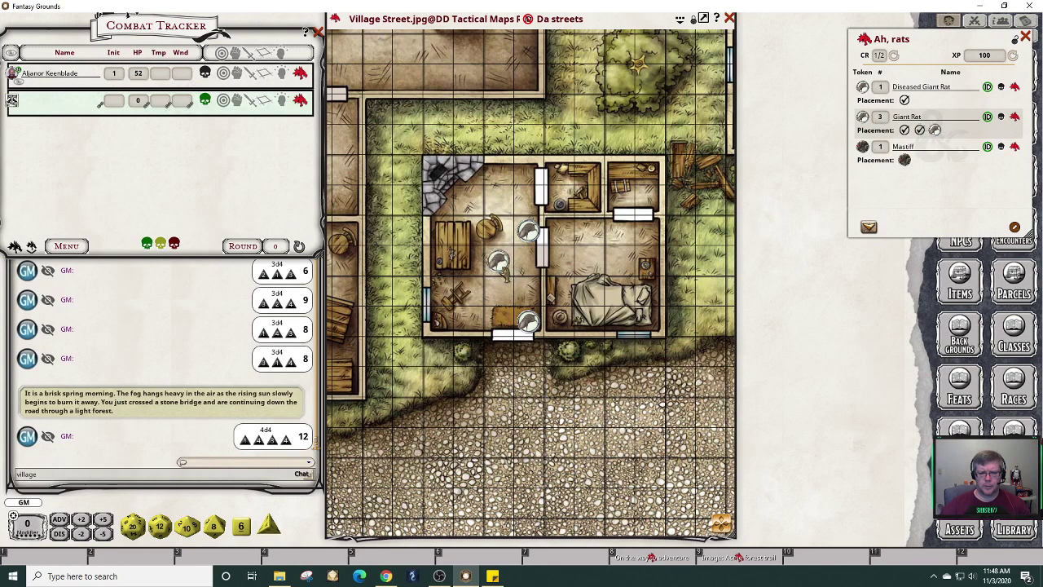
left_click_drag(934, 133, 439, 293)
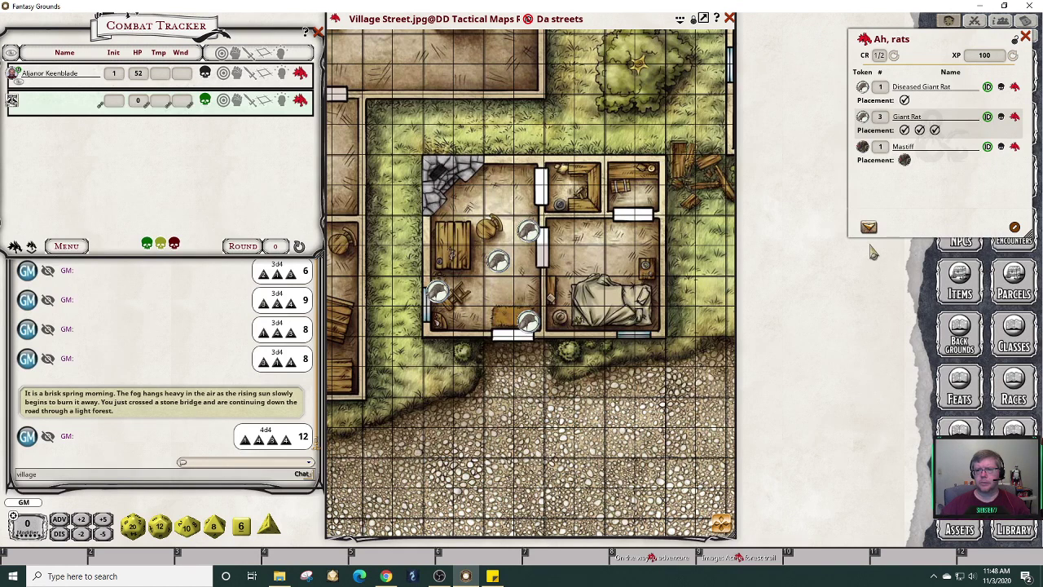
left_click_drag(905, 160, 498, 382)
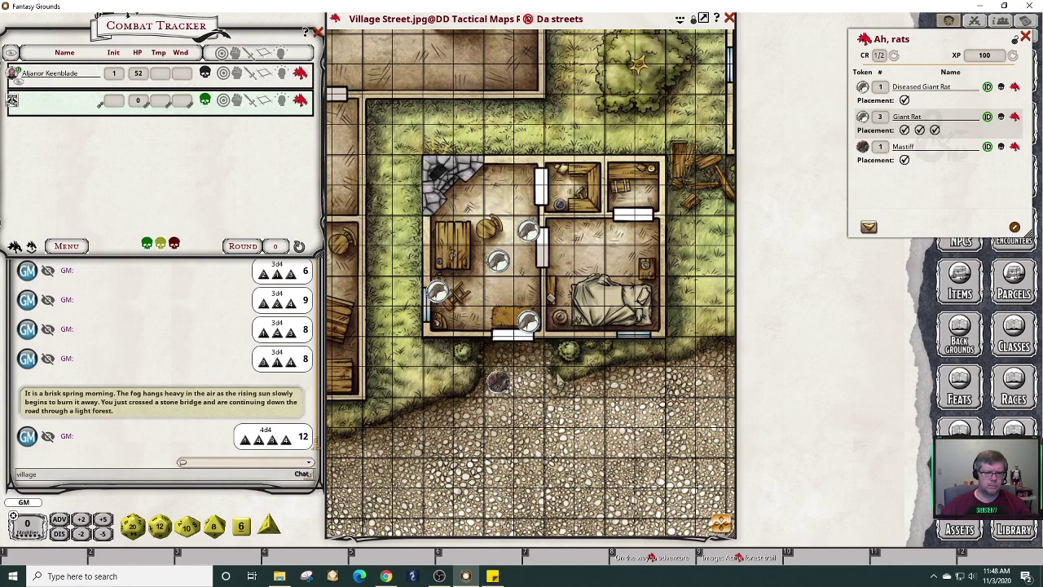
left_click_drag(499, 381, 498, 350)
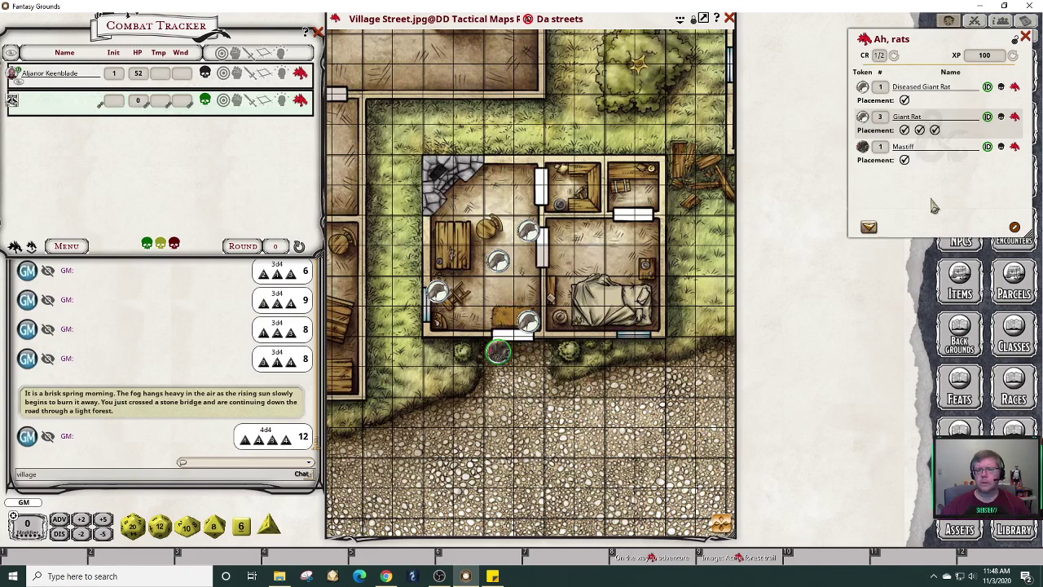
Lock and close the Ah, rats encounter, and close the Village Street map.
left_click(1019, 52)
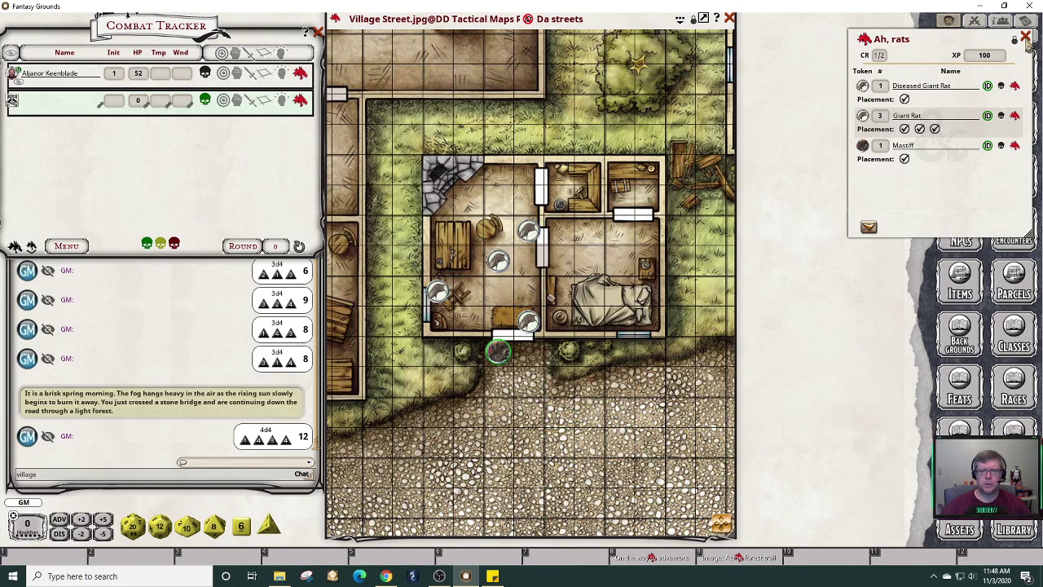
left_click(1025, 38)
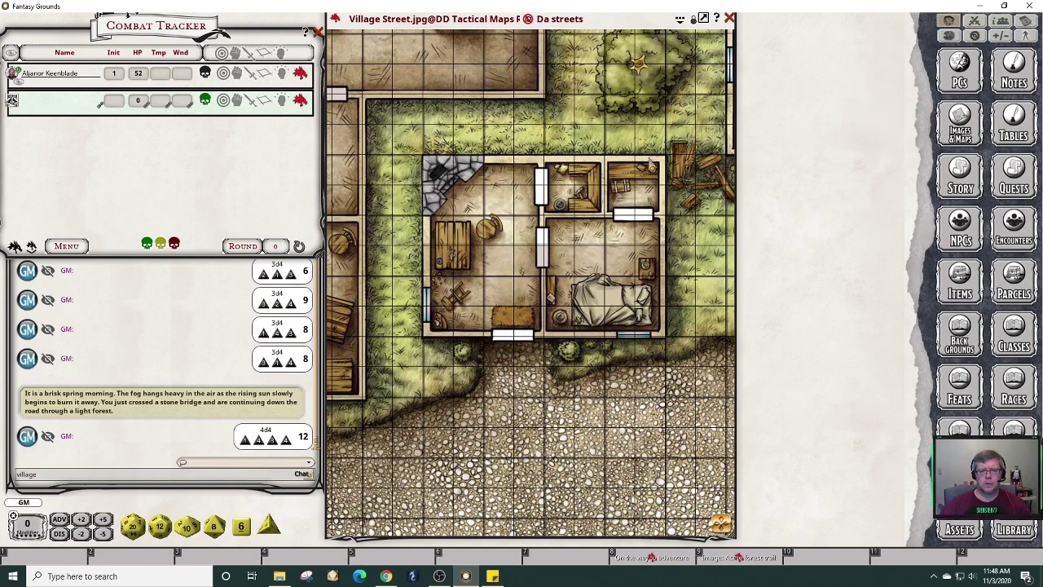
left_click_drag(468, 24, 612, 29)
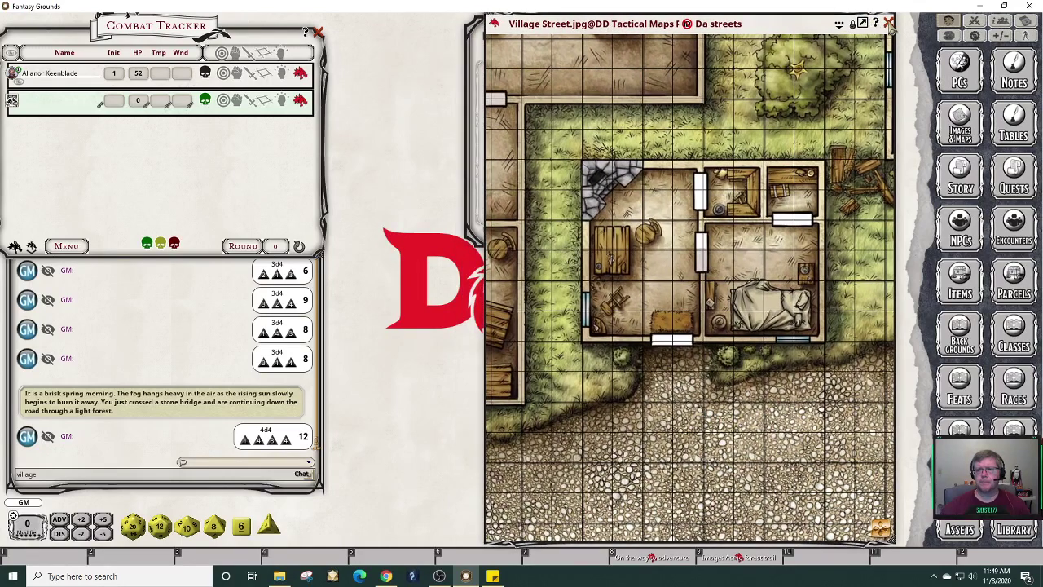
left_click(889, 23)
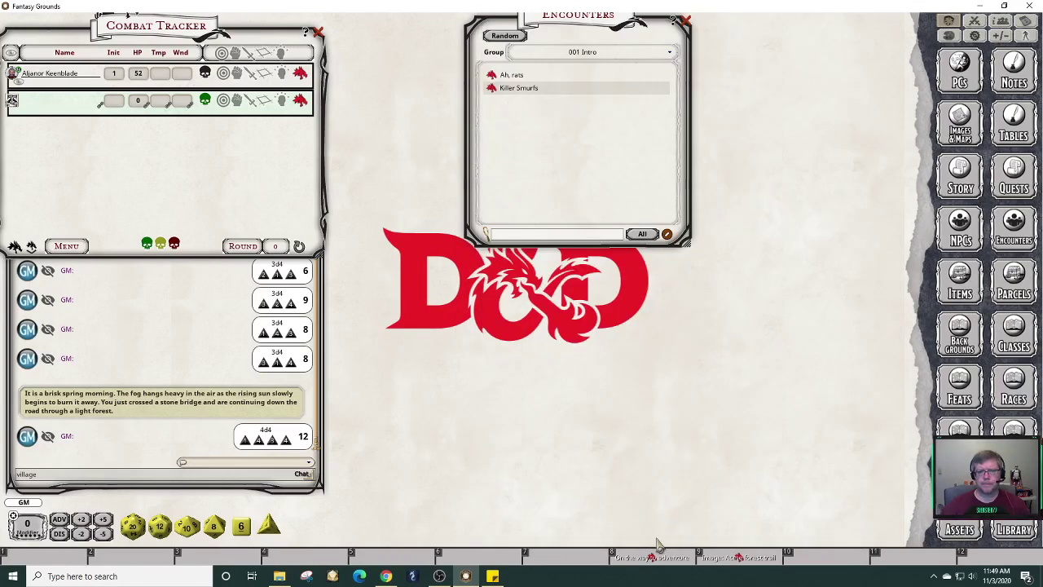
Open the On the way to adventure story clear of the Combat Tracker and insert blank lines above its Da streets image link.
left_click(642, 560)
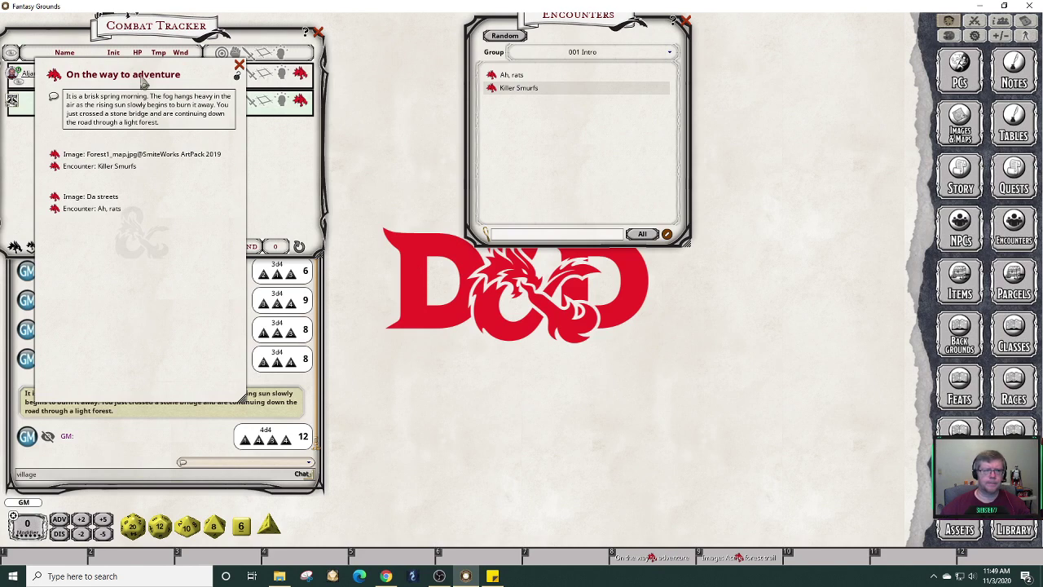
left_click_drag(116, 71, 602, 181)
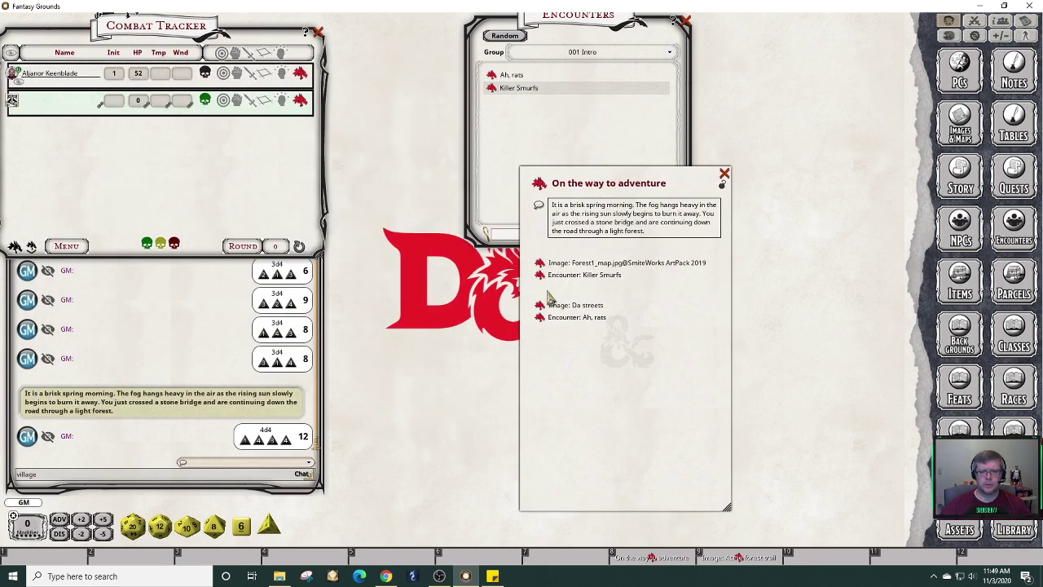
key("Return")
key("Return")
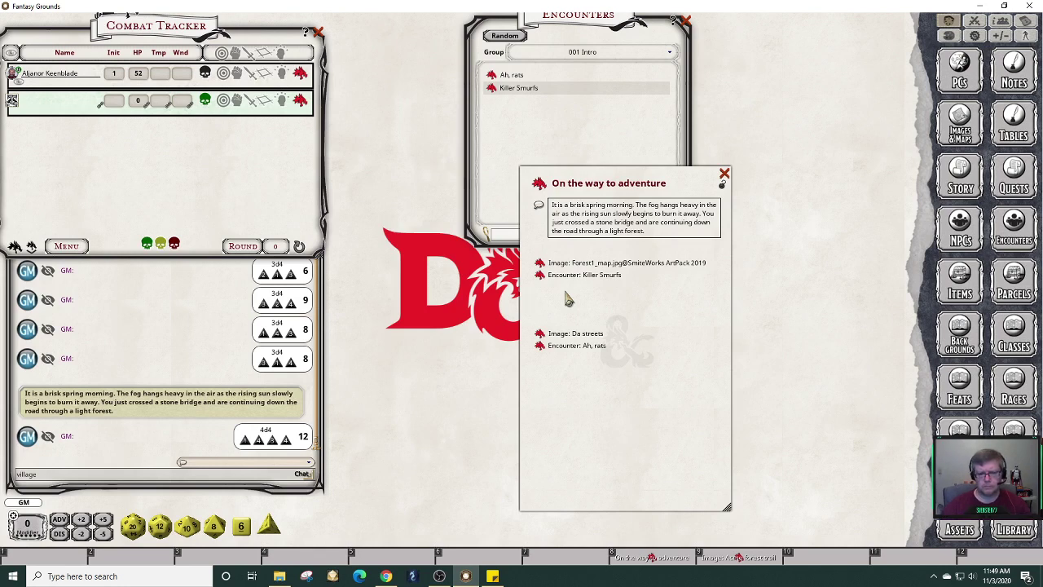
Write "The street is relatively quiet, sounds singing come from the temple at the end of the street." above the Da streets link.
type("The stre")
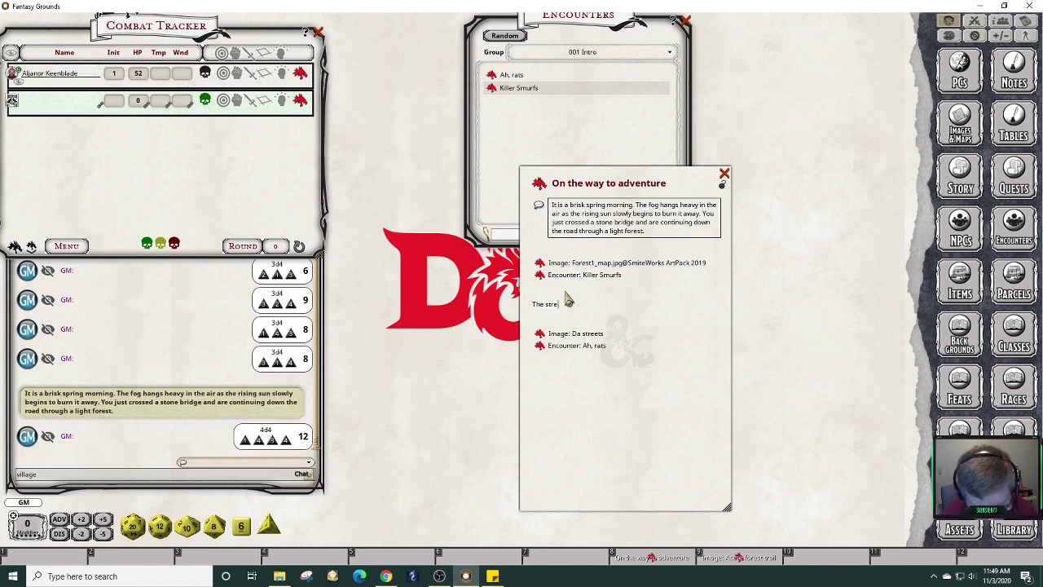
type("et is rel")
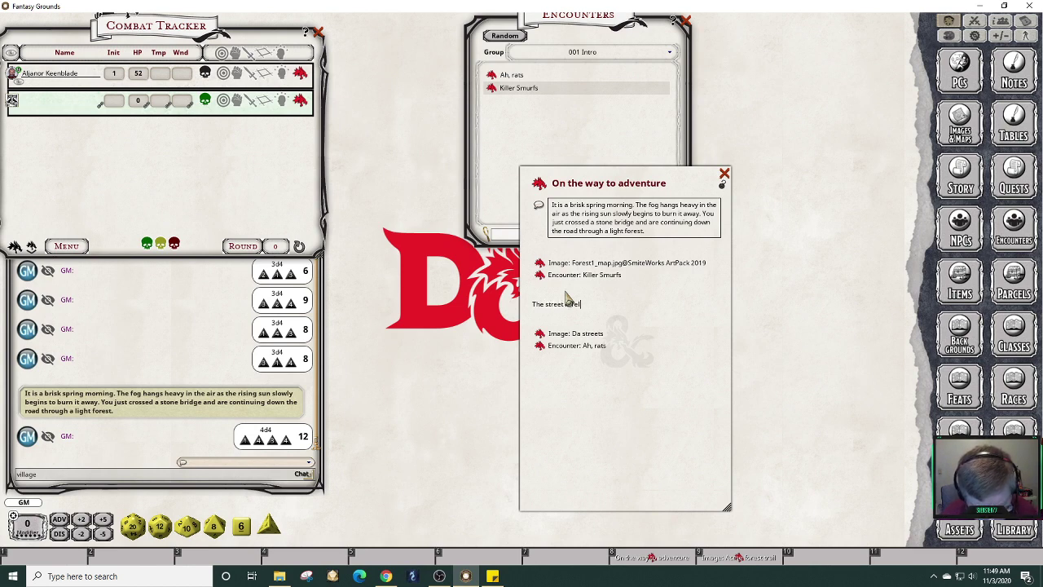
type("ativel")
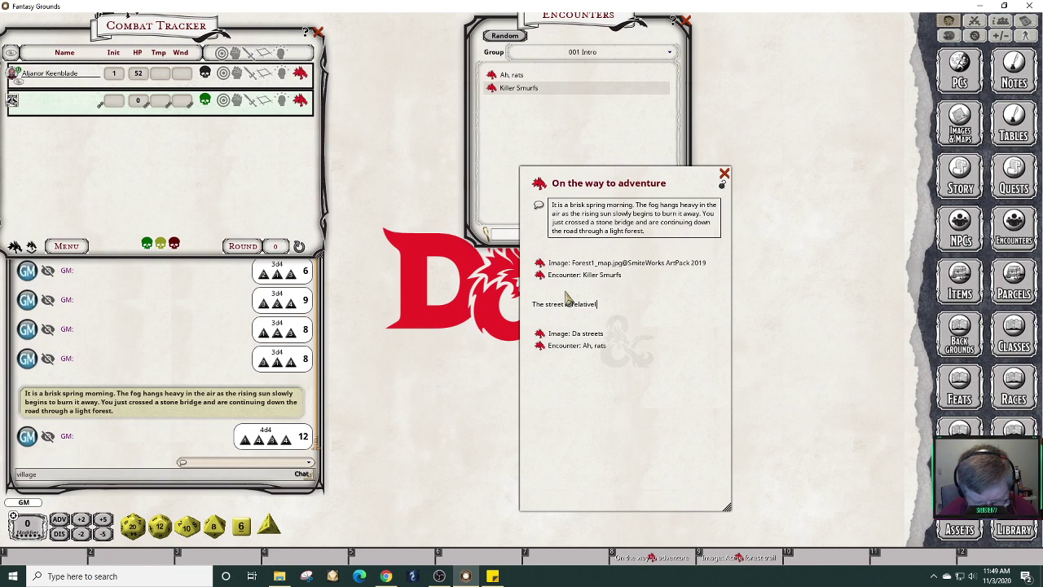
type("y qu")
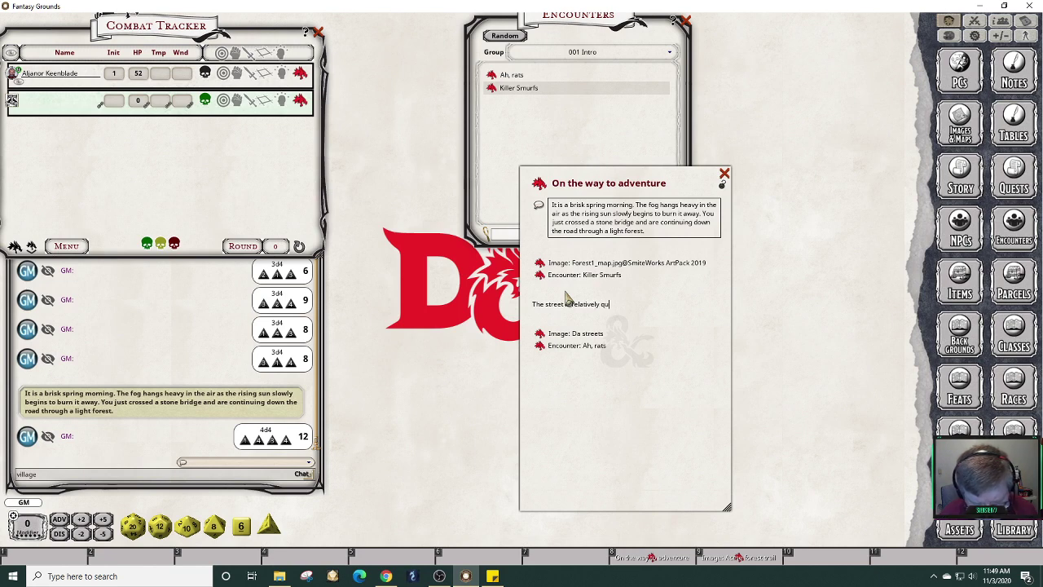
type("iet")
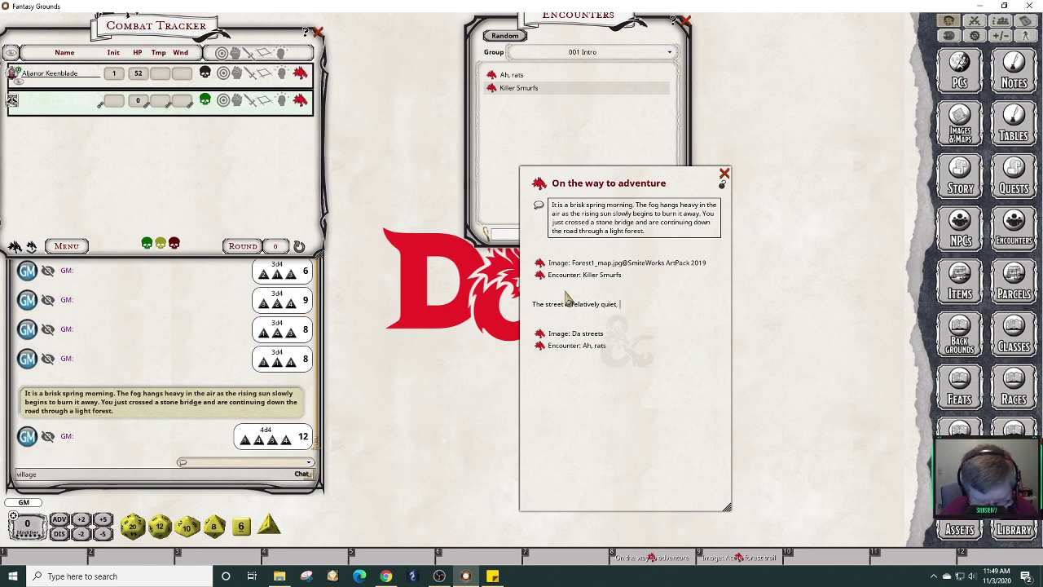
type(", son")
type("nds of")
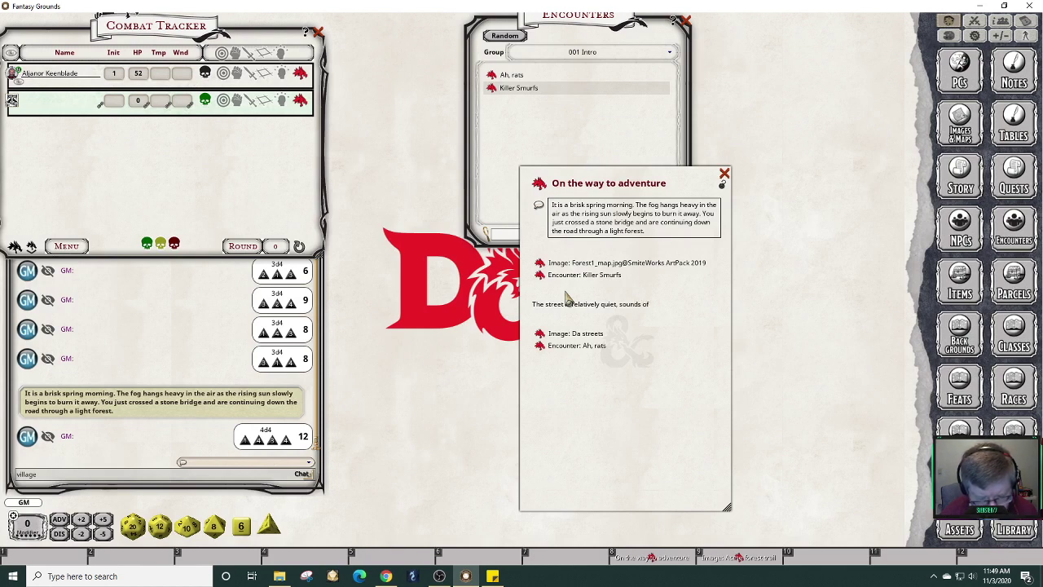
key("BackSpace")
key("BackSpace")
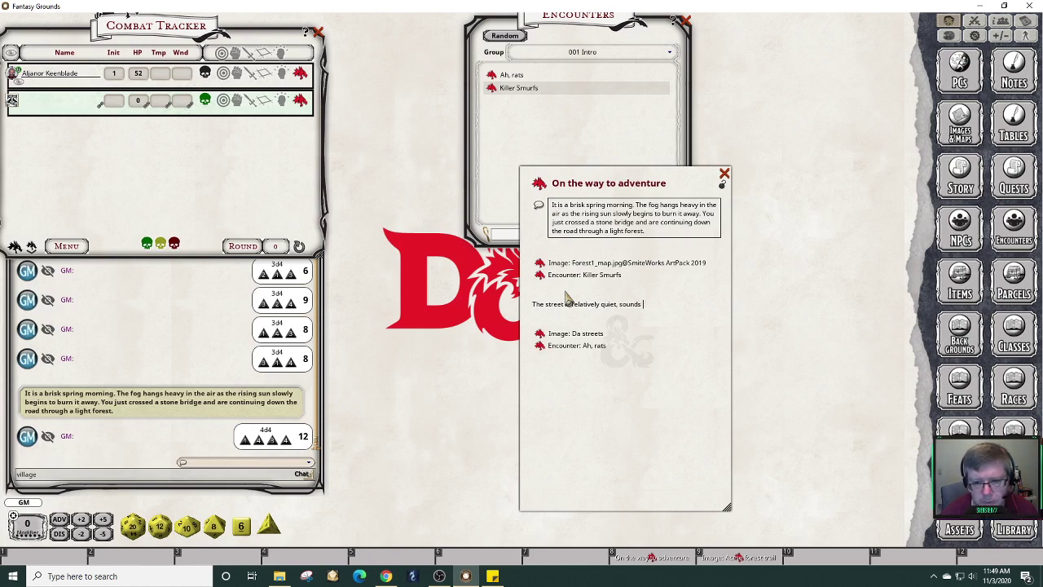
type("sin")
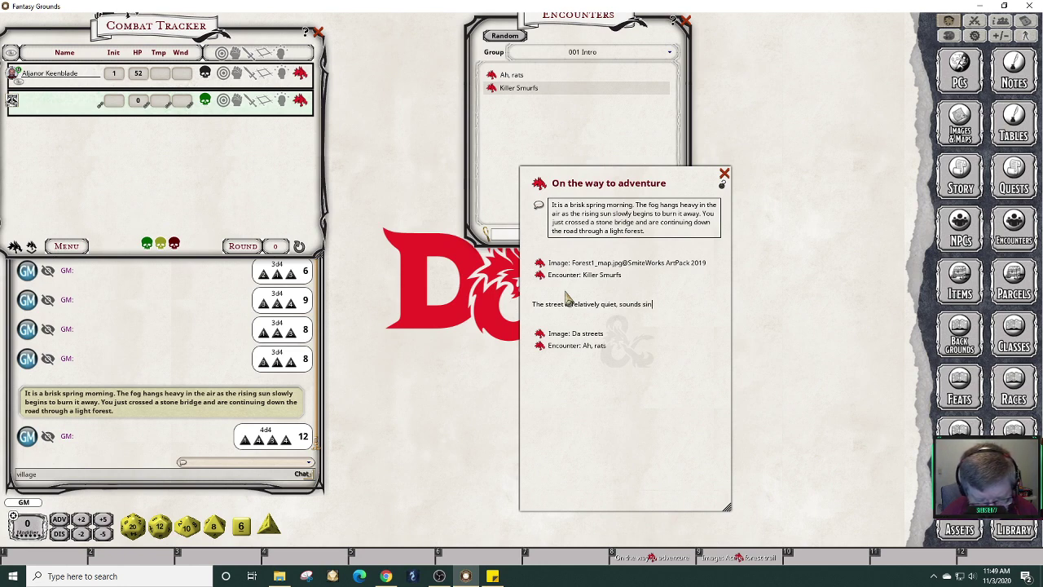
type("ging can")
key("BackSpace")
key("BackSpace")
type("come f")
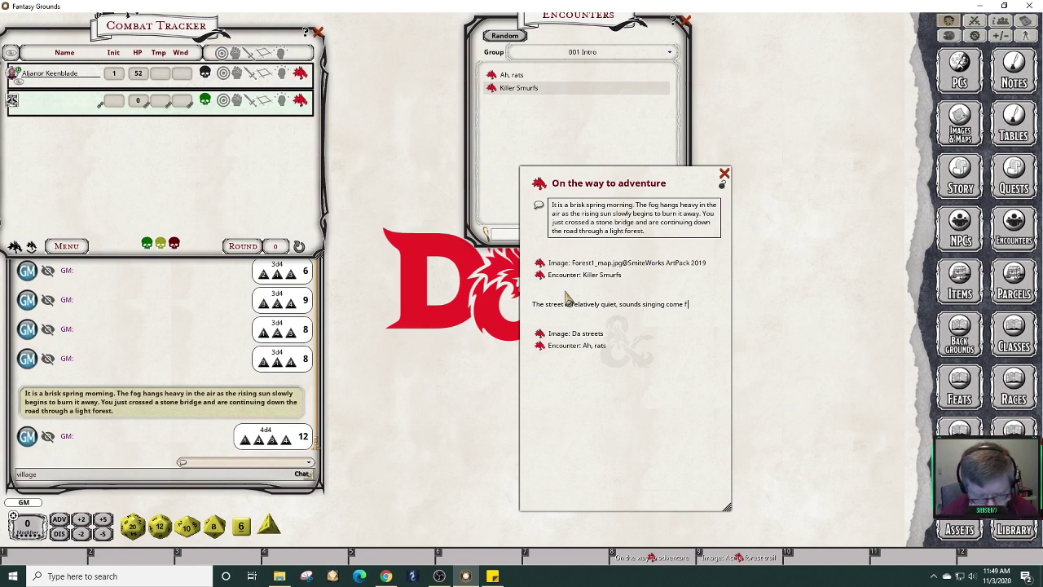
type("rom the temple ")
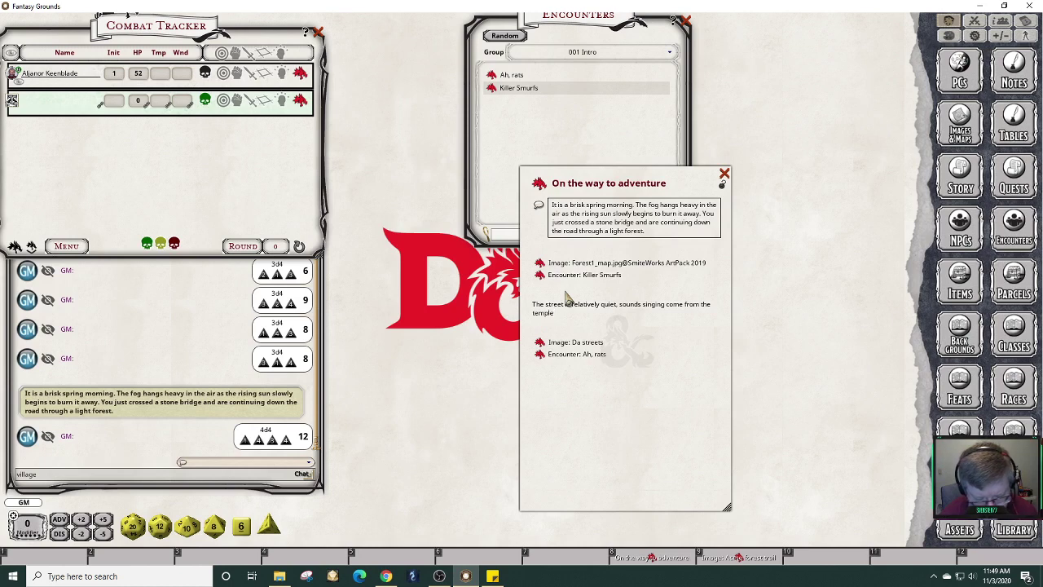
type("at the")
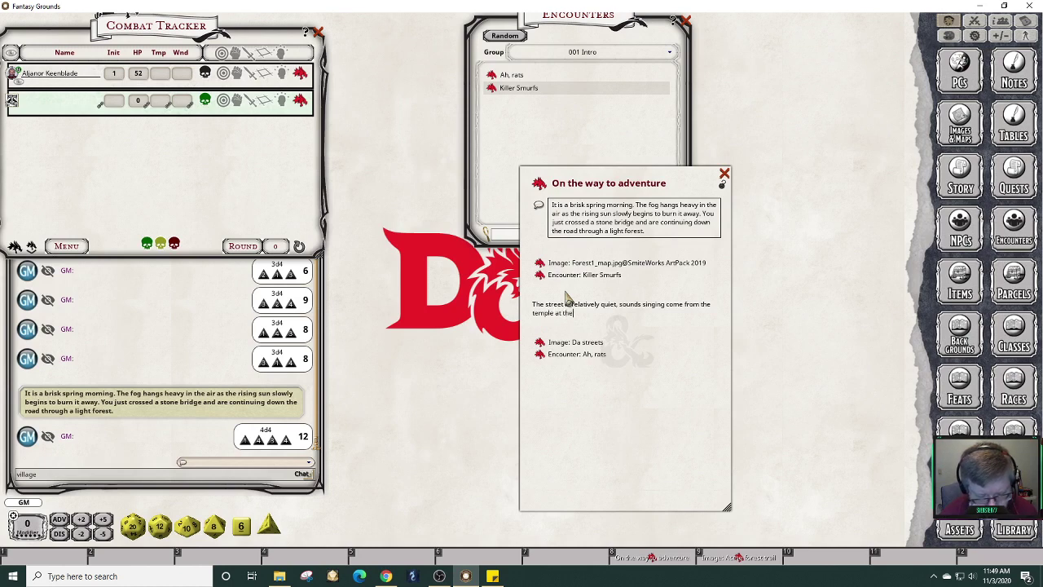
type(" end of the street.")
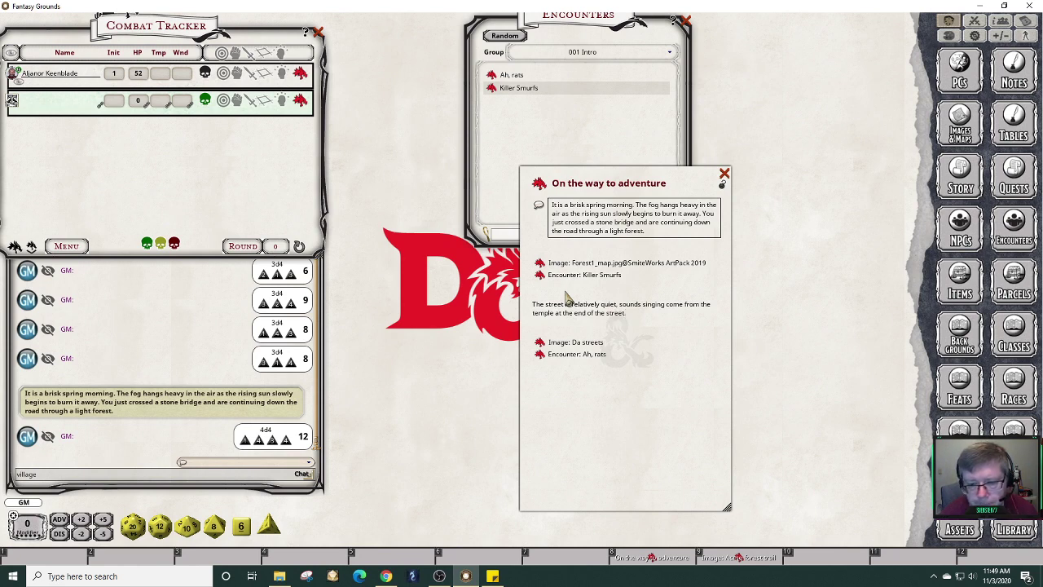
Add "Several of the houses have lights shining through the windows." to the street description and begin another sentence with "A".
key("shift")
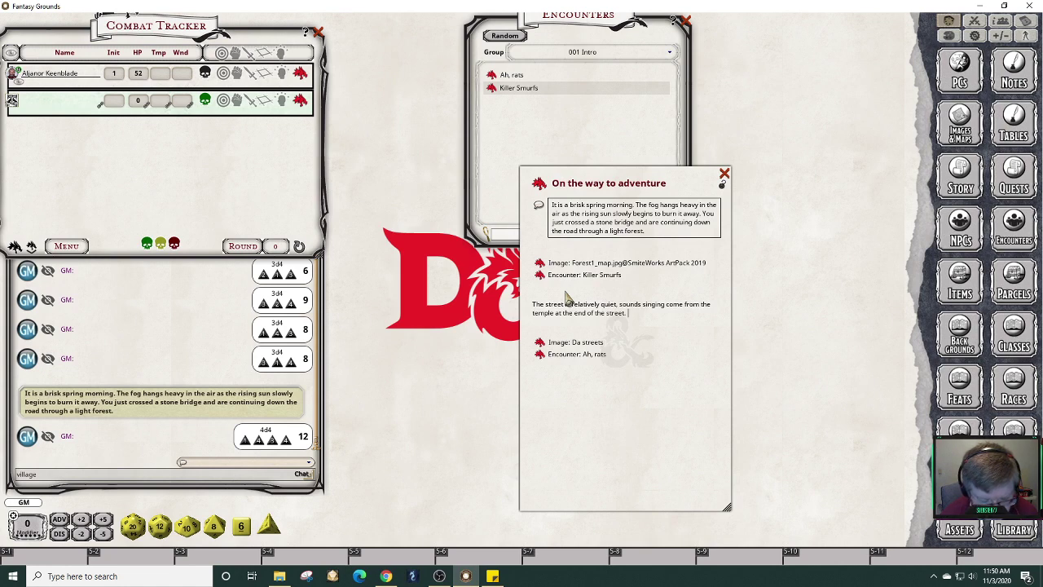
type("Several")
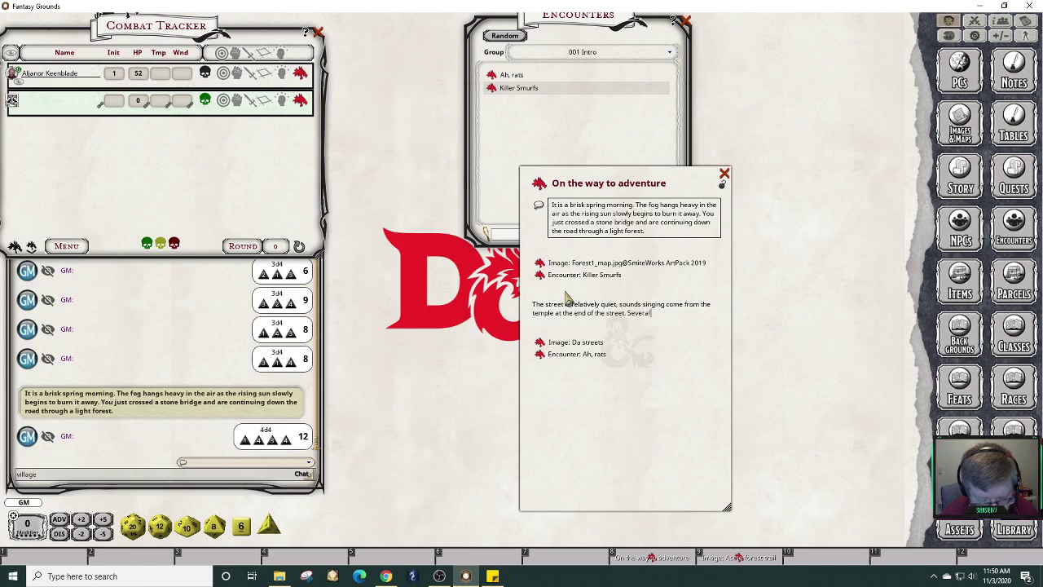
type(" of the hous")
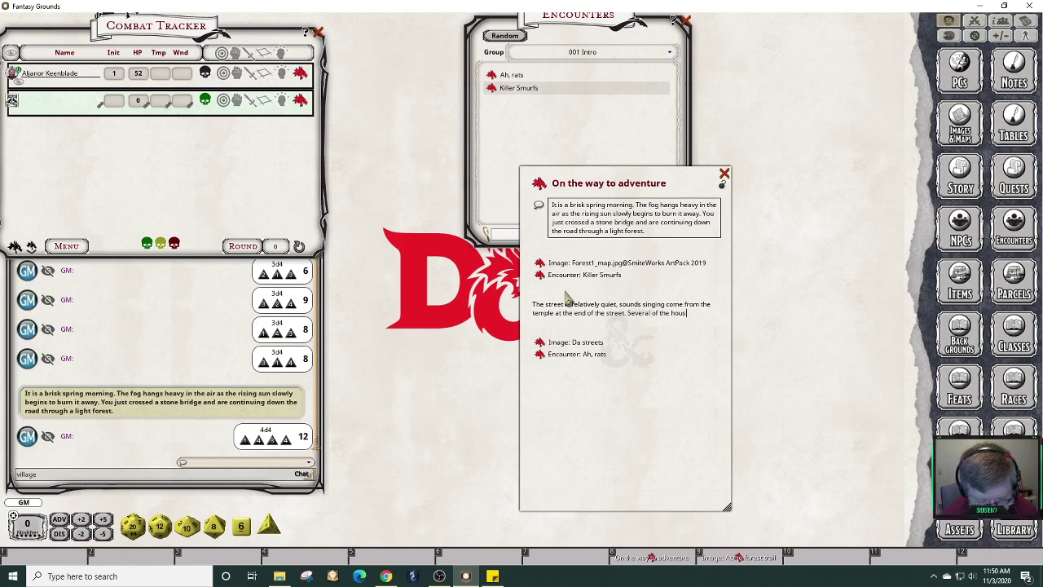
type("es have lights on")
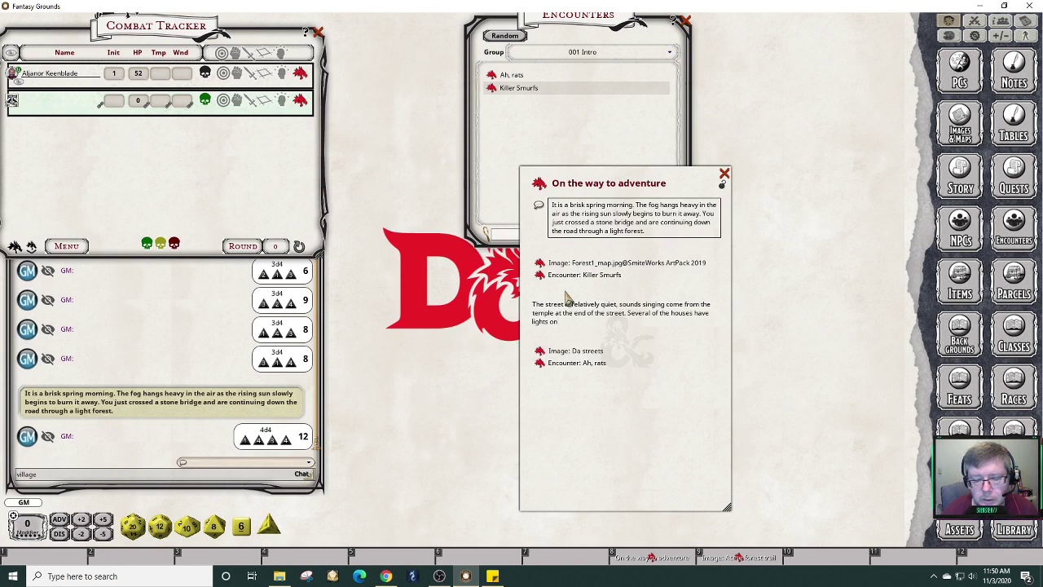
key("BackSpace")
key("BackSpace")
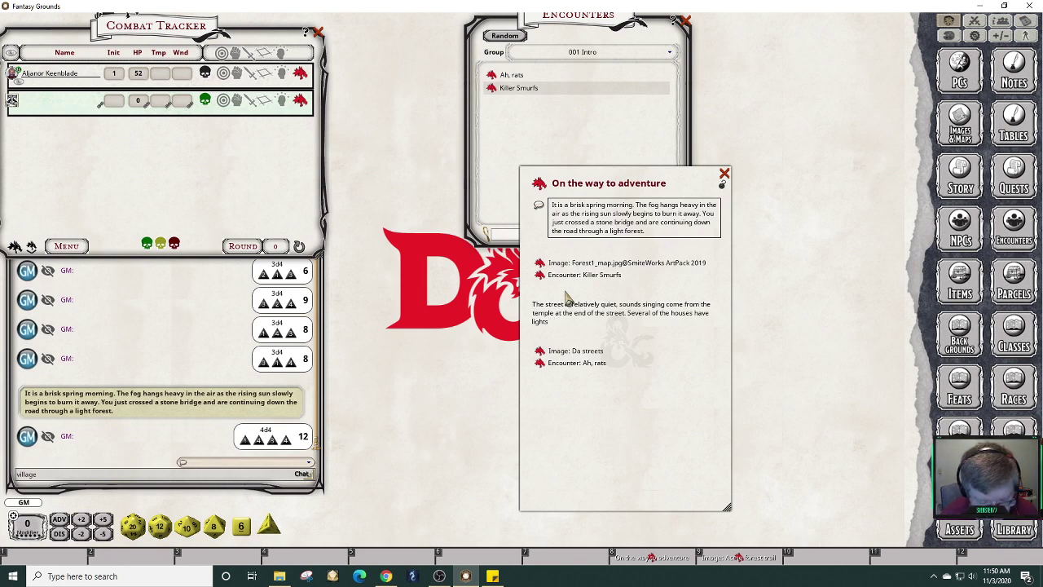
type("sh")
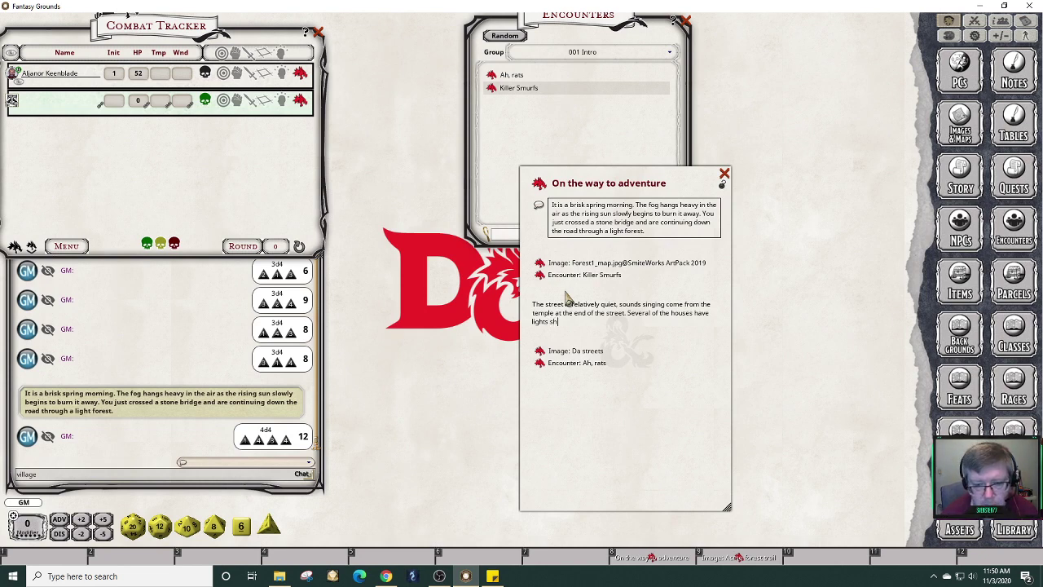
type("ining through ")
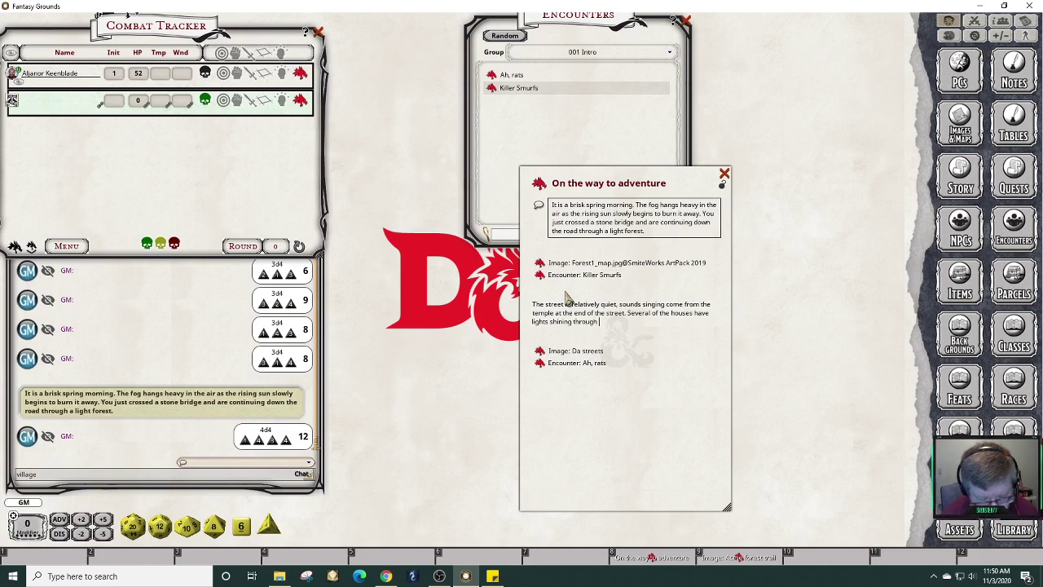
type("the windows.")
key("shift")
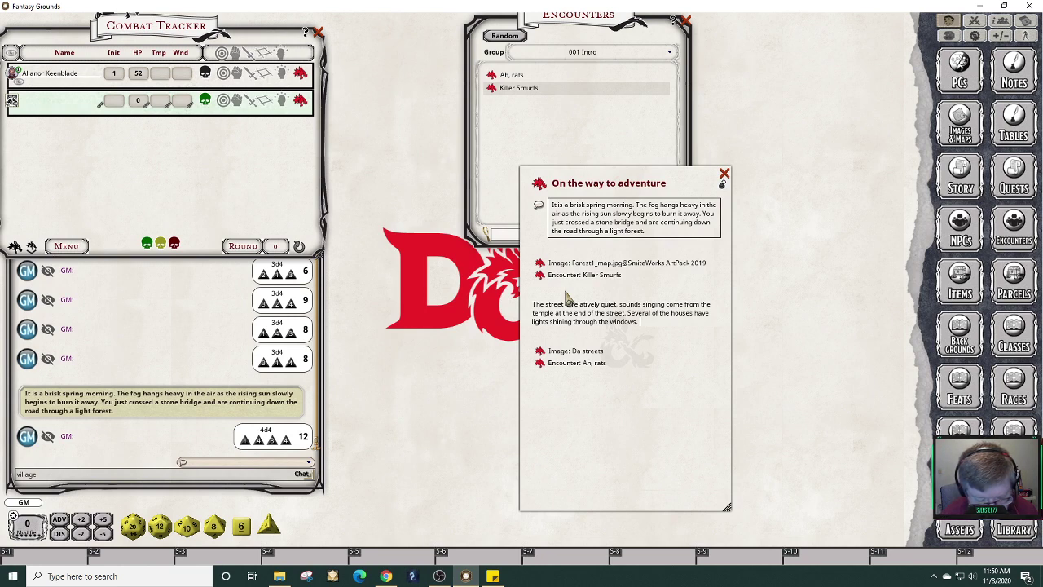
type("A")
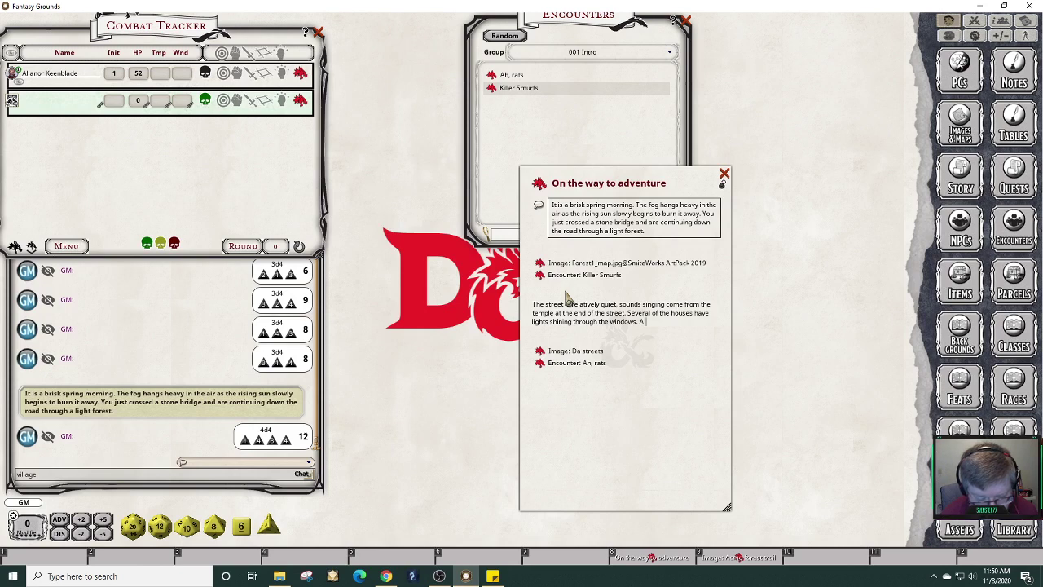
type(" flute ")
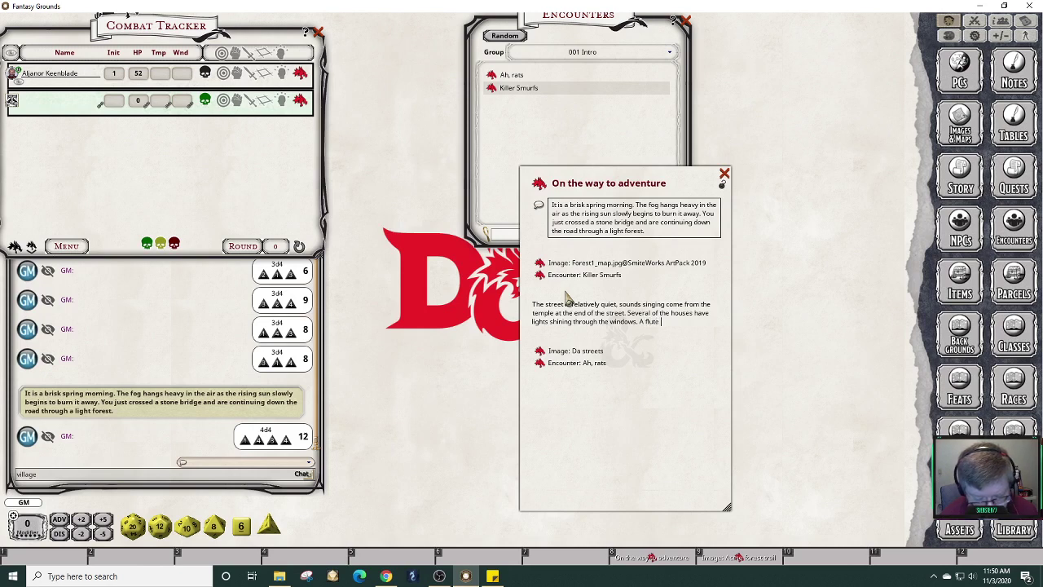
type("can be heard")
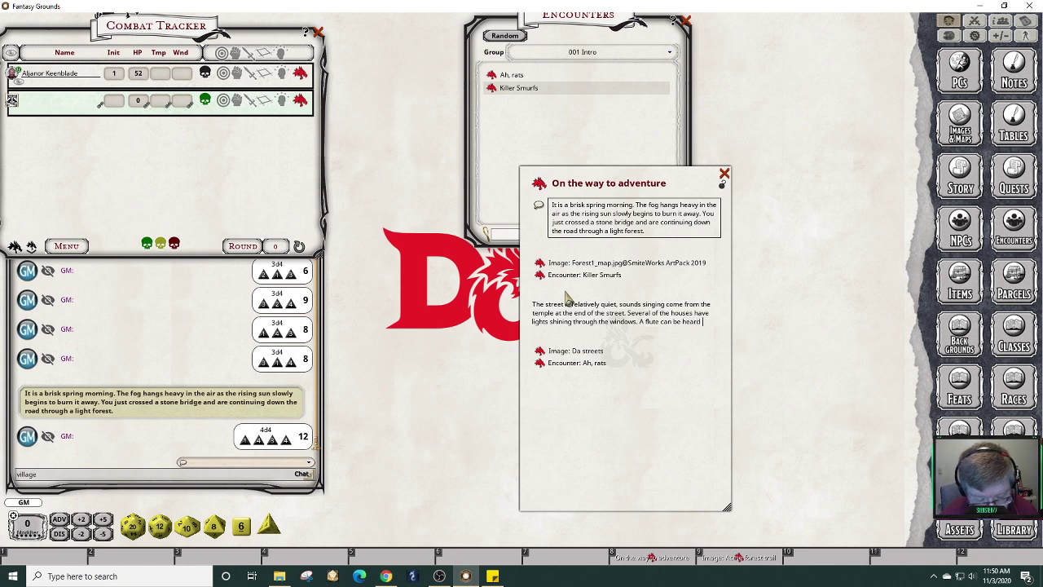
key("BackSpace")
key("BackSpace")
key("BackSpace")
key("BackSpace")
key("BackSpace")
key("BackSpace")
key("BackSpace")
key("BackSpace")
key("BackSpace")
key("BackSpace")
key("BackSpace")
key("BackSpace")
key("BackSpace")
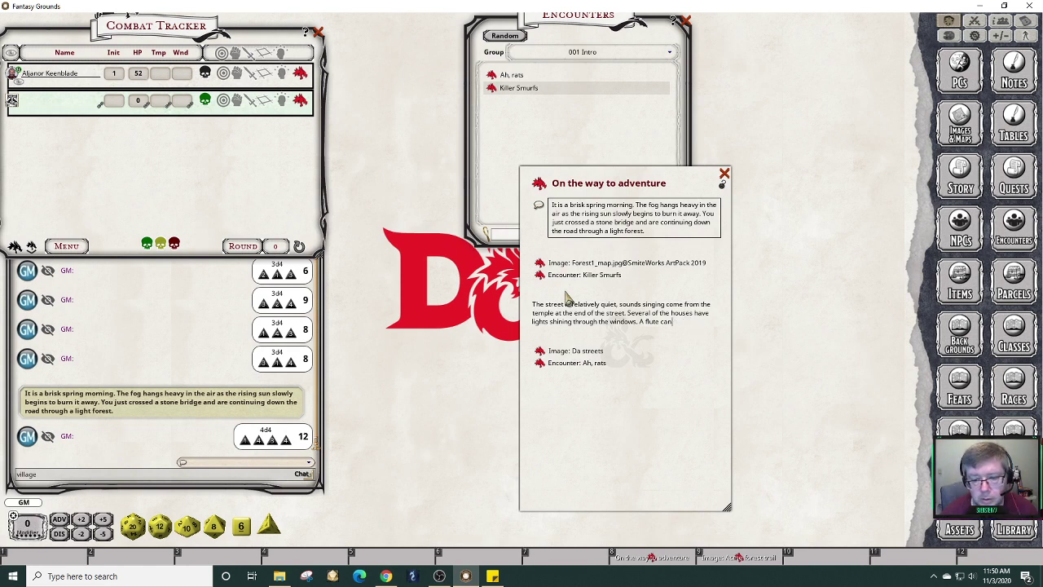
key("BackSpace")
key("BackSpace")
key("BackSpace")
key("BackSpace")
key("BackSpace")
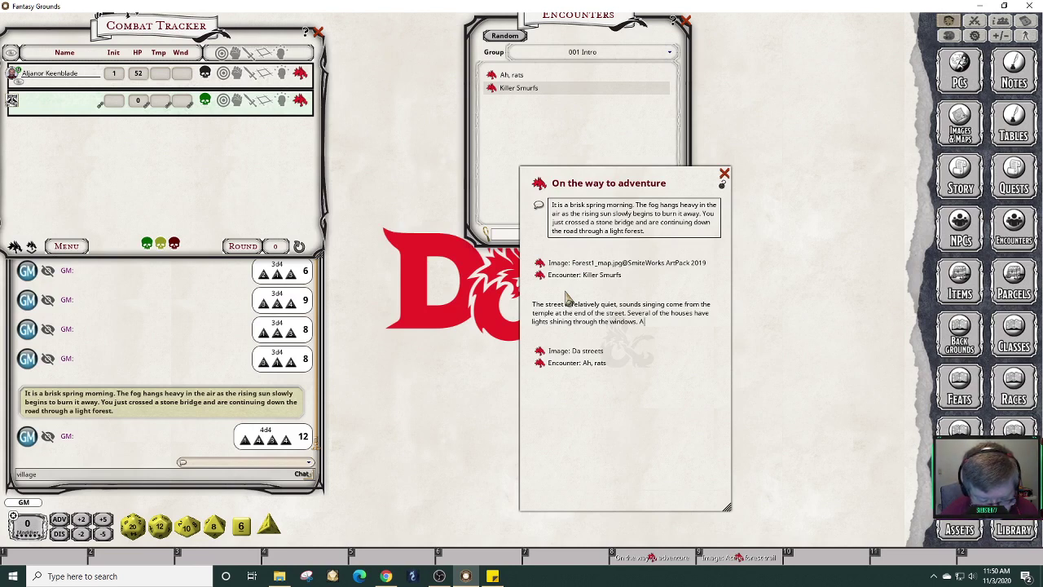
Continue the street description's last sentence with the wording "An upbeat tune being b".
type("n upbe")
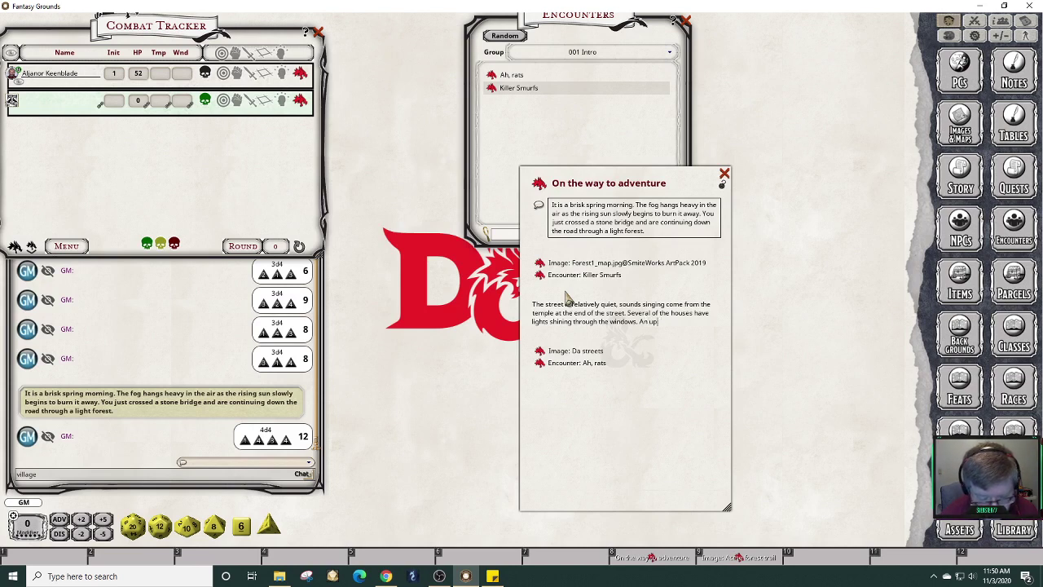
type("at tune being b")
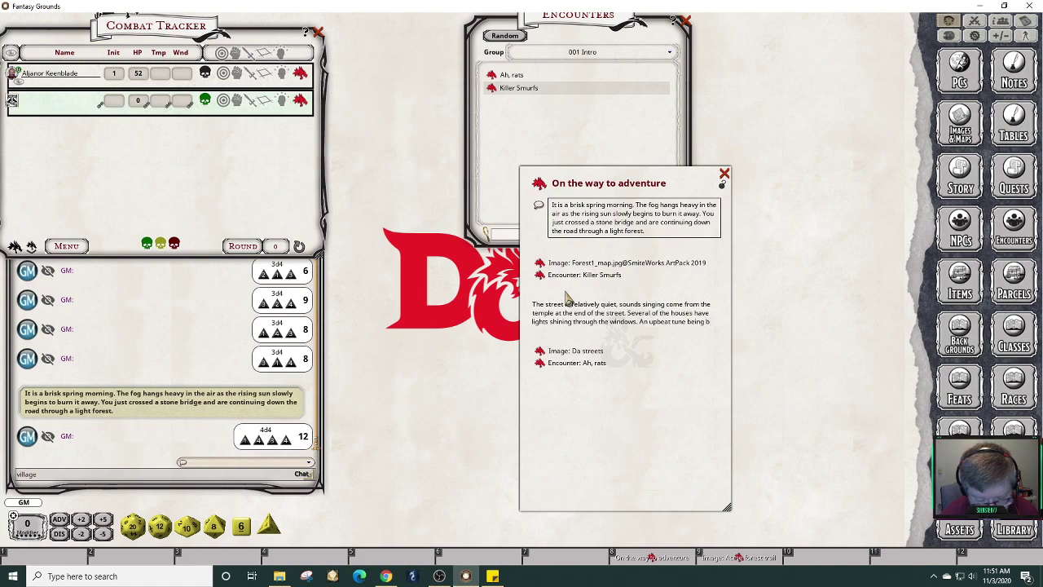